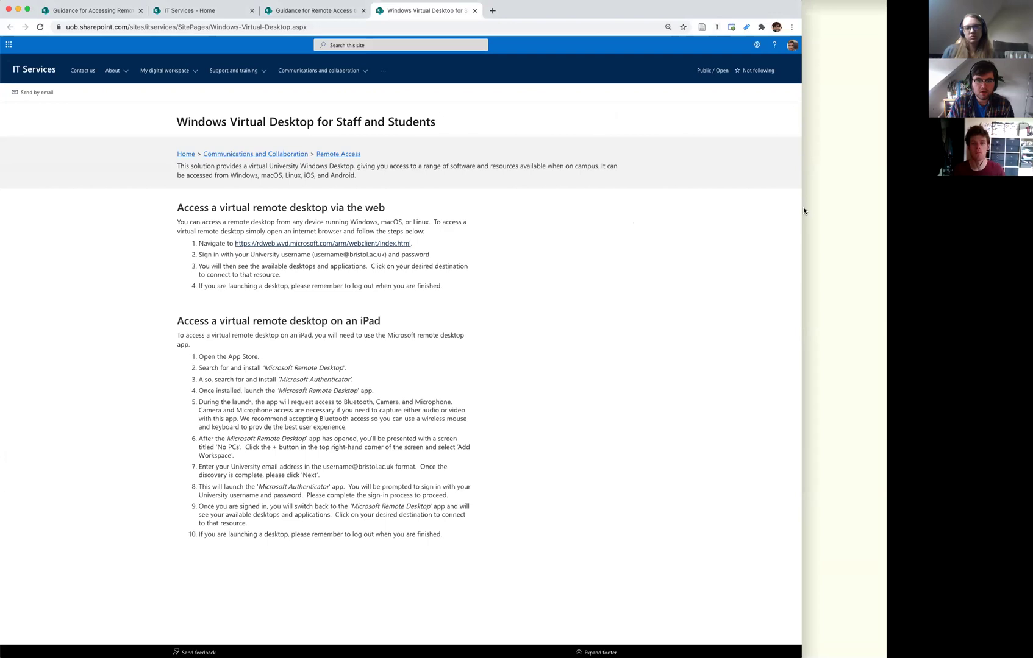
# - Widen the browser window and open rstudio.com in a new tab
pyautogui.moveTo(803, 211); pyautogui.dragTo(883, 220)
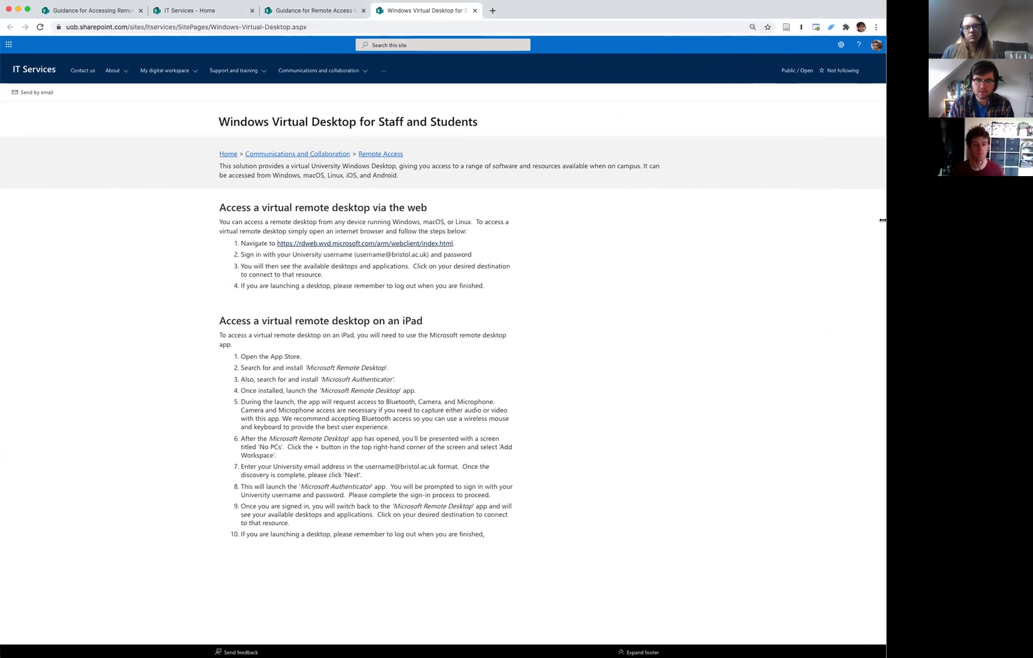
pyautogui.click(492, 10)
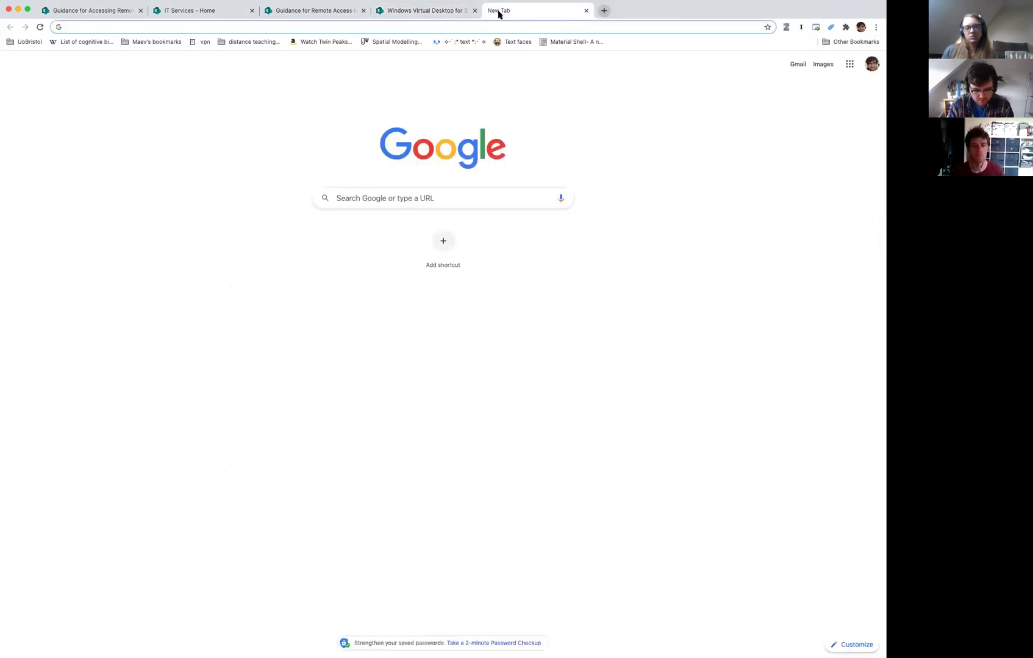
pyautogui.write('rstudio.com')
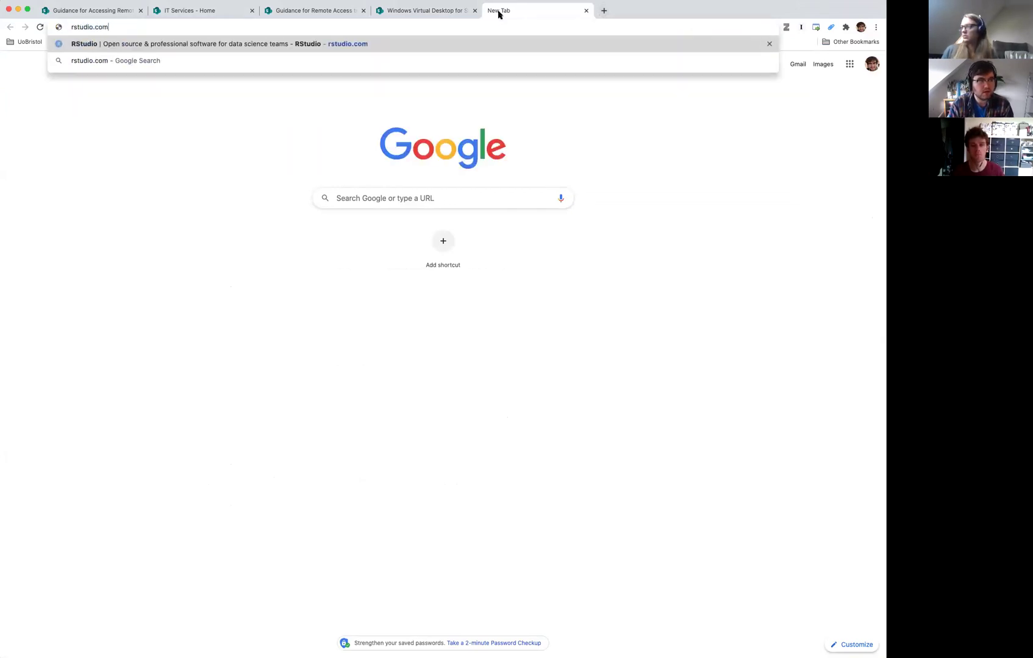
pyautogui.press('Return')
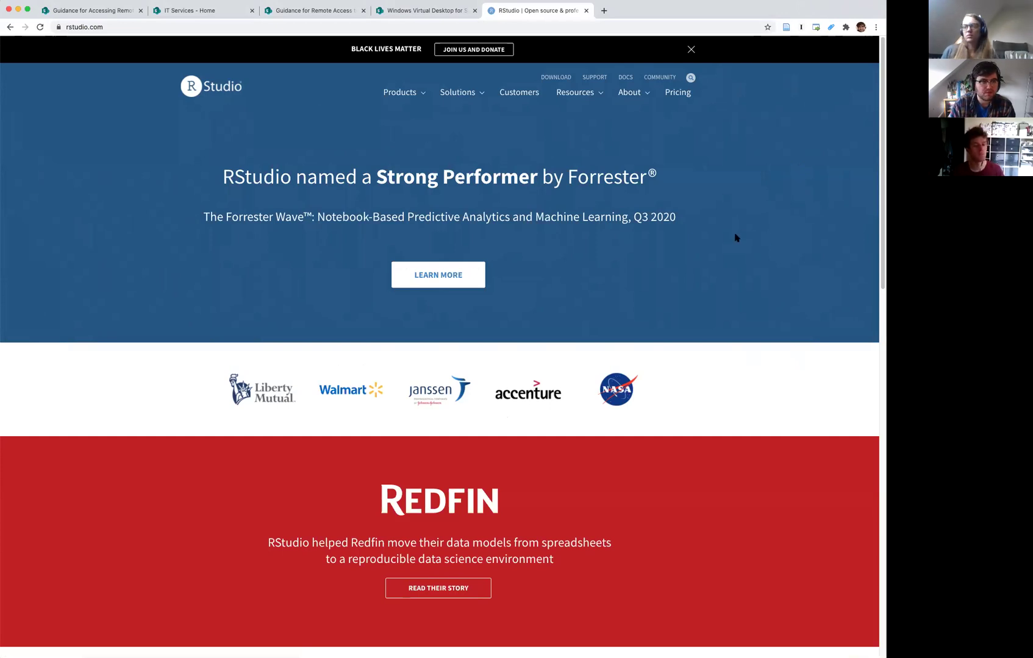
# - Go to the open-source RStudio product page and open the download page for RStudio Desktop's Open Source Edition
pyautogui.click(412, 95)
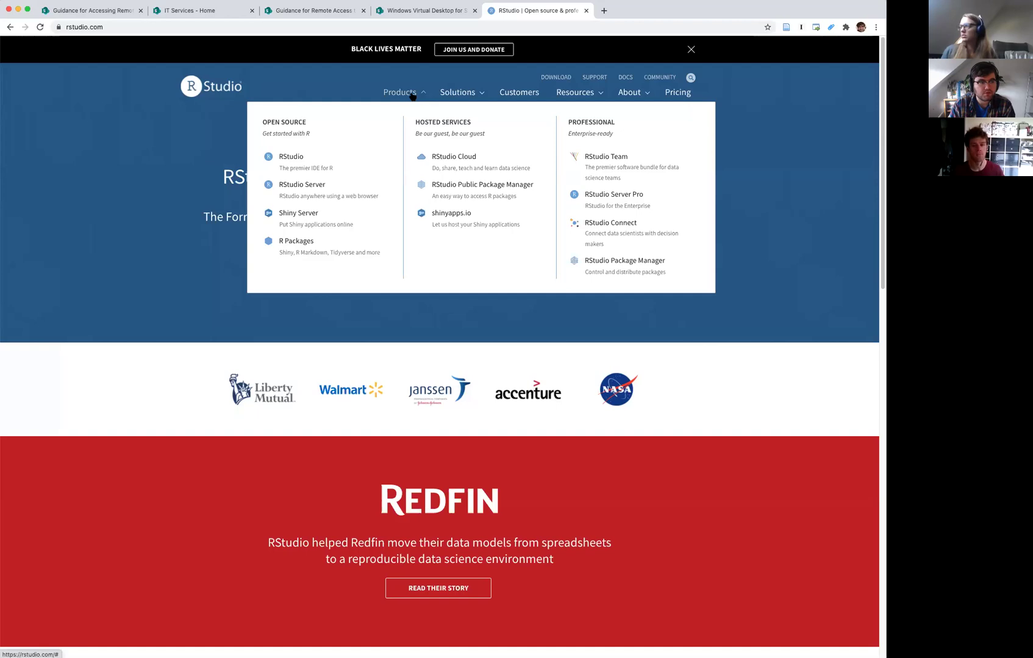
pyautogui.click(317, 165)
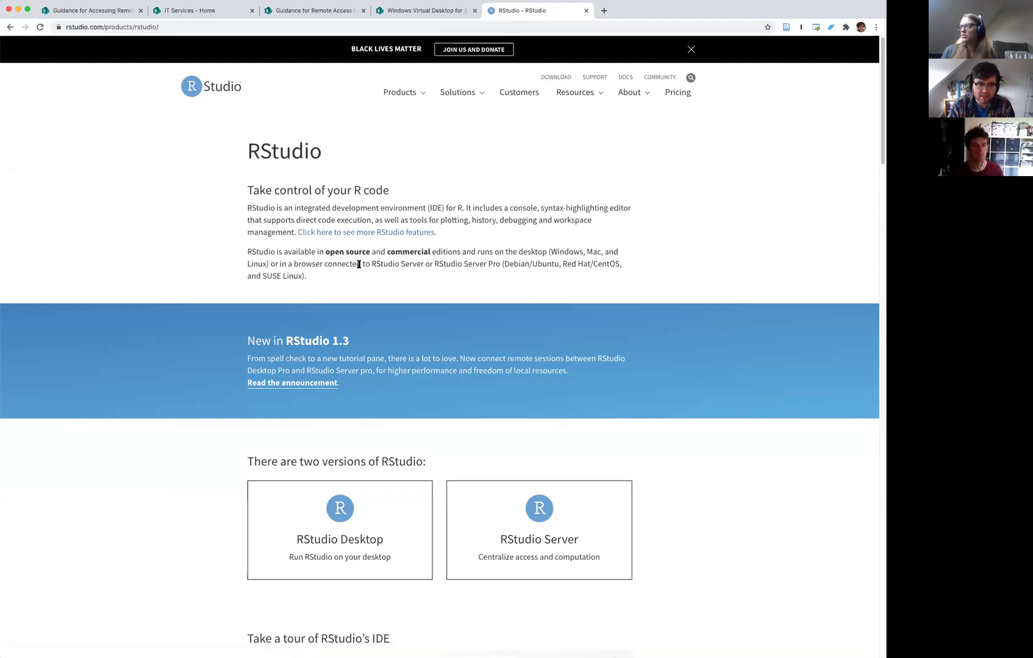
pyautogui.scroll(-5, 359, 264)
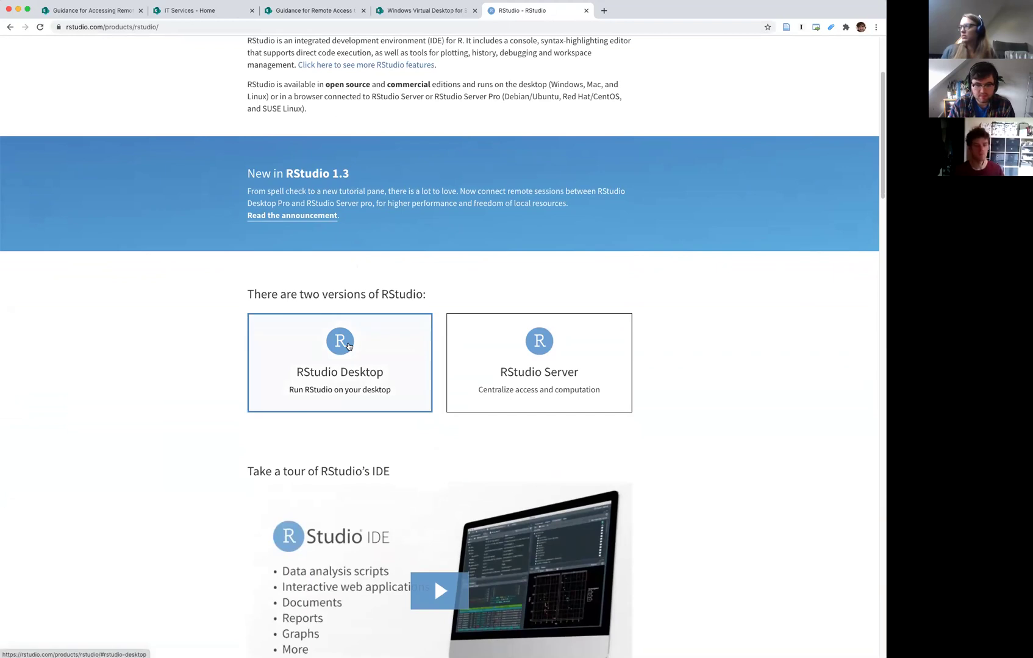
pyautogui.click(348, 347)
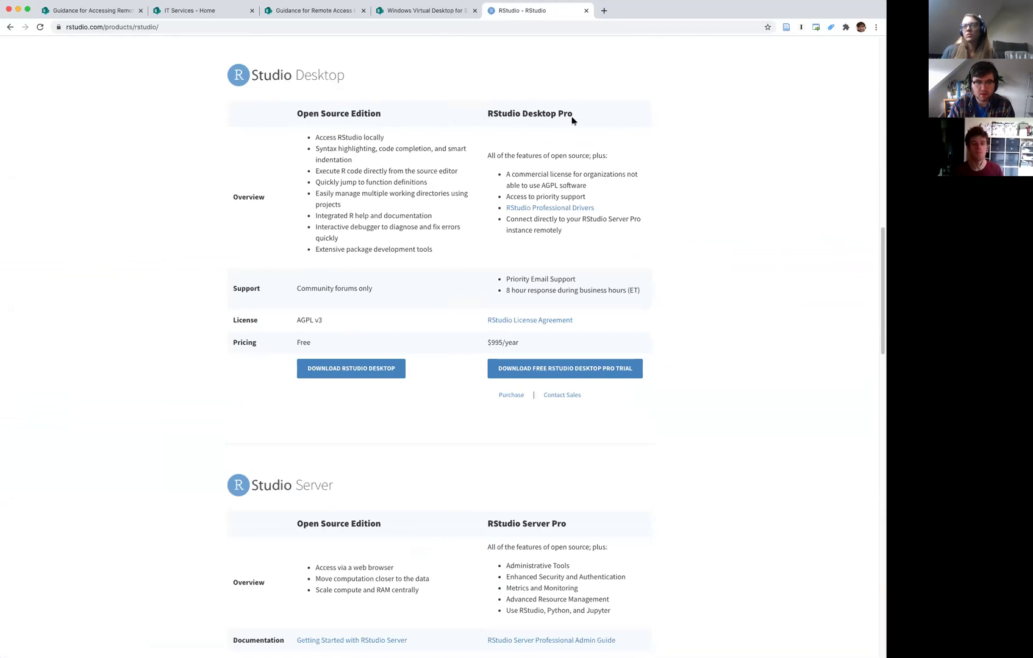
pyautogui.click(382, 374)
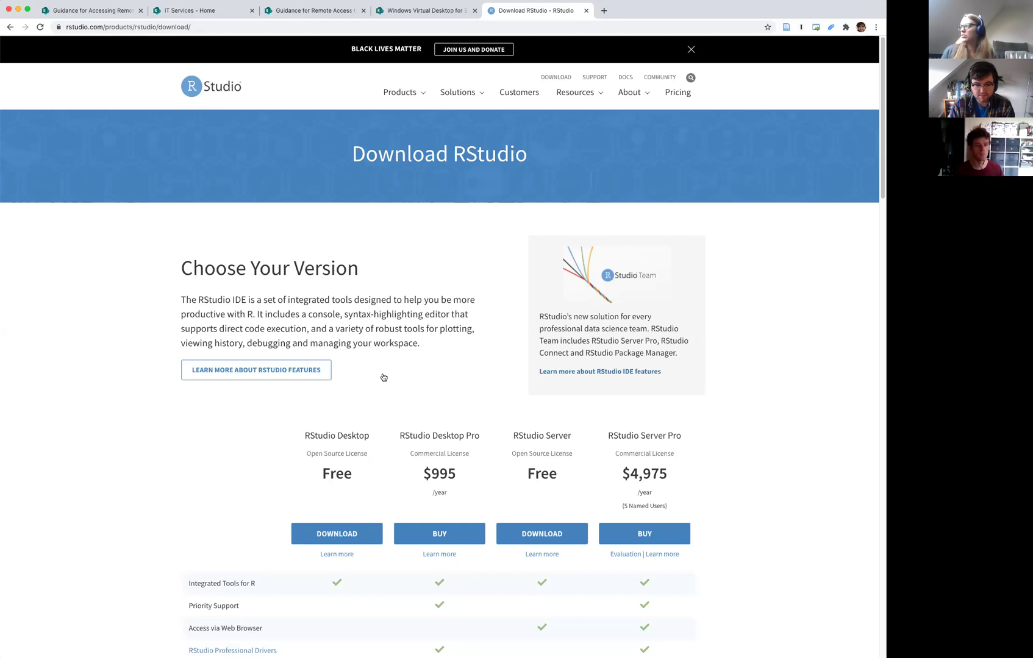
# - Choose the free, open-source RStudio Desktop version for download and go to its installers
pyautogui.scroll(-3, 384, 378)
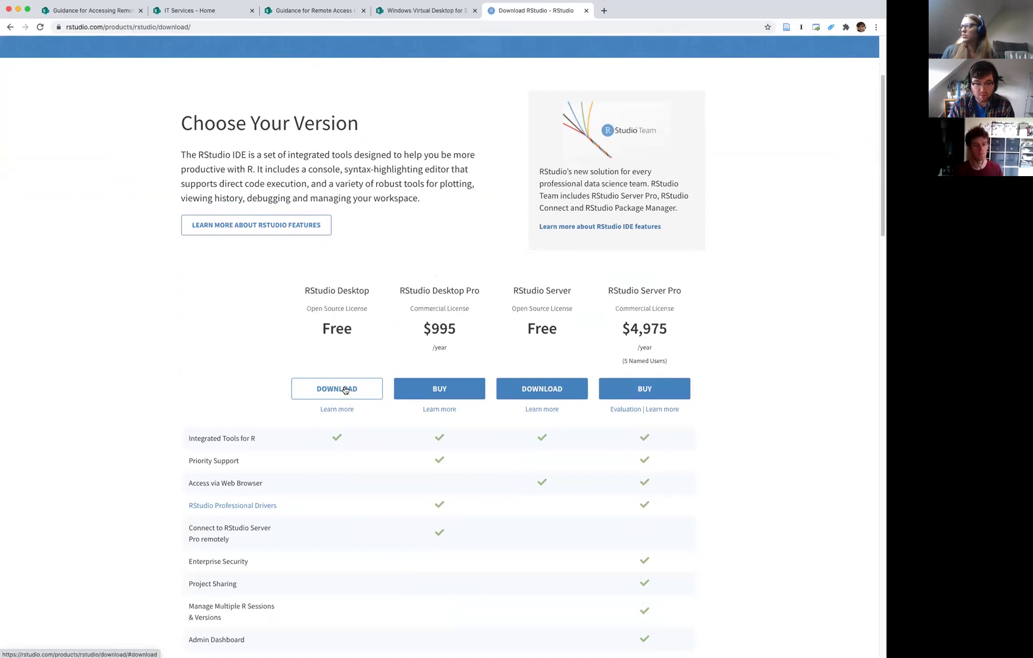
pyautogui.scroll(-1, 345, 390)
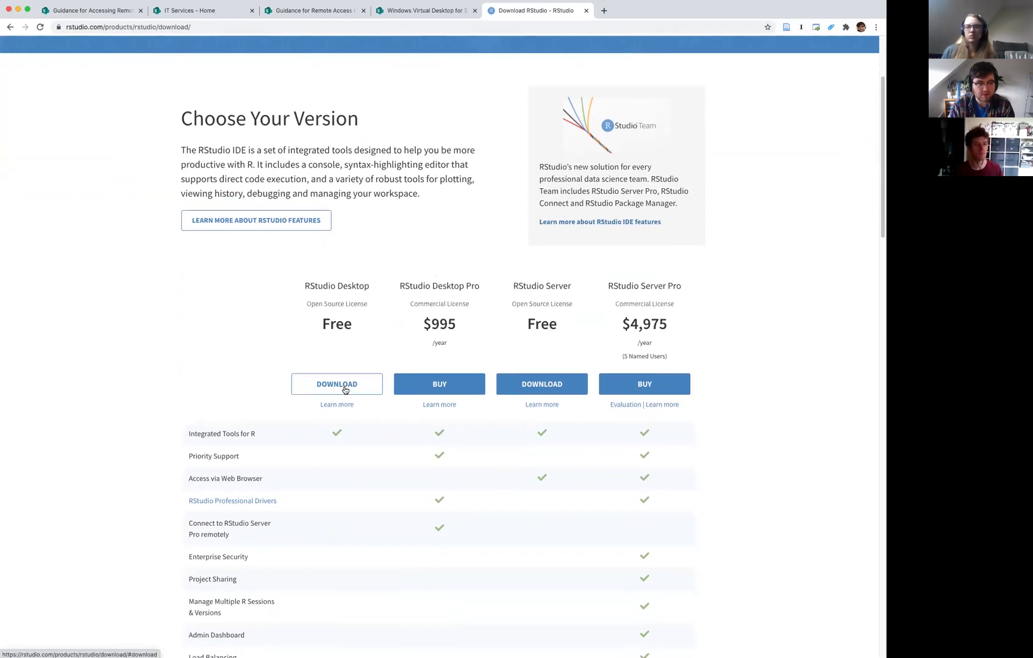
pyautogui.doubleClick(351, 288)
pyautogui.click(350, 287)
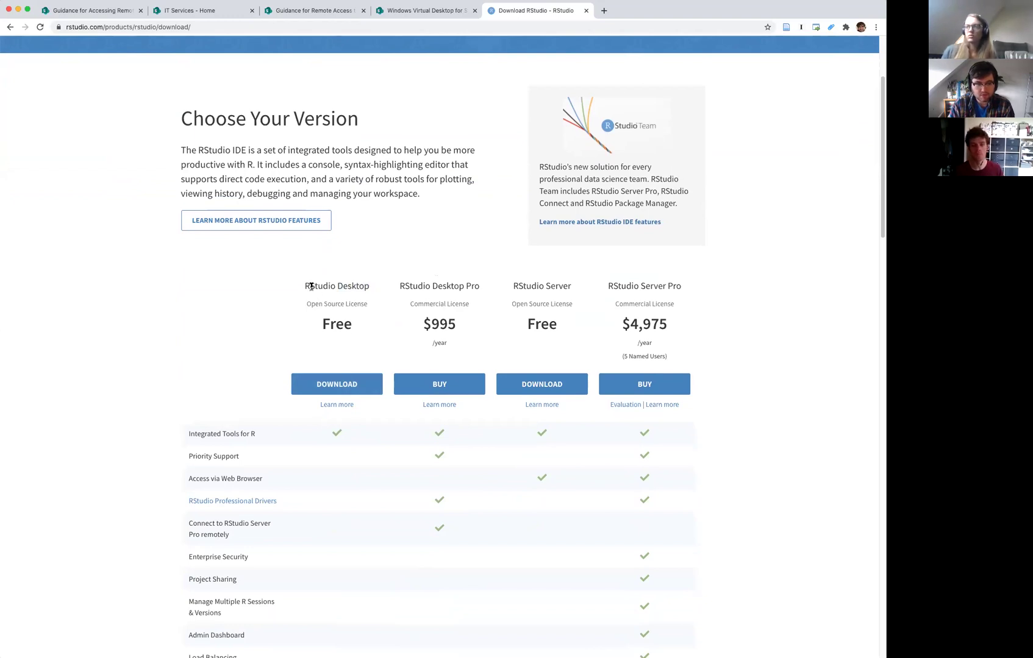
pyautogui.moveTo(306, 288); pyautogui.dragTo(378, 290)
pyautogui.click(378, 290)
pyautogui.moveTo(358, 355); pyautogui.dragTo(348, 381)
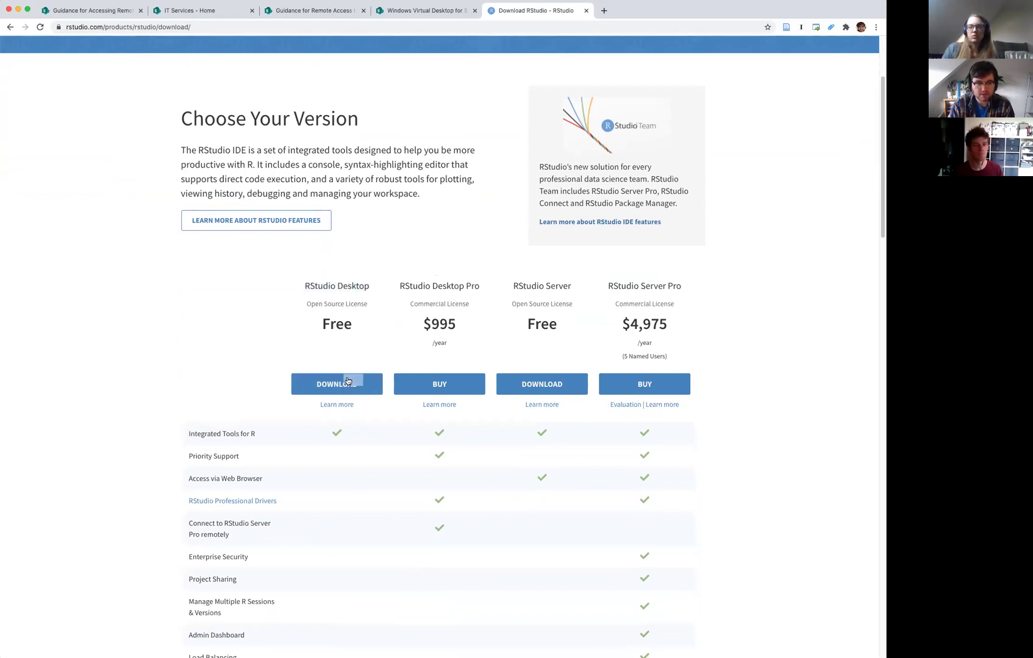
pyautogui.click(347, 382)
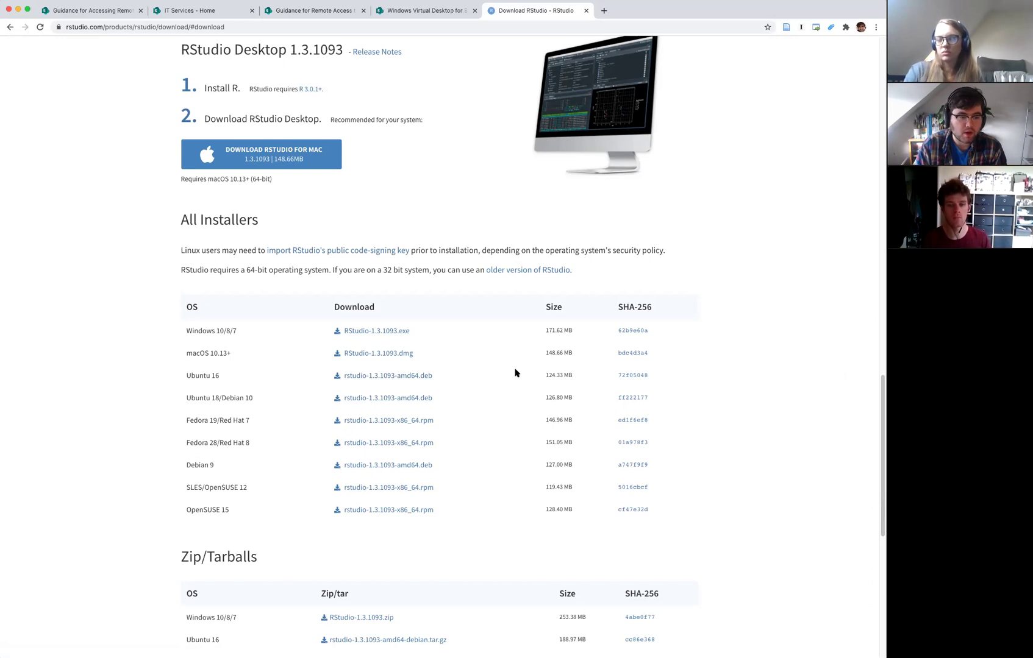
# - Download the macOS 10.13+ installer RStudio-1.3.1093.dmg and open the disk image
pyautogui.click(395, 353)
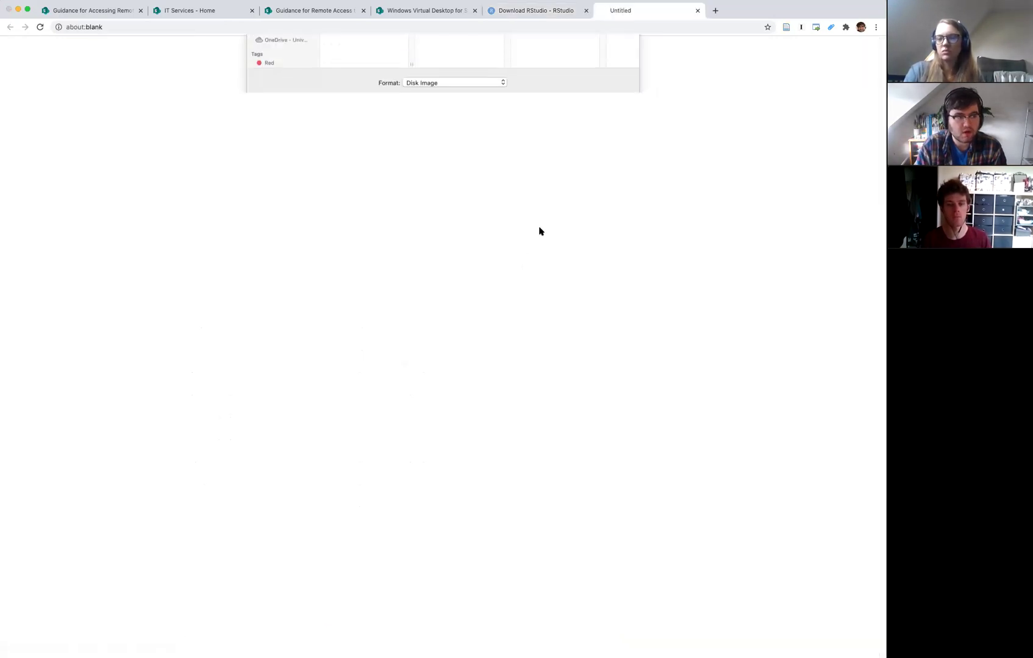
pyautogui.click(271, 157)
pyautogui.click(615, 236)
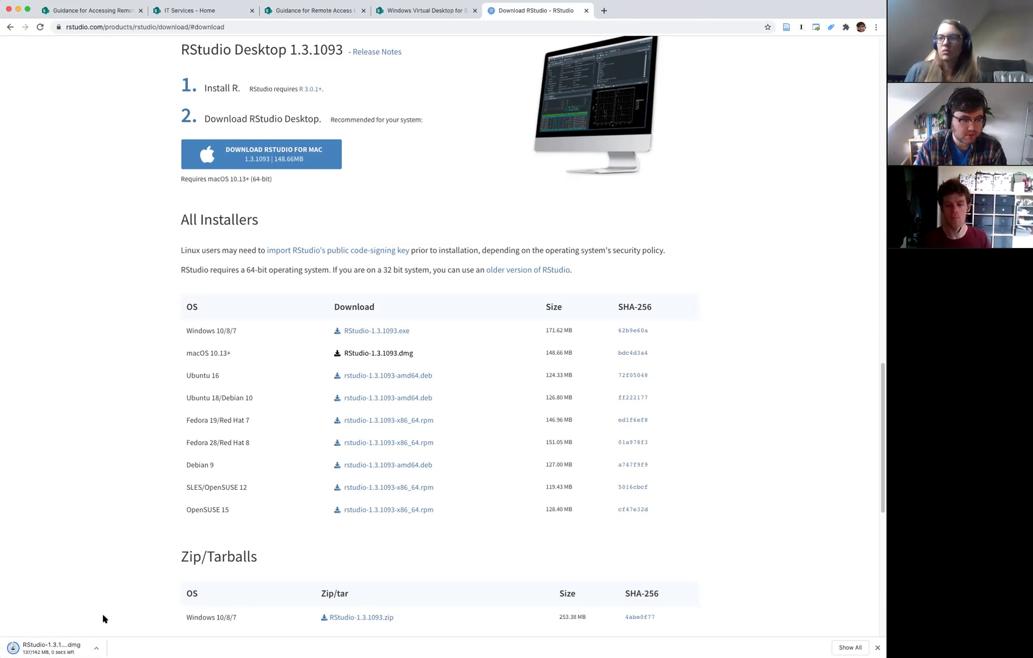
pyautogui.click(71, 648)
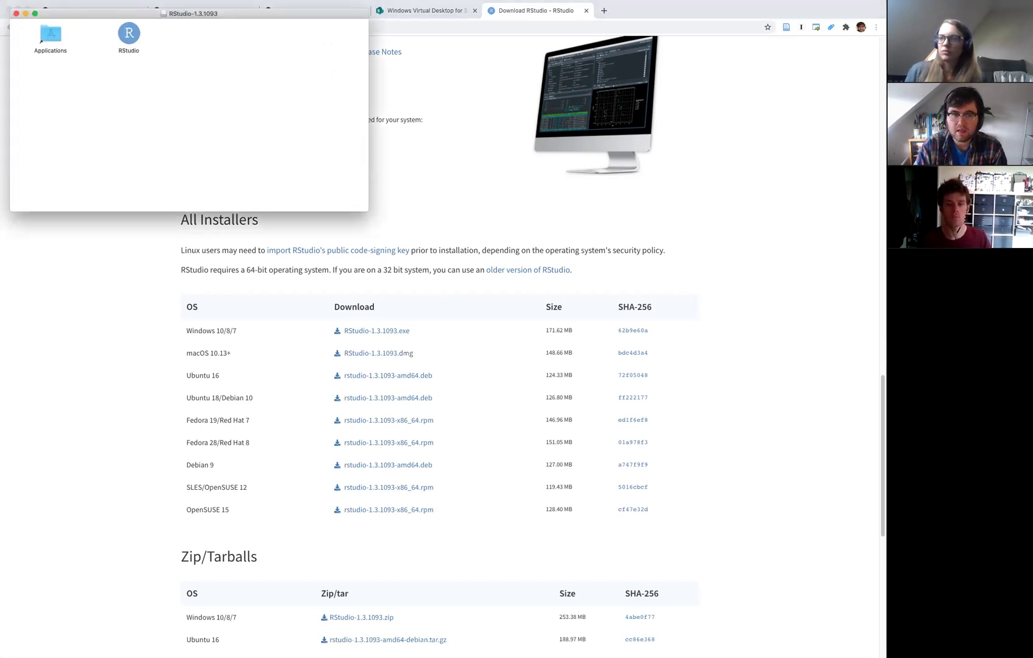
# - Try to copy RStudio from the disk image into Applications, stop the replacement of the existing copy, and close the window
pyautogui.moveTo(141, 17); pyautogui.dragTo(370, 179)
pyautogui.click(357, 202)
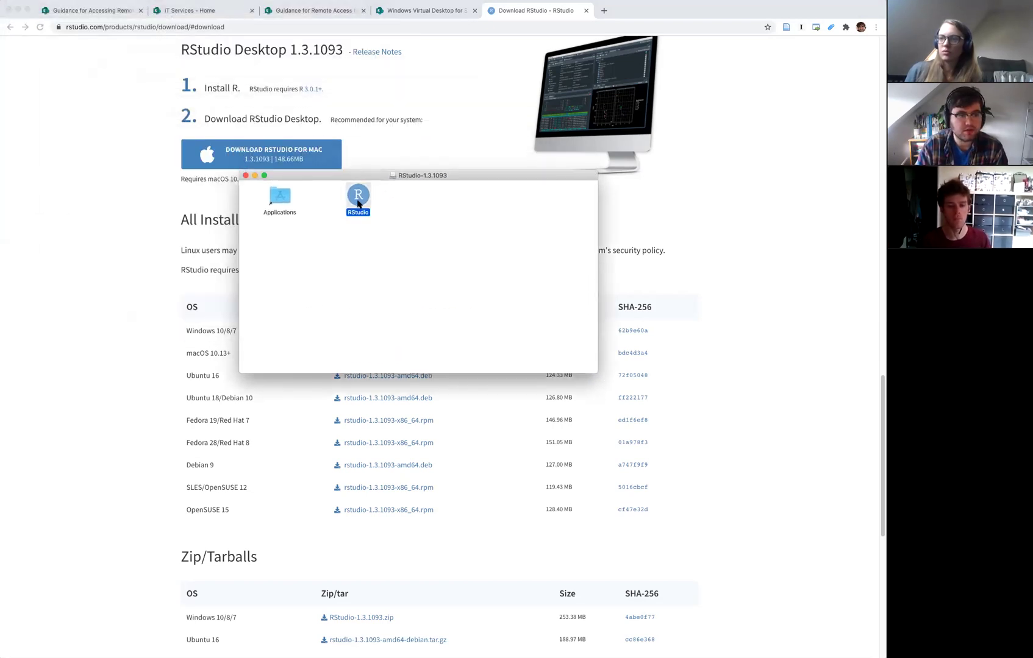
pyautogui.click(284, 203)
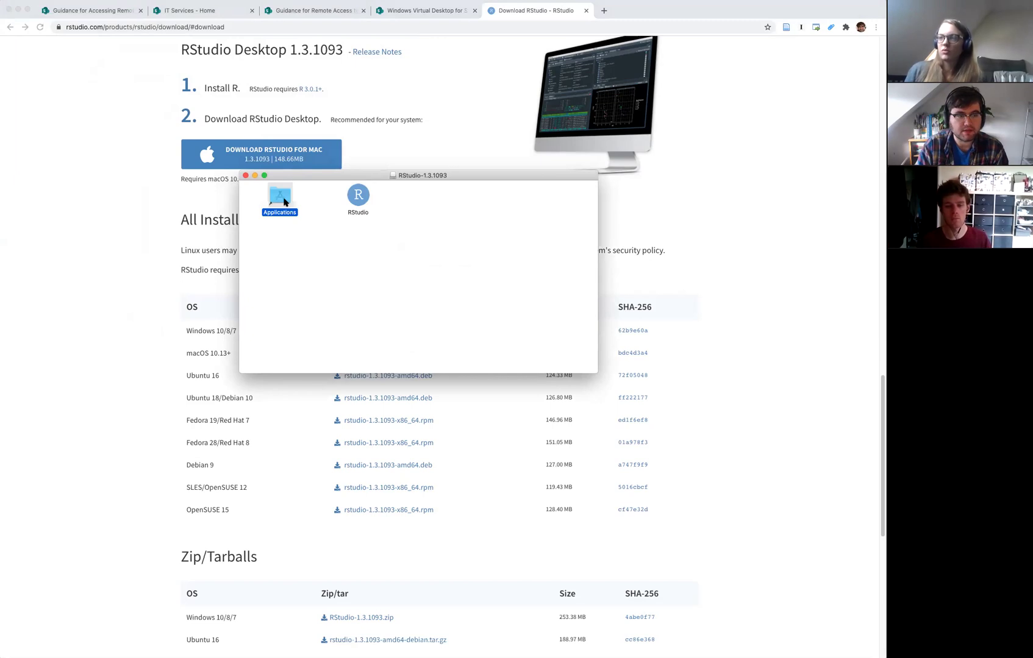
pyautogui.click(364, 198)
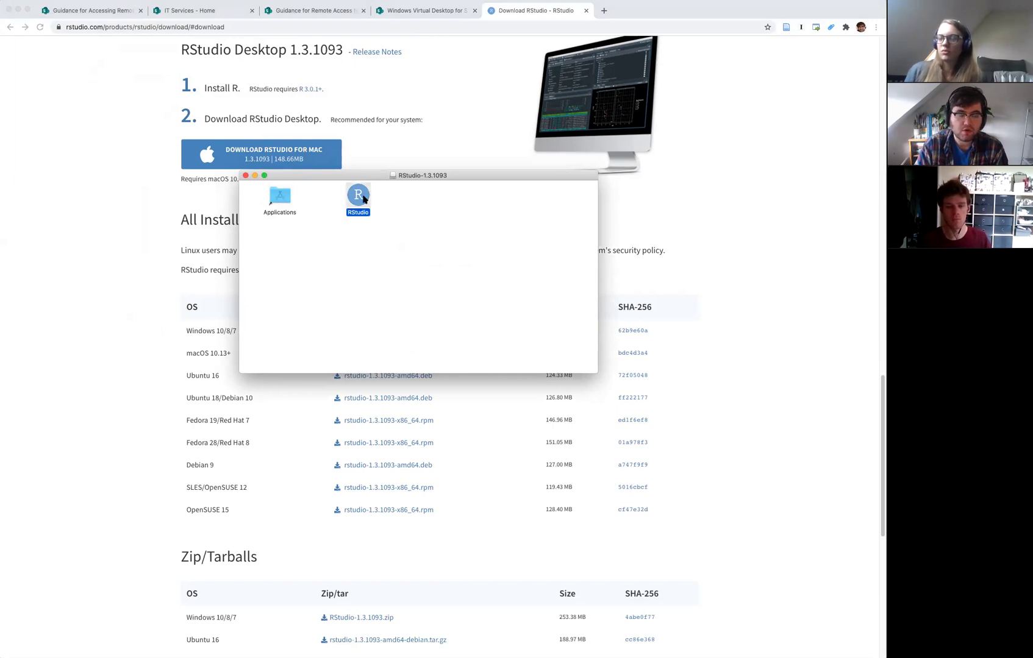
pyautogui.moveTo(363, 198); pyautogui.dragTo(281, 203)
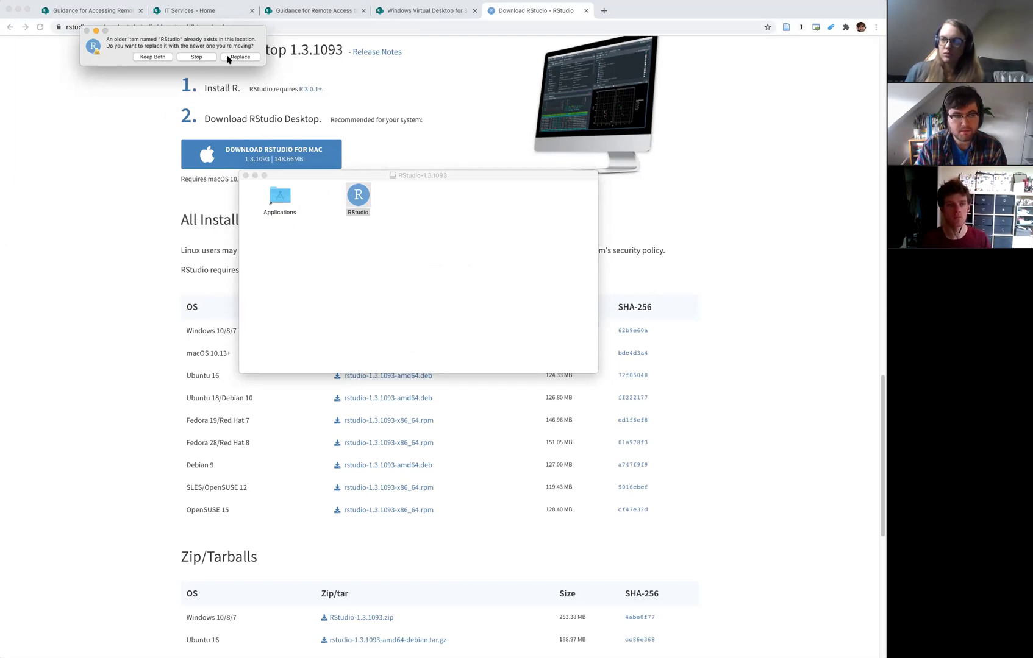
pyautogui.click(196, 58)
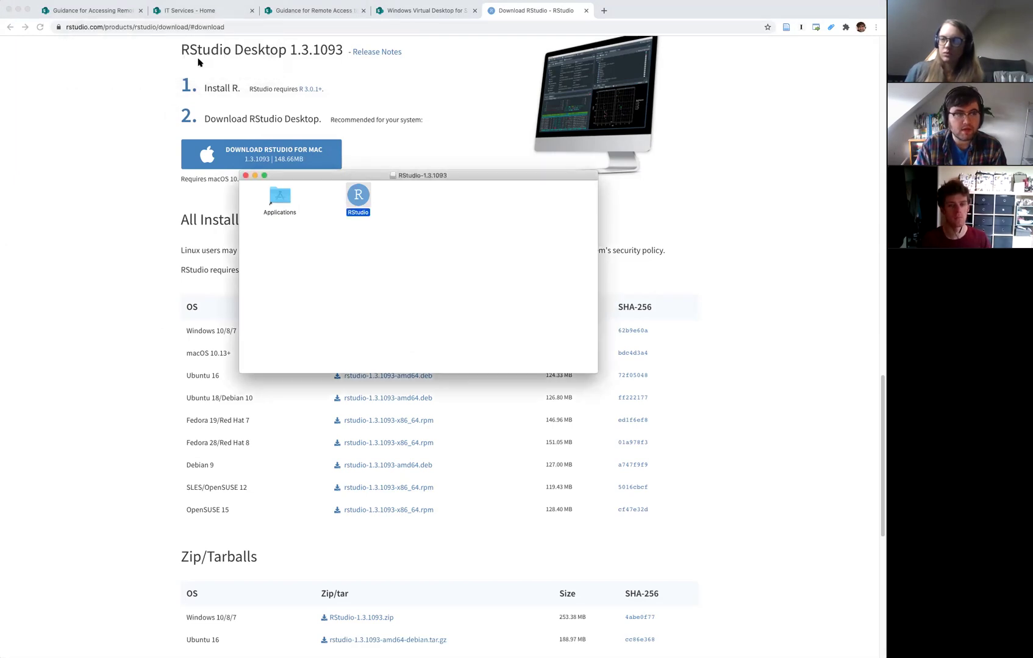
pyautogui.click(246, 176)
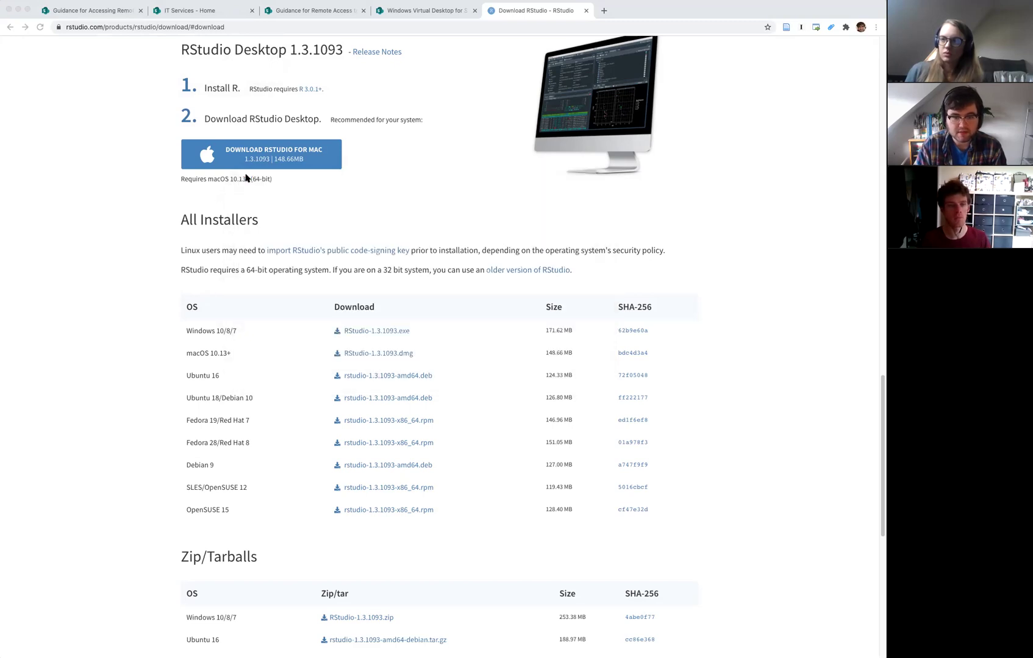
# - Switch to RStudio, widen its window and enlarge the R console to take up most of the height
pyautogui.moveTo(2, 263)
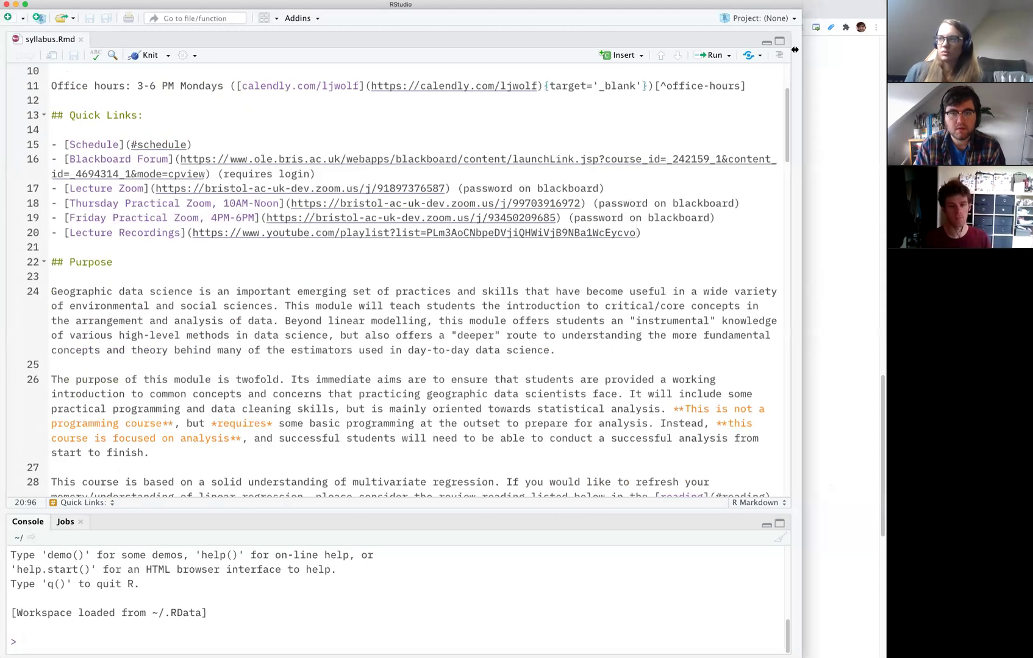
pyautogui.moveTo(801, 51); pyautogui.dragTo(878, 61)
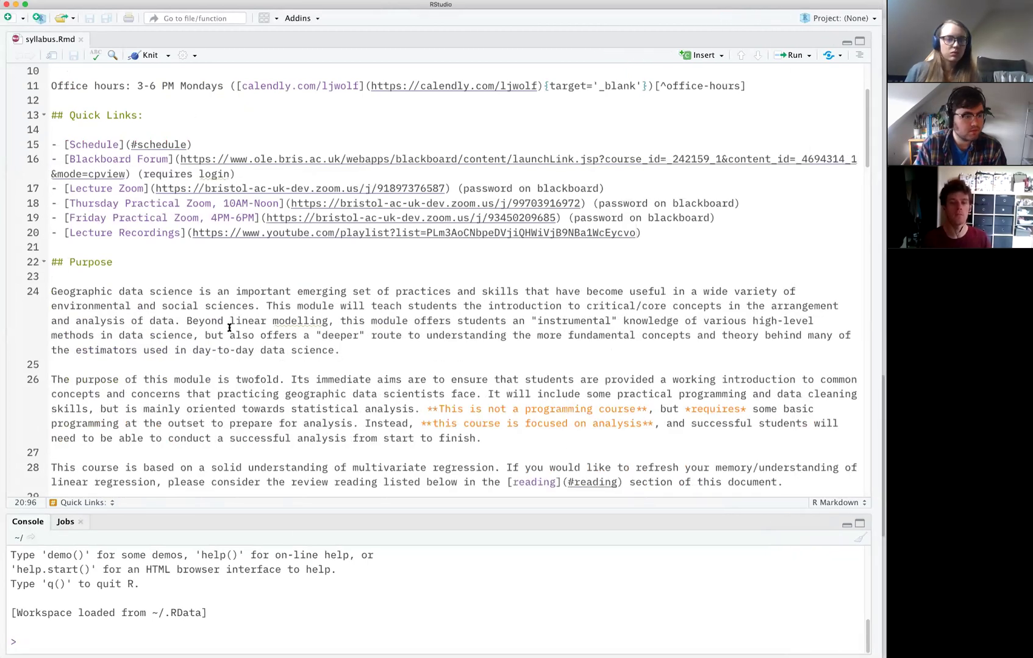
pyautogui.moveTo(405, 513); pyautogui.dragTo(365, 99)
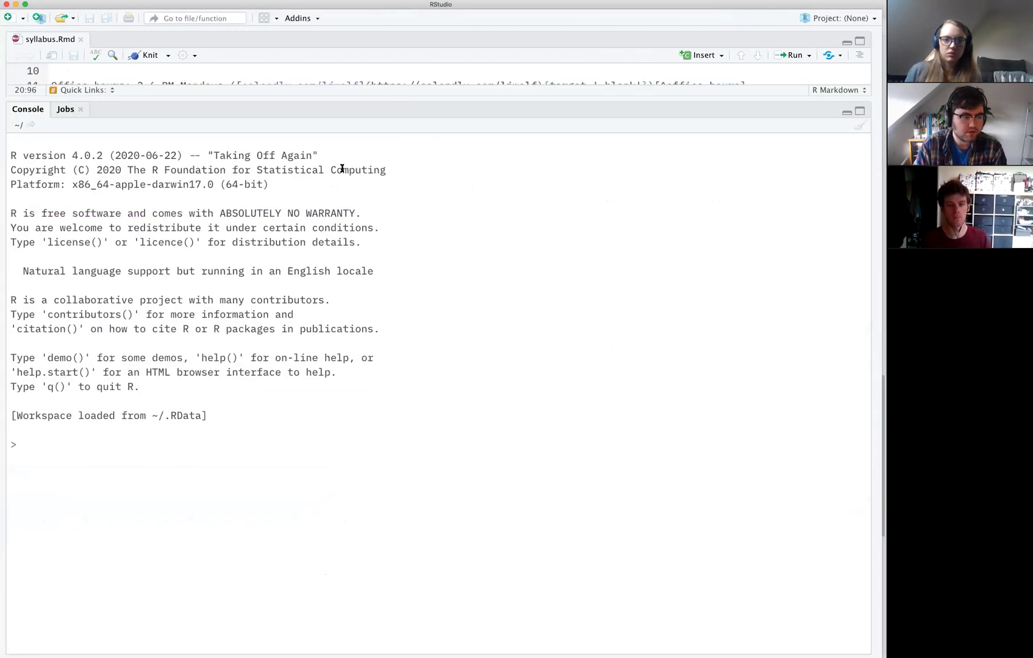
# - Try to install the package in the R console with install.packages('CARbayes')
pyautogui.write('install.package')
pyautogui.press('Tab')
pyautogui.write("'")
pyautogui.write('CARBa')
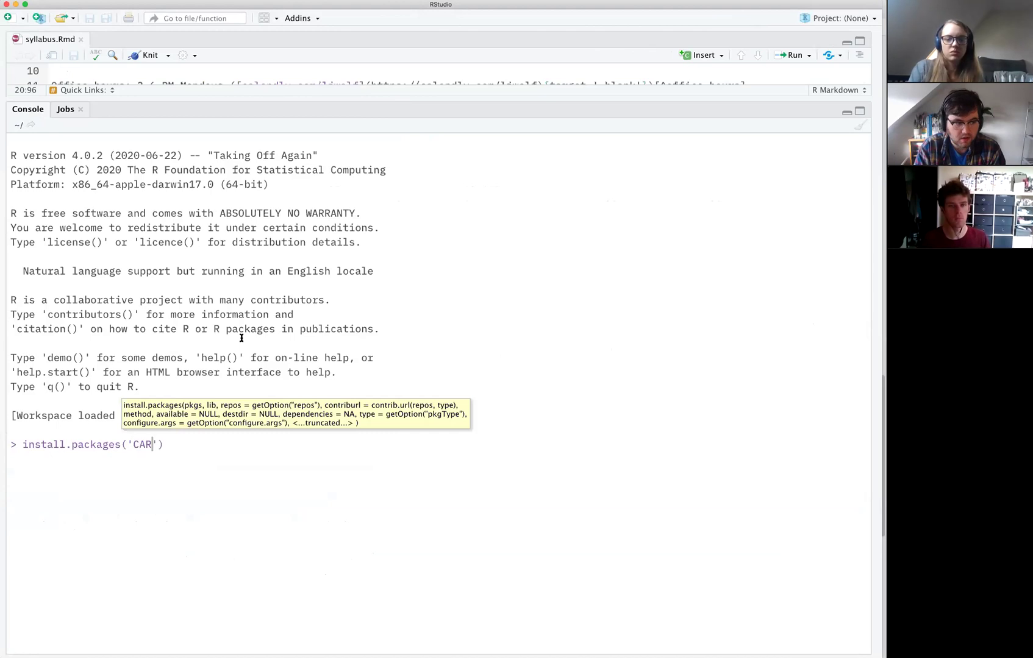
pyautogui.write('yes')
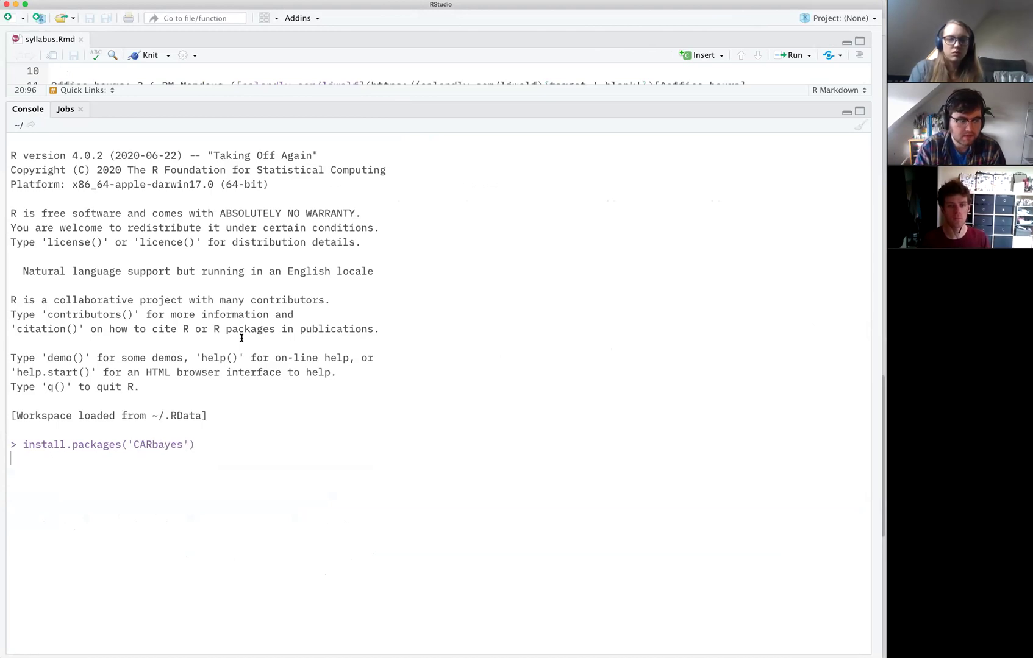
pyautogui.press('Return')
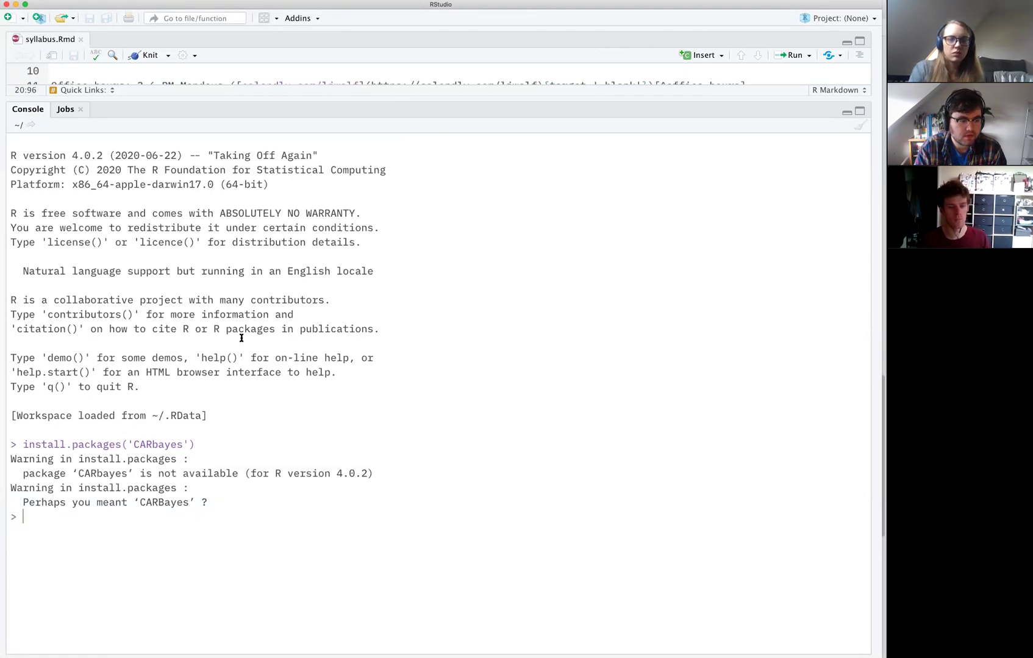
# - Correct the package name's capitalisation and run install.packages('CARBayes') in the R console
pyautogui.press('Up')
pyautogui.press('Left')
pyautogui.press('Left')
pyautogui.press('Left')
pyautogui.press('Left')
pyautogui.press('Left')
pyautogui.press('Left')
pyautogui.press('BackSpace')
pyautogui.write('B')
pyautogui.press('Return')
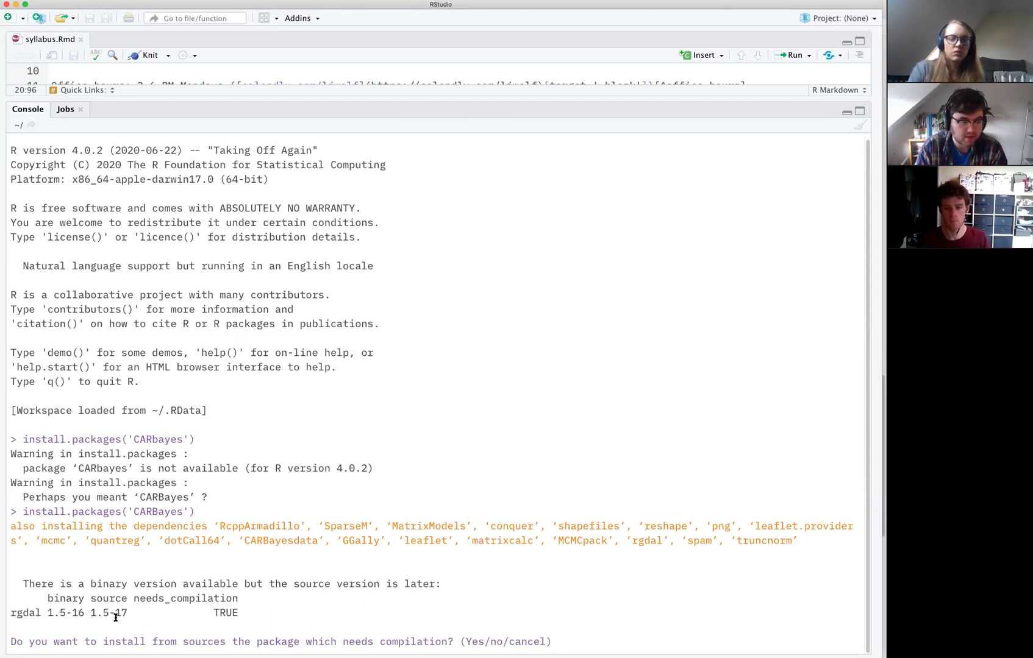
# - Examine the notice about the binary and source versions, and answer the compilation question with cancel
pyautogui.moveTo(20, 585); pyautogui.dragTo(427, 587)
pyautogui.click(185, 588)
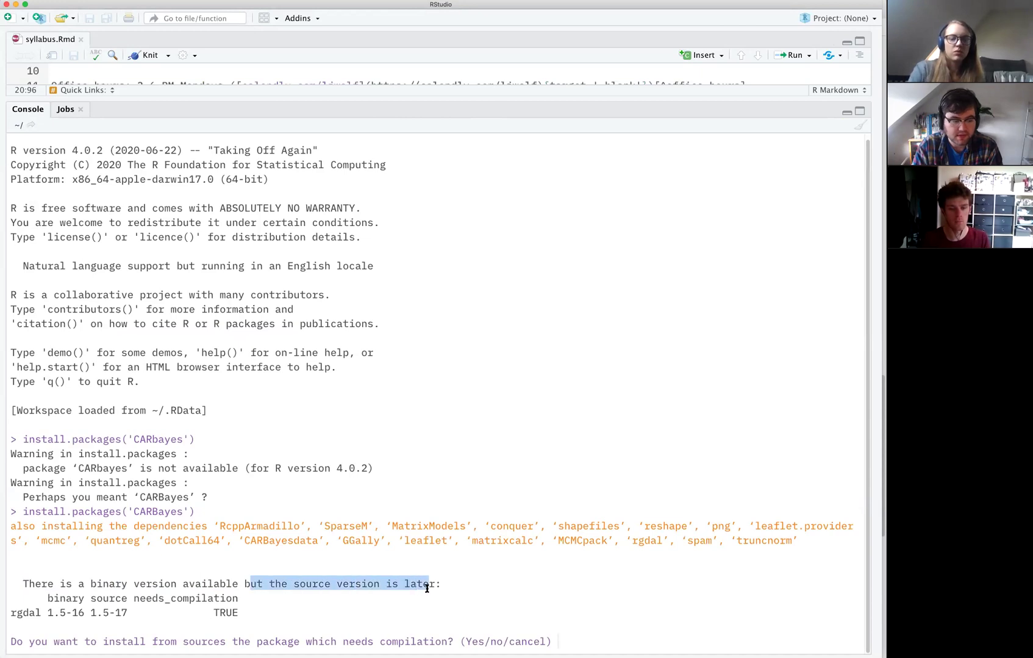
pyautogui.click(427, 588)
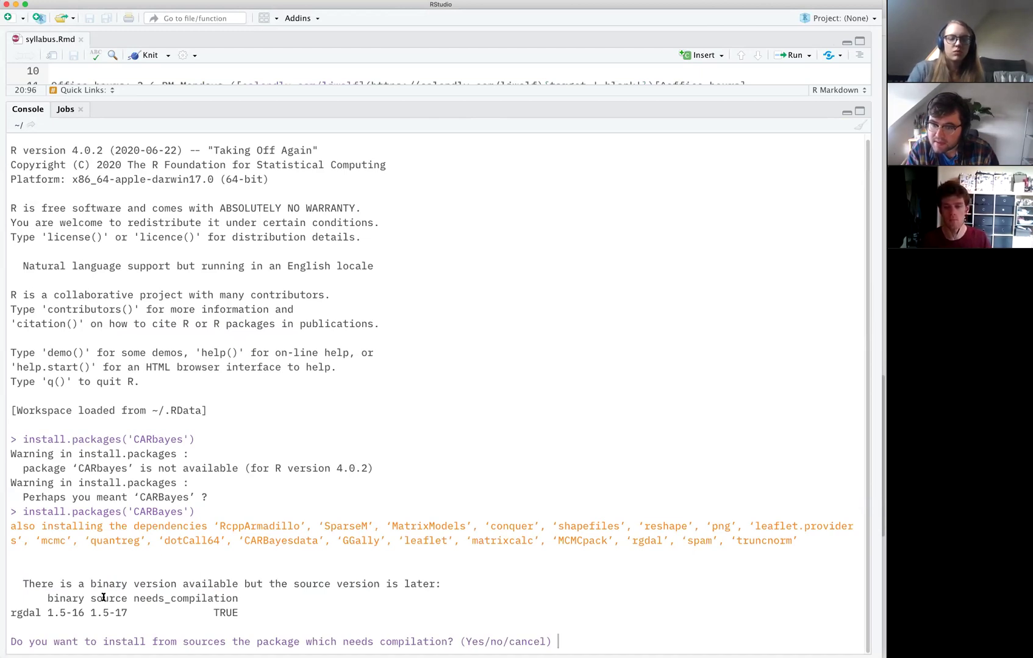
pyautogui.write('cancel')
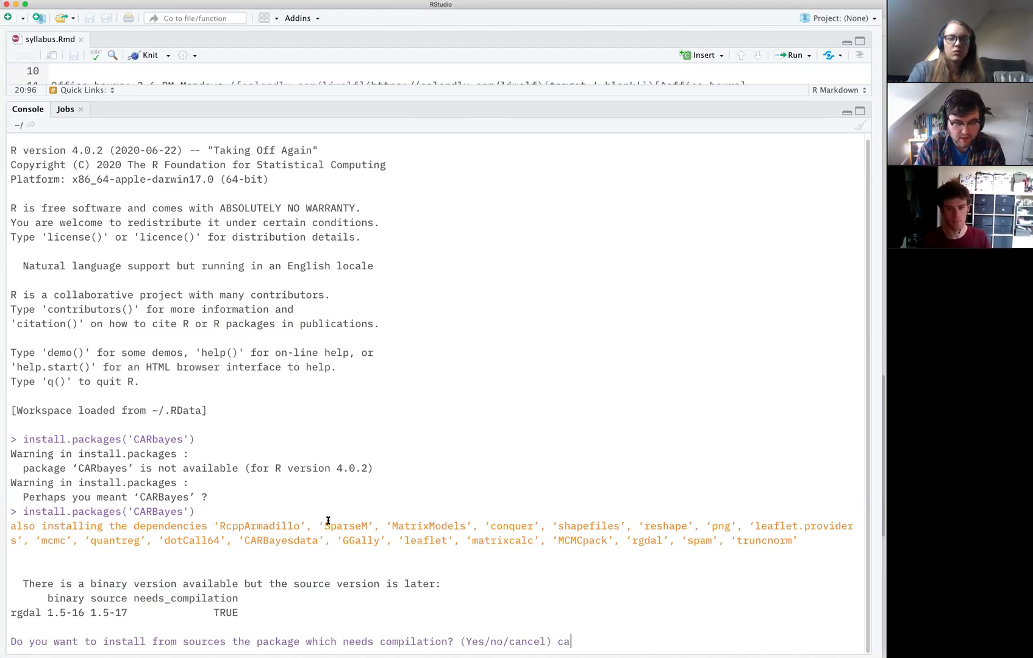
pyautogui.press('Return')
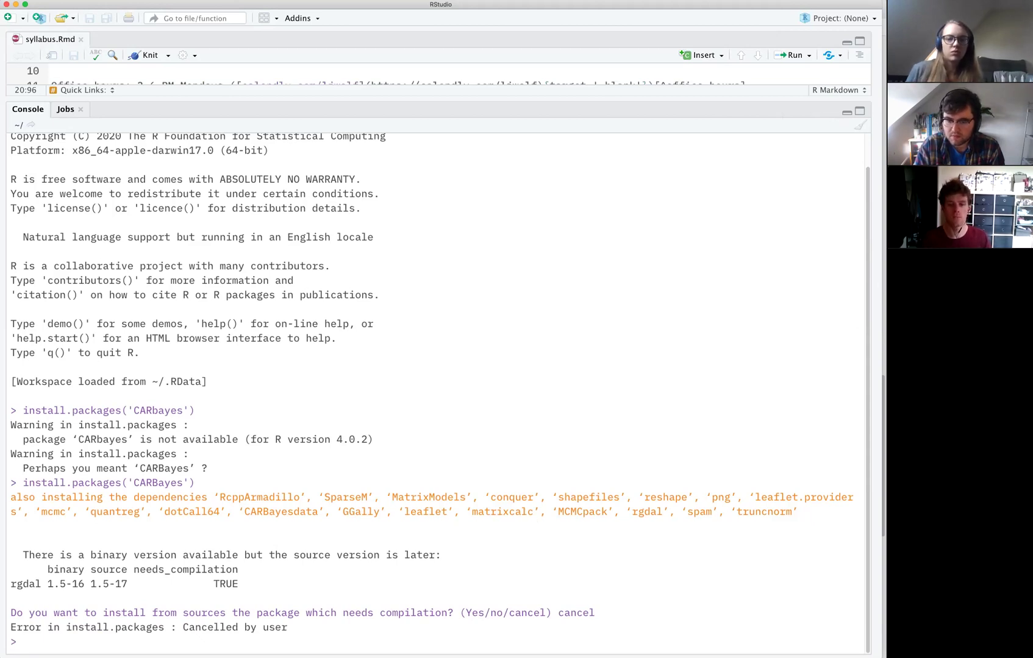
pyautogui.click(877, 104)
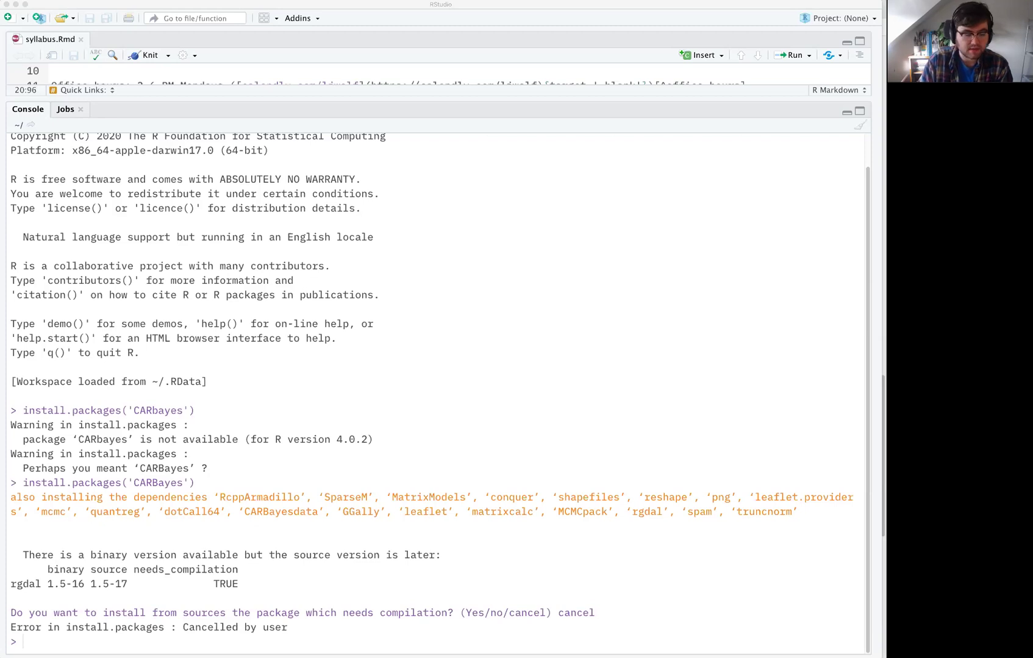
# - Recall the last install command in the R console, replace the package name with tidyverse and run install.packages('tidyverse')
pyautogui.click(444, 419)
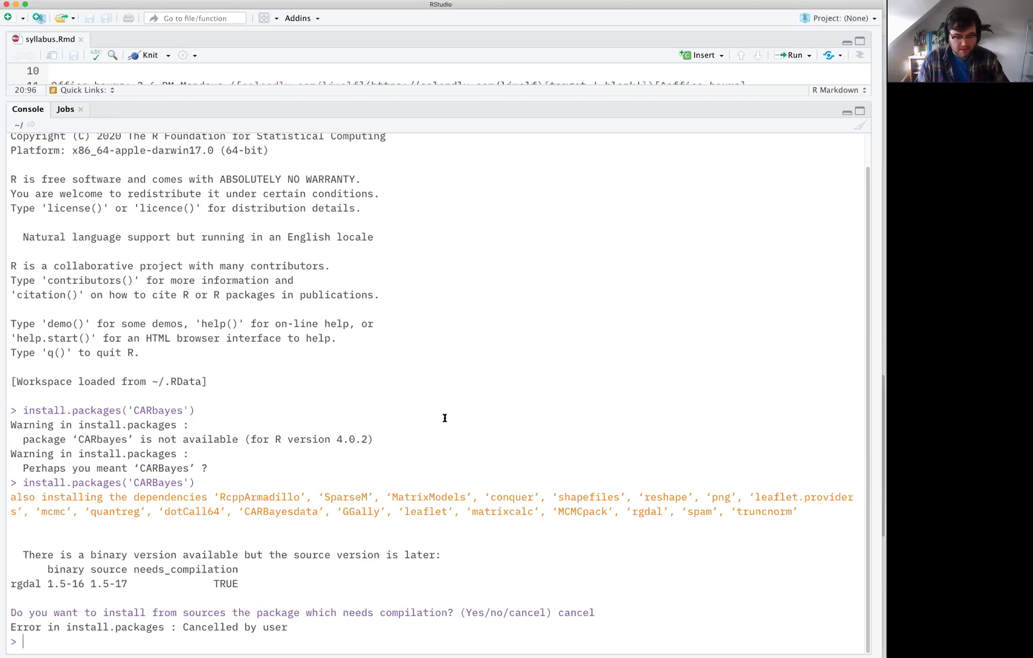
pyautogui.press('Up')
pyautogui.press('Left')
pyautogui.press('Left')
pyautogui.press('BackSpace')
pyautogui.press('BackSpace')
pyautogui.press('BackSpace')
pyautogui.press('BackSpace')
pyautogui.press('BackSpace')
pyautogui.press('BackSpace')
pyautogui.press('BackSpace')
pyautogui.press('BackSpace')
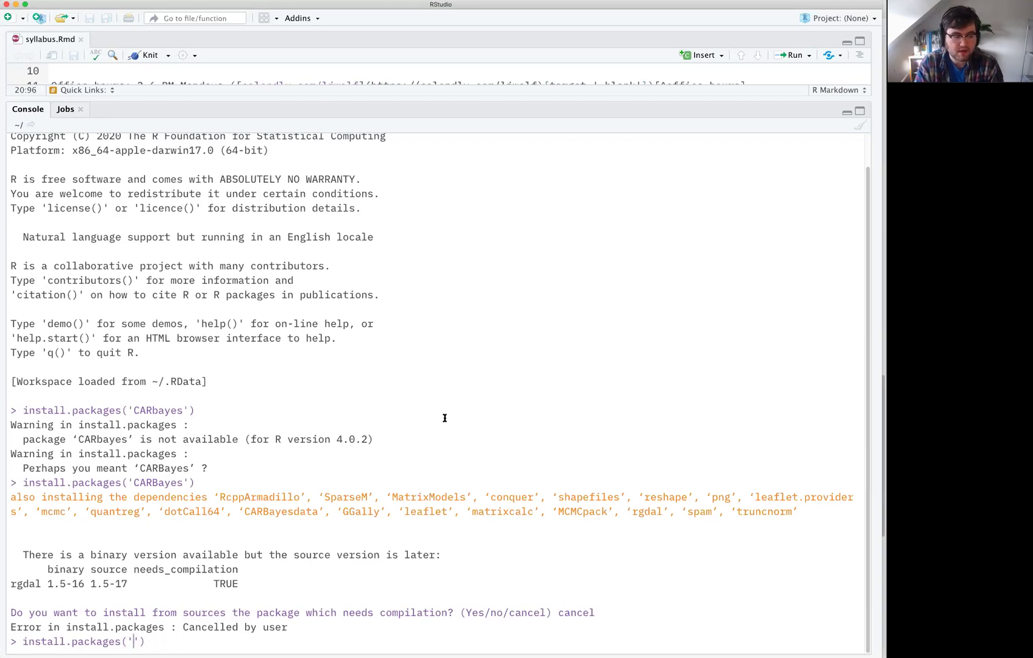
pyautogui.write('tidyve')
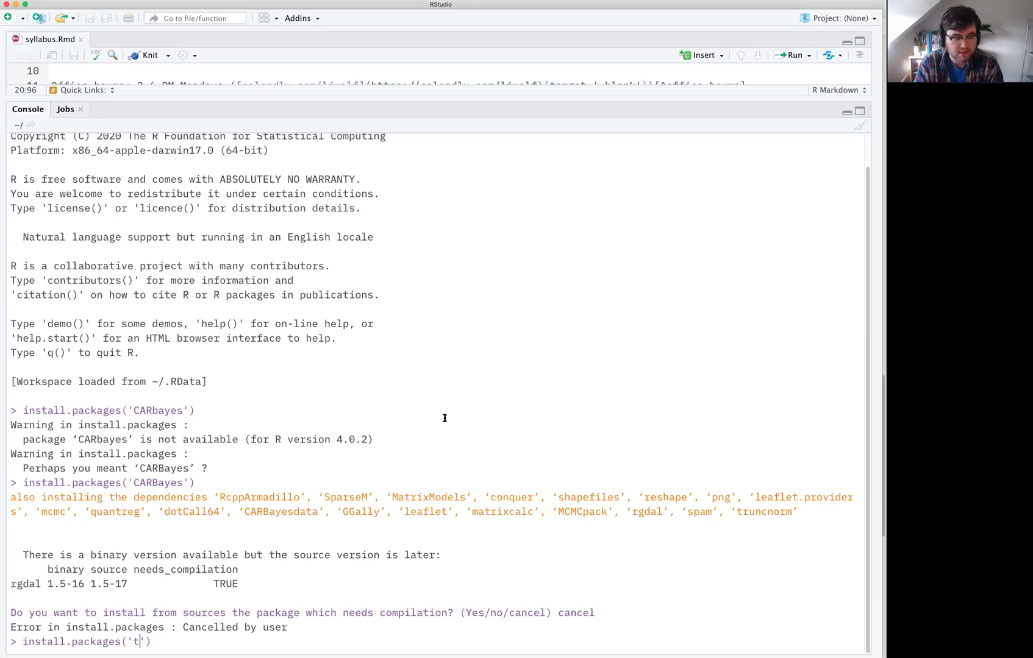
pyautogui.write('rse')
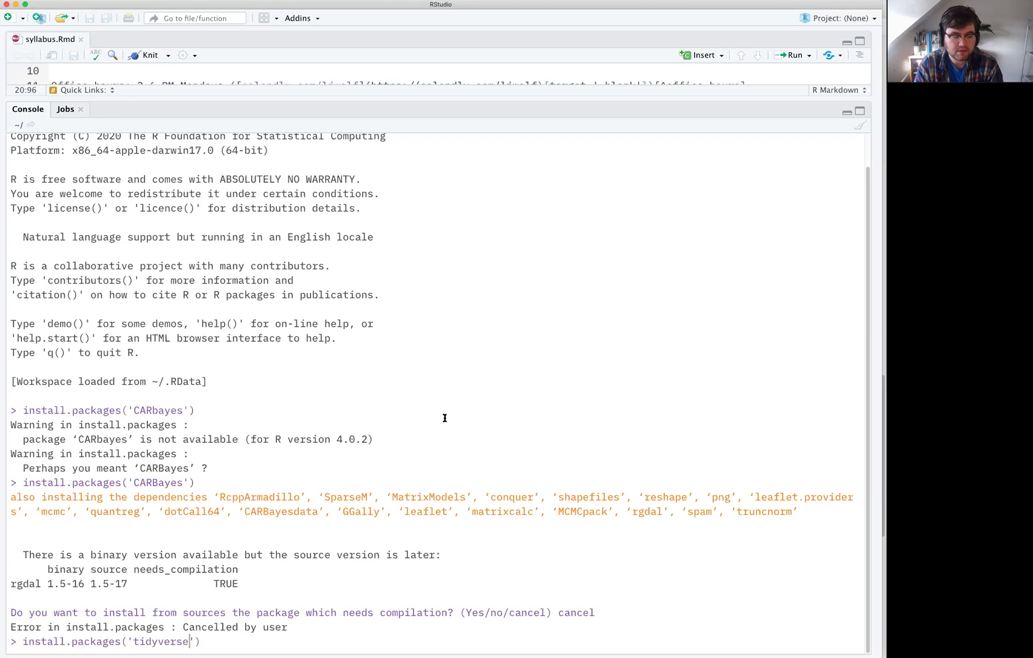
pyautogui.press('Return')
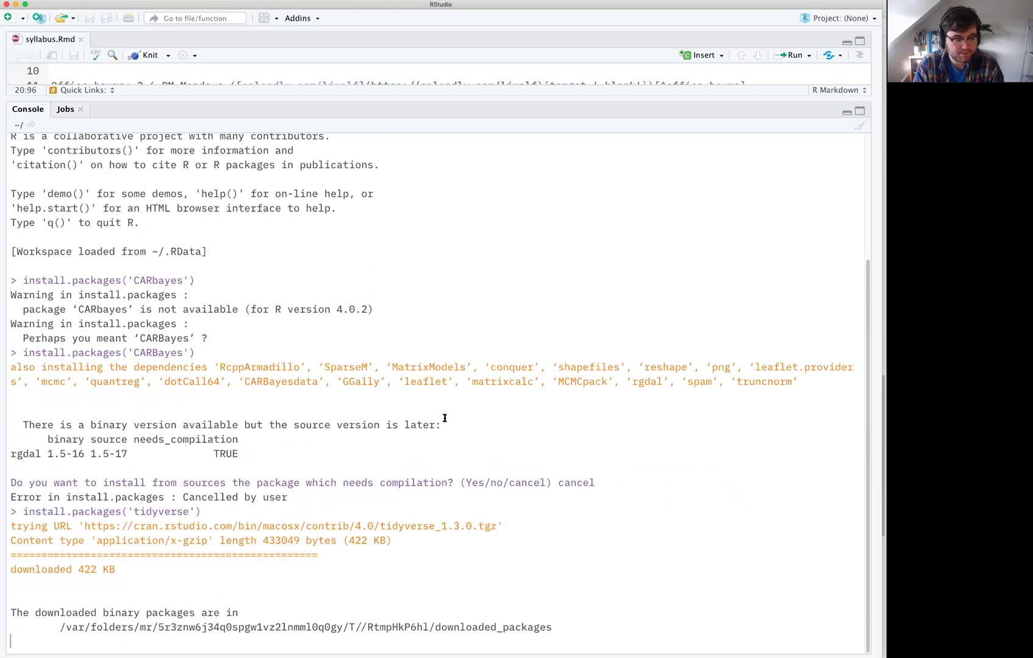
# - Reuse the install command with lme4 as the package name and run install.packages('lme4')
pyautogui.press('Left')
pyautogui.press('Left')
pyautogui.press('BackSpace')
pyautogui.press('BackSpace')
pyautogui.press('BackSpace')
pyautogui.press('BackSpace')
pyautogui.press('BackSpace')
pyautogui.press('BackSpace')
pyautogui.press('BackSpace')
pyautogui.press('BackSpace')
pyautogui.press('BackSpace')
pyautogui.write('lme4')
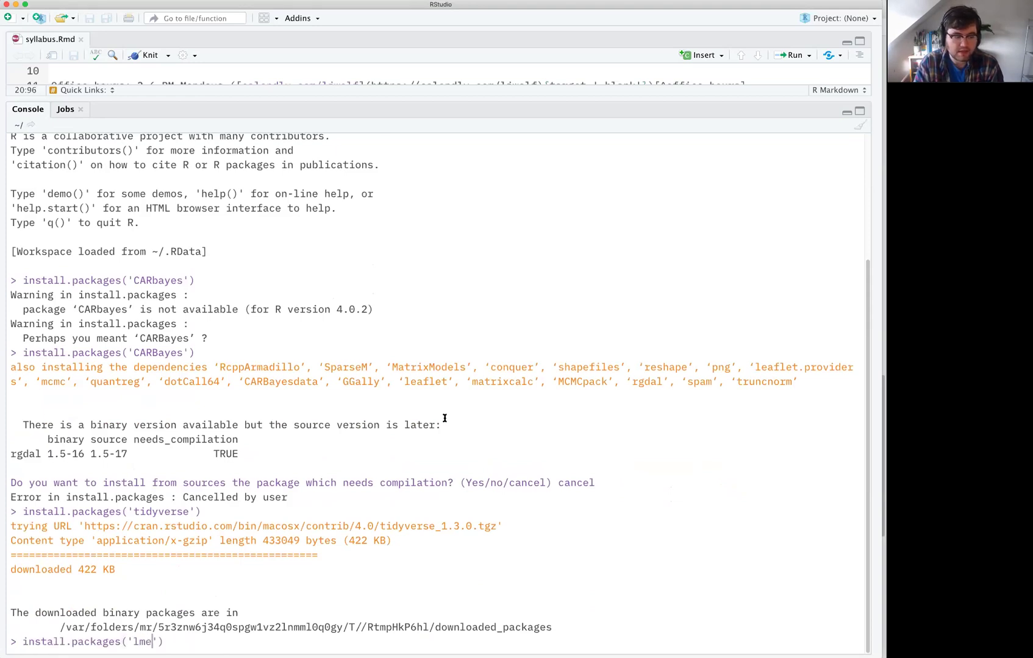
pyautogui.press('Return')
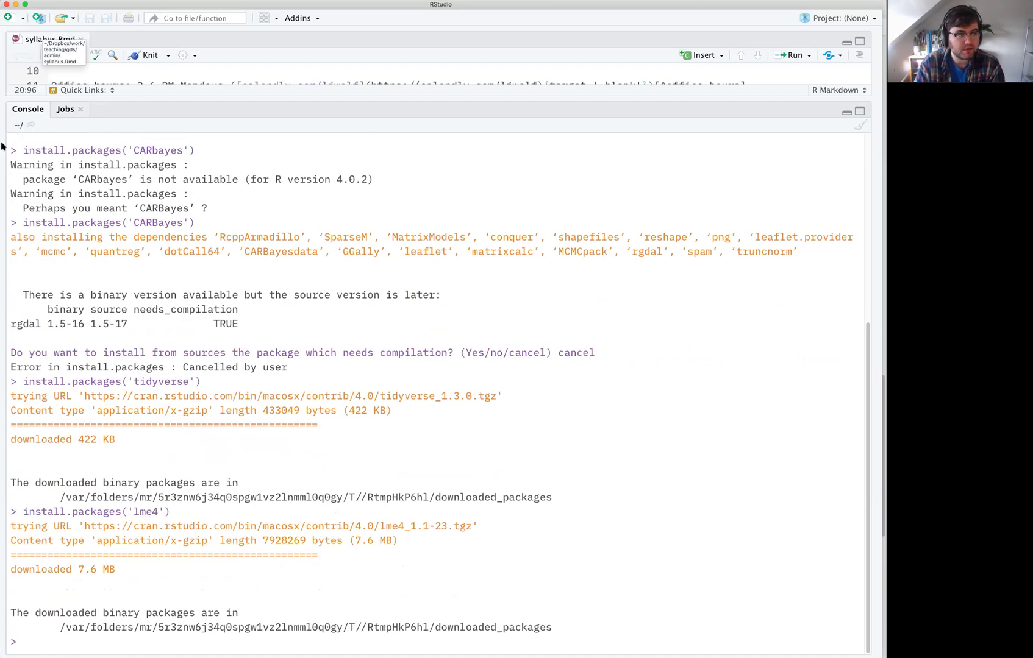
# - Switch to Chrome and close the RStudio download page
pyautogui.moveTo(3, 144)
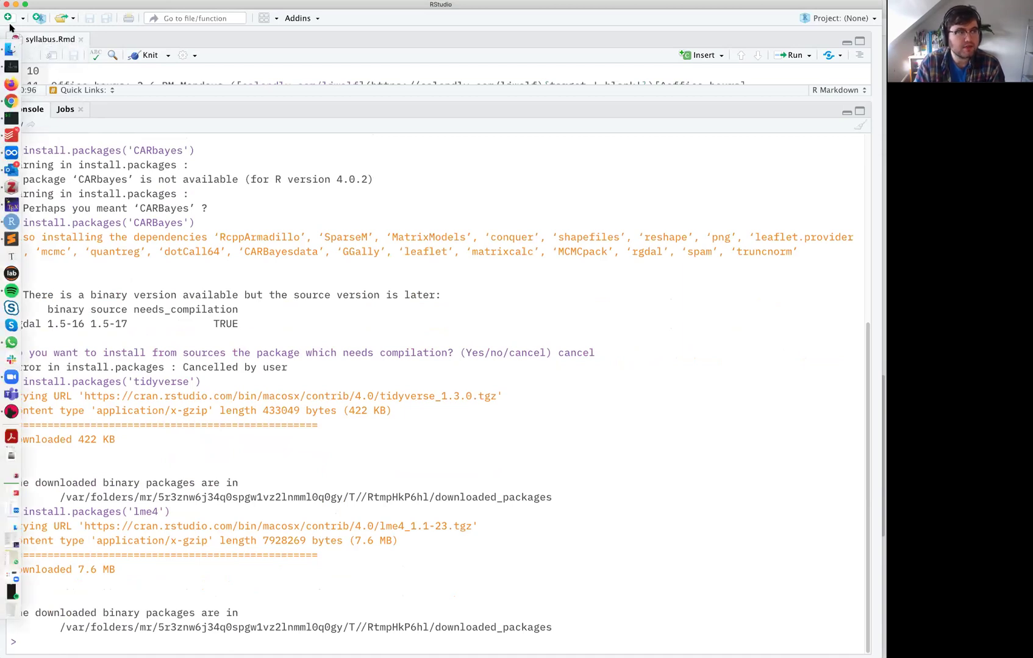
pyautogui.click(15, 4)
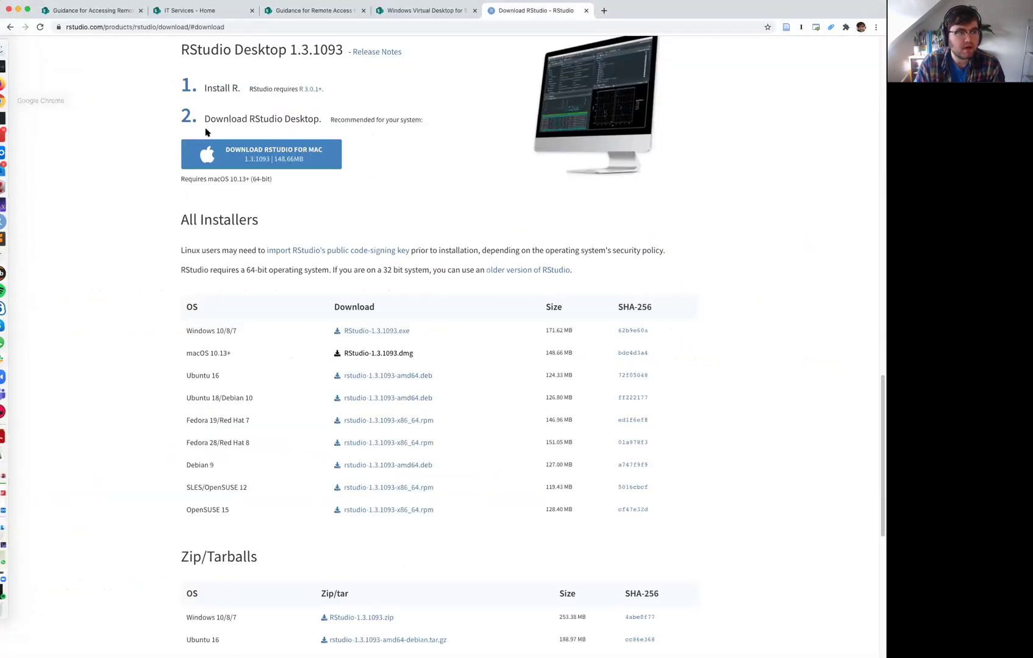
pyautogui.click(586, 11)
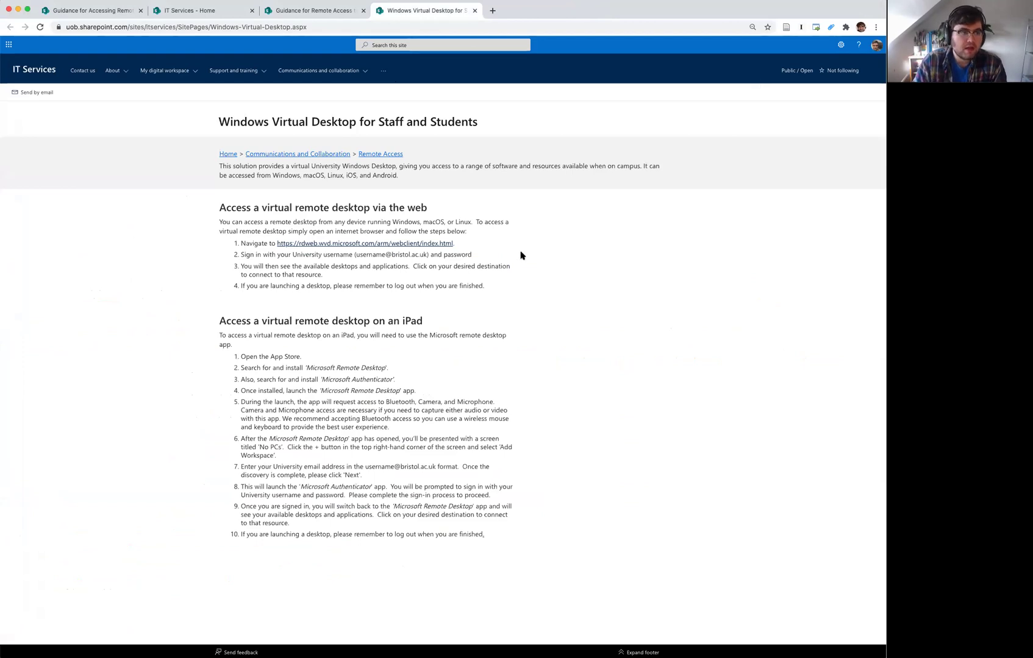
# - Go to the IT Services home page from the Windows Virtual Desktop page and continue with the University of Bristol account
pyautogui.click(305, 28)
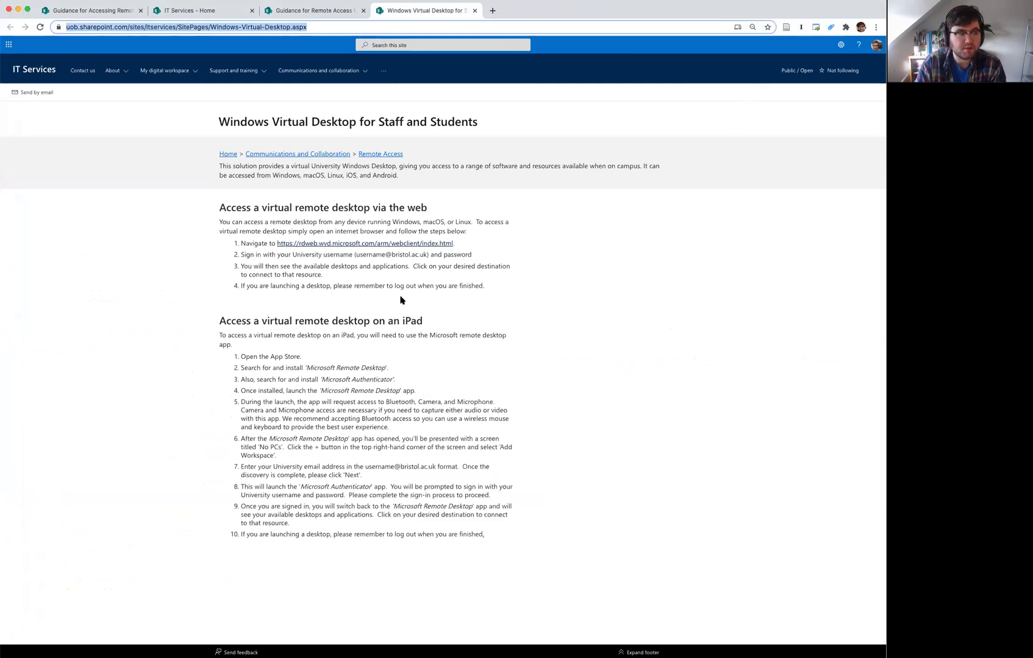
pyautogui.click(505, 318)
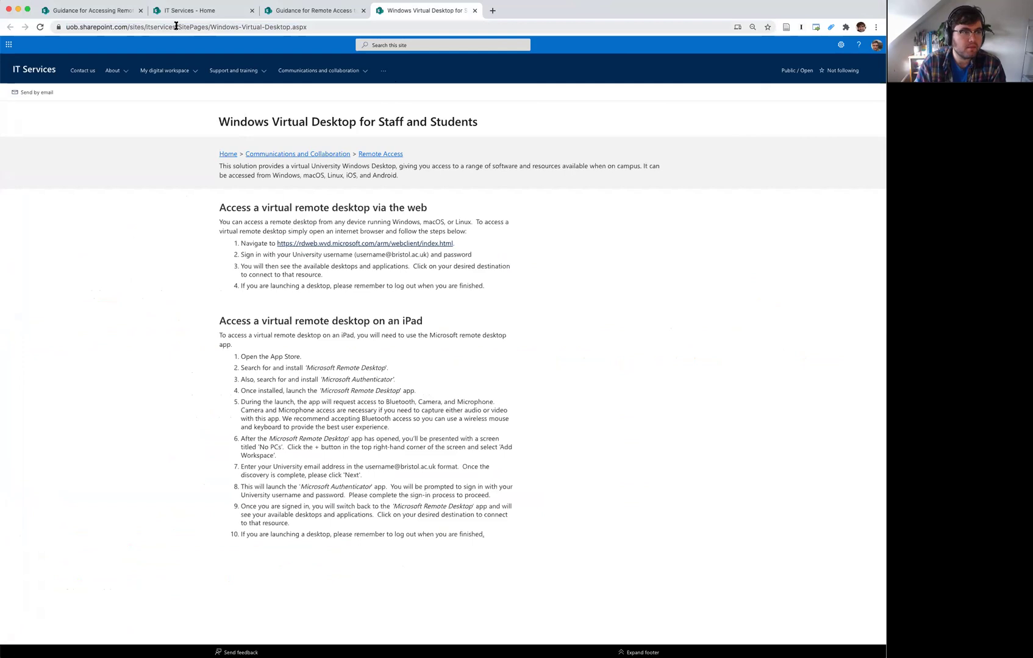
pyautogui.click(24, 70)
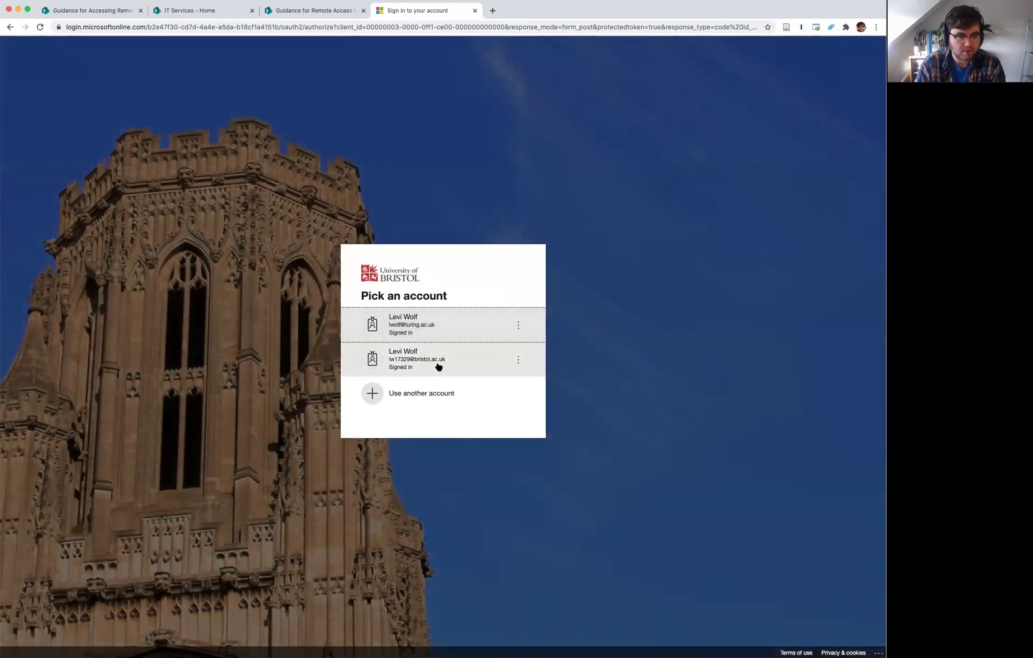
pyautogui.click(438, 365)
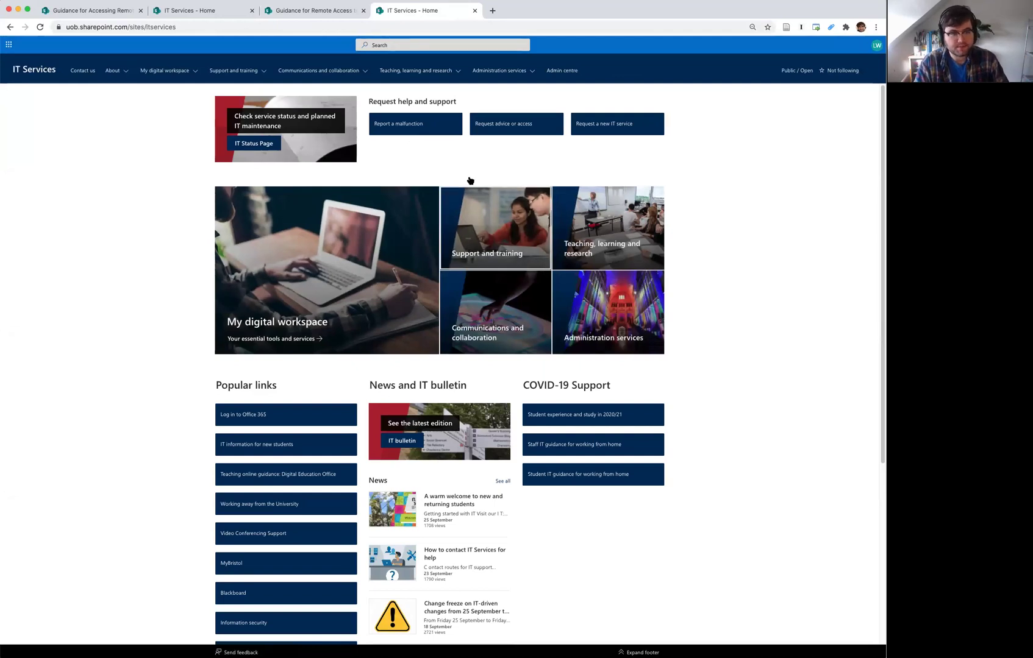
# - Search the IT Services site for "windows virtual desktop" and open the Windows Virtual Desktop for Staff and Students page
pyautogui.click(410, 45)
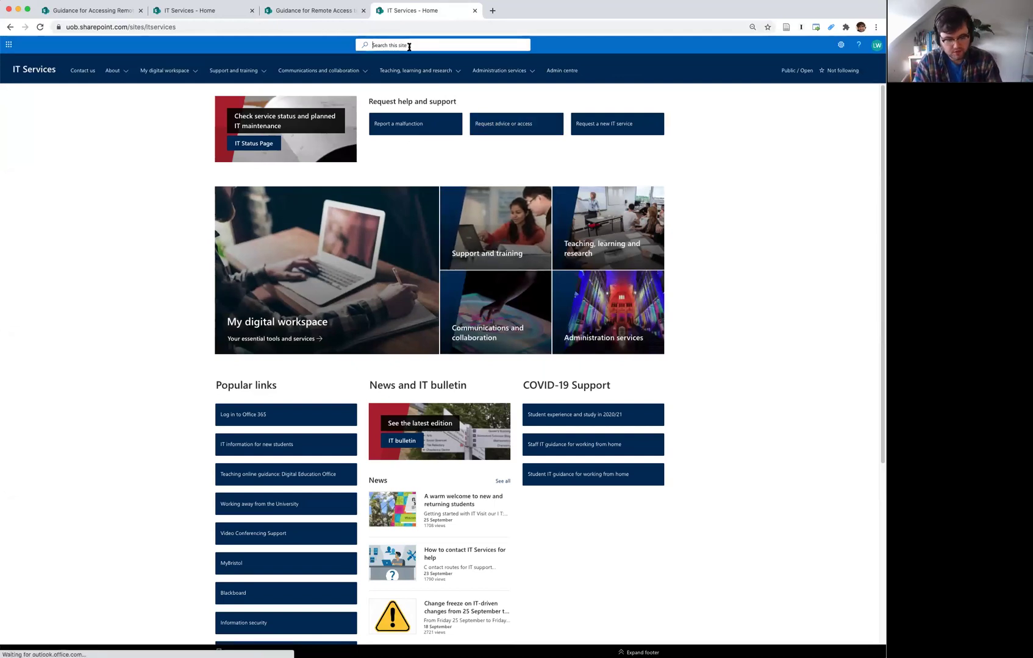
pyautogui.write('windows virtu')
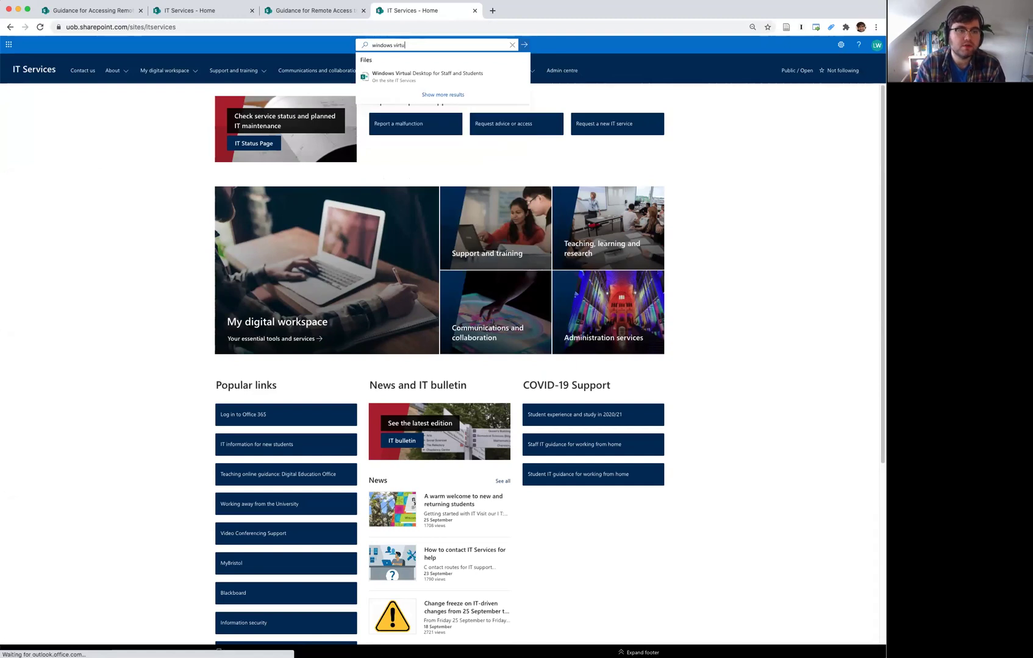
pyautogui.write('al desktop')
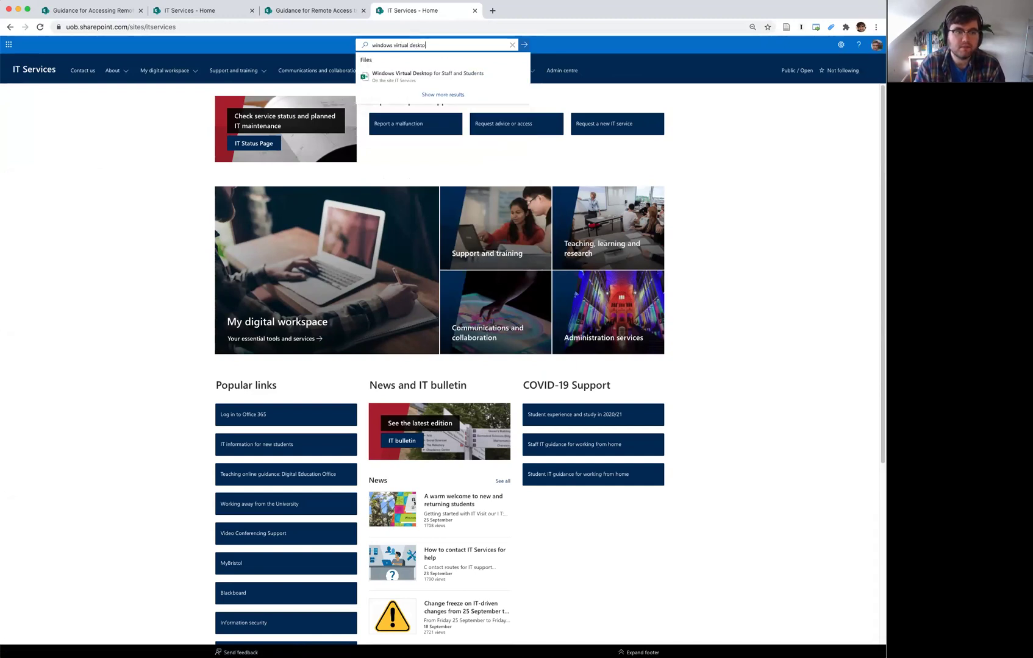
pyautogui.click(429, 76)
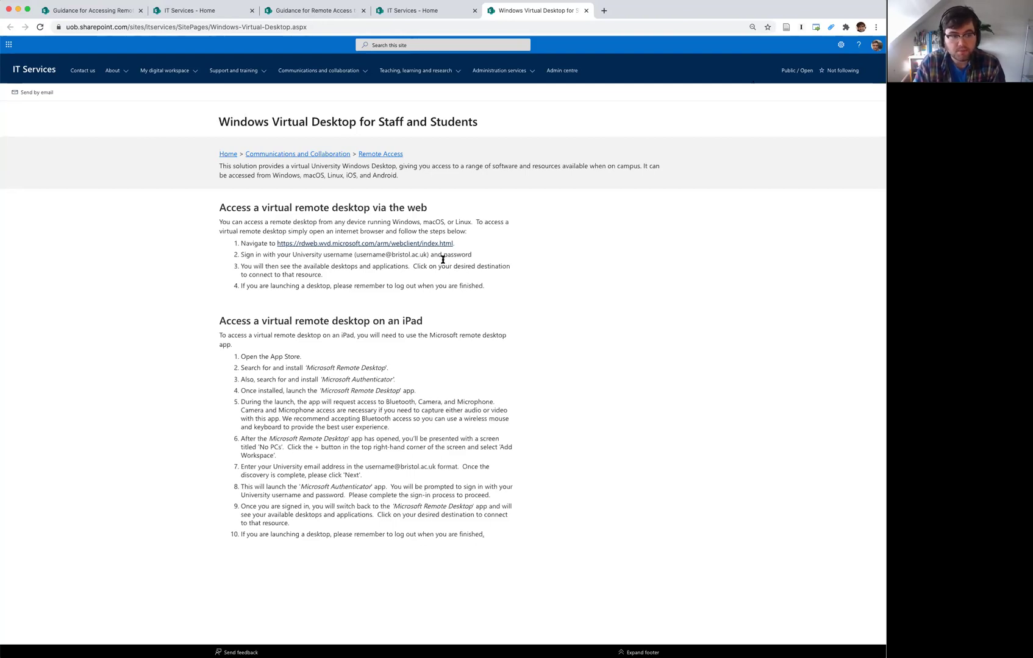
# - Open the rdweb.wvd.microsoft.com web client link given in the instructions for accessing a virtual remote desktop via the web
pyautogui.rightClick(404, 247)
pyautogui.click(461, 329)
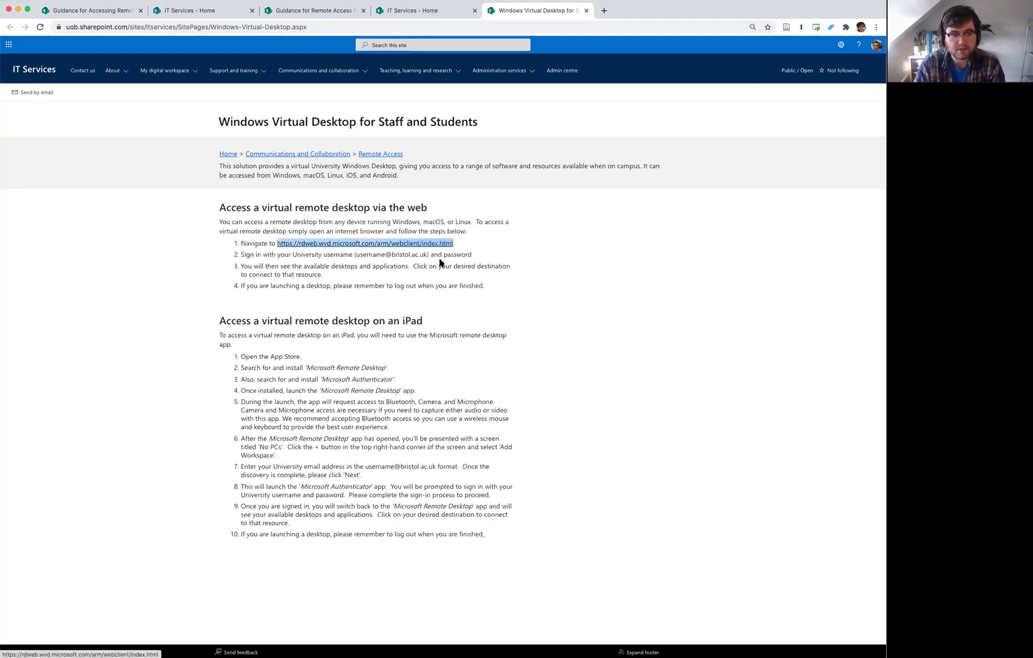
pyautogui.rightClick(432, 242)
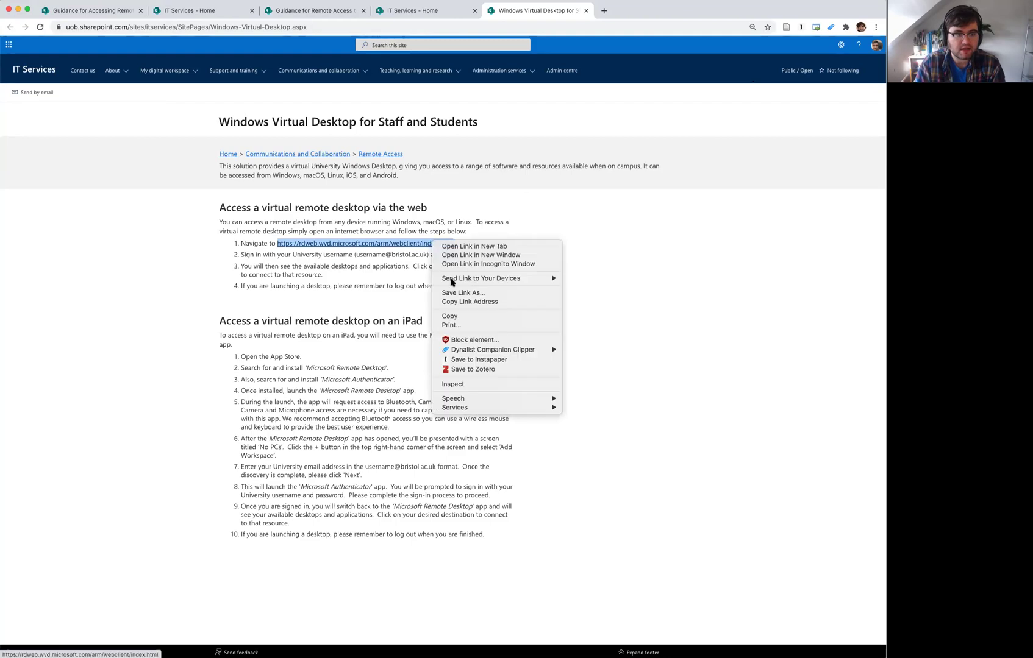
pyautogui.click(469, 316)
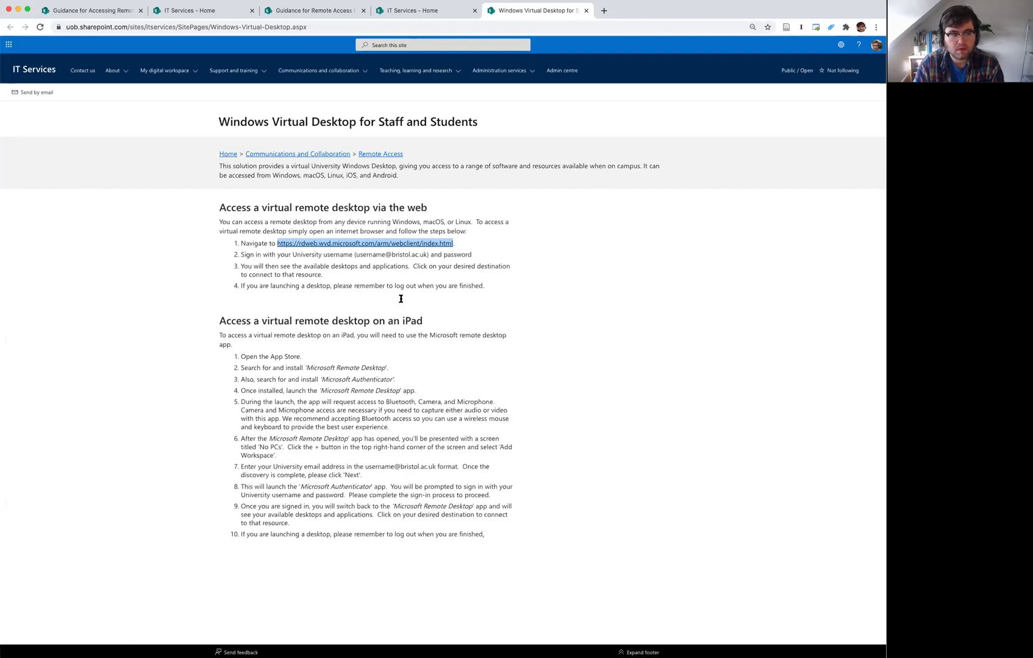
pyautogui.click(406, 244)
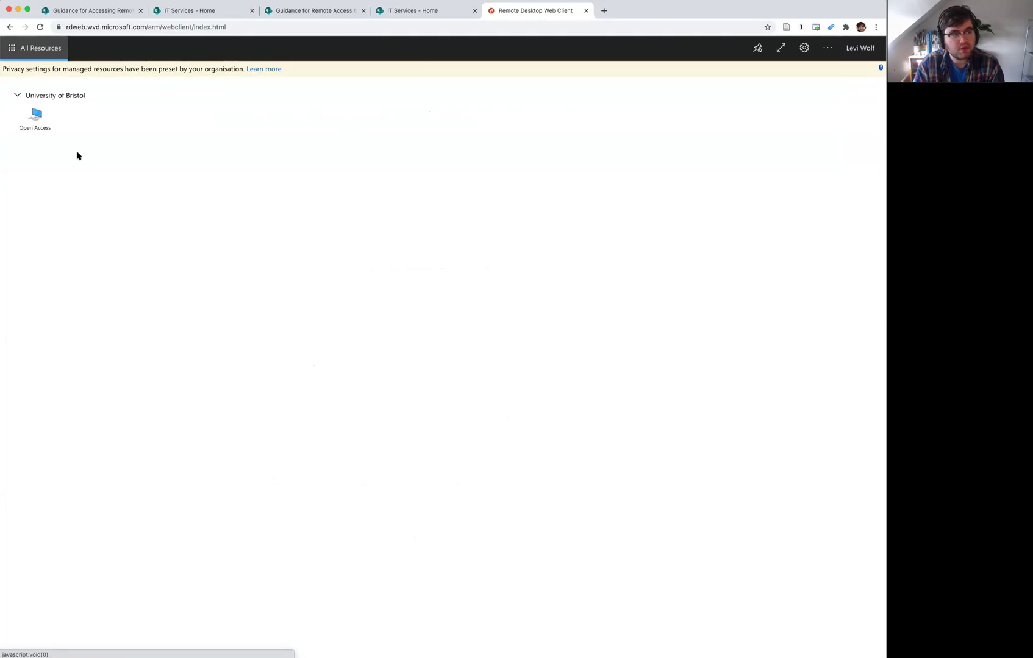
# - Connect to the Open Access desktop with the university user name and account password, and dismiss the offer to save the password
pyautogui.click(49, 129)
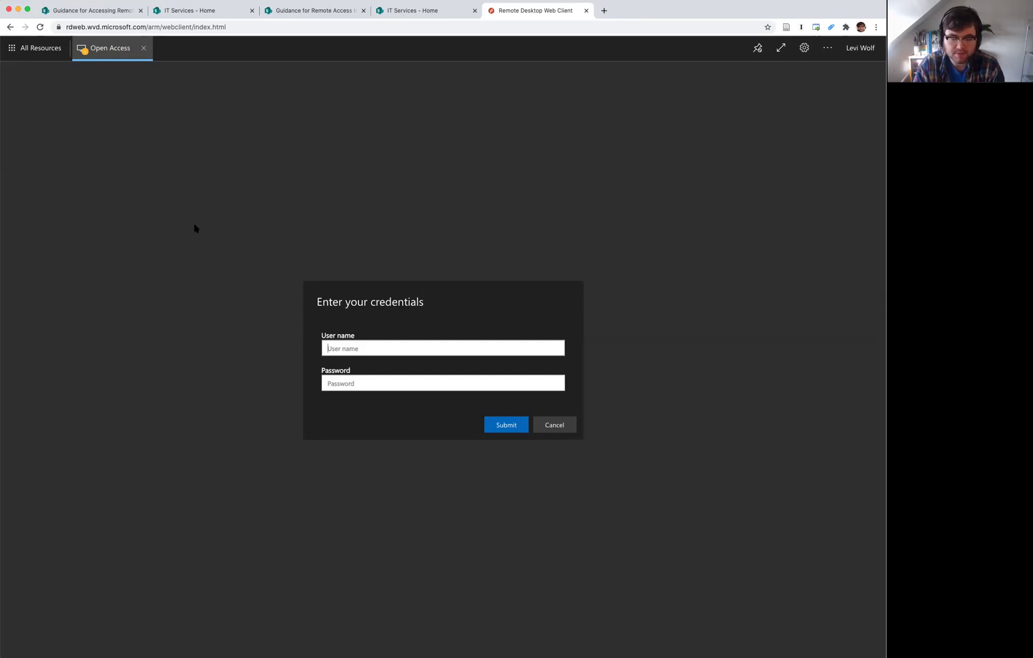
pyautogui.write('lw')
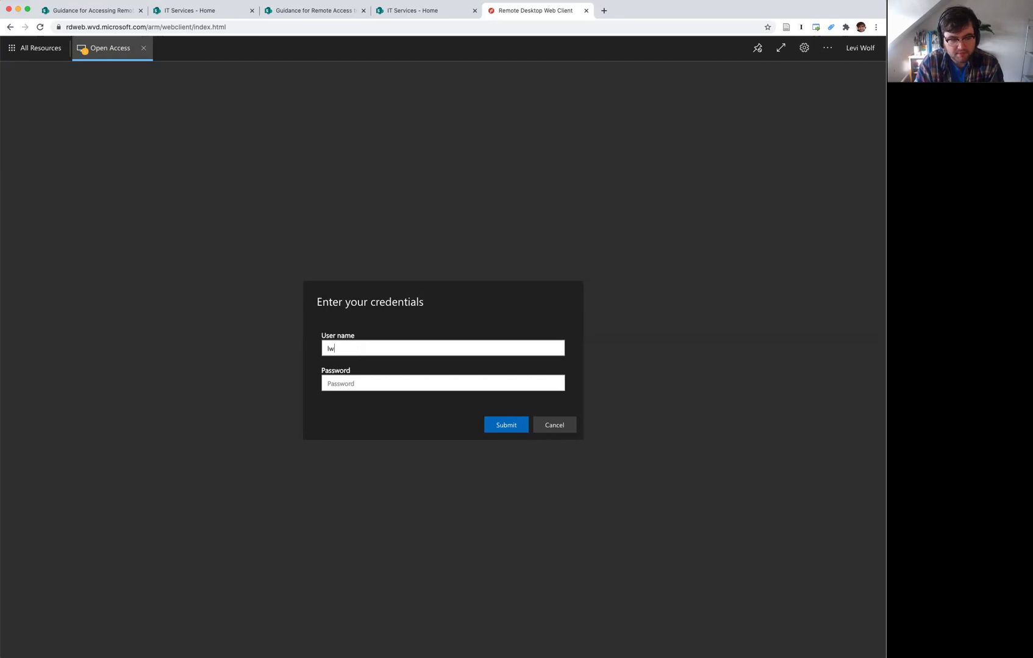
pyautogui.write('17329')
pyautogui.press('Tab')
pyautogui.write('•••••••••')
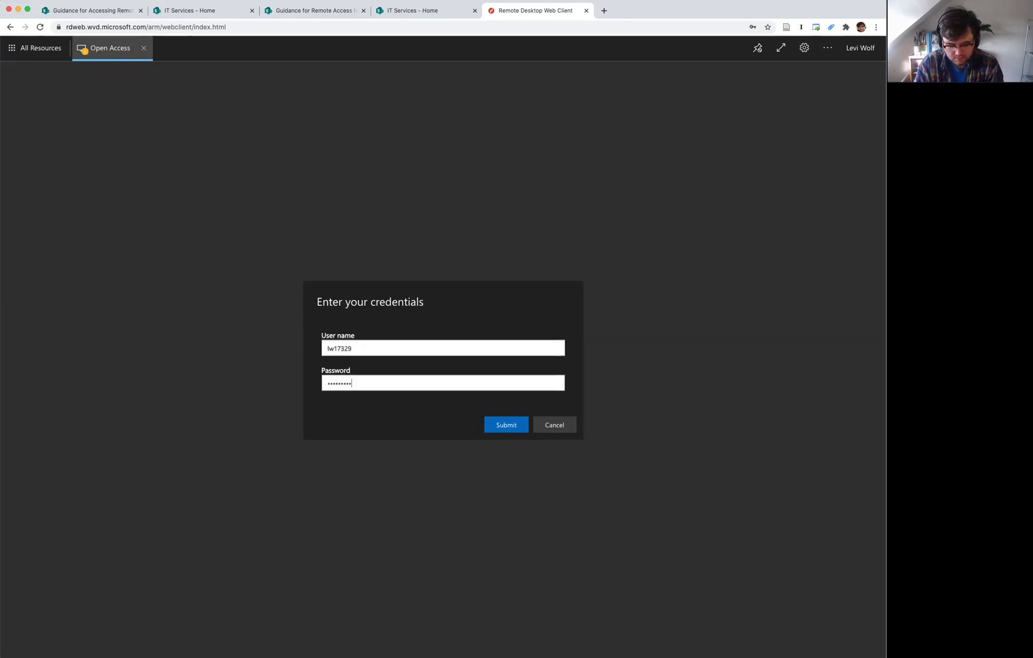
pyautogui.press('Return')
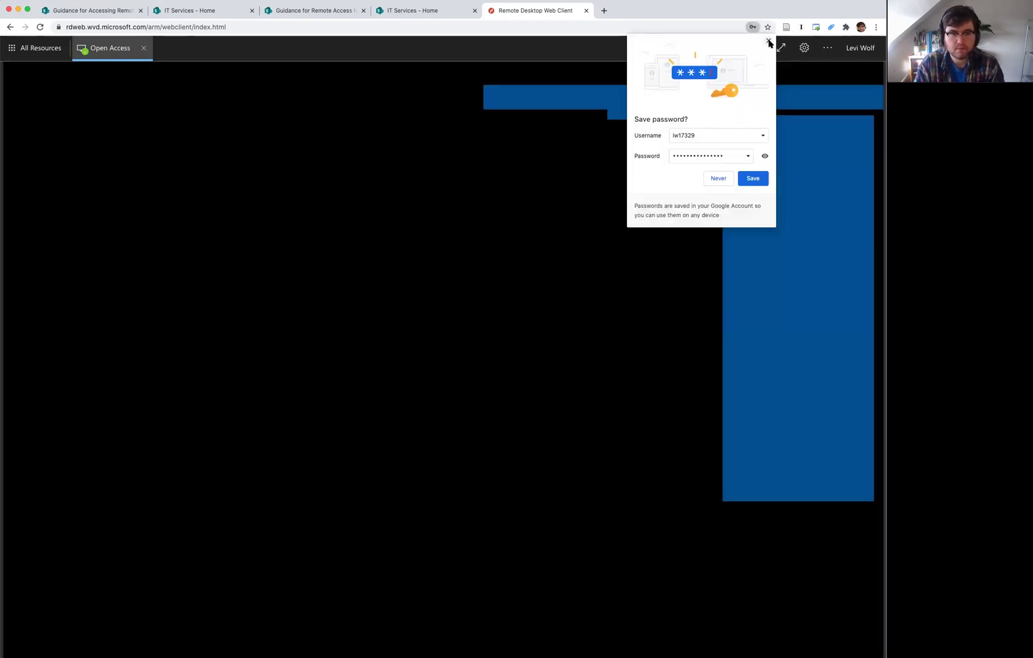
pyautogui.click(768, 41)
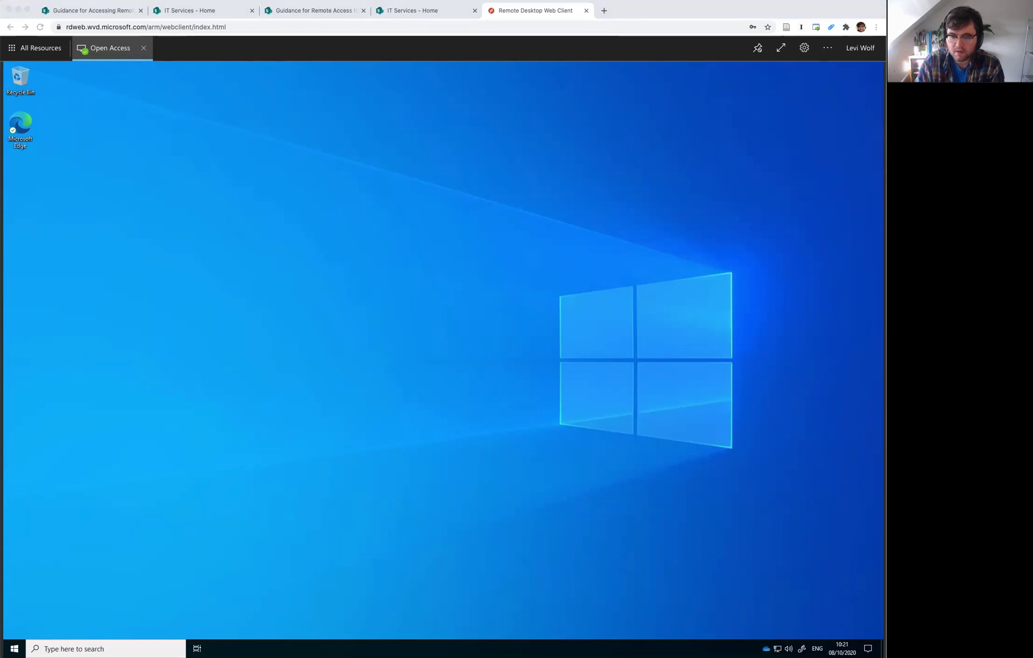
# - Find and launch RStudio on the remote Windows desktop, and enlarge its window to fill the desktop area
pyautogui.click(294, 194)
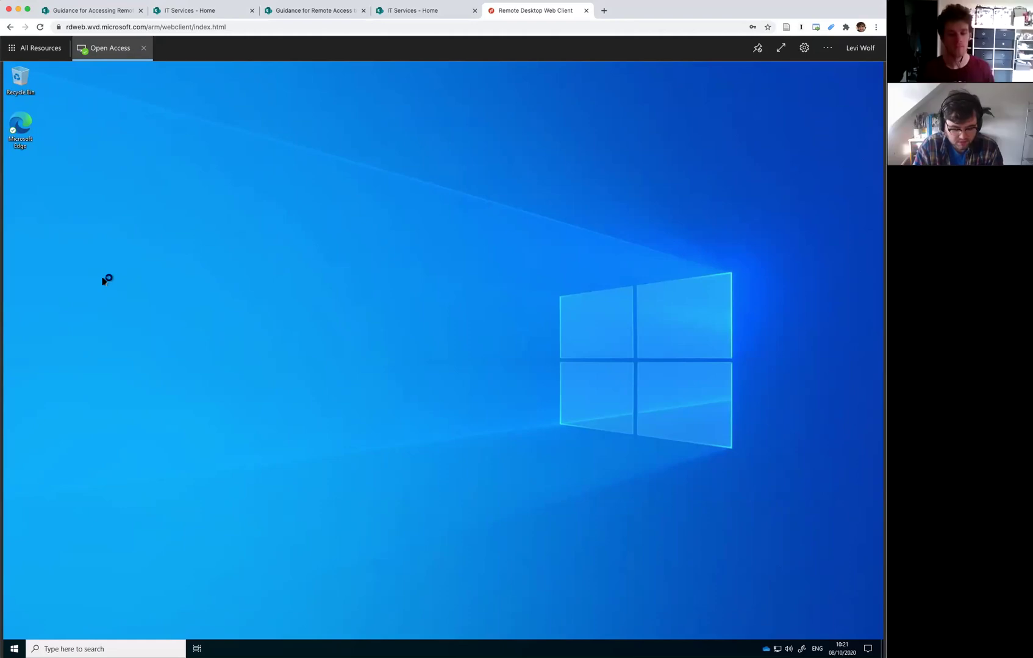
pyautogui.click(88, 649)
pyautogui.write('rstudio')
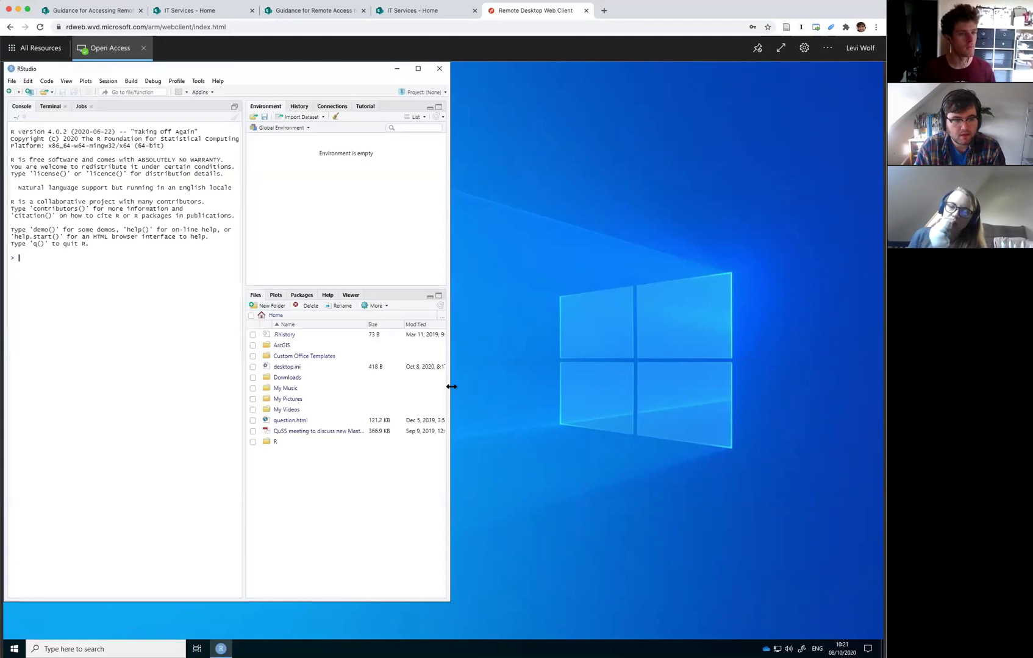
pyautogui.moveTo(451, 387); pyautogui.dragTo(822, 438)
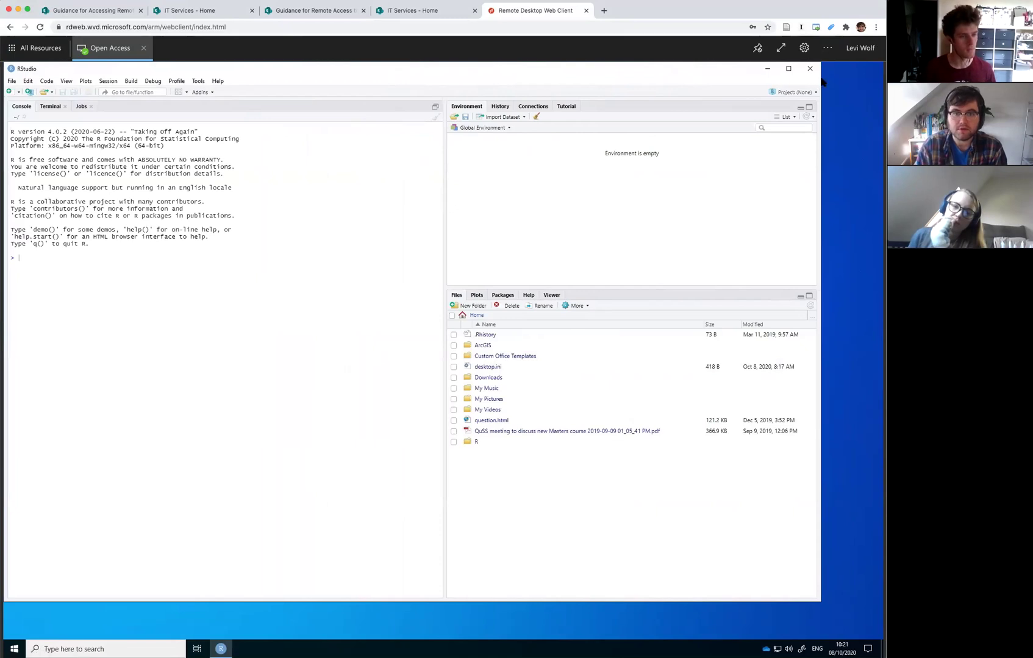
pyautogui.moveTo(822, 76); pyautogui.dragTo(881, 86)
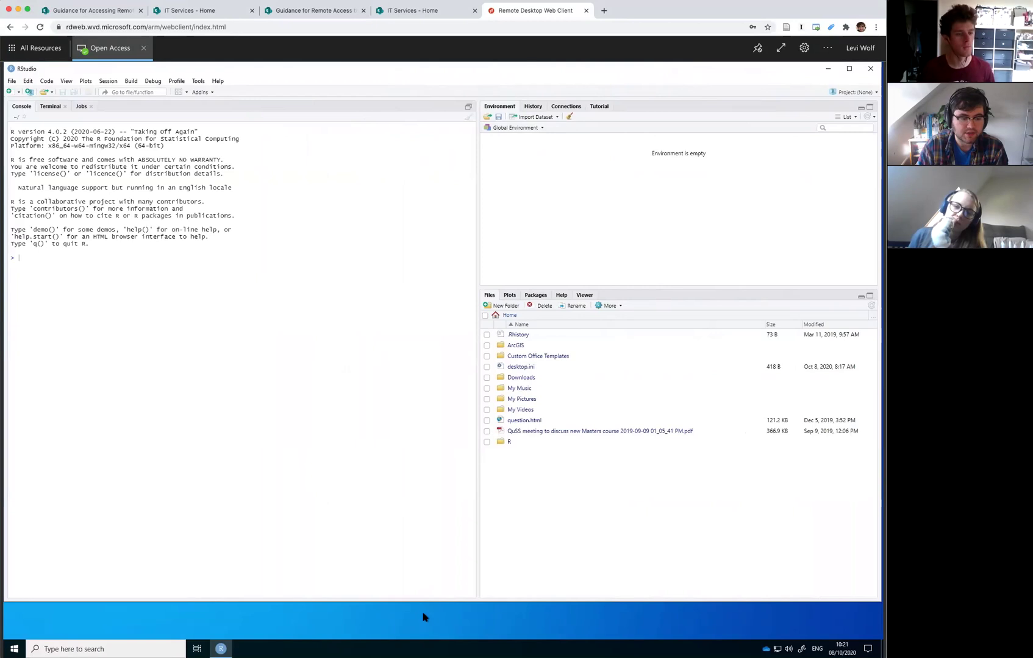
pyautogui.moveTo(426, 631); pyautogui.dragTo(425, 636)
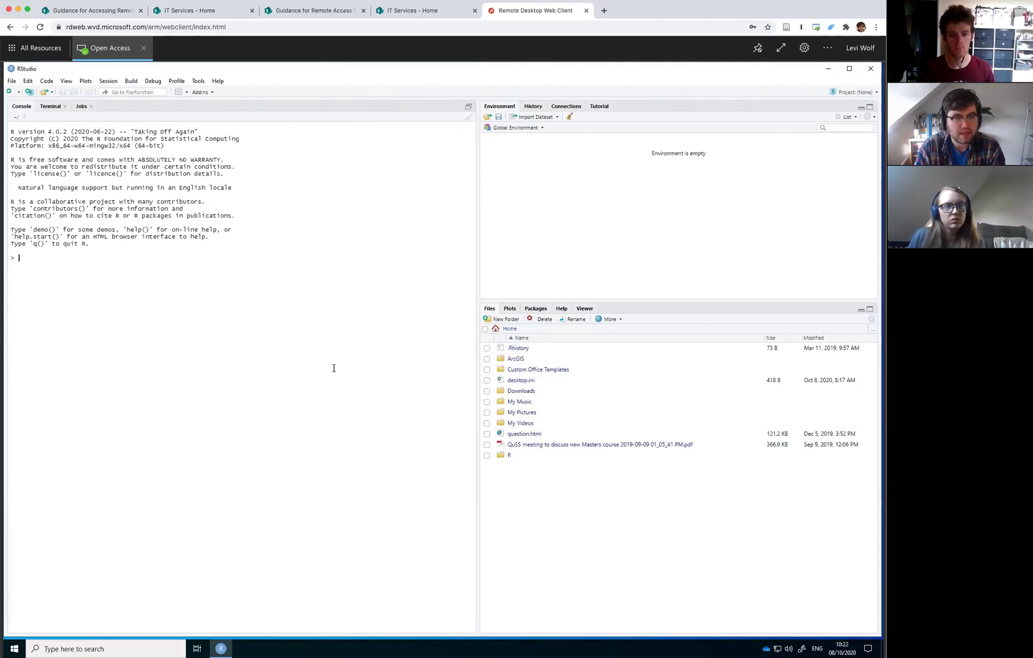
# - Run install.packages('lme4') in the R console of the remote RStudio session
pyautogui.write('stall.pac')
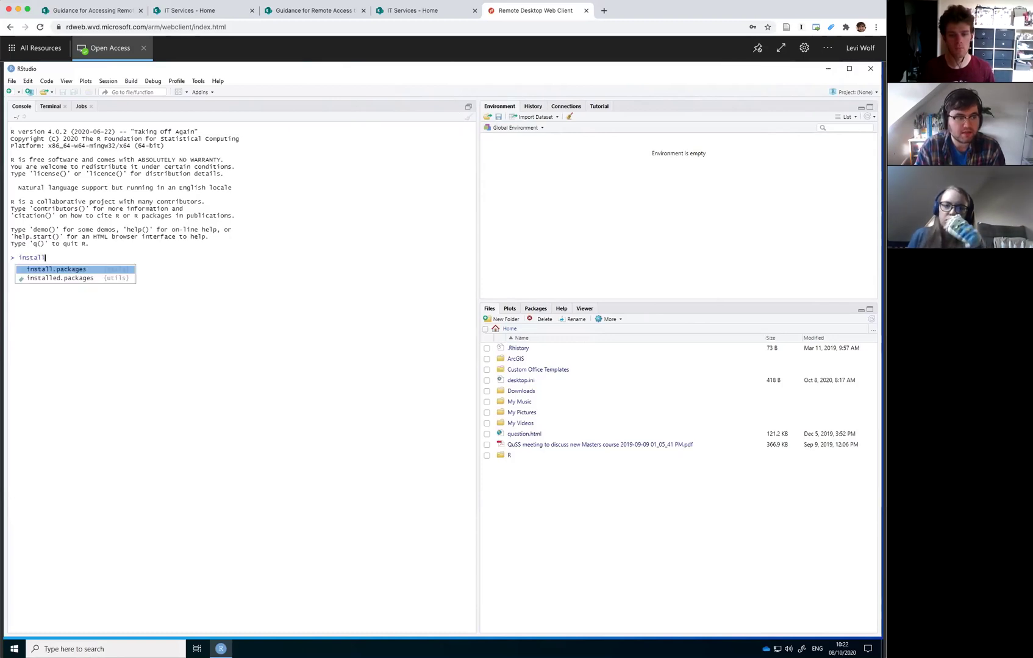
pyautogui.press('Tab')
pyautogui.write("('lme4")
pyautogui.press('Return')
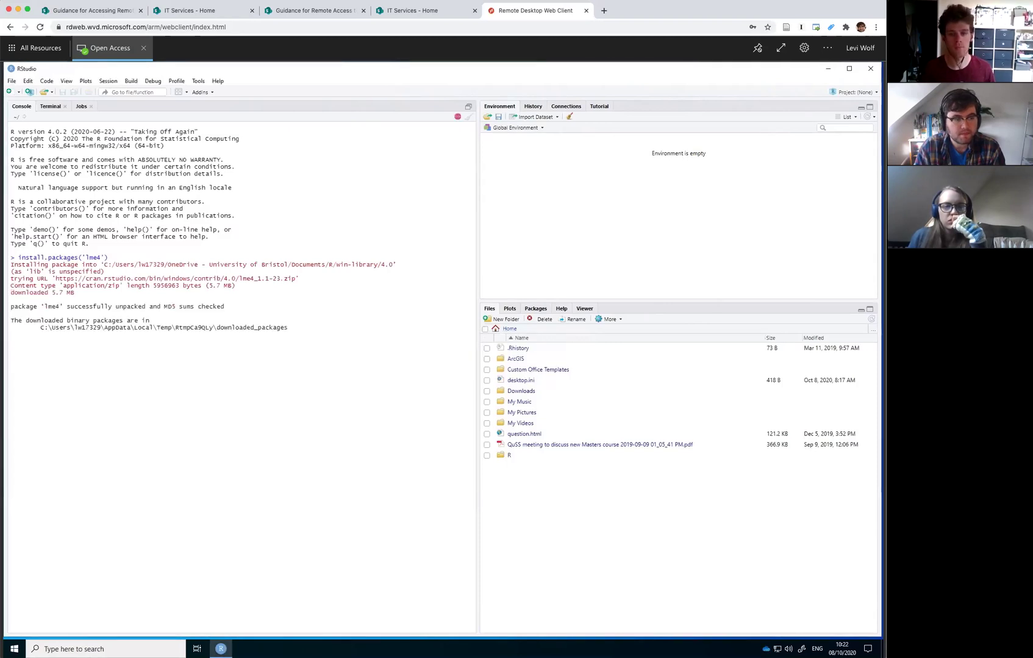
# - Recall the install command in the remote R console, replace lme4 with tidyverse and run it
pyautogui.press('Up')
pyautogui.press('BackSpace')
pyautogui.press('BackSpace')
pyautogui.press('BackSpace')
pyautogui.press('BackSpace')
pyautogui.write('tidyverse')
pyautogui.press('Return')
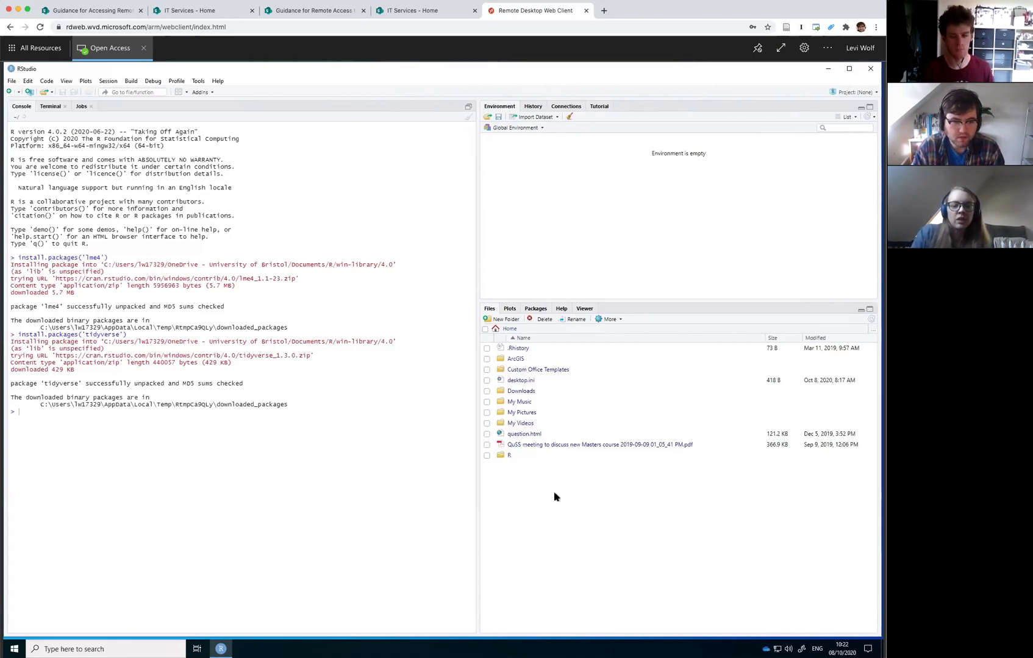
# - Search for "explorer" on the remote Windows desktop and open File Explorer
pyautogui.click(16, 648)
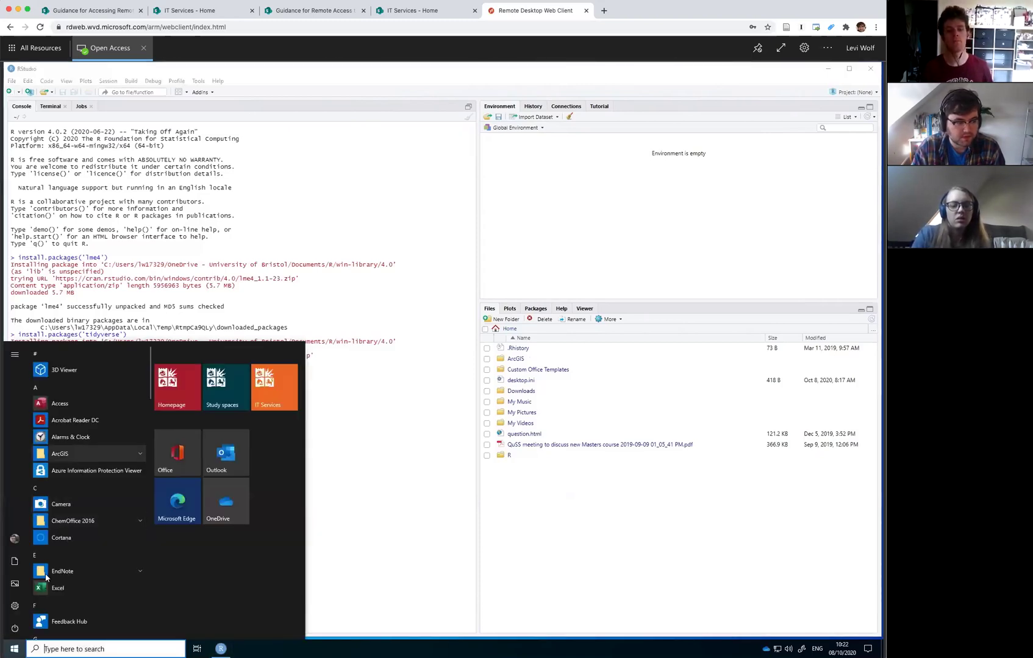
pyautogui.click(331, 575)
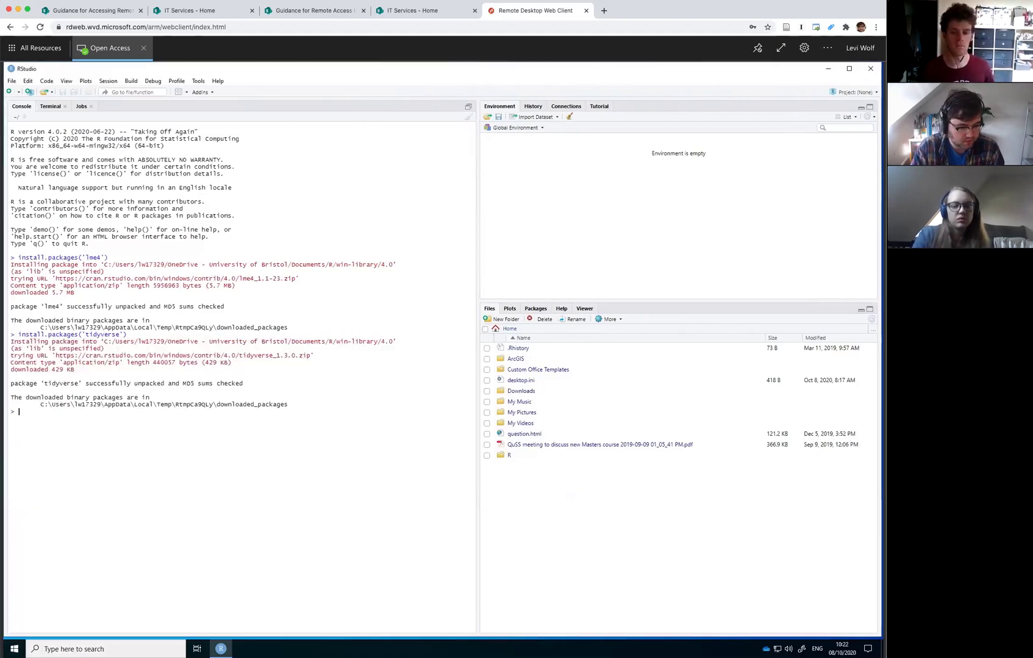
pyautogui.press('super+s')
pyautogui.write('explorer')
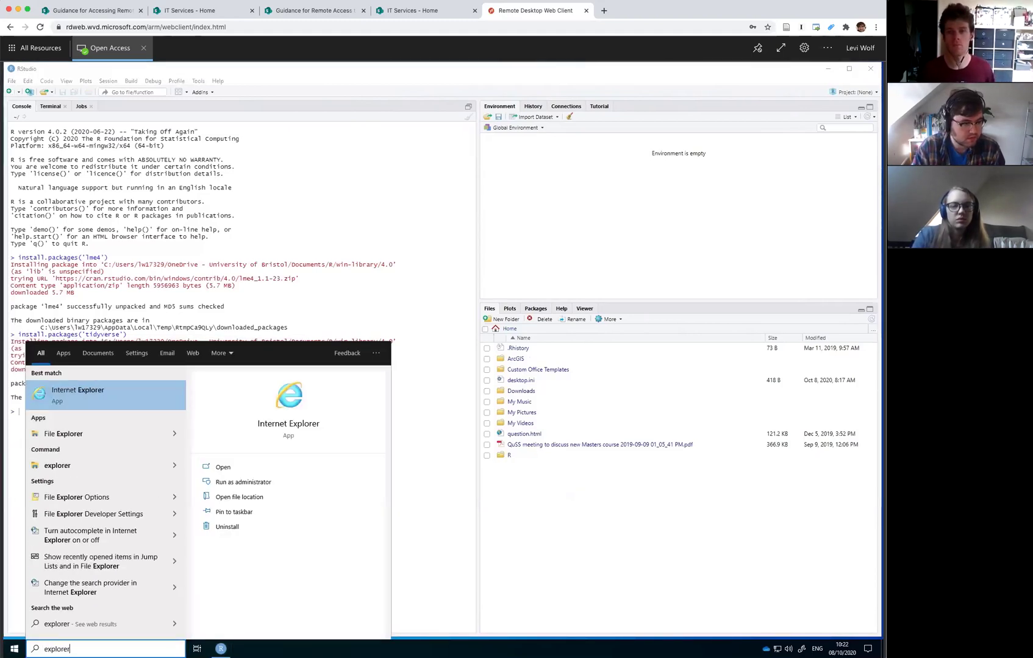
pyautogui.press('Down')
pyautogui.press('Down')
pyautogui.press('Return')
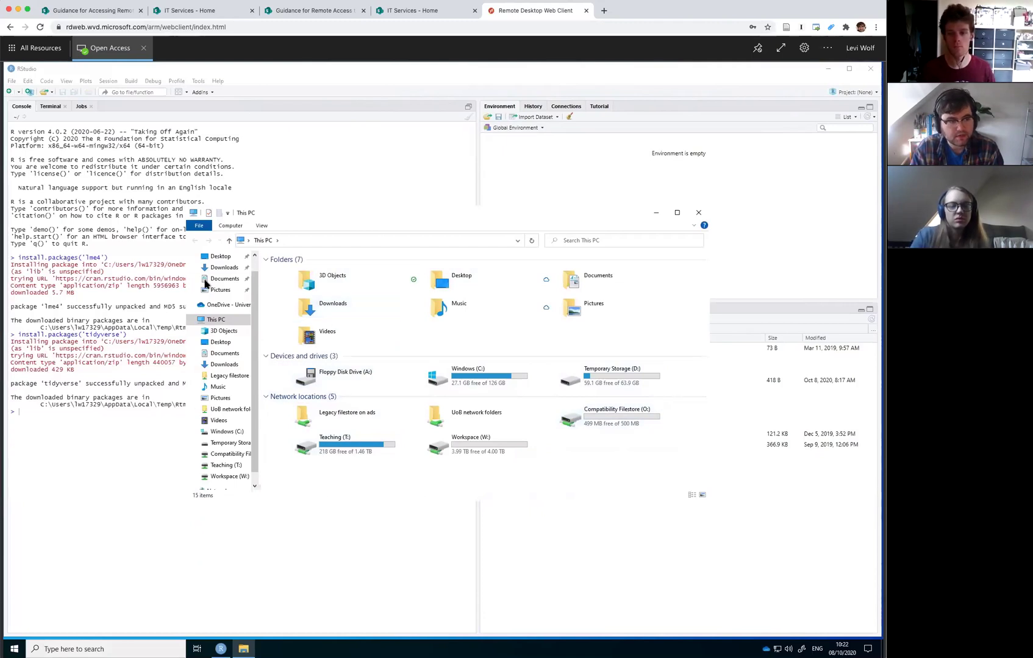
# - View the files in the University of Bristol OneDrive folder, and minimize File Explorer to return to RStudio
pyautogui.click(207, 311)
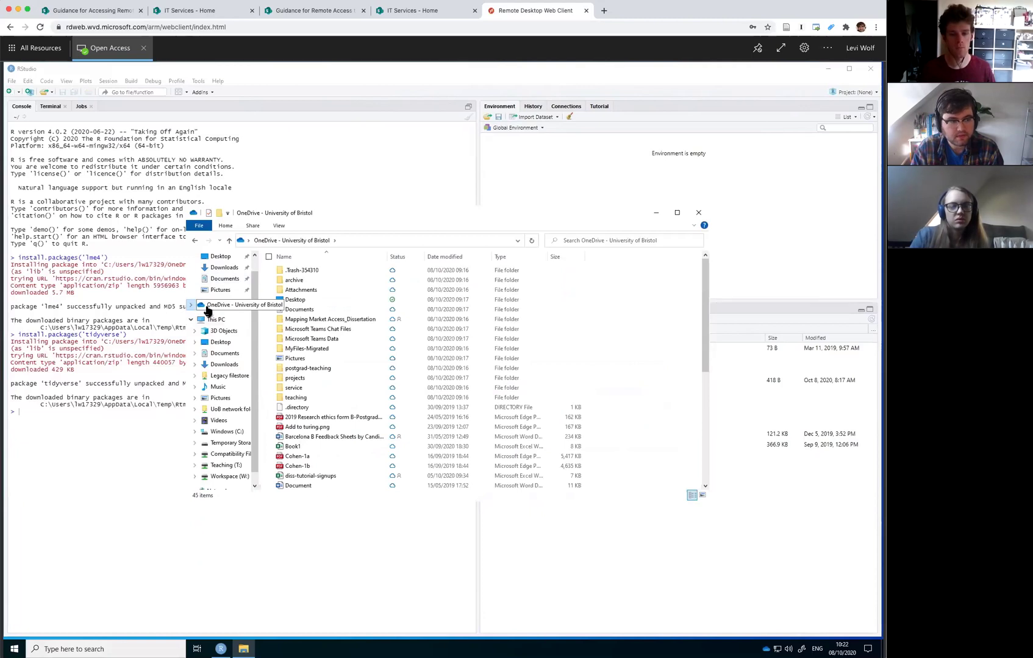
pyautogui.click(377, 447)
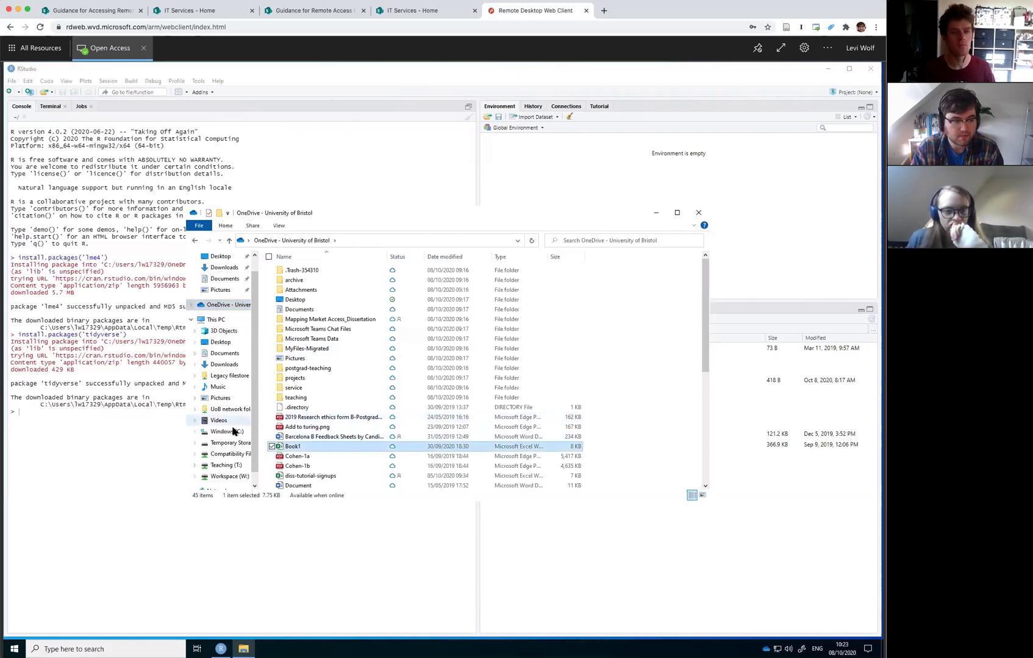
pyautogui.scroll(-1, 229, 434)
pyautogui.scroll(1, 228, 434)
pyautogui.scroll(-1, 221, 397)
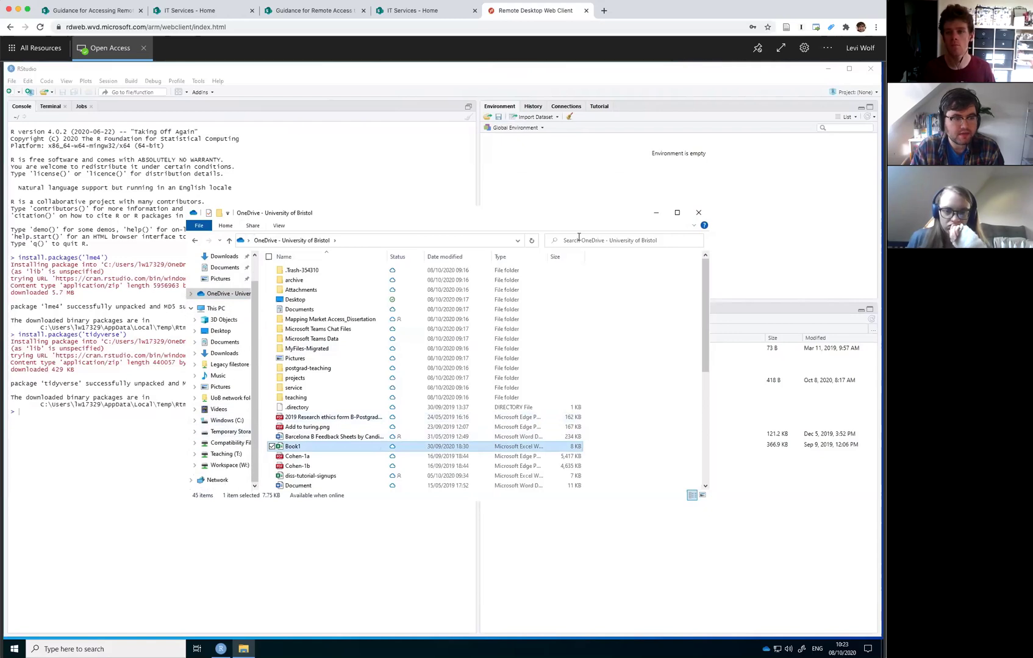
pyautogui.click(655, 213)
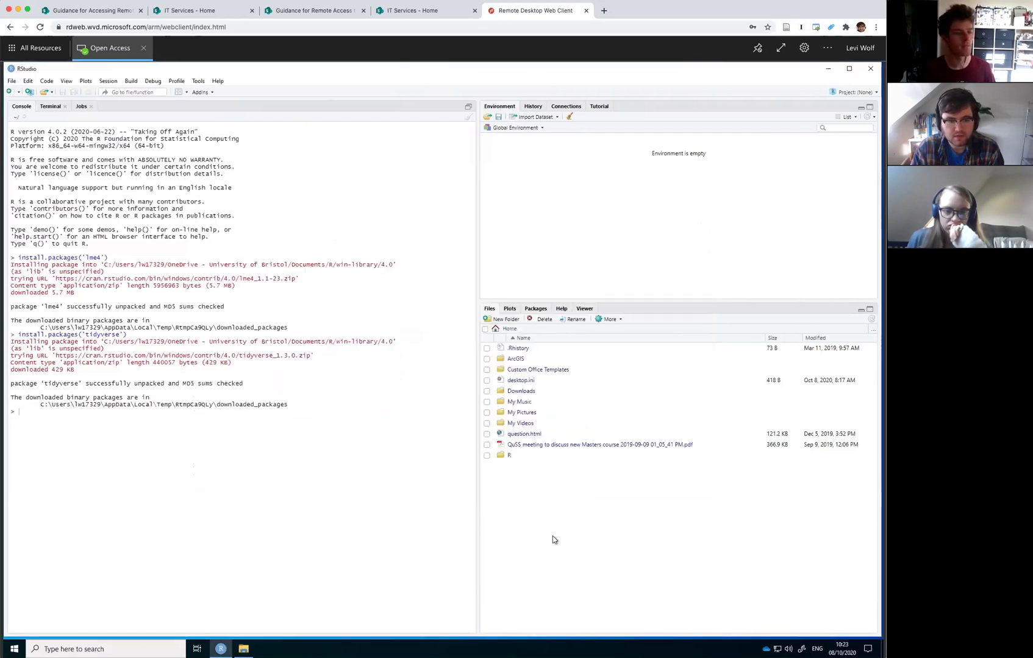
# - Show the third_year_methods folder, inside teaching on the University of Bristol OneDrive, in RStudio's file browser
pyautogui.click(608, 319)
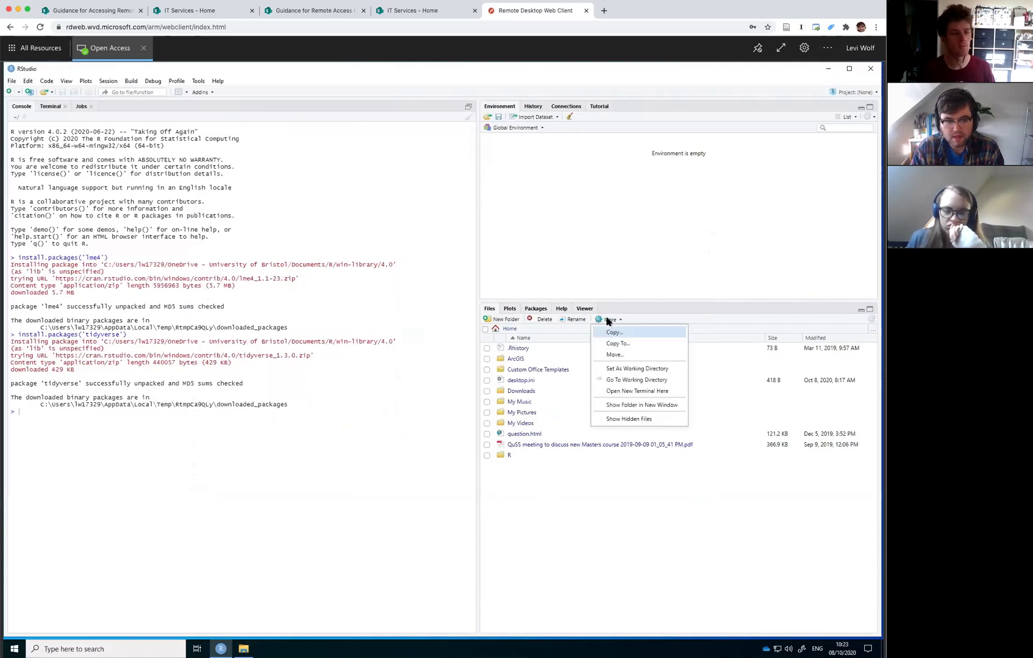
pyautogui.click(636, 380)
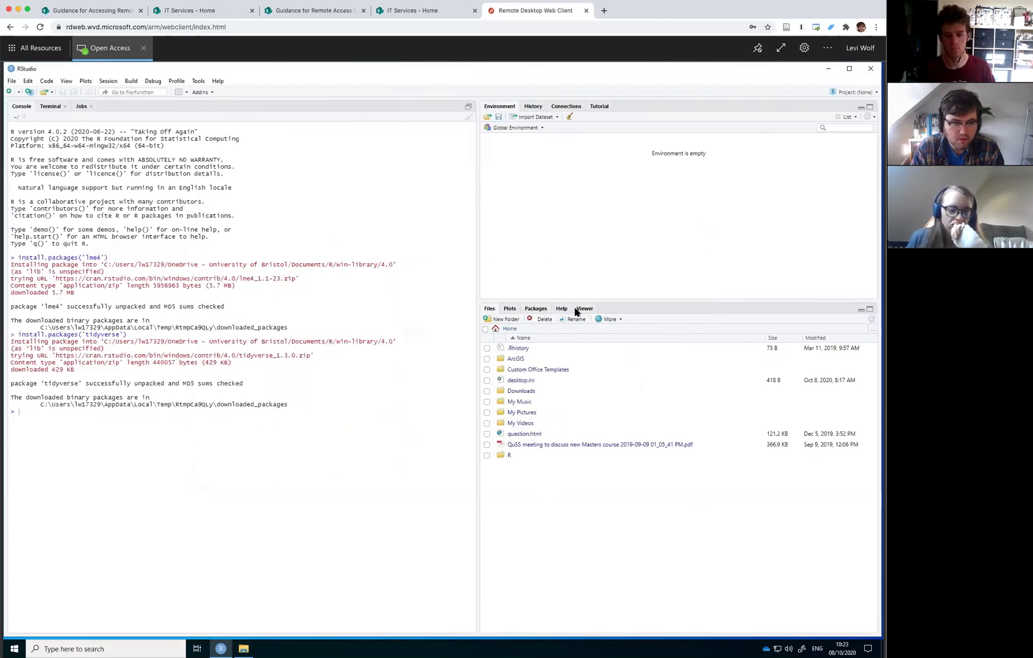
pyautogui.click(610, 319)
pyautogui.click(873, 329)
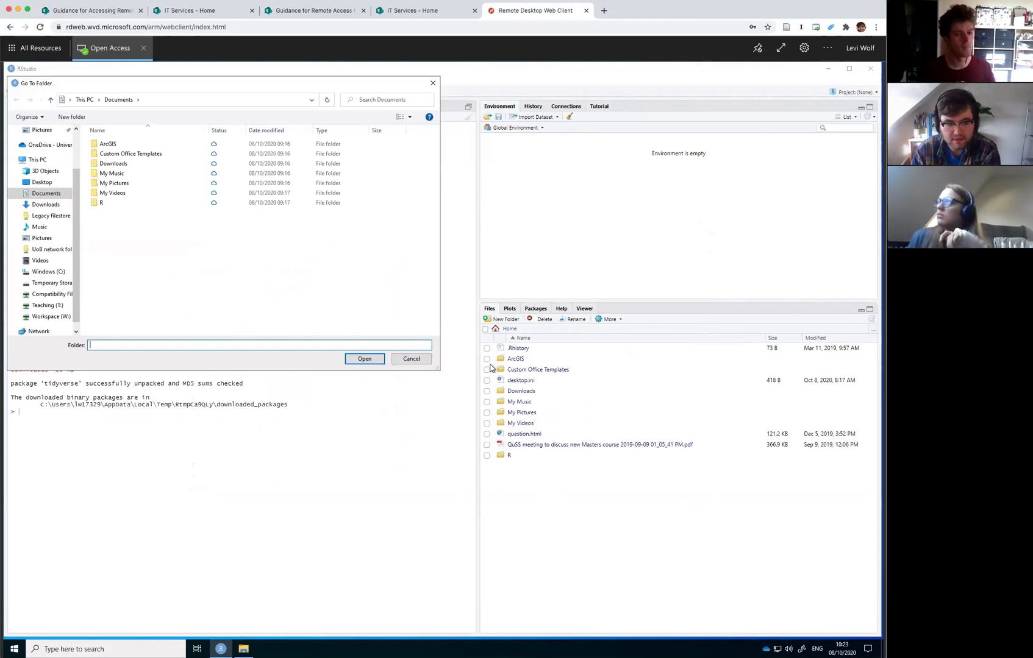
pyautogui.moveTo(362, 86); pyautogui.dragTo(501, 126)
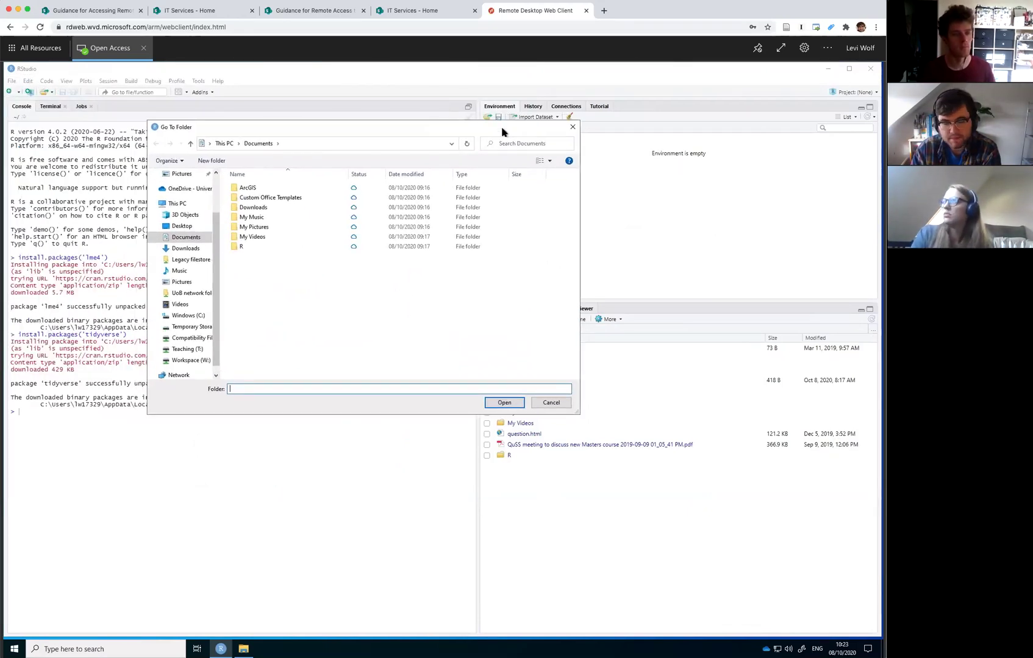
pyautogui.click(186, 190)
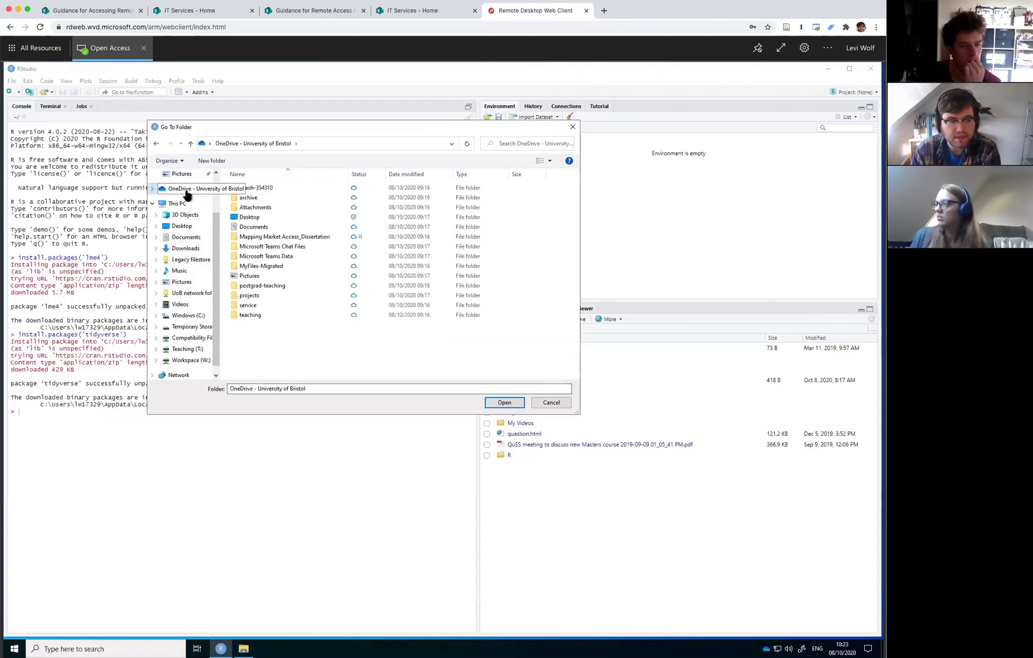
pyautogui.doubleClick(263, 315)
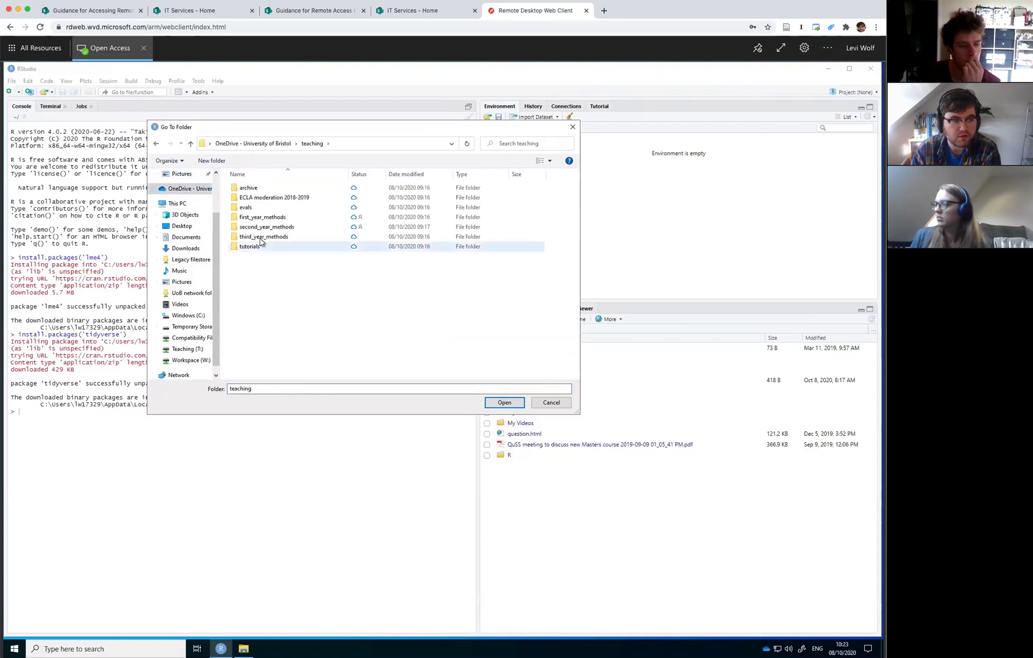
pyautogui.doubleClick(271, 239)
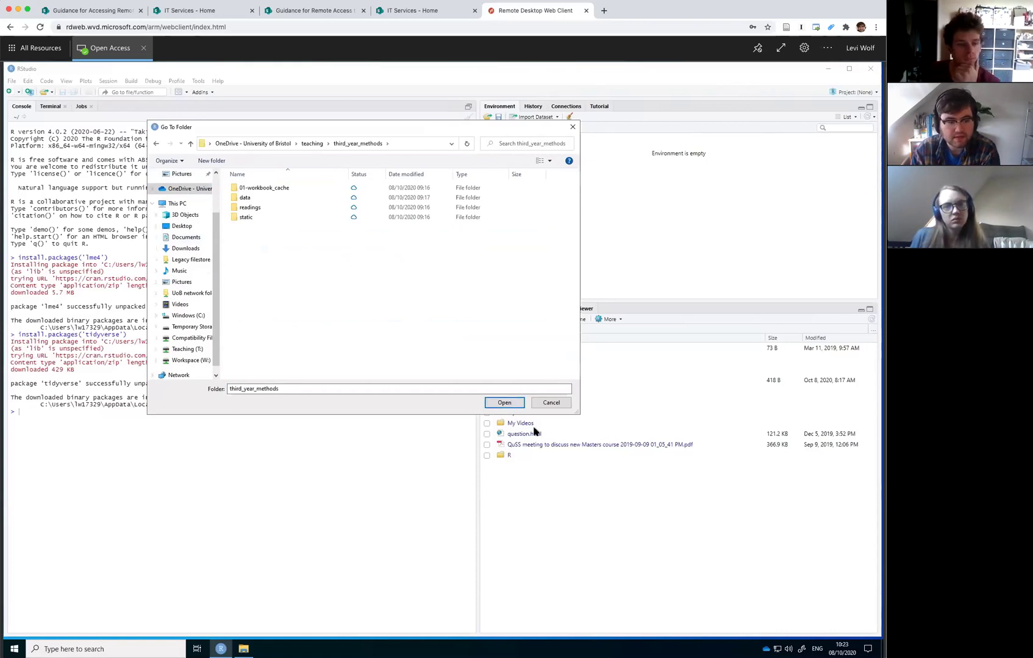
pyautogui.click(509, 405)
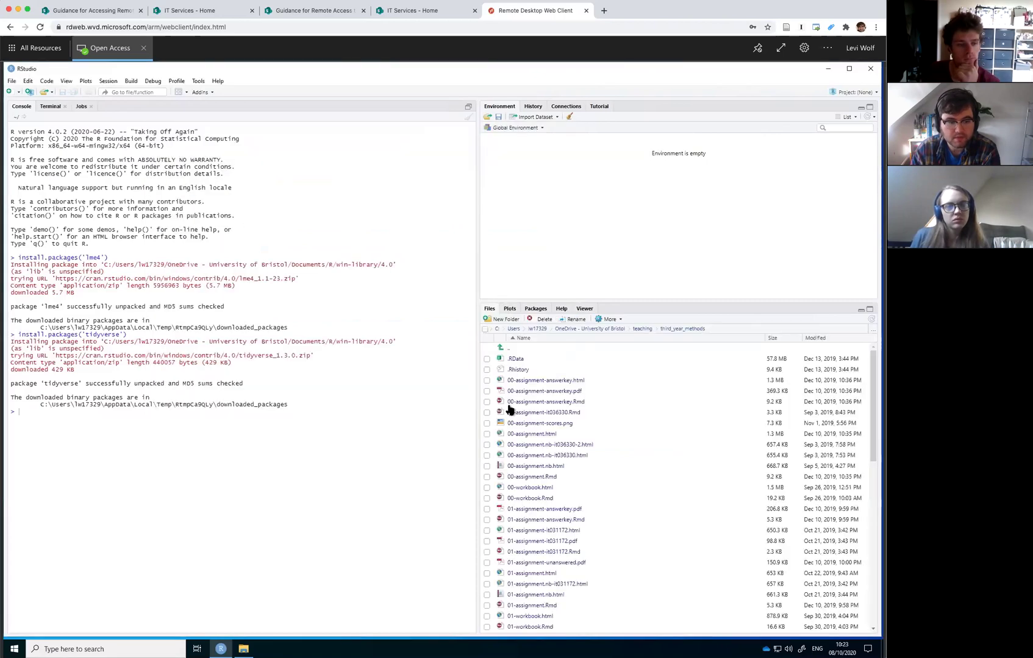
# - Look through the files in third_year_methods, and return the file browser to the working directory
pyautogui.scroll(-1, 572, 498)
pyautogui.scroll(-8, 572, 500)
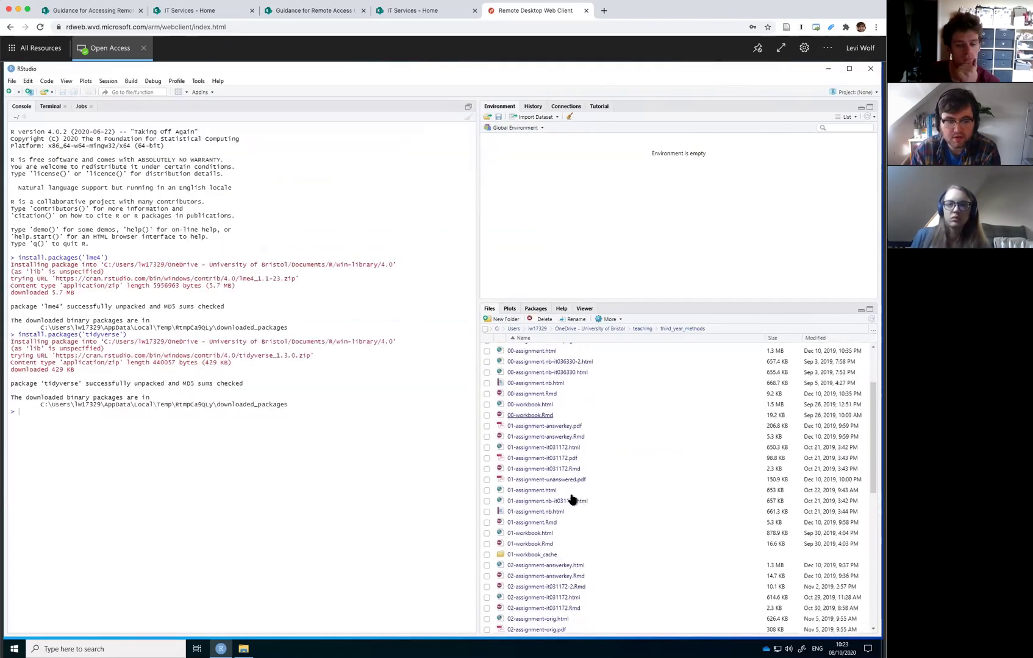
pyautogui.scroll(-6, 571, 500)
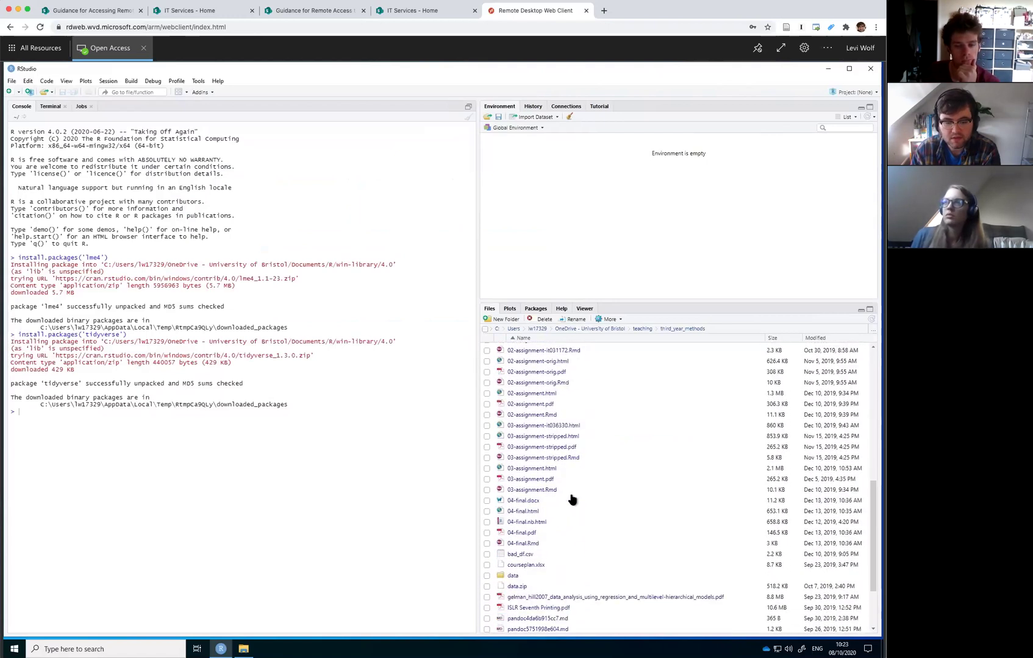
pyautogui.scroll(14, 572, 500)
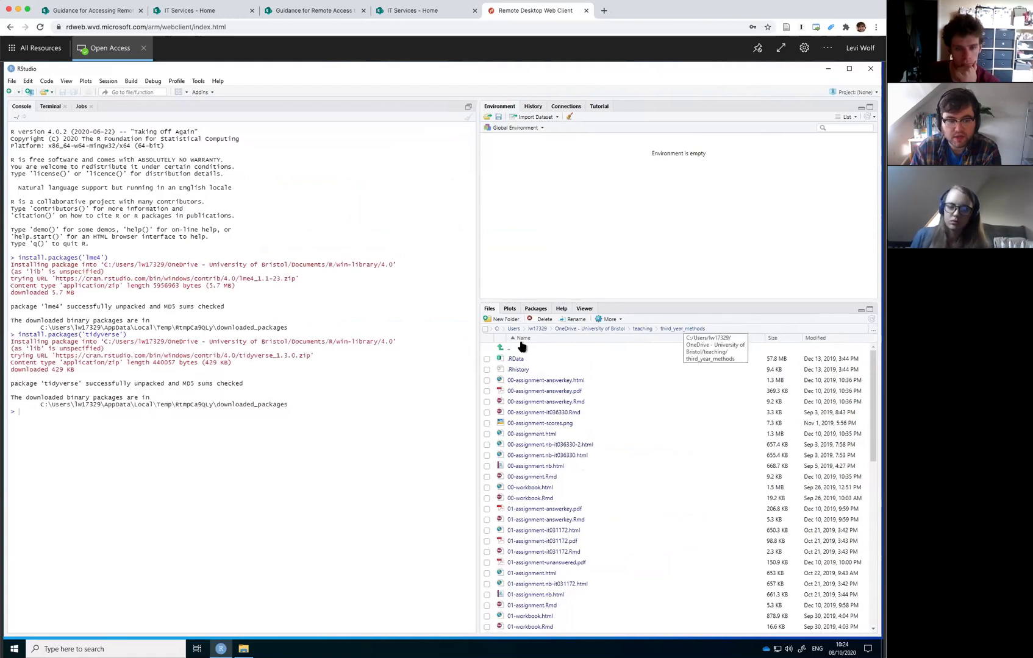
pyautogui.click(610, 320)
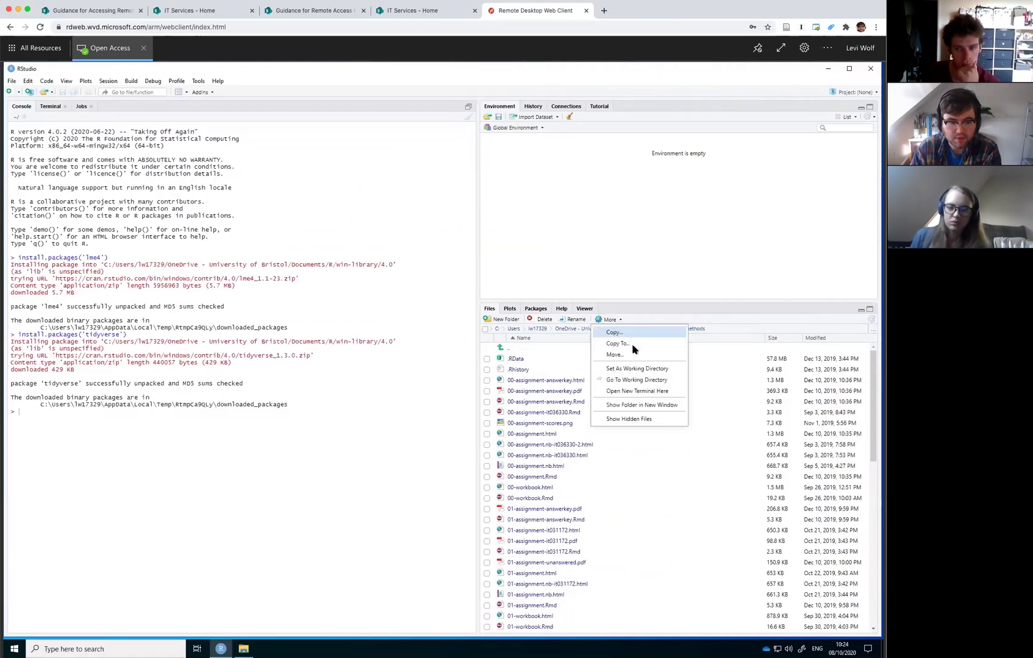
pyautogui.click(645, 383)
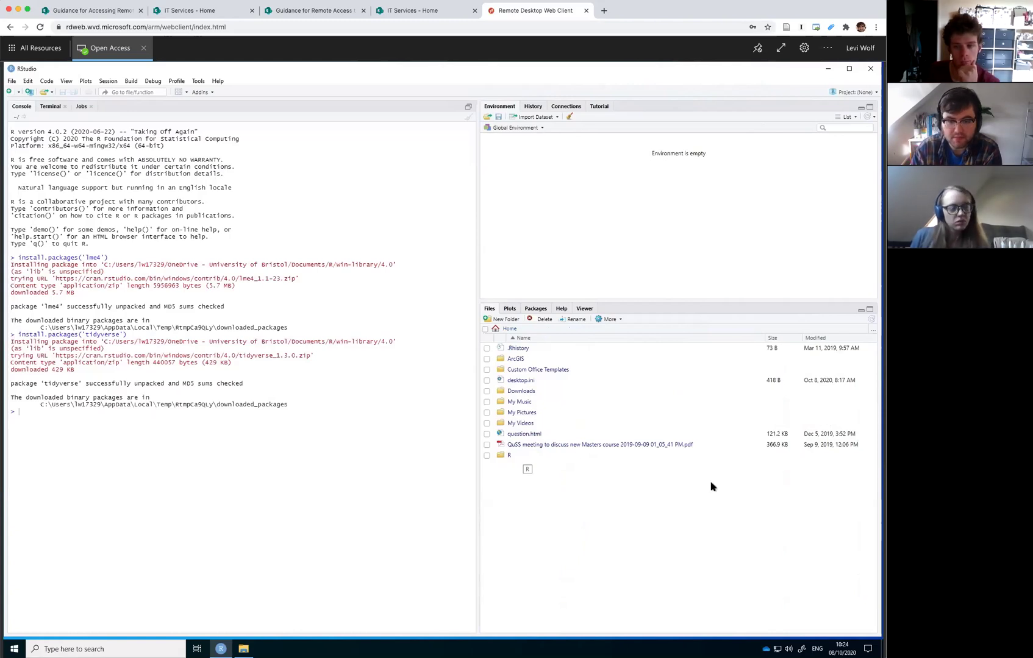
# - Reopen teaching/third_year_methods from OneDrive in the file browser, and view the option to set it as working directory without applying it
pyautogui.click(871, 332)
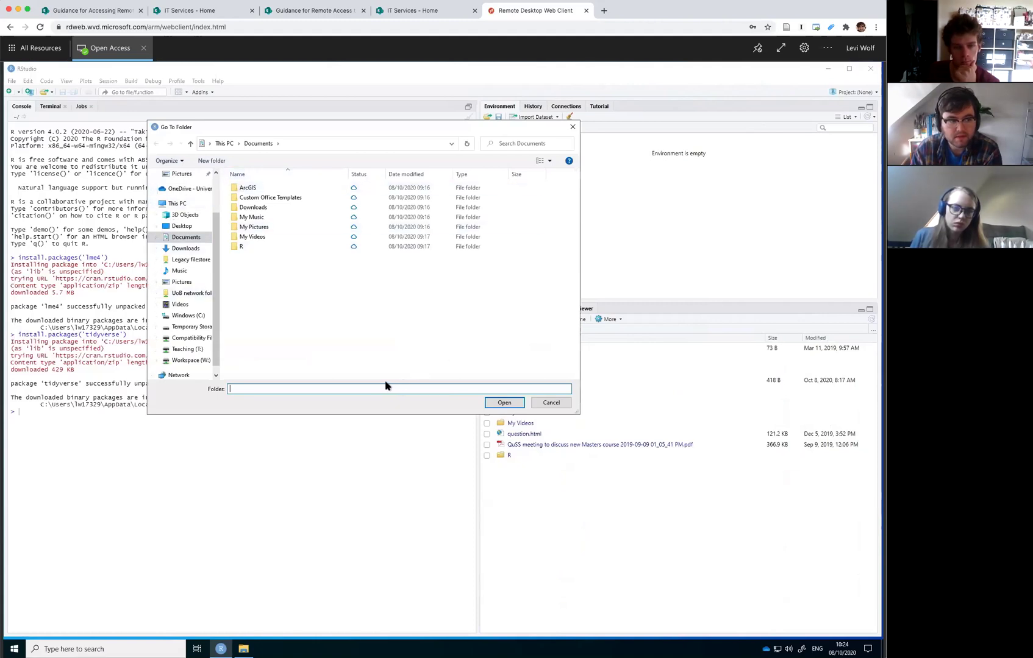
pyautogui.click(181, 194)
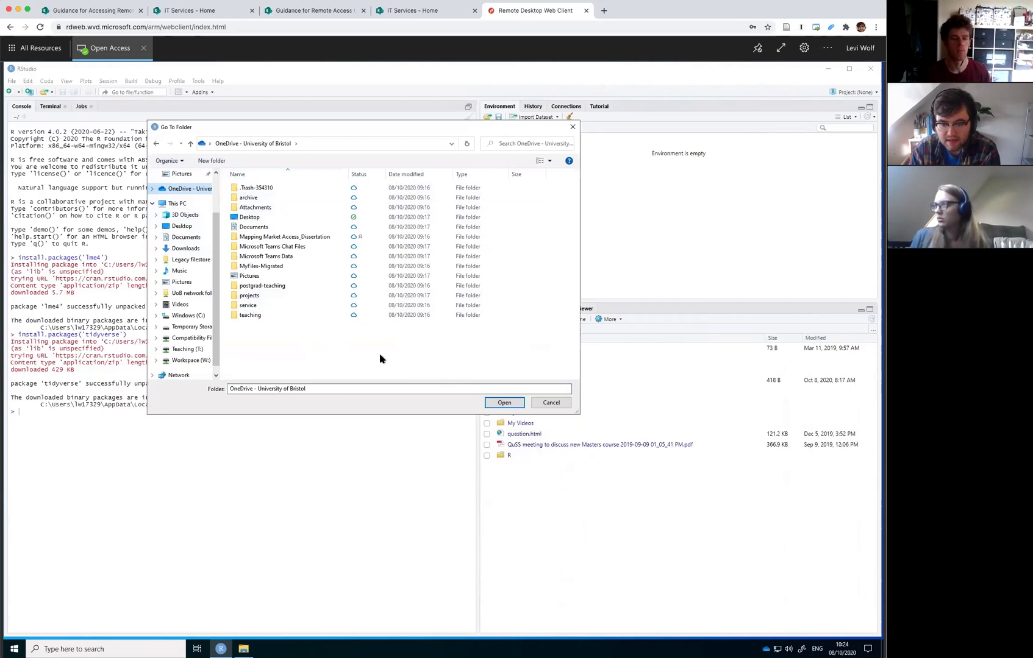
pyautogui.doubleClick(247, 316)
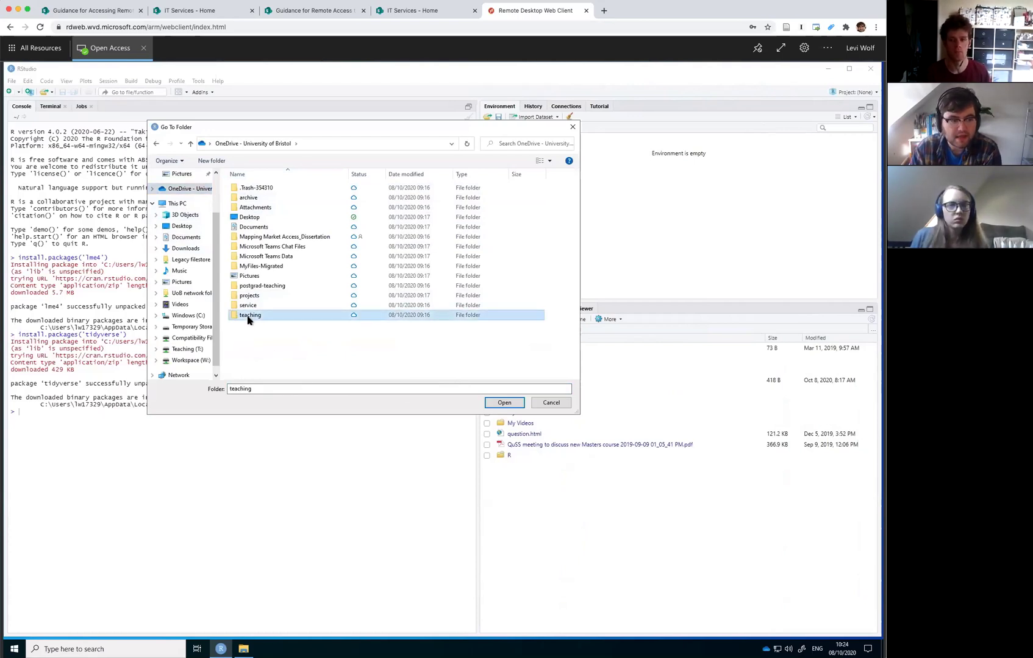
pyautogui.doubleClick(258, 238)
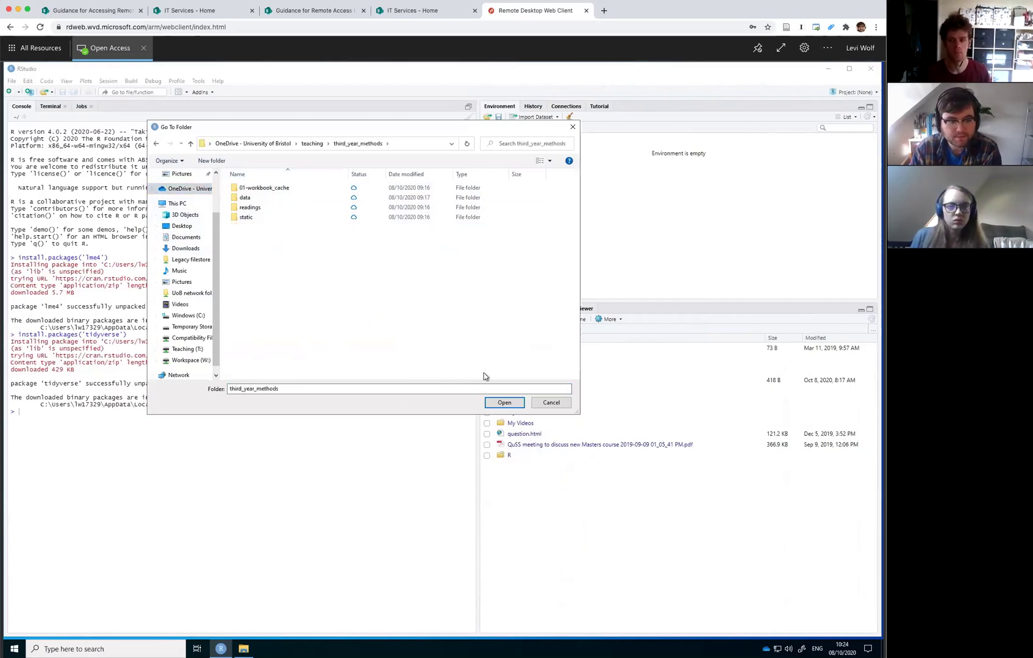
pyautogui.click(513, 405)
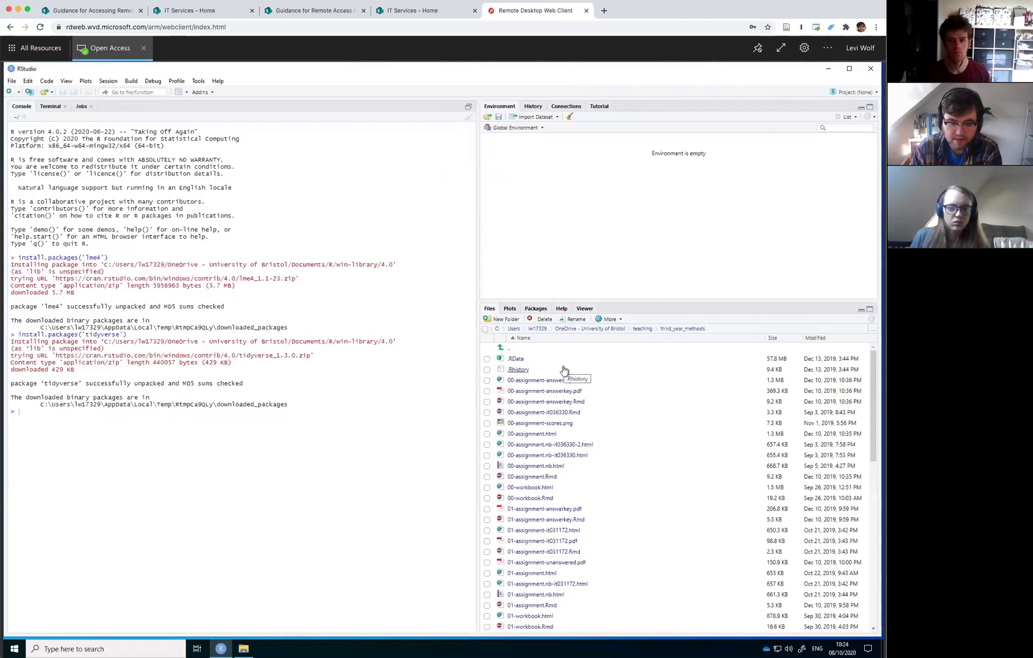
pyautogui.click(603, 320)
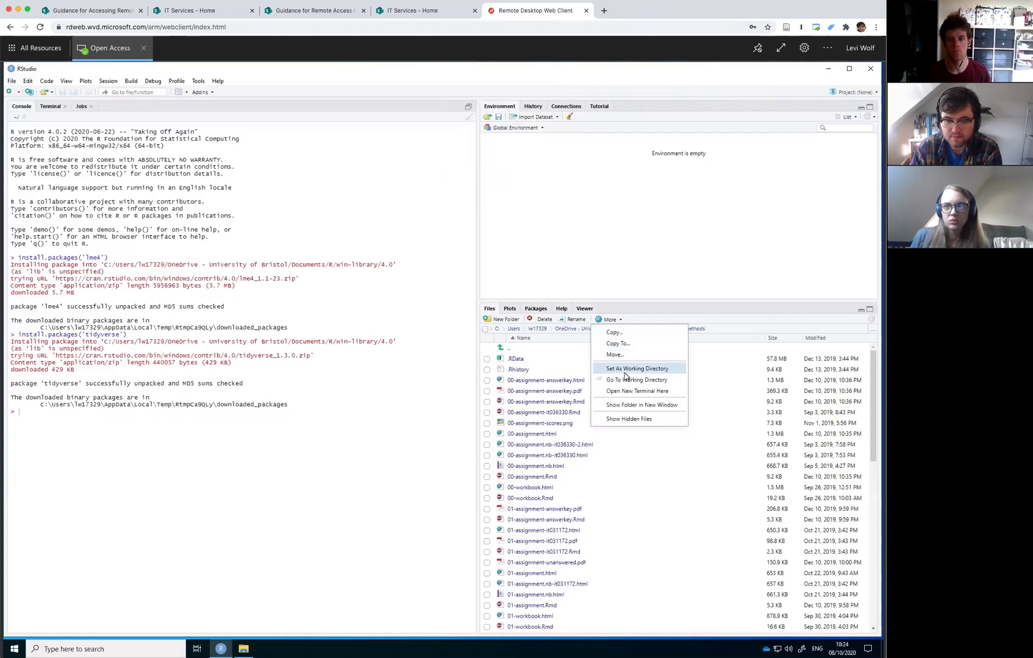
pyautogui.click(637, 259)
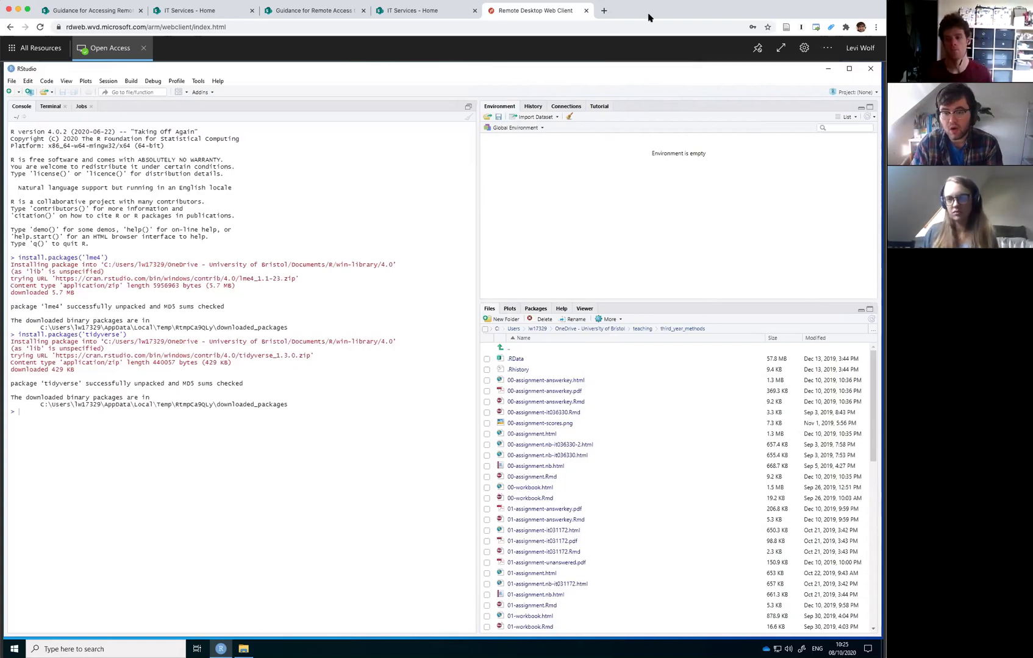
# - Try to load the R website at rproject.org in a new browser tab
pyautogui.click(604, 11)
pyautogui.write('r')
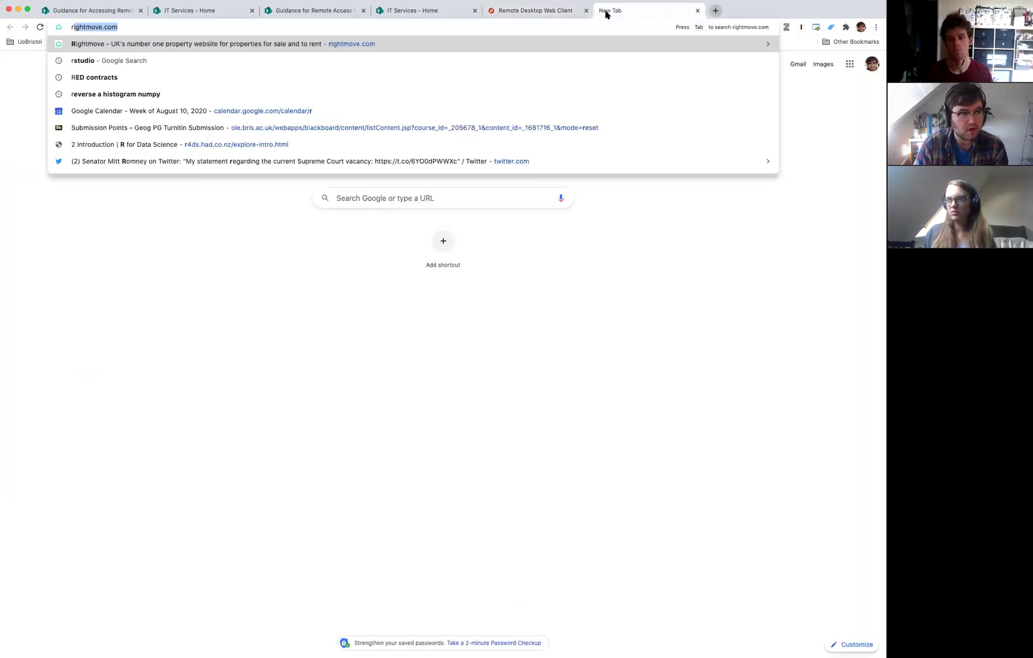
pyautogui.write('project.org')
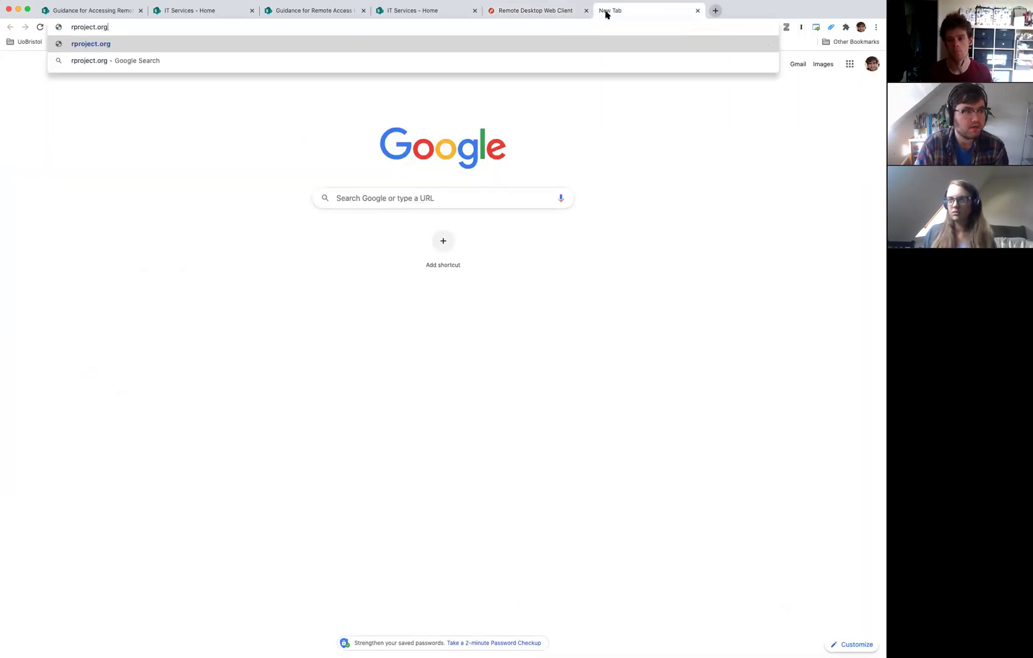
pyautogui.press('Return')
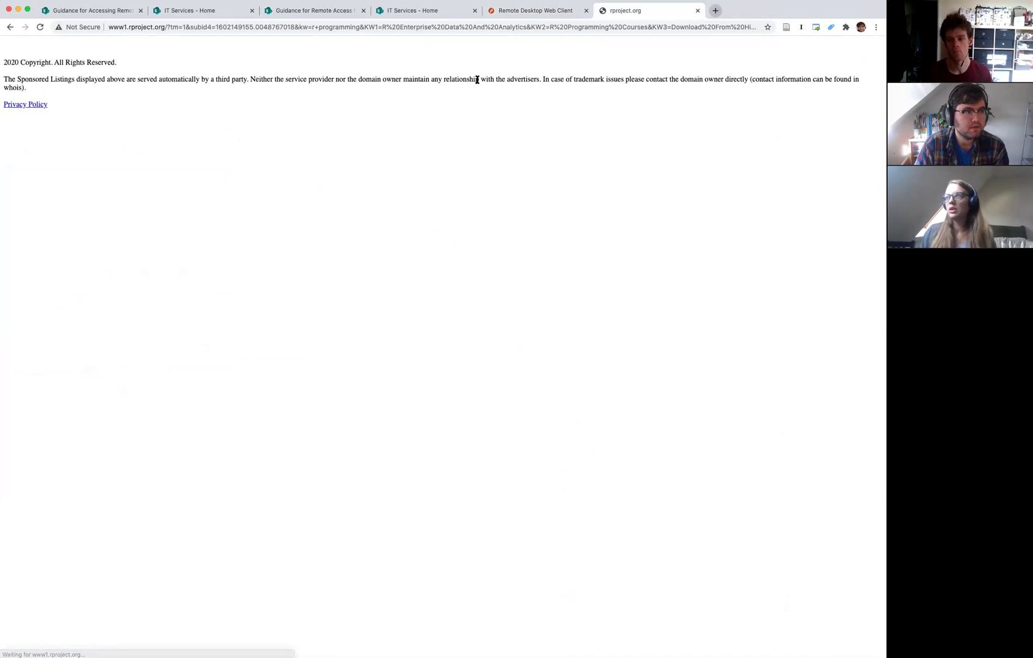
# - Search the web for "r project", open The R Project for Statistical Computing site and select its web address
pyautogui.click(300, 32)
pyautogui.write('r')
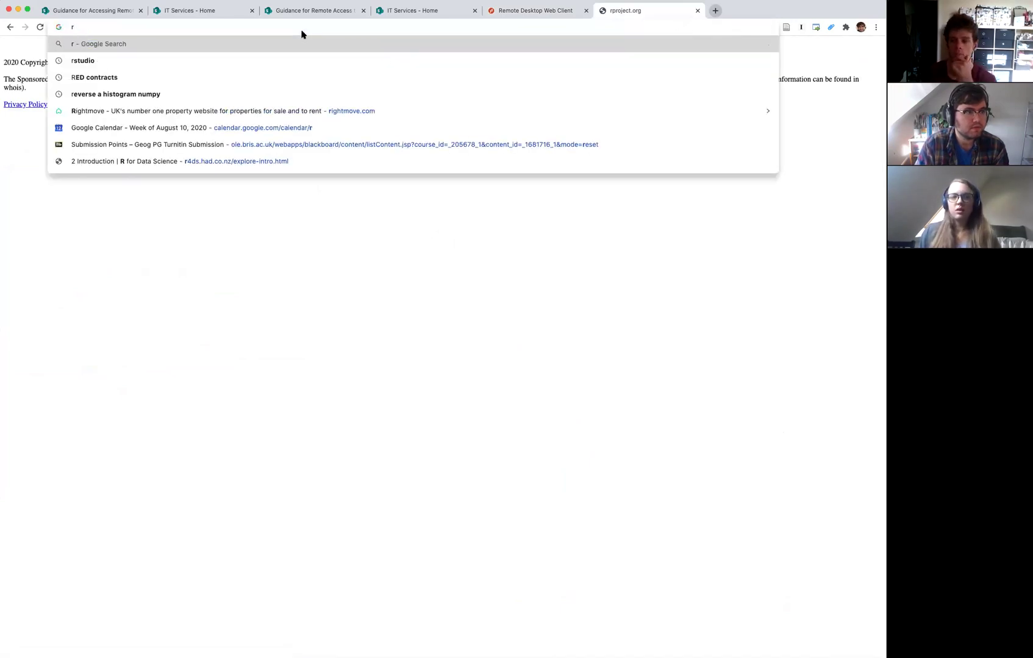
pyautogui.write(' project')
pyautogui.press('Return')
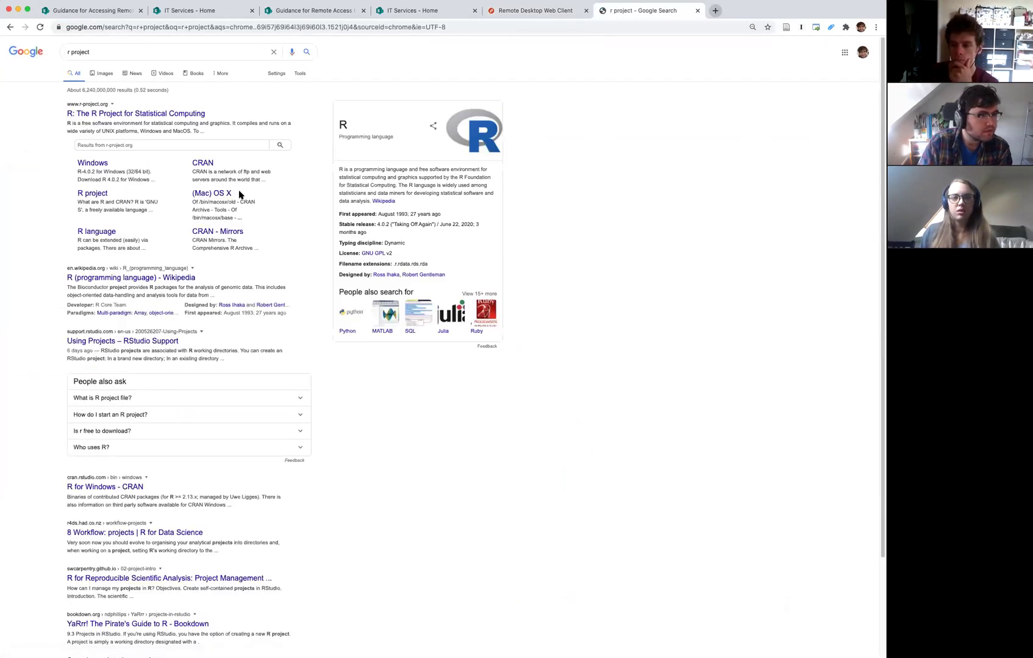
pyautogui.click(144, 114)
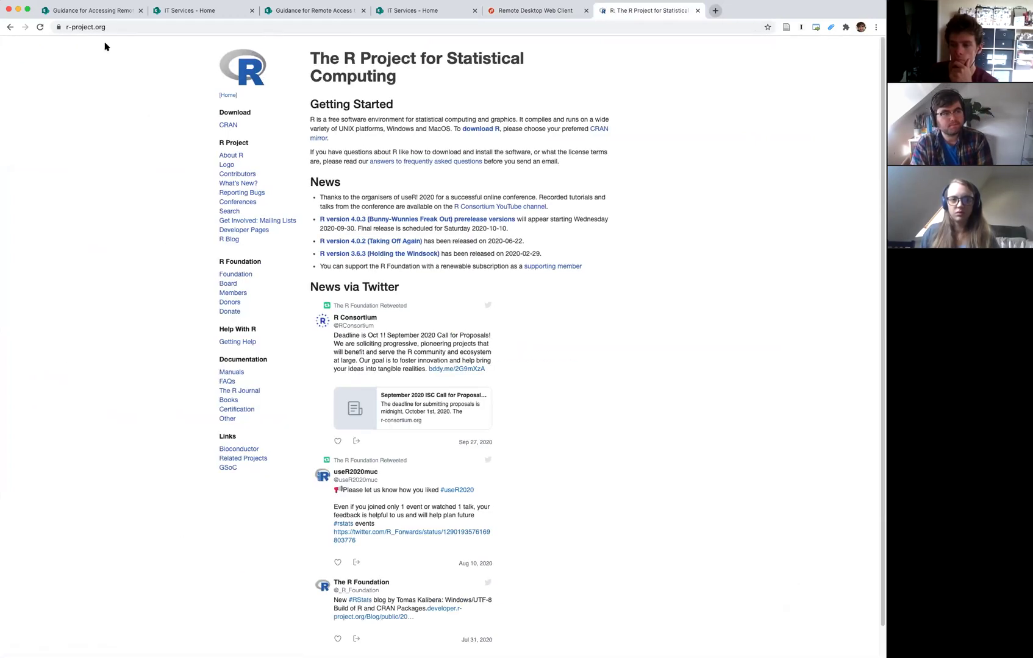
pyautogui.click(105, 26)
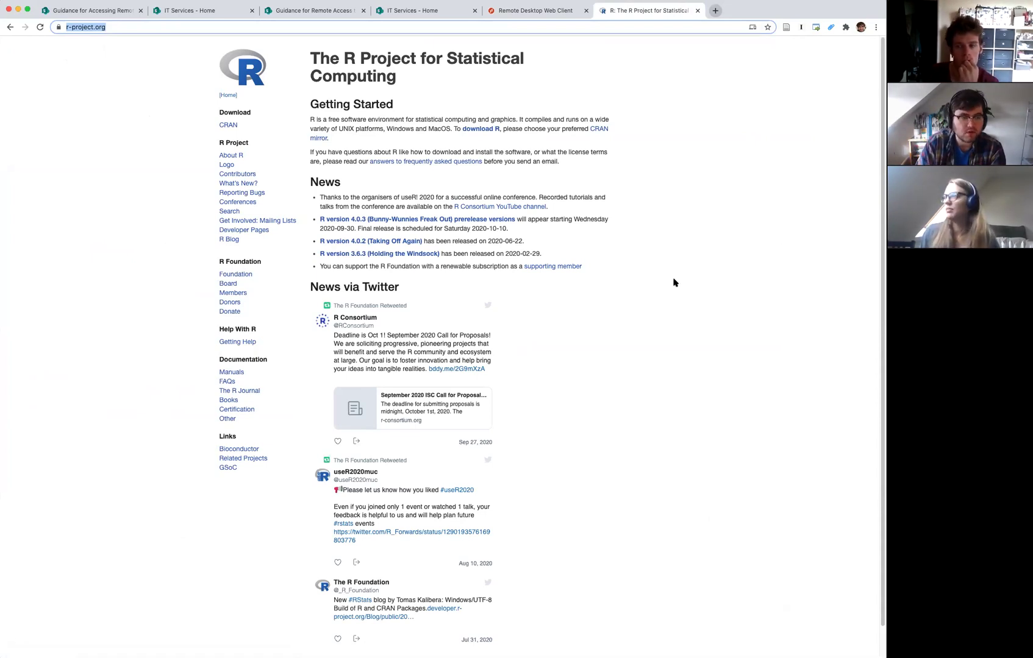
# - View the R 4.0.3 prerelease file index and the CRAN mirrors list, returning to the R Project home page after each
pyautogui.click(596, 300)
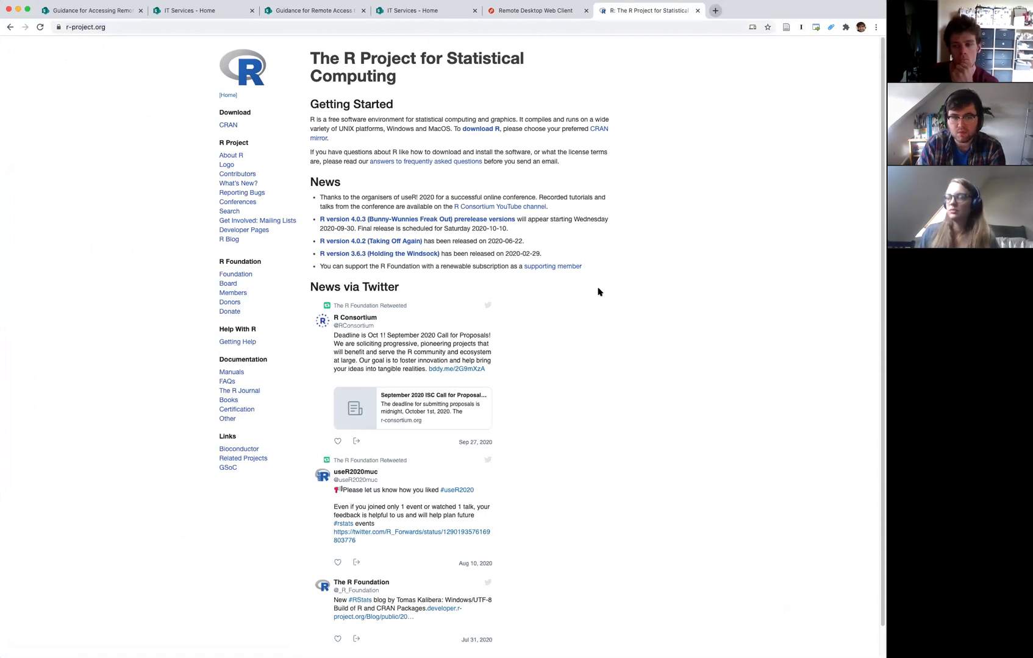
pyautogui.click(437, 219)
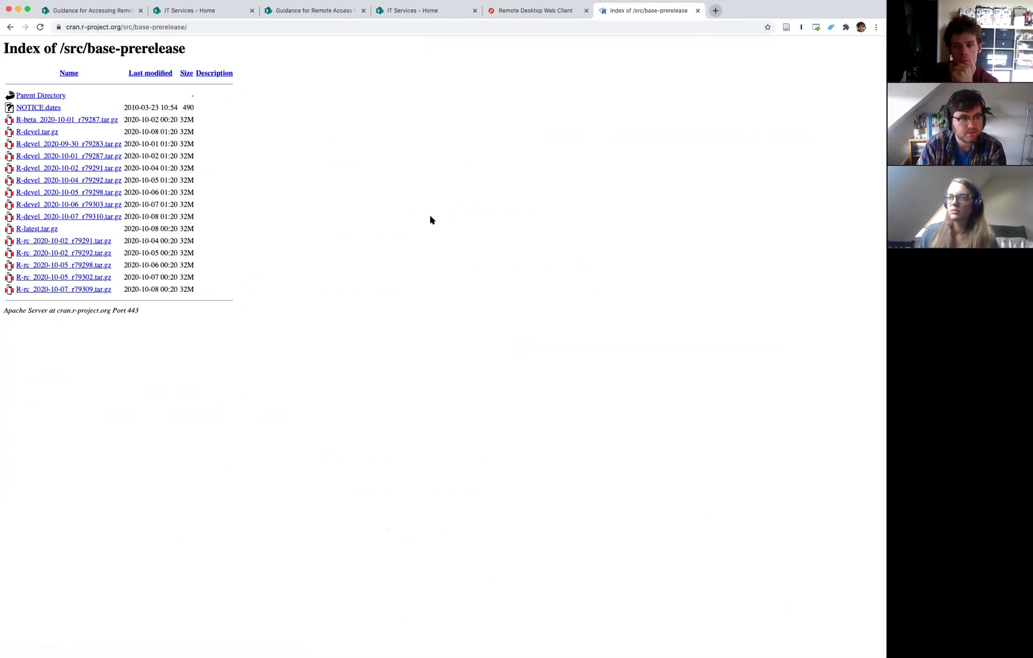
pyautogui.click(9, 27)
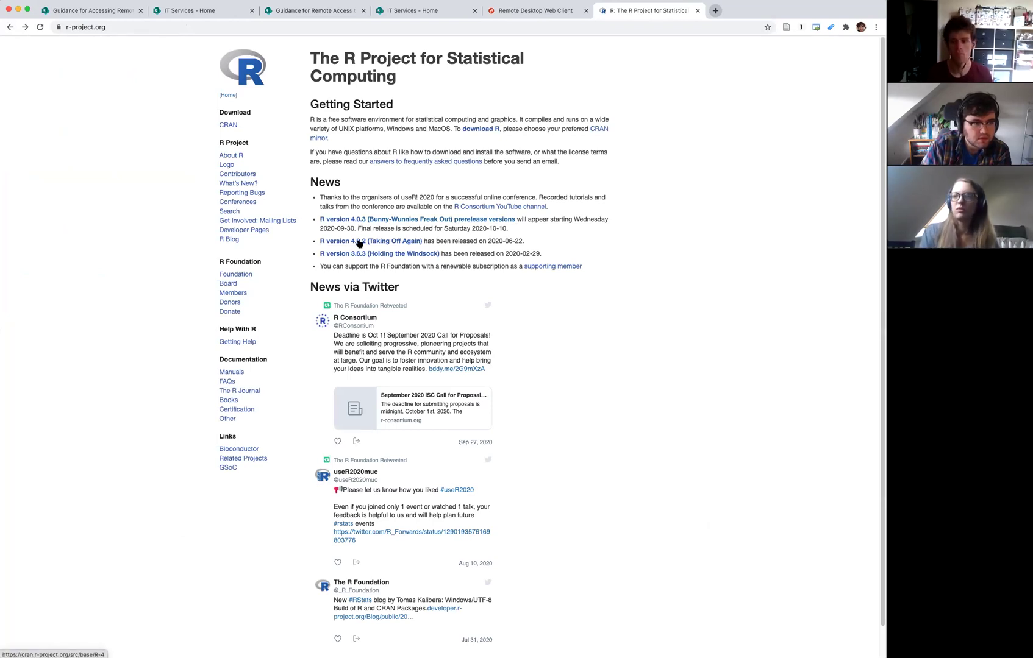
pyautogui.click(471, 128)
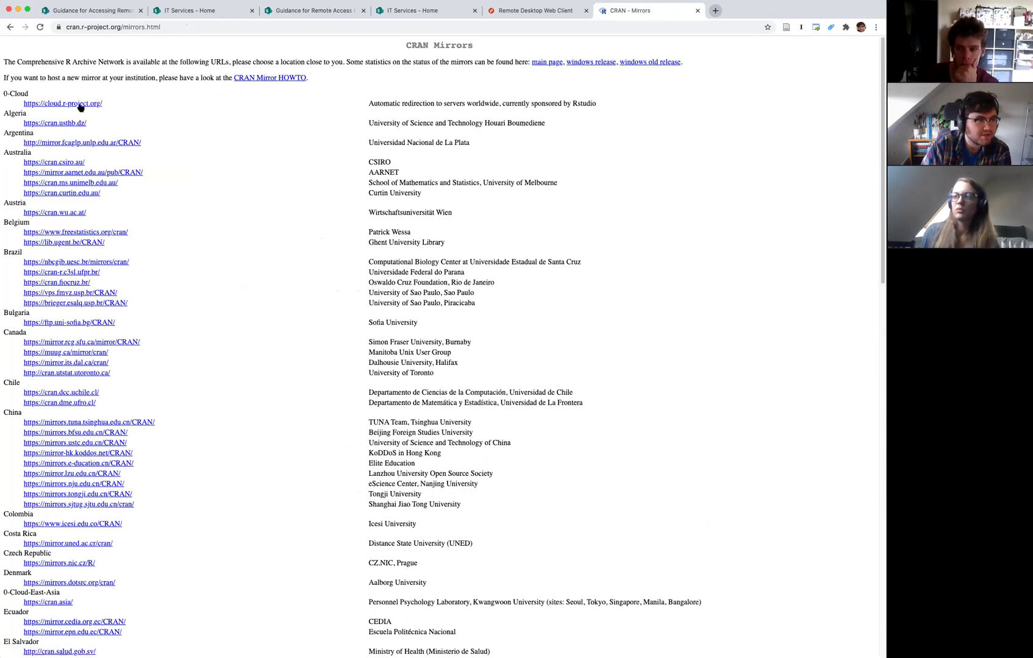
pyautogui.click(9, 27)
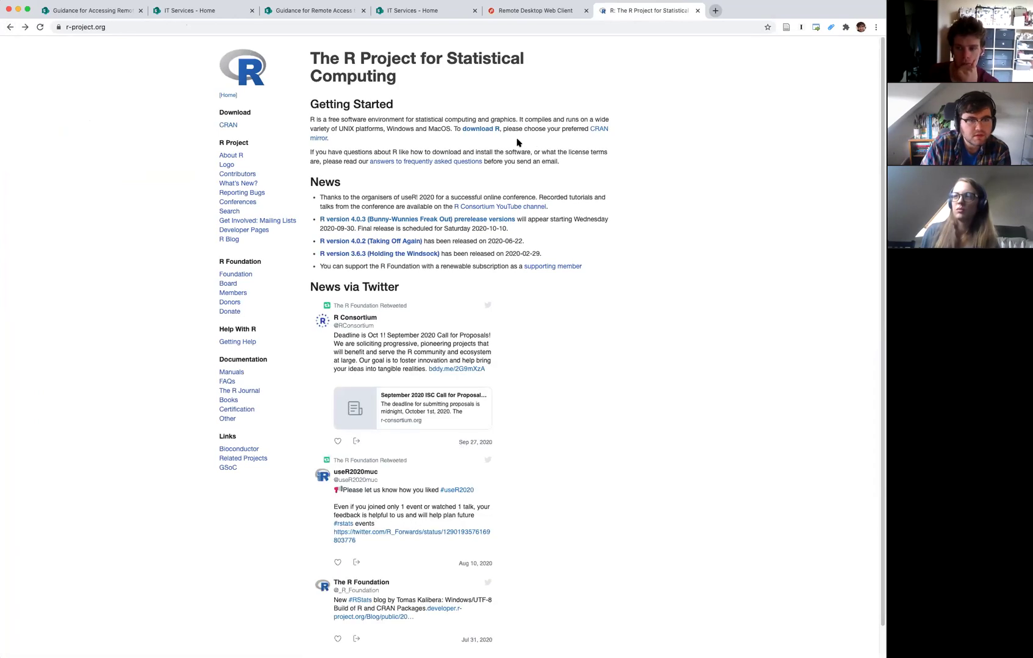
# - Download R-latest.tar.gz from the R 4.0.3 prerelease index and inspect the contents of the extracted R-rc folder in Downloads
pyautogui.click(448, 221)
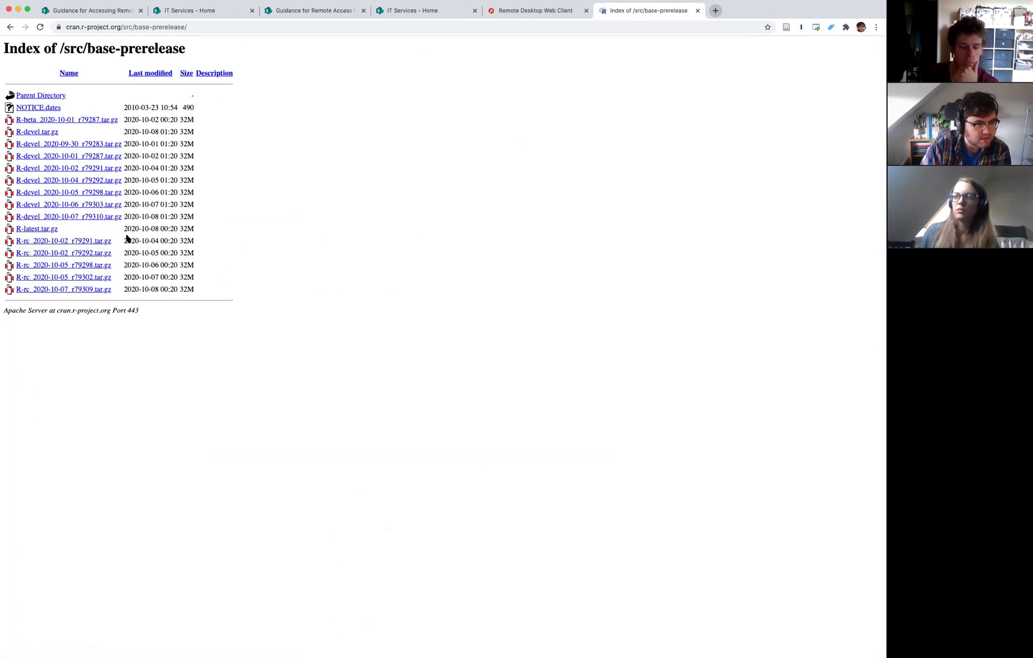
pyautogui.click(41, 230)
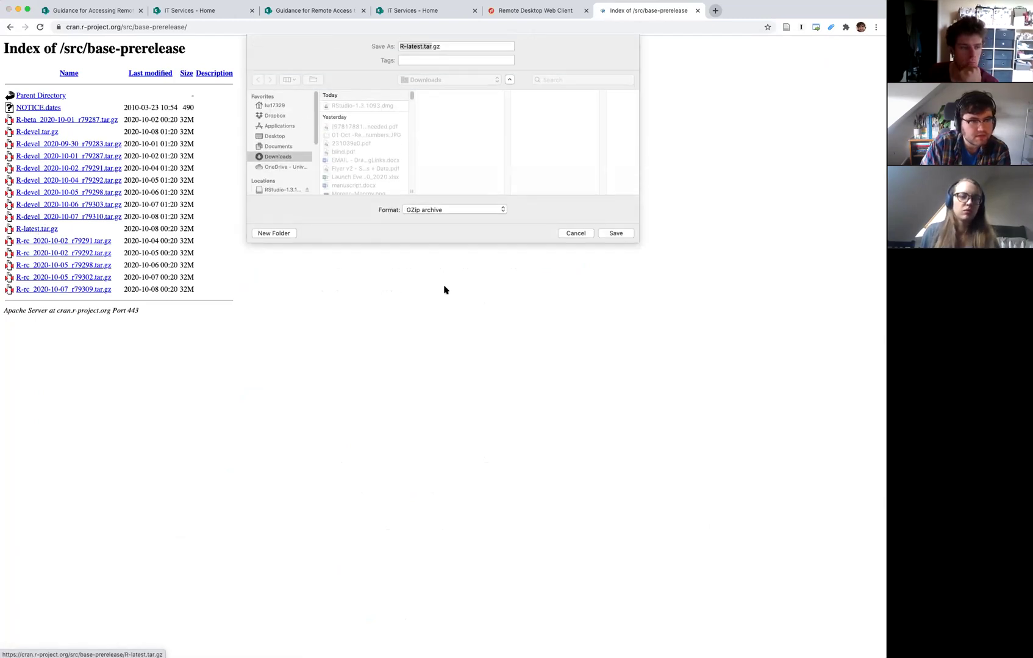
pyautogui.click(616, 234)
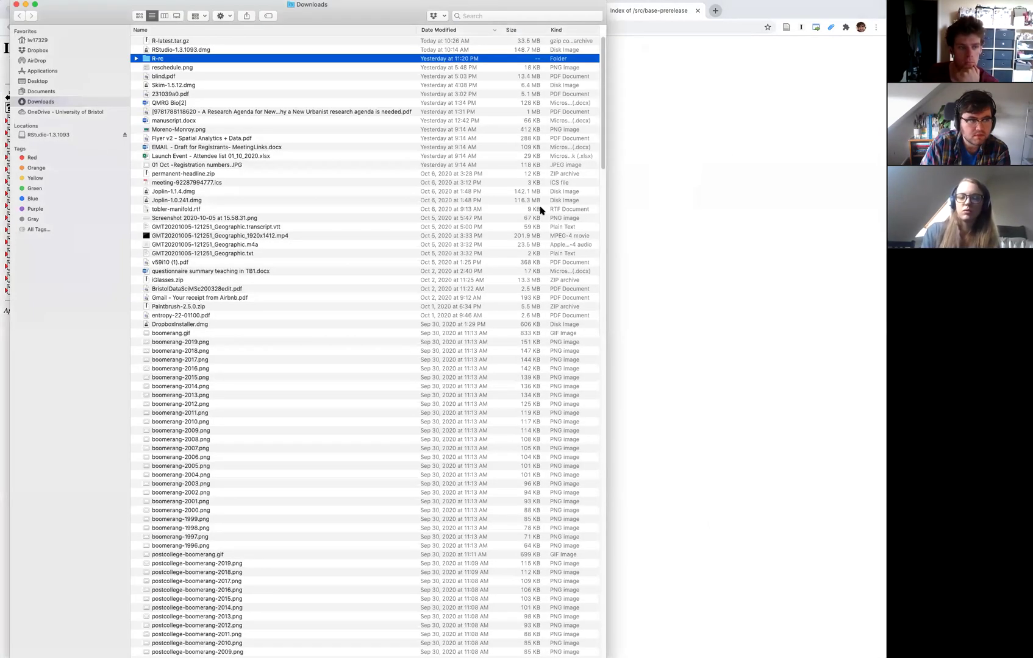
pyautogui.click(136, 59)
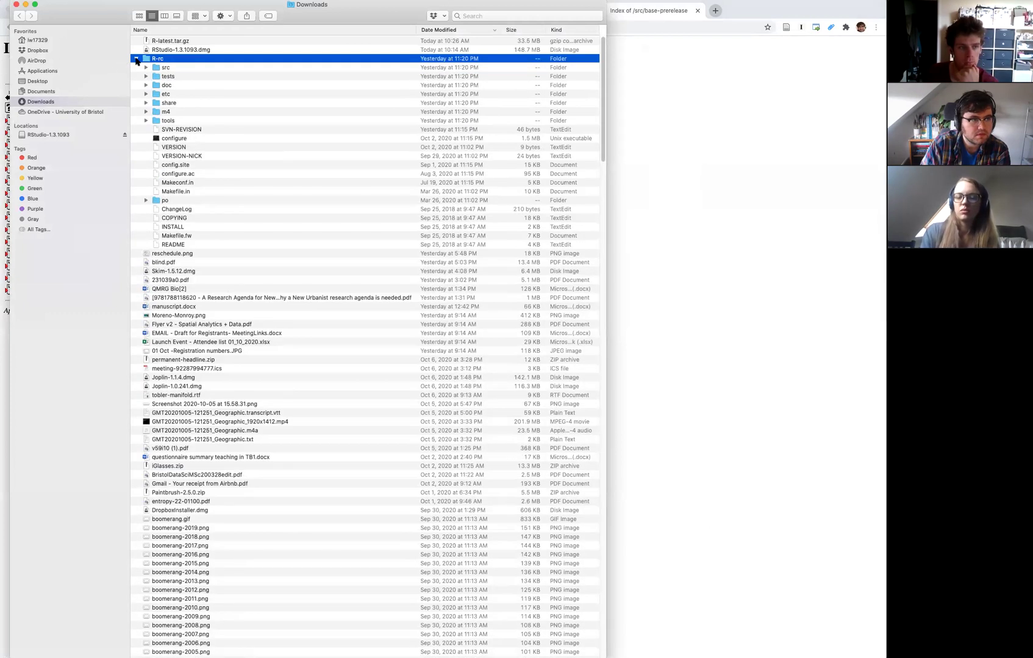
pyautogui.click(16, 5)
pyautogui.click(9, 26)
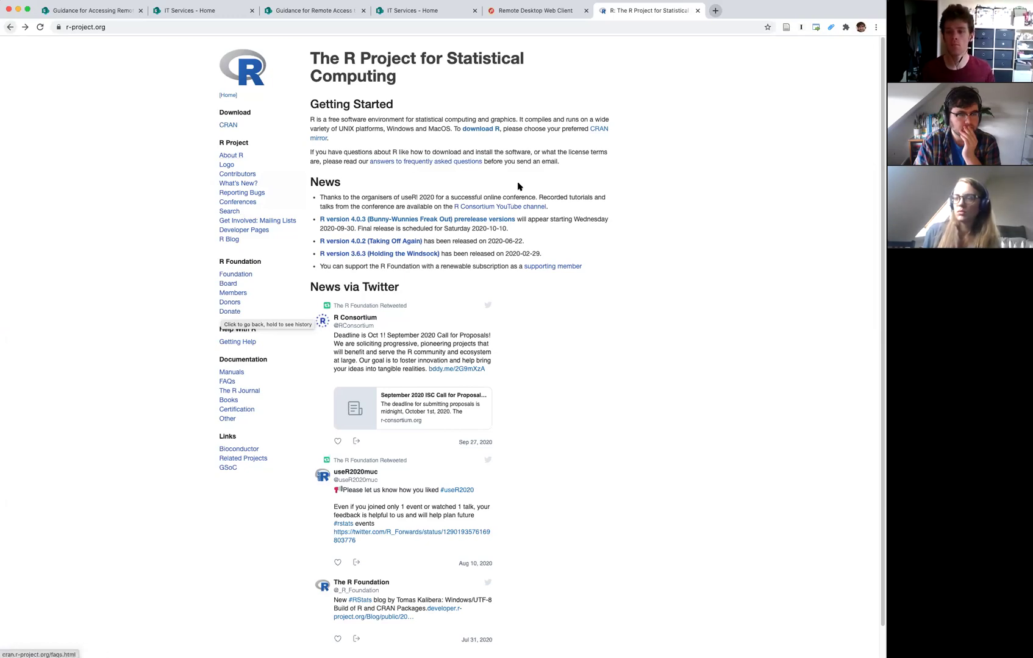
# - Search the web for "r binaries" and open CRAN's R for Mac OS X page
pyautogui.scroll(-2, 536, 217)
pyautogui.scroll(2, 536, 217)
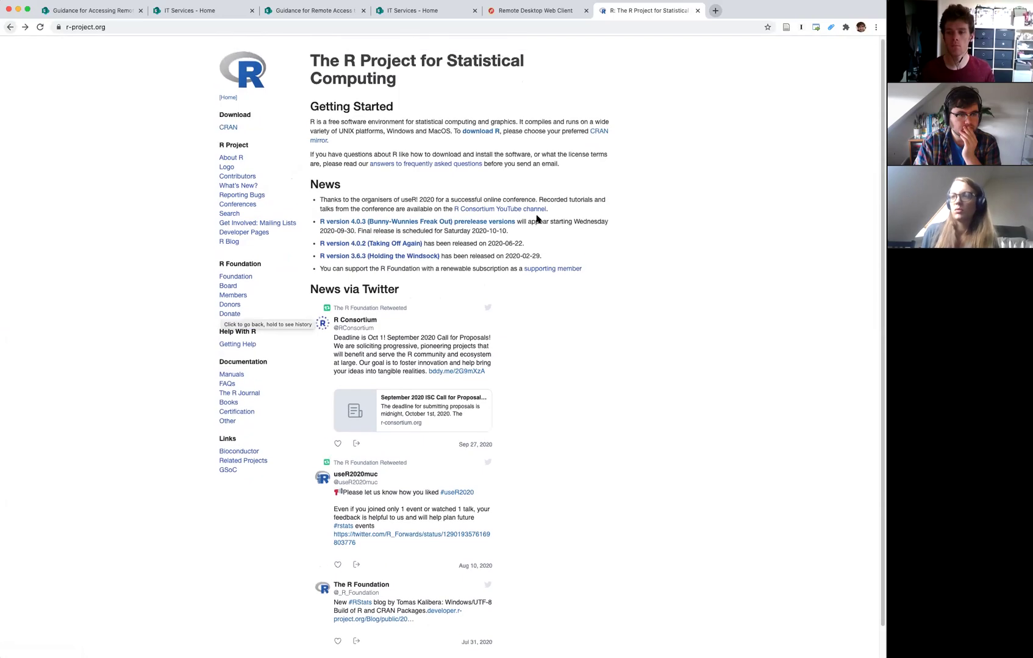
pyautogui.click(252, 28)
pyautogui.write('r binaries ')
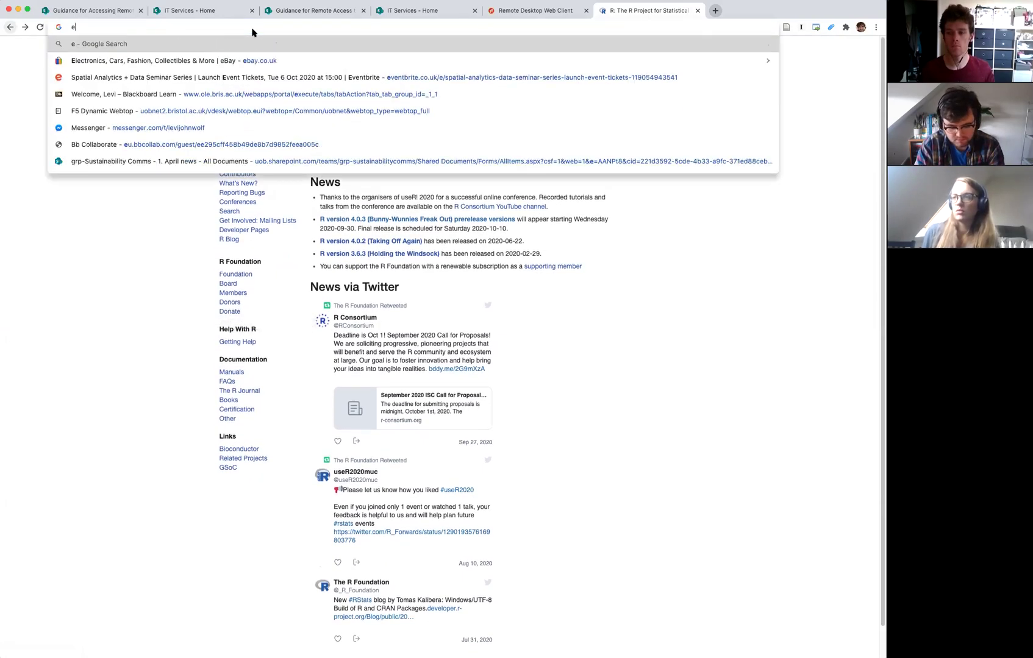
pyautogui.write('\\')
pyautogui.press('Return')
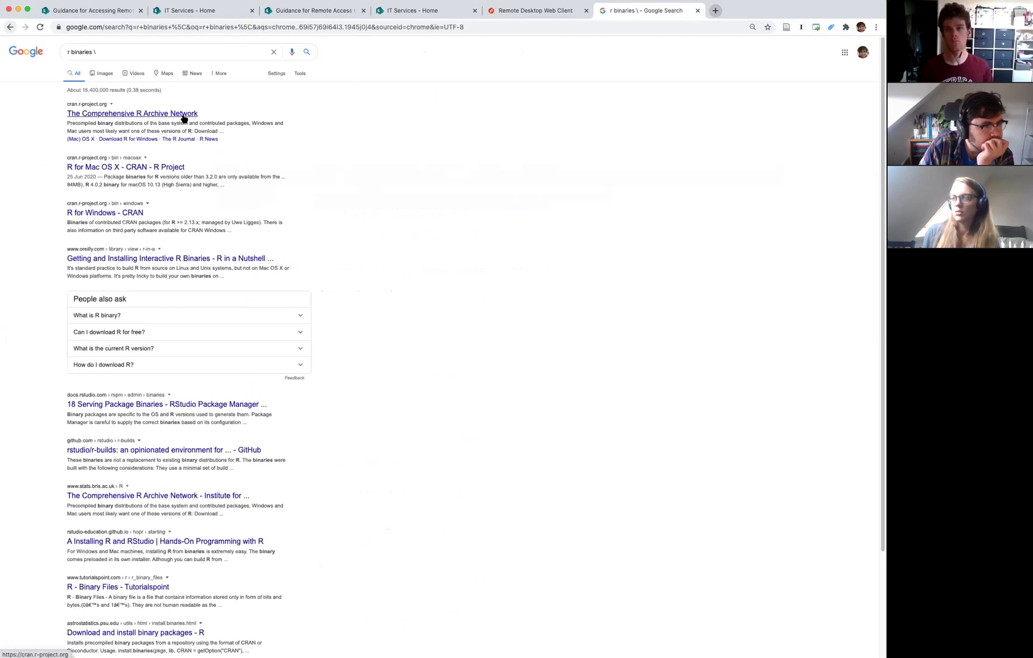
pyautogui.click(169, 167)
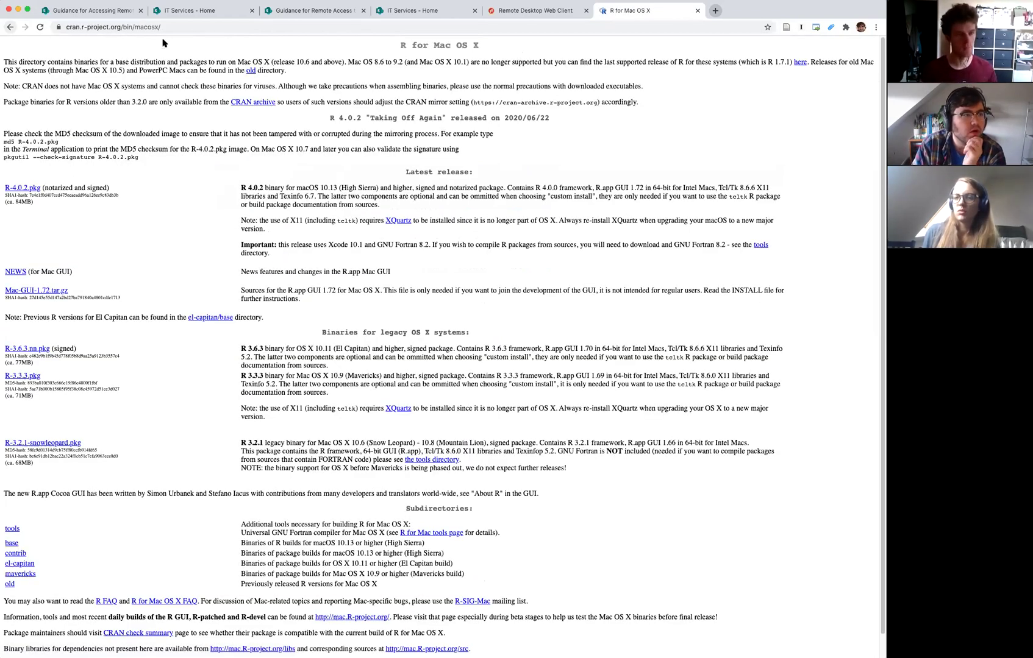
# - Browse from the cran.r-project.org/bin/ index back into macosx and briefly highlight the R 3.6.3 binary's description
pyautogui.moveTo(134, 27); pyautogui.dragTo(258, 28)
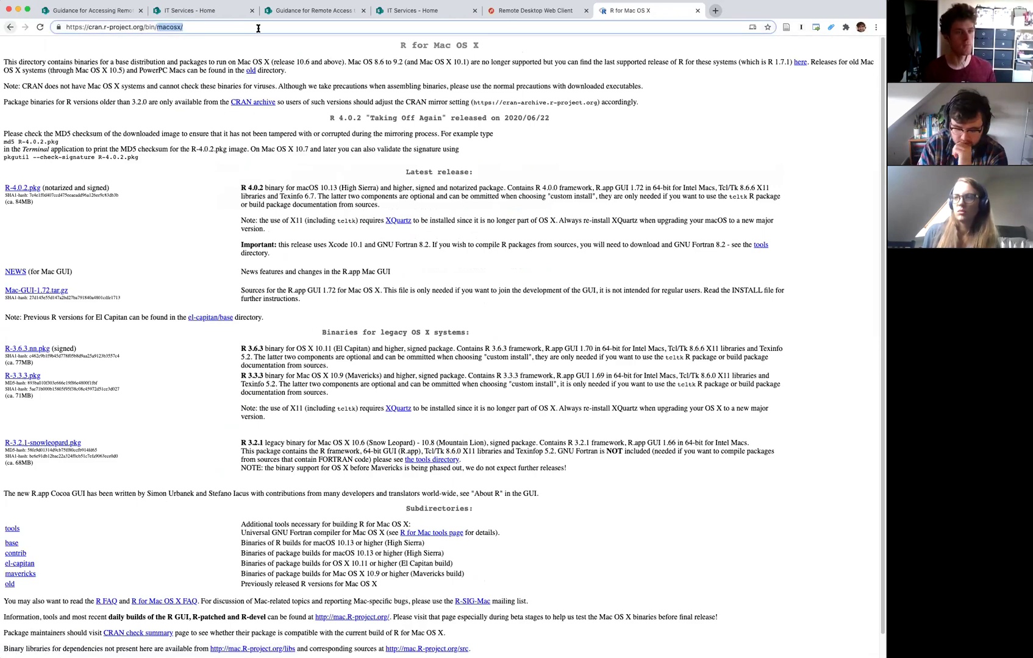
pyautogui.press('BackSpace')
pyautogui.press('Return')
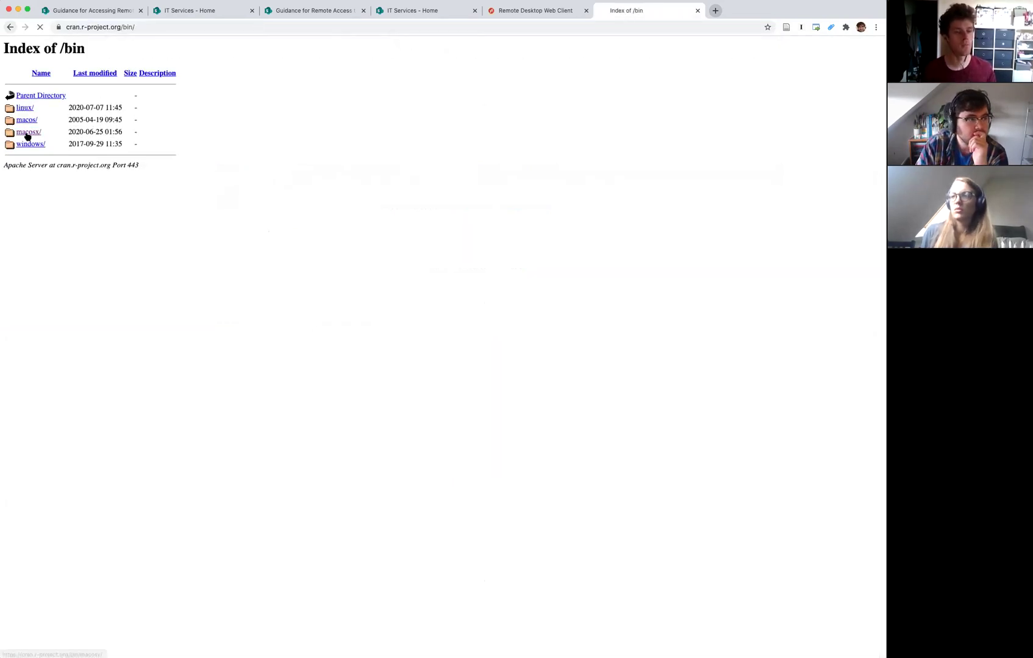
pyautogui.click(26, 133)
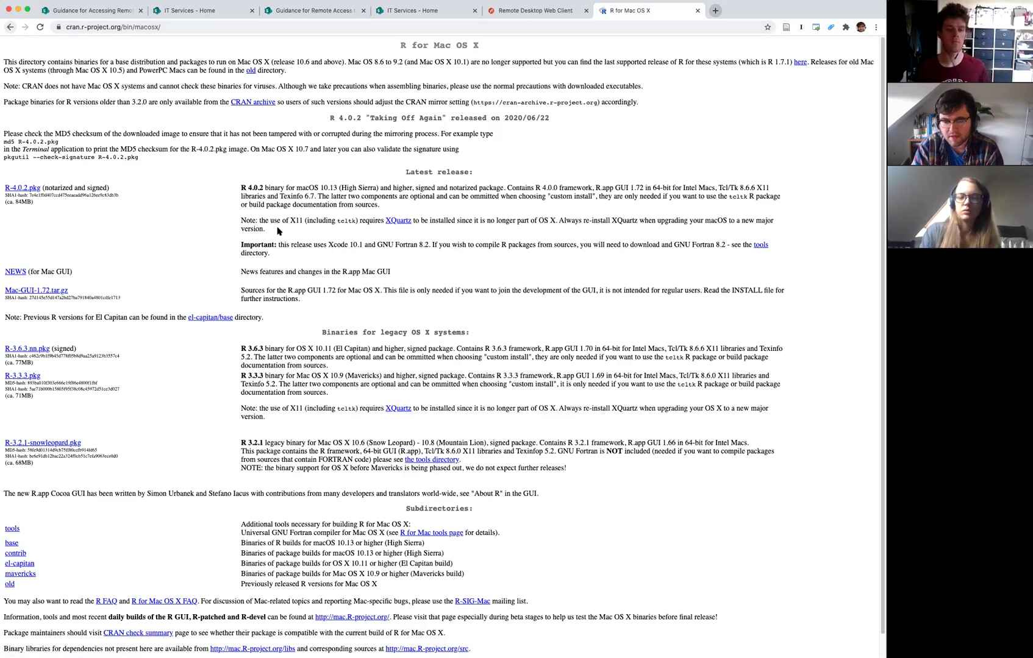
pyautogui.tripleClick(704, 357)
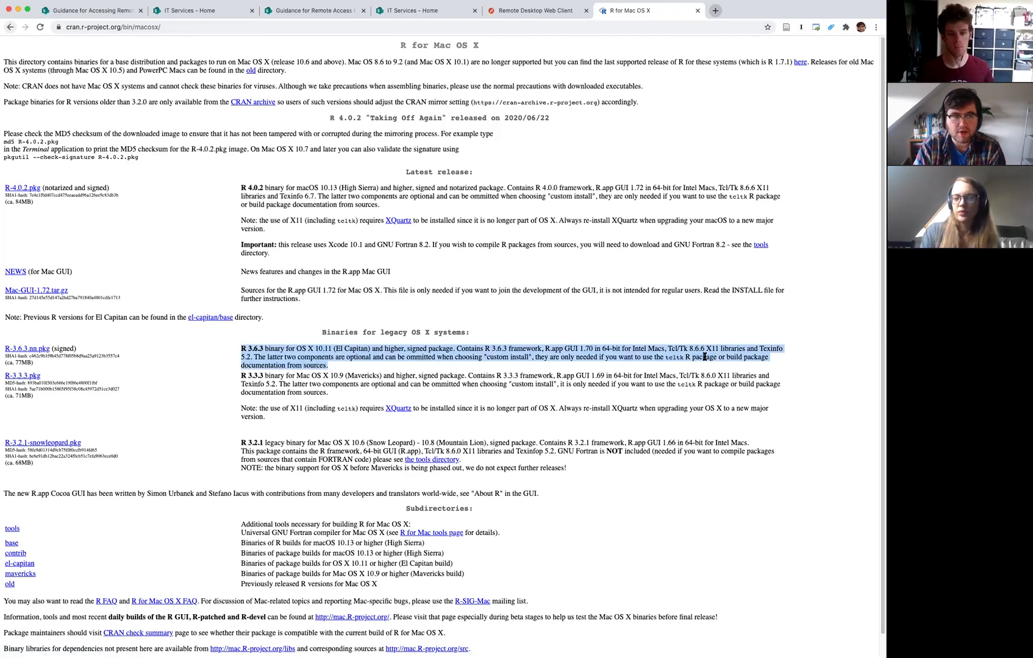
pyautogui.click(649, 328)
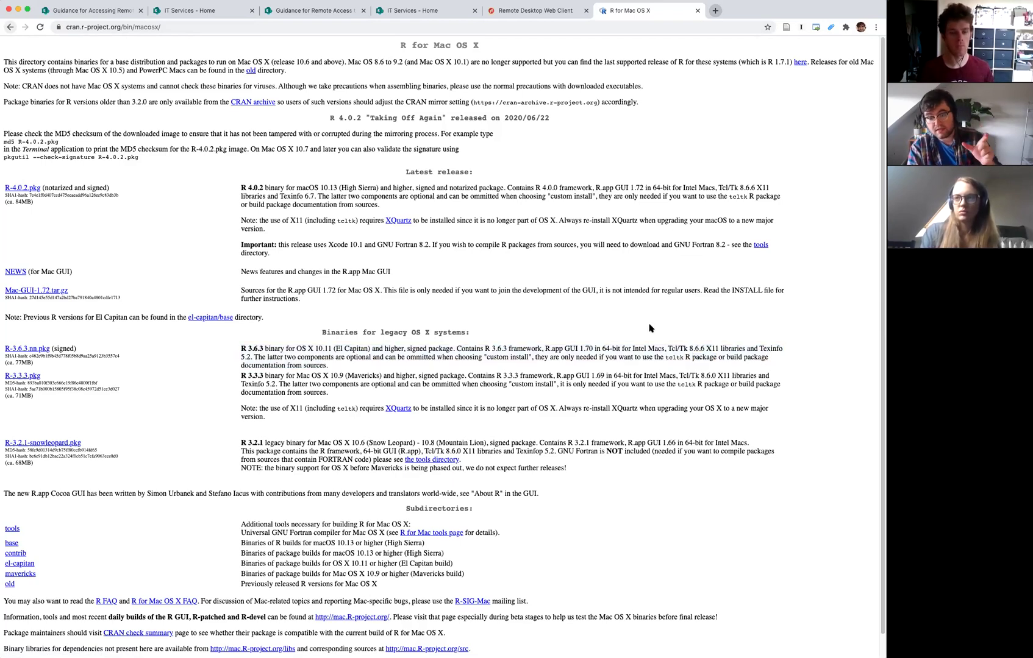
# - Search the IT Services site for "windows virtual desktop" and open the Windows Virtual Desktop for Staff and Students page
pyautogui.click(329, 16)
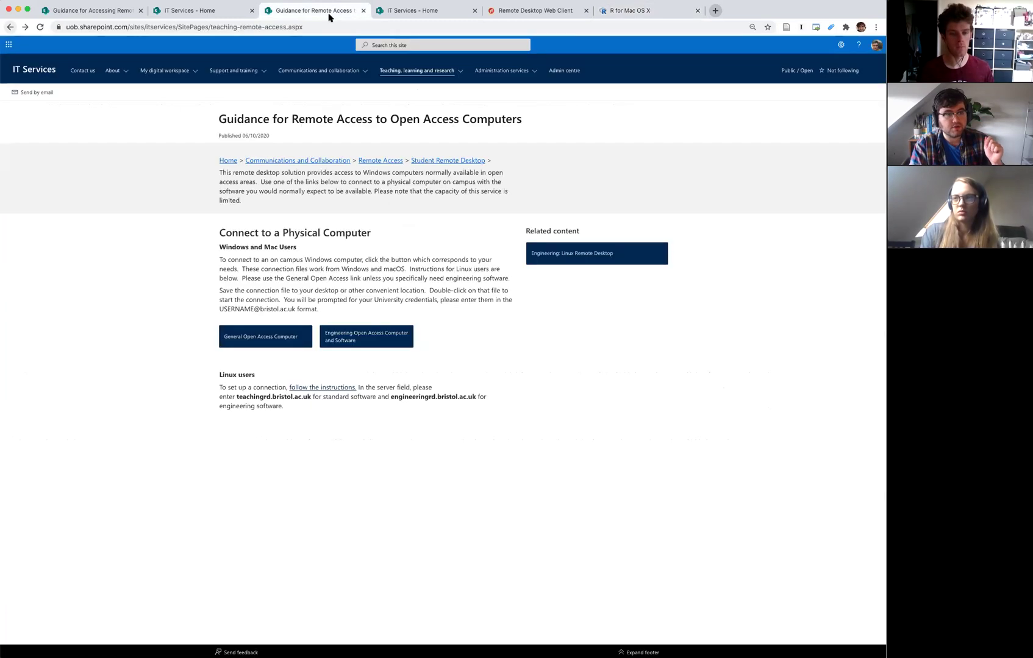
pyautogui.click(390, 7)
pyautogui.click(402, 45)
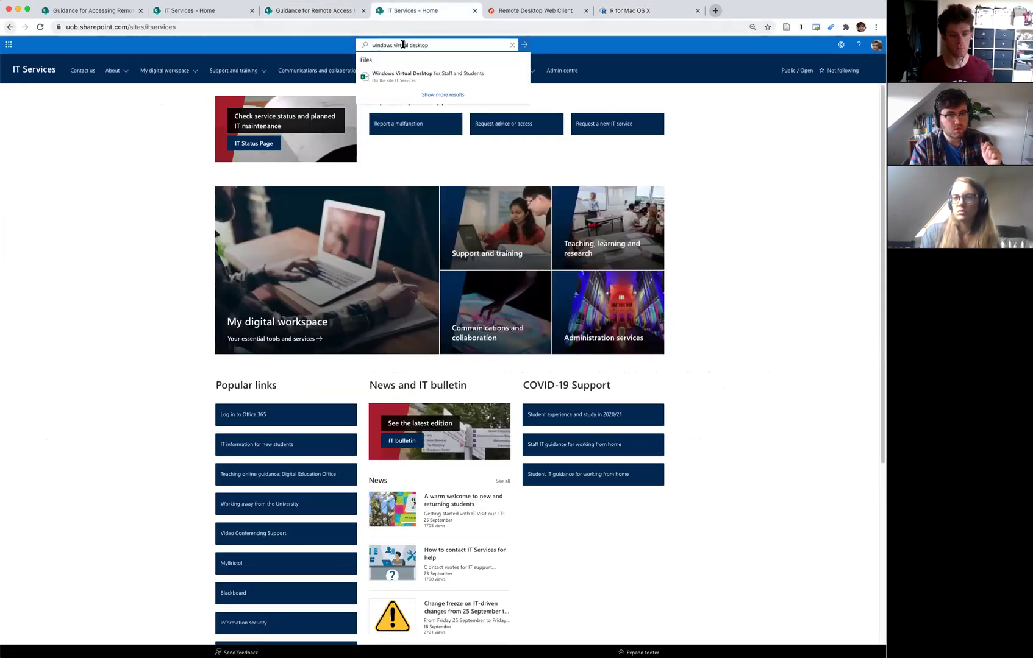
pyautogui.click(408, 90)
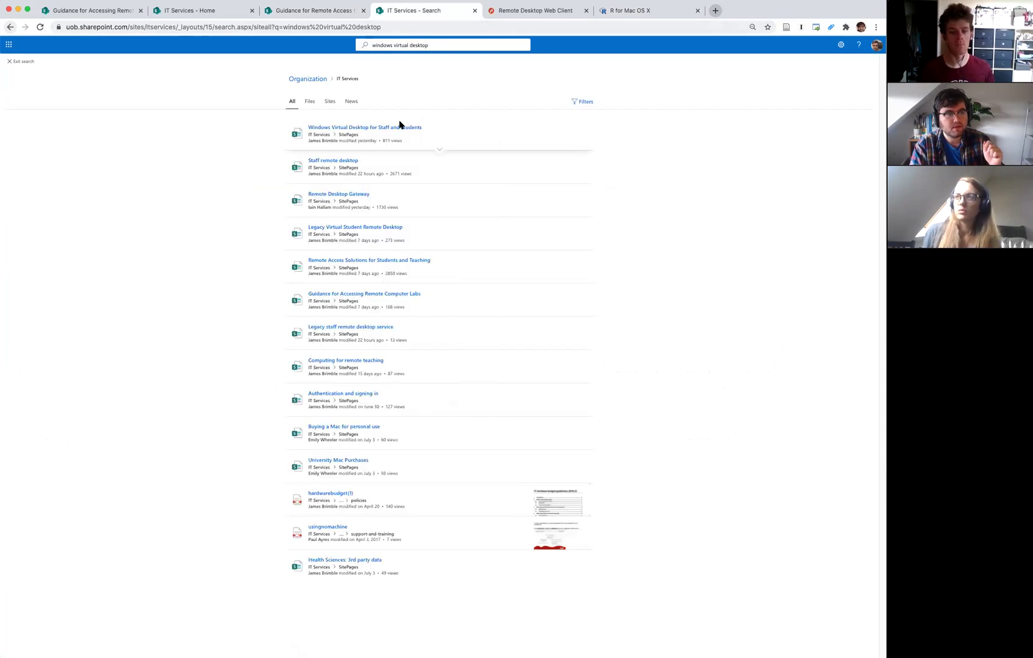
pyautogui.click(396, 126)
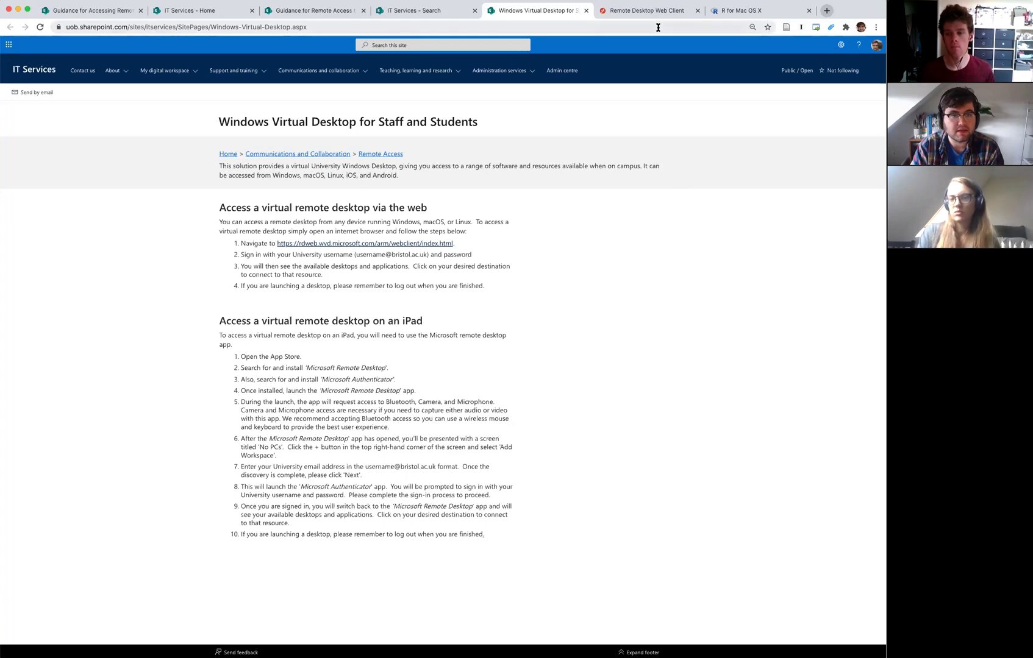
# - Switch to the remote desktop session and point out the tidyverse and lme4 package names in RStudio's install commands
pyautogui.click(648, 9)
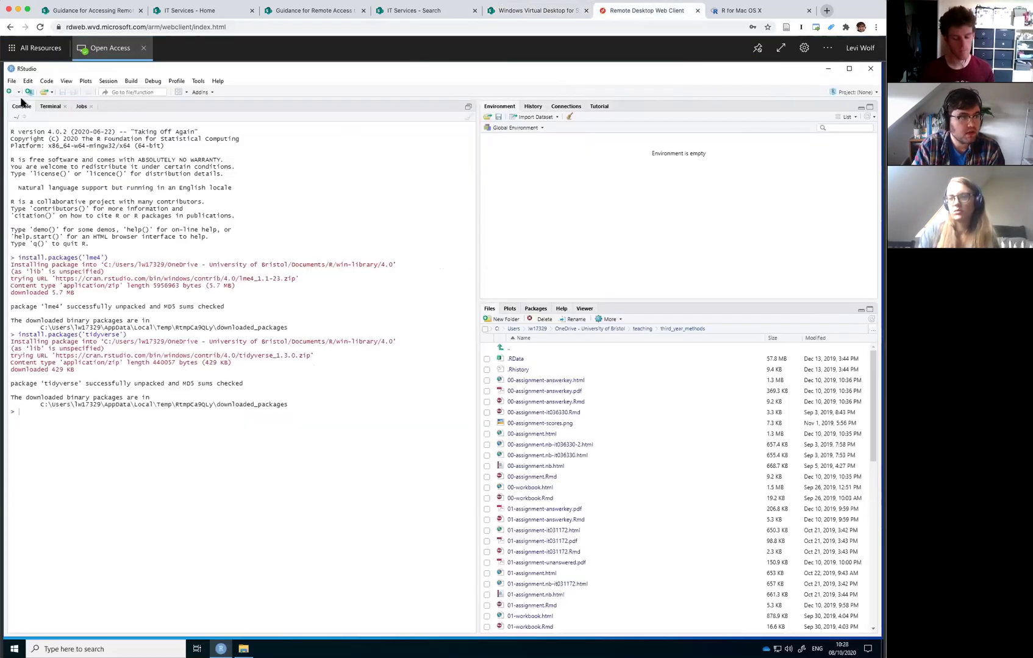
pyautogui.doubleClick(107, 335)
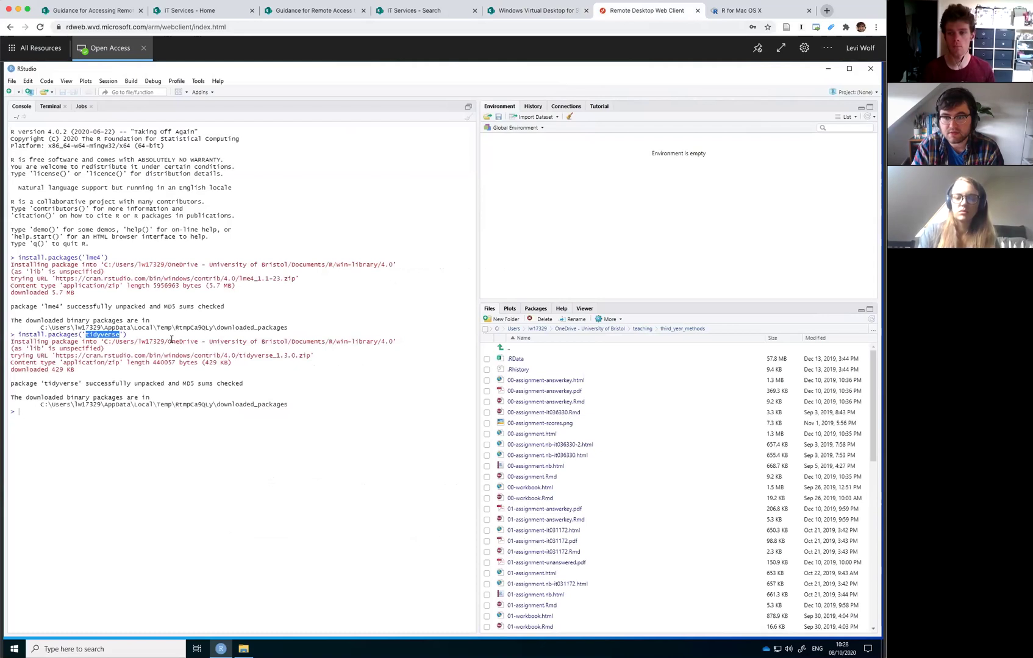
pyautogui.doubleClick(92, 257)
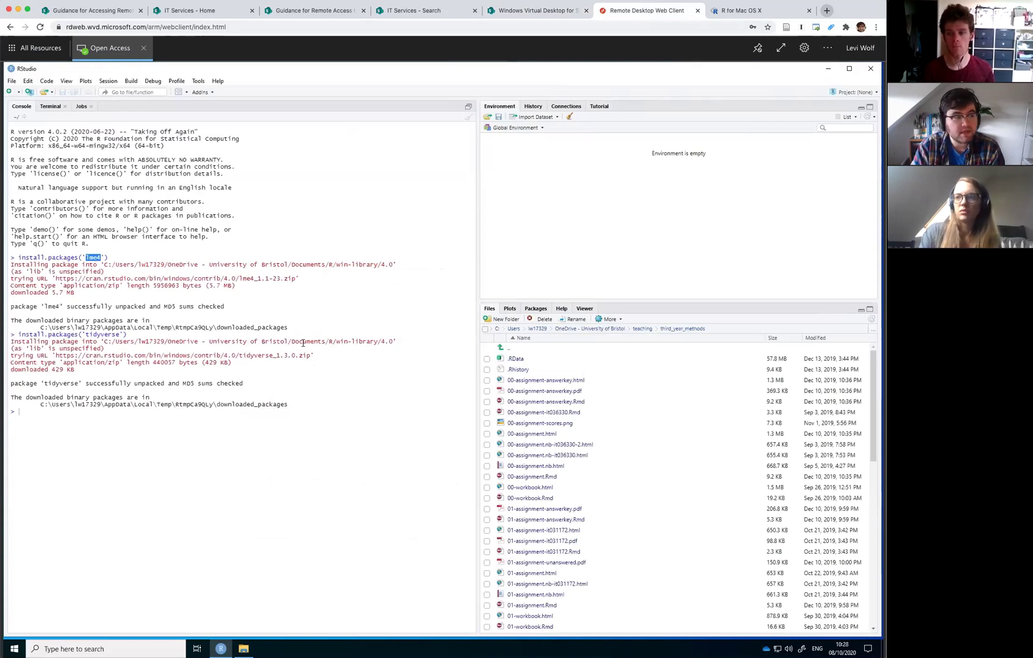
pyautogui.click(199, 328)
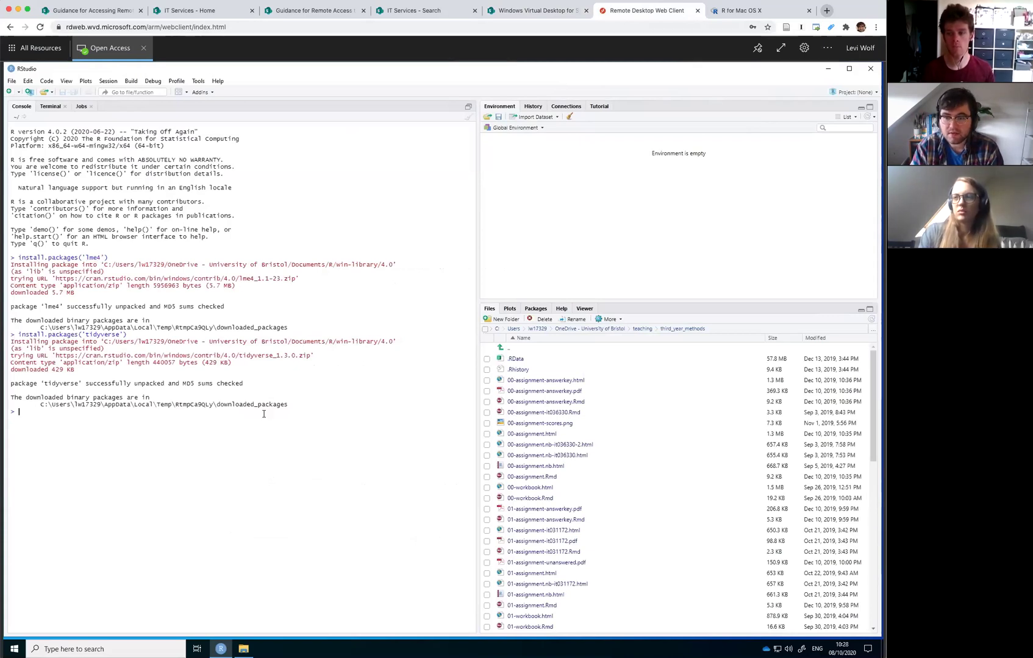
# - Quit the RStudio session and relaunch RStudio from the virtual desktop's list of applications
pyautogui.click(12, 82)
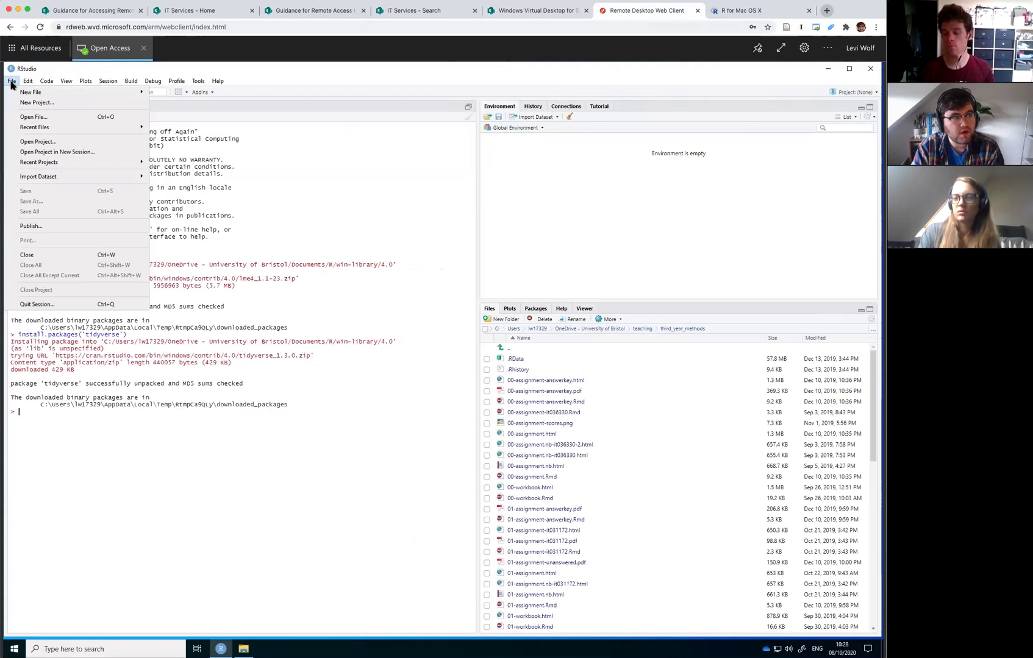
pyautogui.click(36, 304)
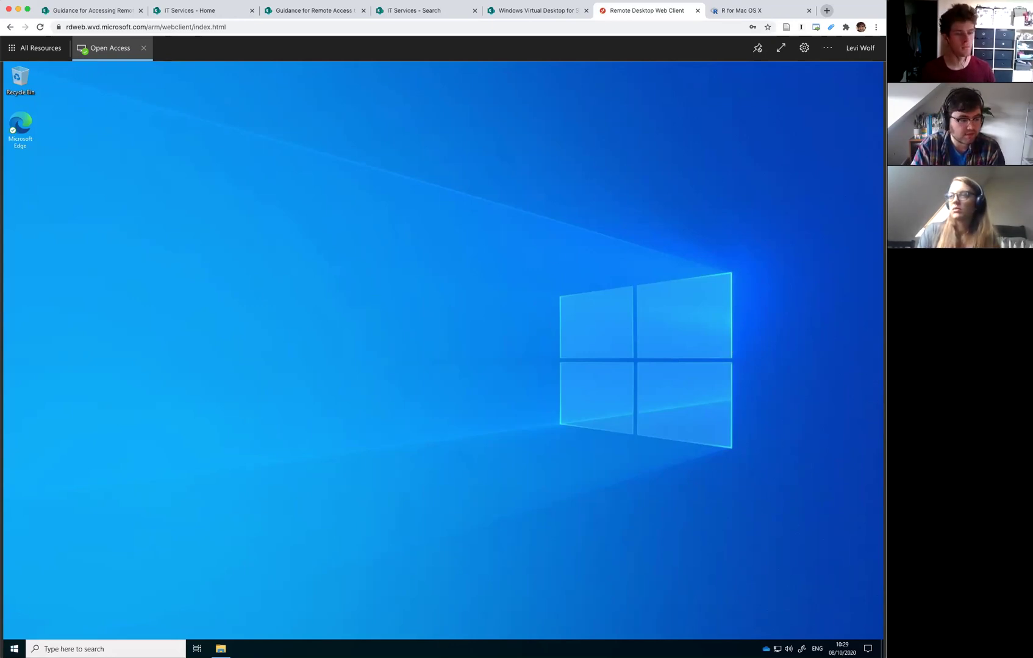
pyautogui.click(14, 646)
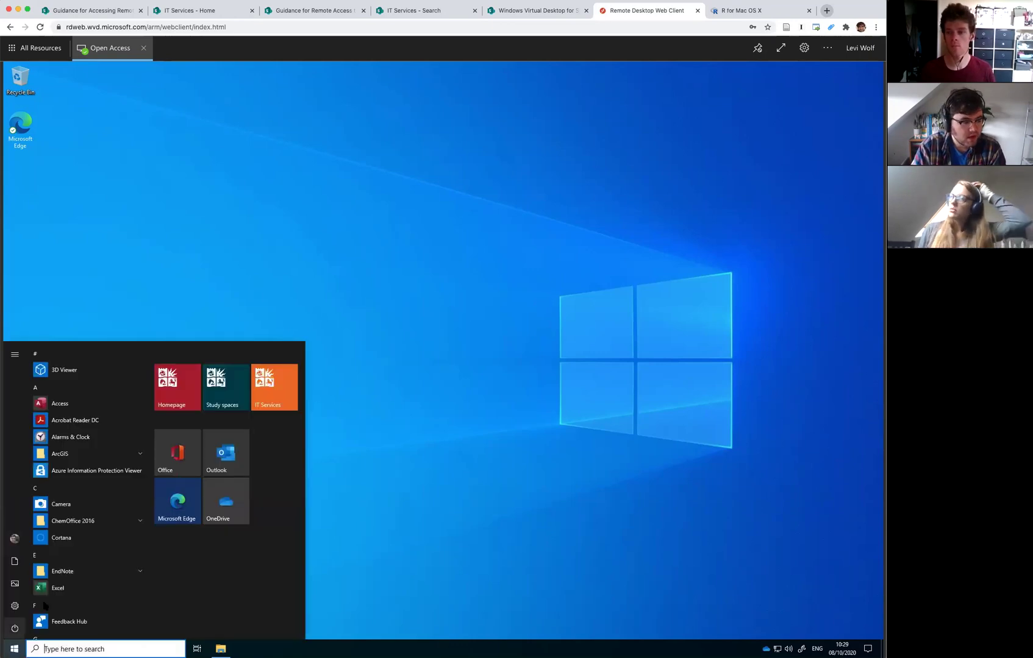
pyautogui.scroll(-10, 51, 589)
pyautogui.scroll(-3, 54, 583)
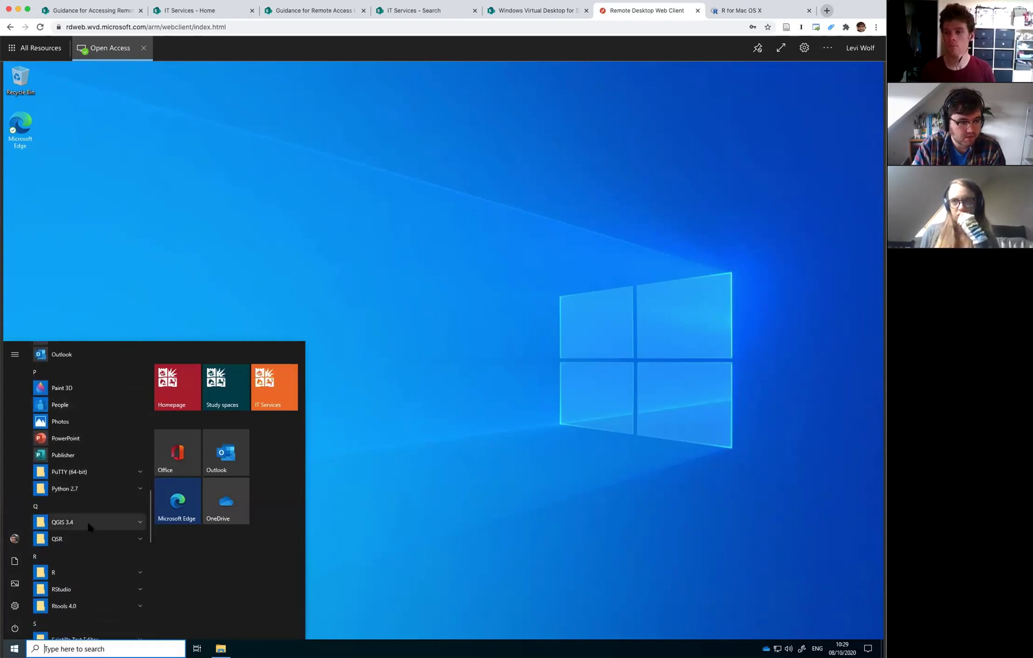
pyautogui.click(88, 590)
pyautogui.click(88, 607)
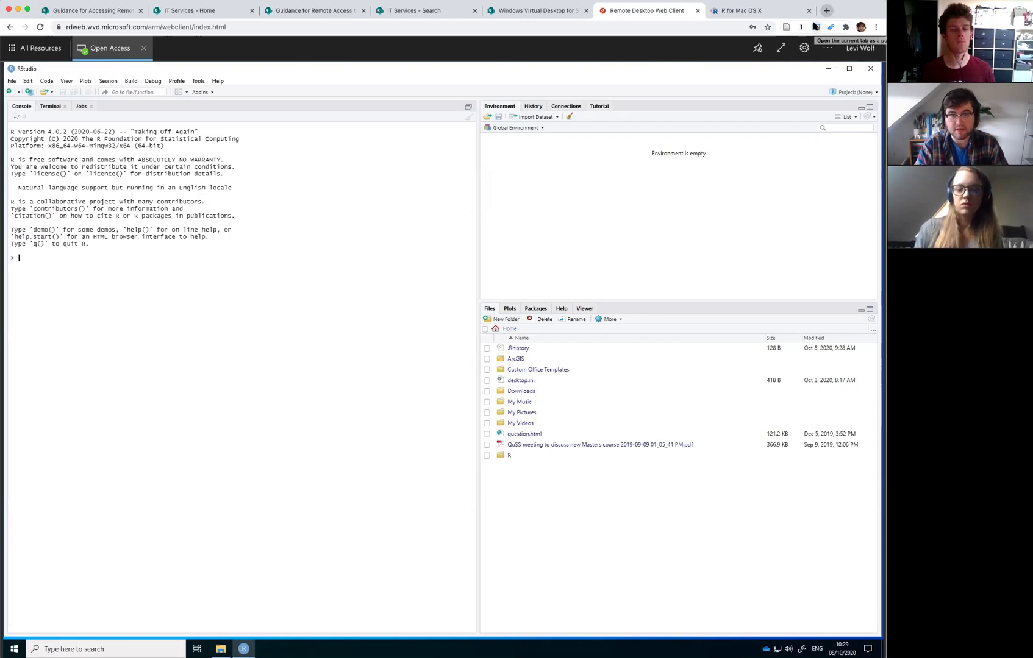
# - Show the Remote Desktop Web Client in a window without browser tabs and address bar, and maximize RStudio inside it
pyautogui.press('ctrl+super+f')
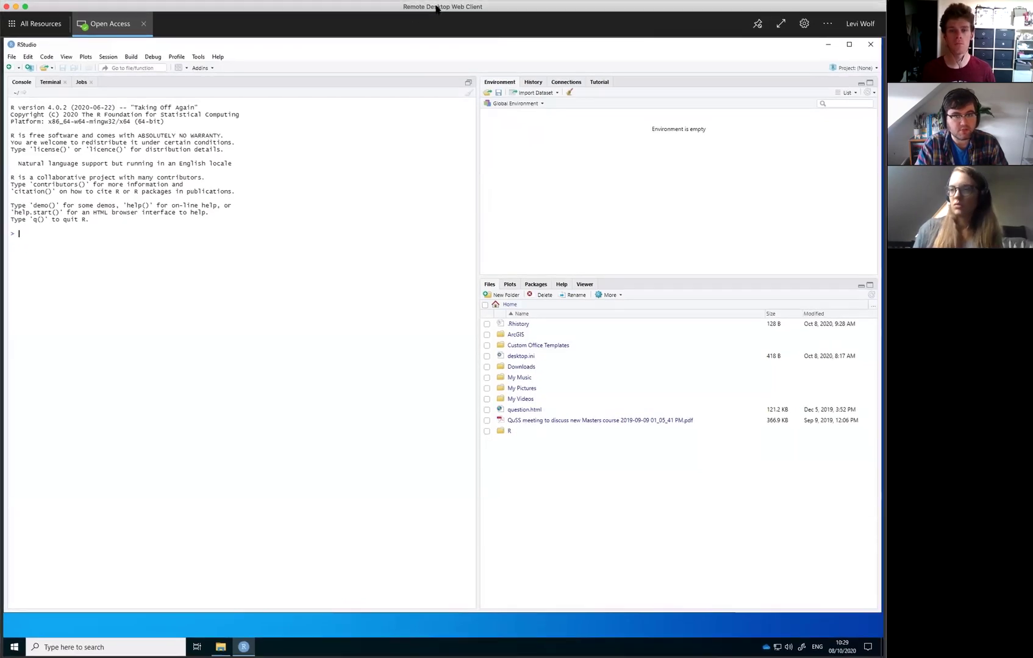
pyautogui.doubleClick(399, 47)
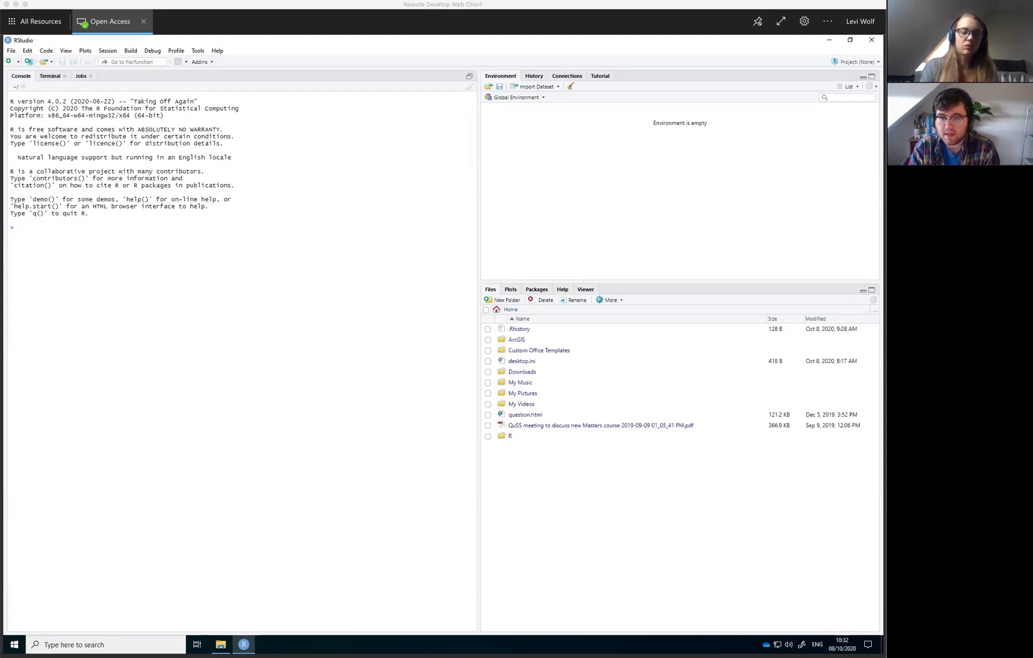
pyautogui.click(197, 498)
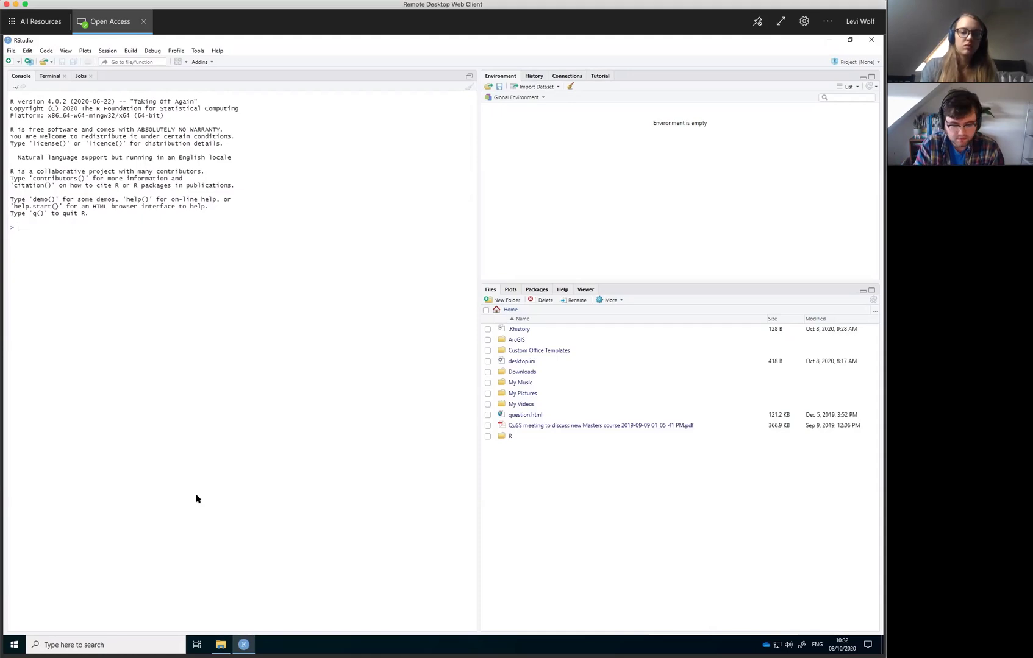
# - Load the tidyverse and lme4 packages in the remote RStudio console with library(tidyverse) and library(lme4)
pyautogui.write('librar')
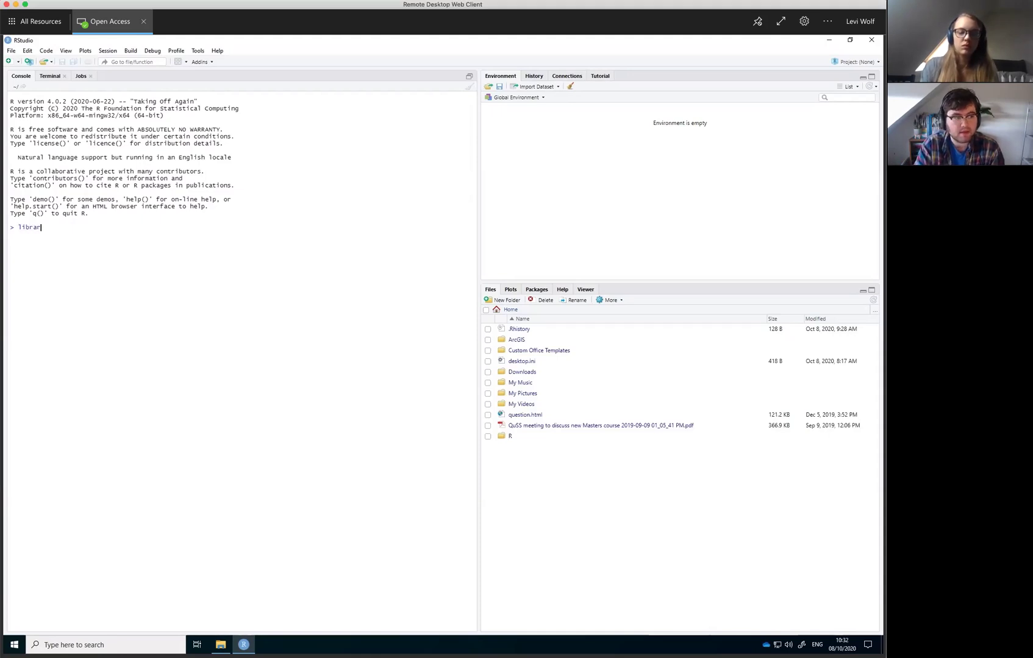
pyautogui.write('y(tidyverse')
pyautogui.press('Return')
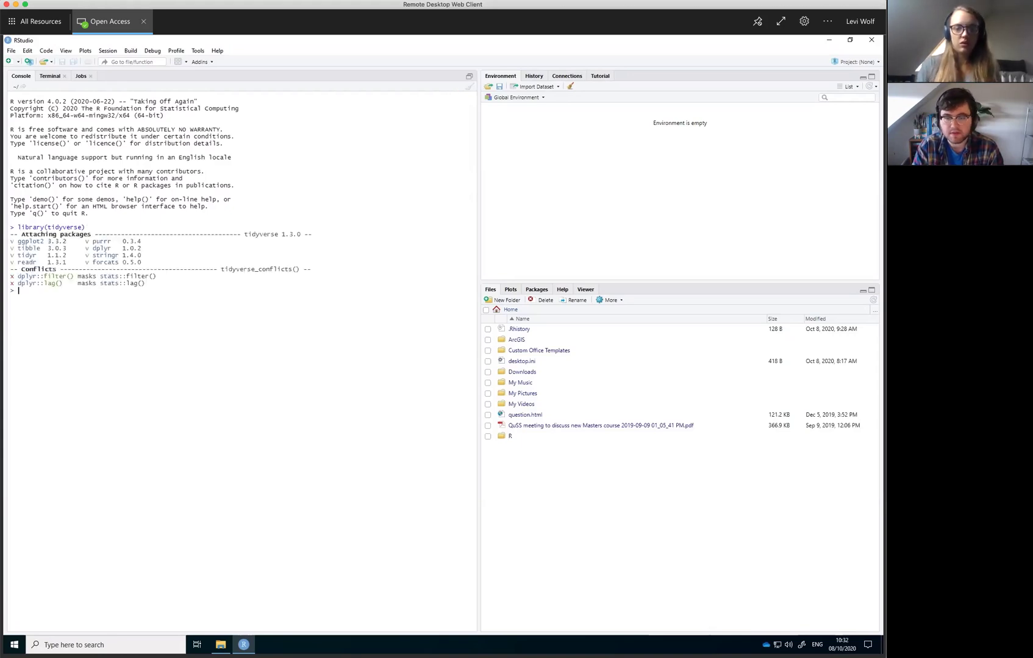
pyautogui.write('library(lme4)')
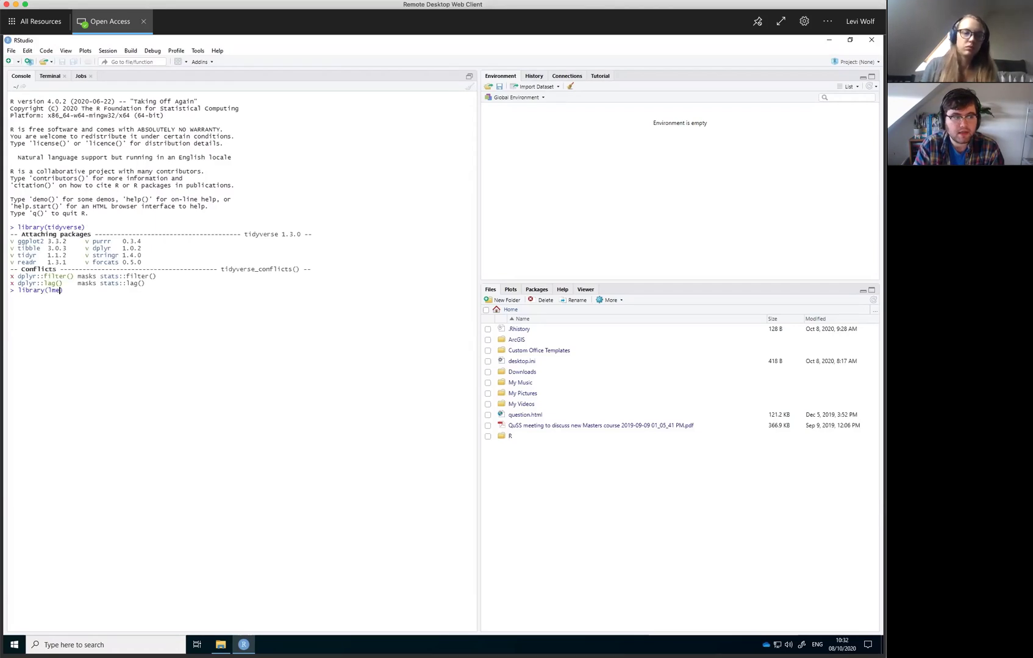
pyautogui.press('Return')
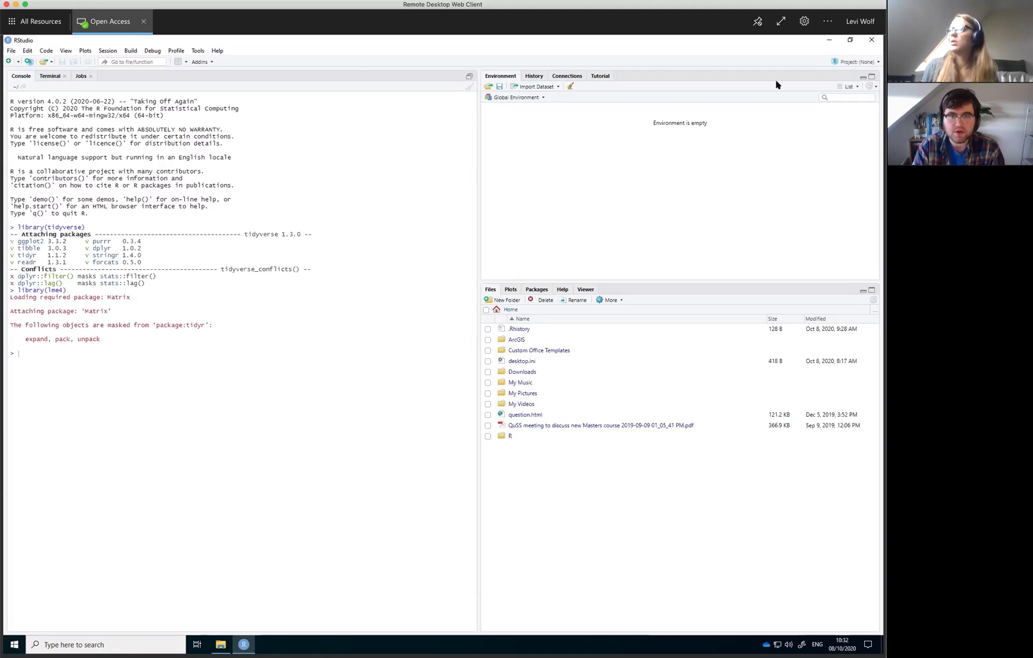
# - Look through the web client's settings, further options and resource list, and return to the Open Access session
pyautogui.click(803, 22)
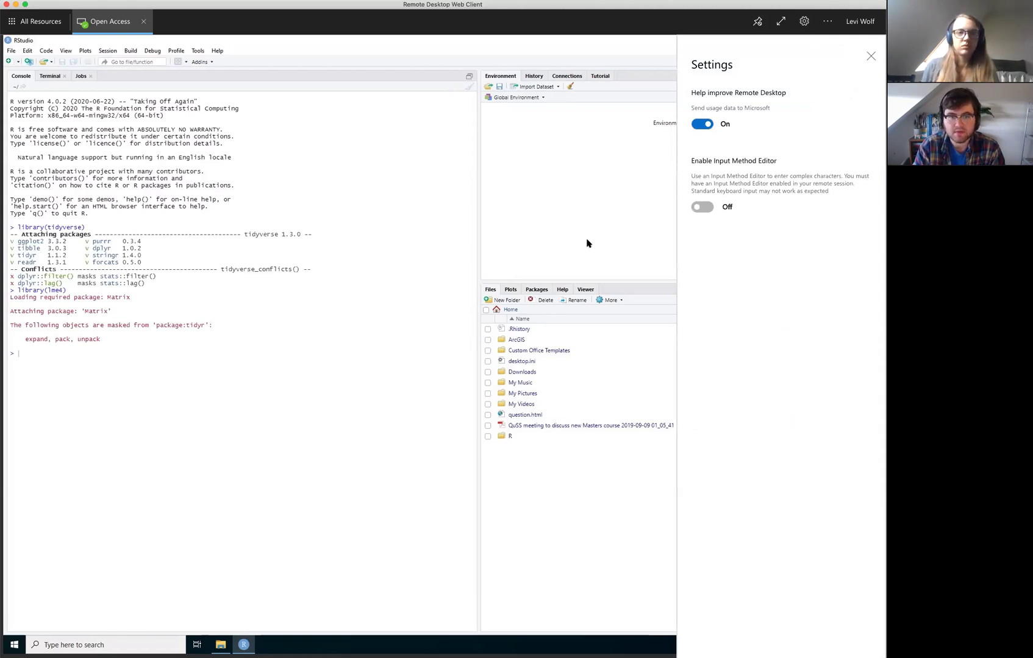
pyautogui.click(826, 22)
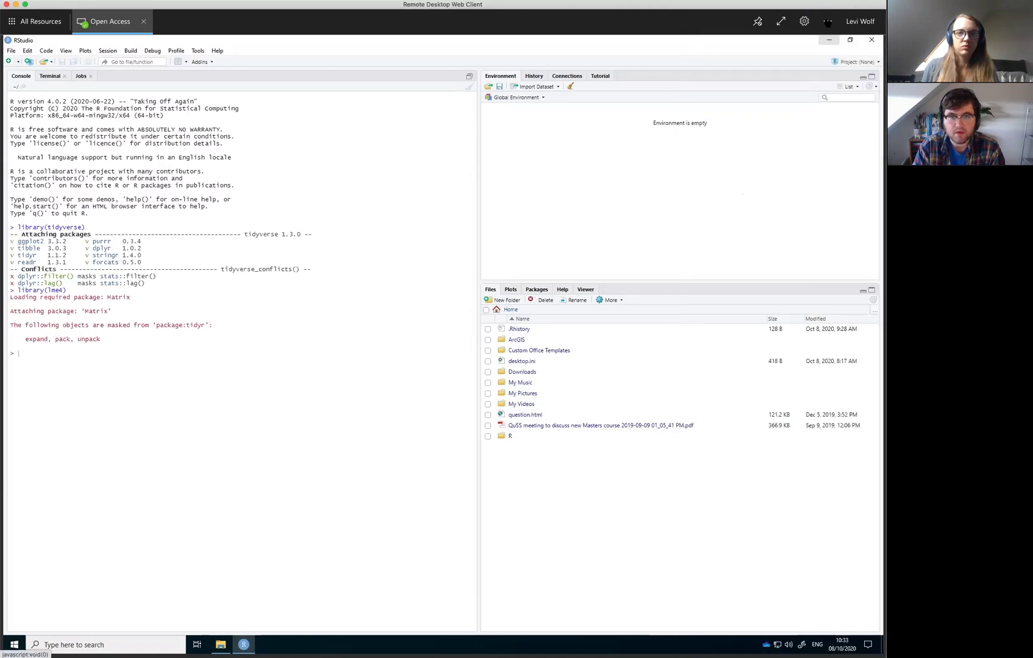
pyautogui.click(827, 23)
pyautogui.click(827, 23)
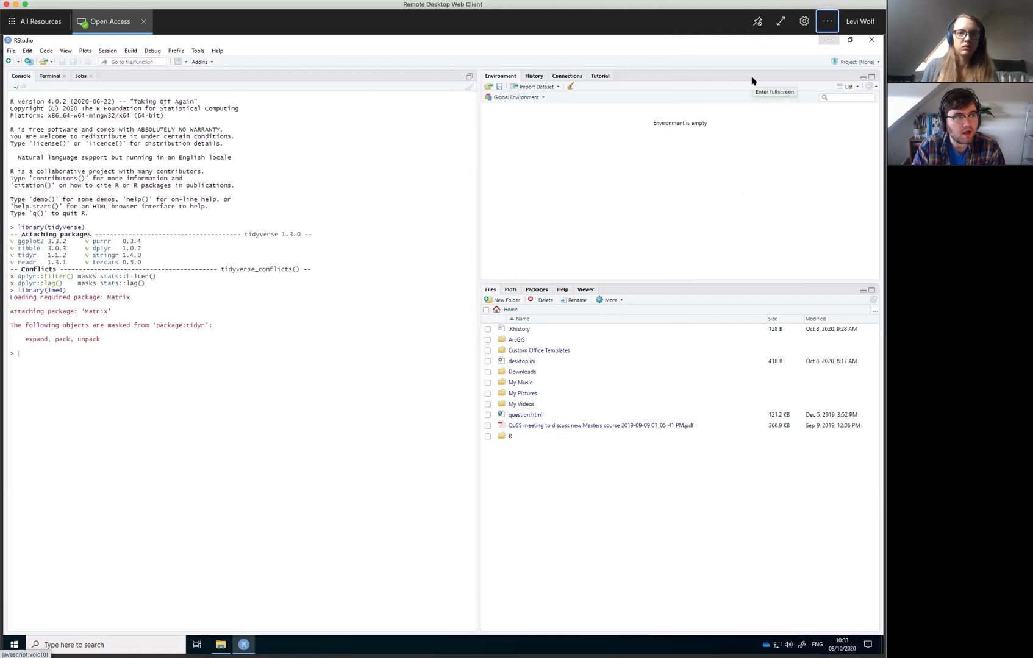
pyautogui.click(27, 25)
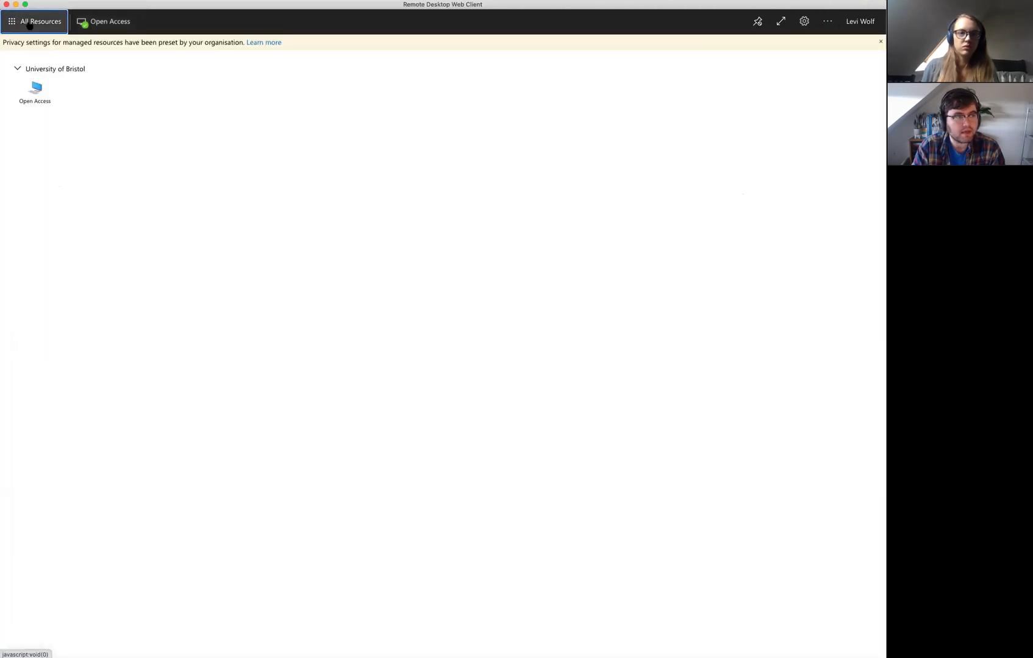
pyautogui.click(105, 22)
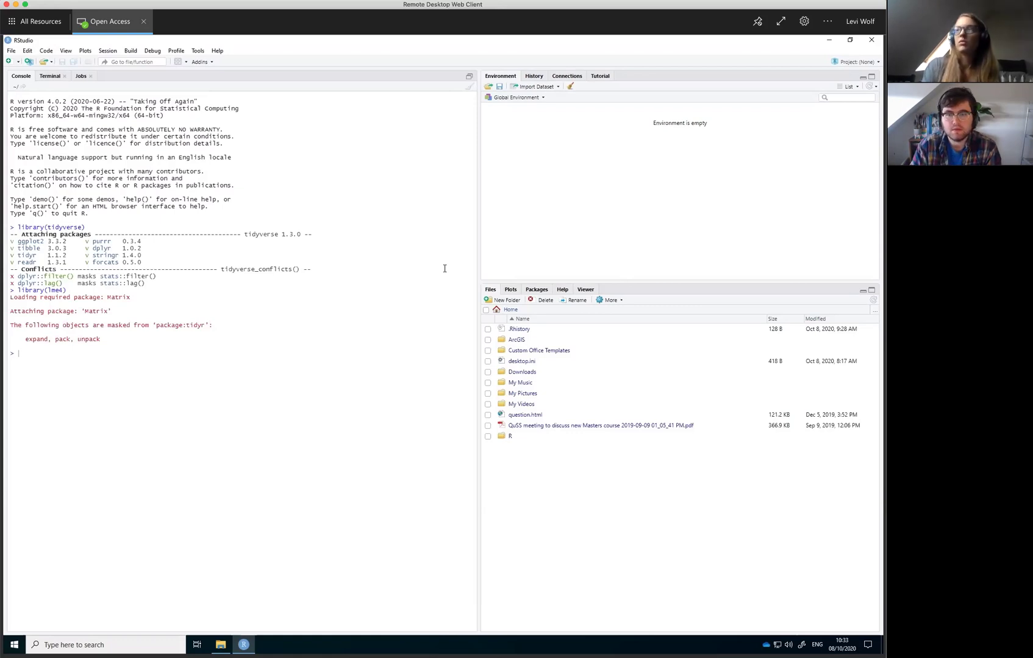
# - Switch to the local RStudio, enlarge the editor pane showing syllabus.Rmd, and bring up the open-file dialog
pyautogui.click(15, 4)
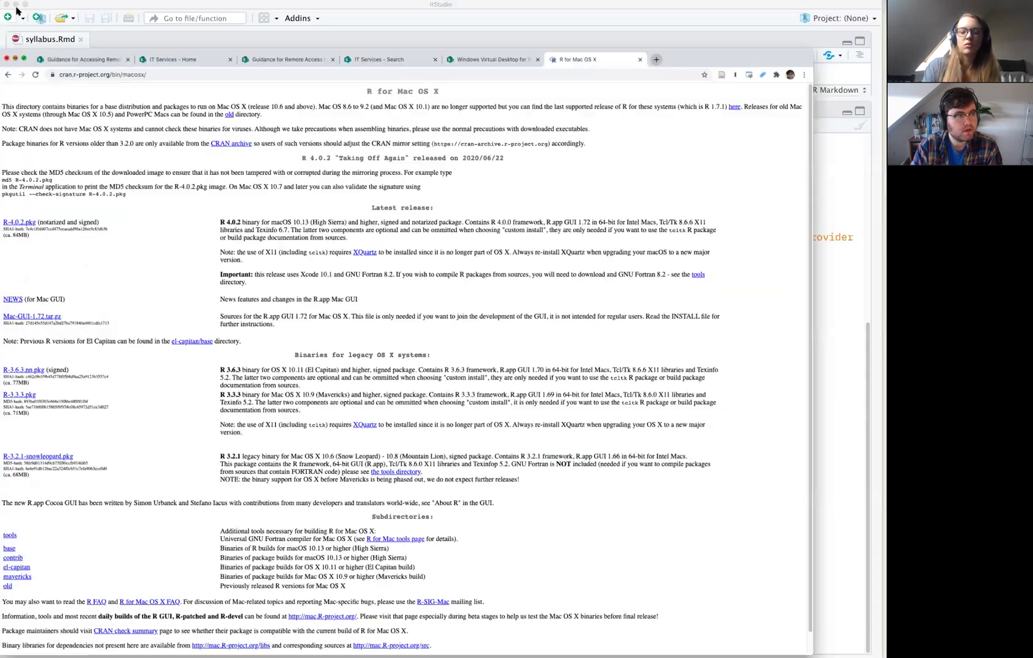
pyautogui.click(17, 8)
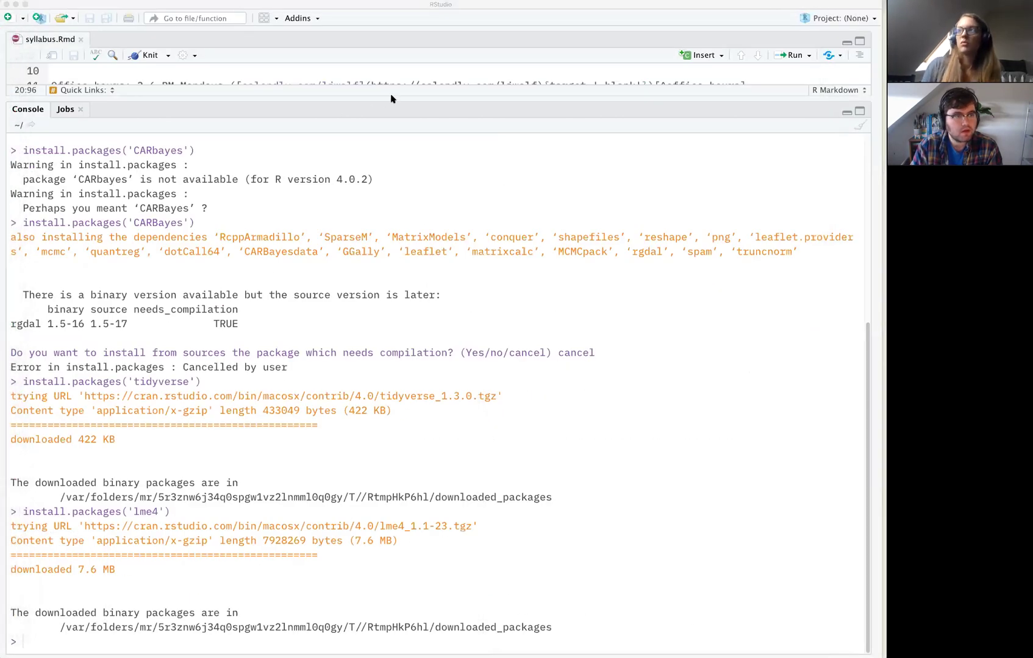
pyautogui.moveTo(398, 98); pyautogui.dragTo(400, 395)
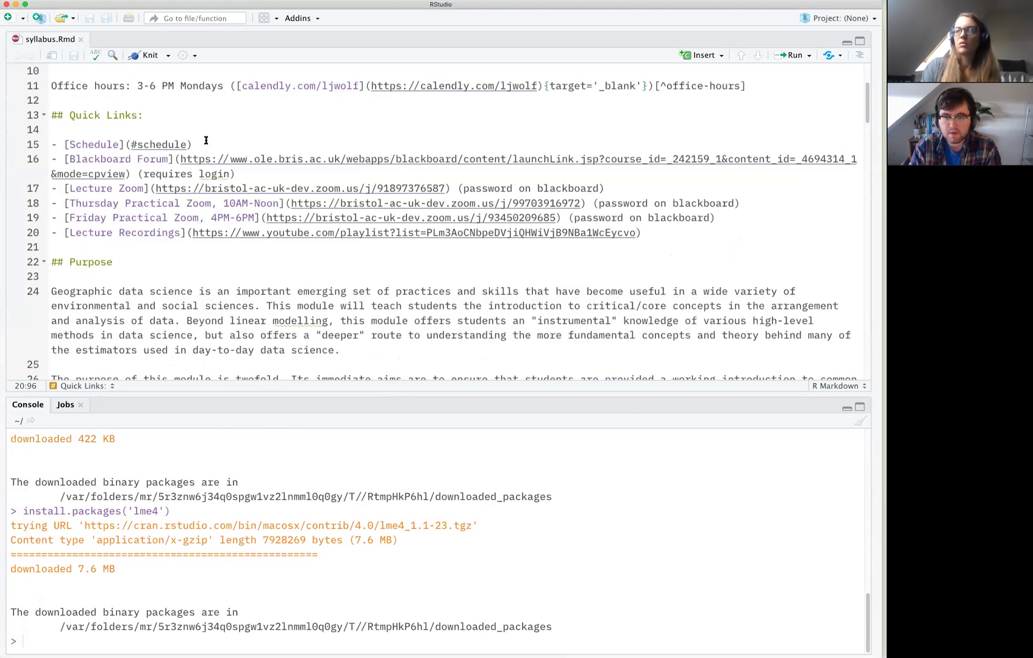
pyautogui.press('super+o')
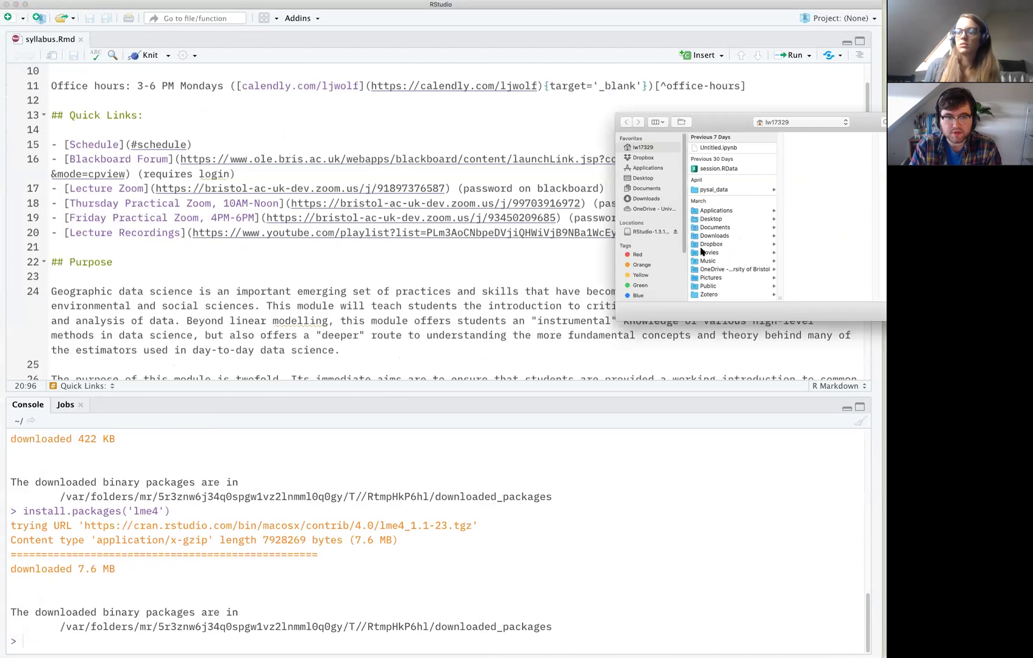
pyautogui.scroll(-1, 674, 234)
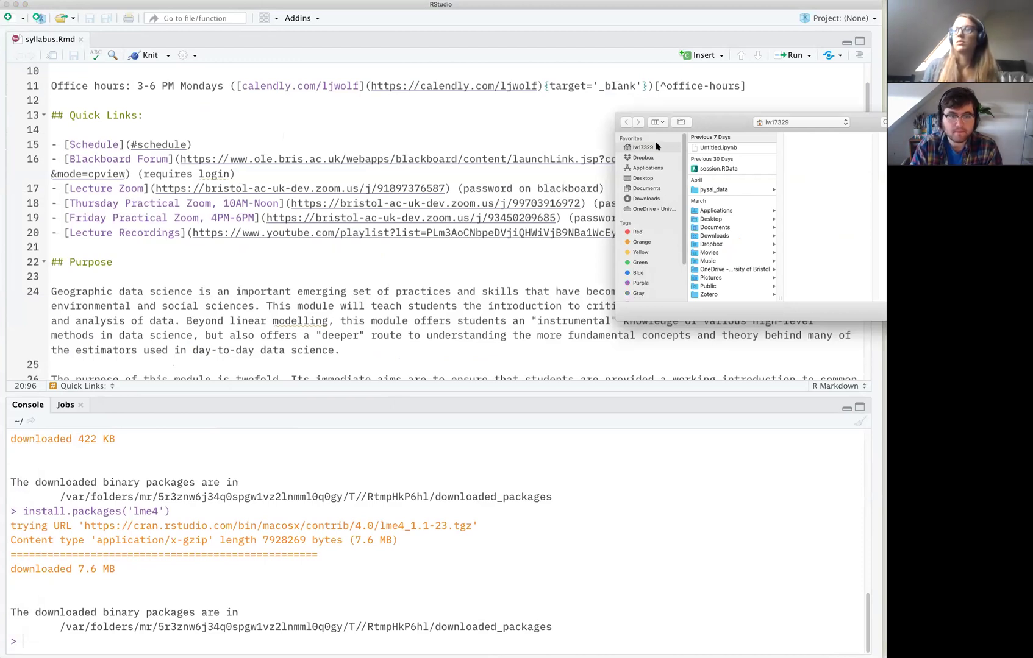
# - Switch back to the Remote Desktop Web Client and check its settings, resource list and further options for display controls
pyautogui.moveTo(2, 139)
pyautogui.rightClick(10, 84)
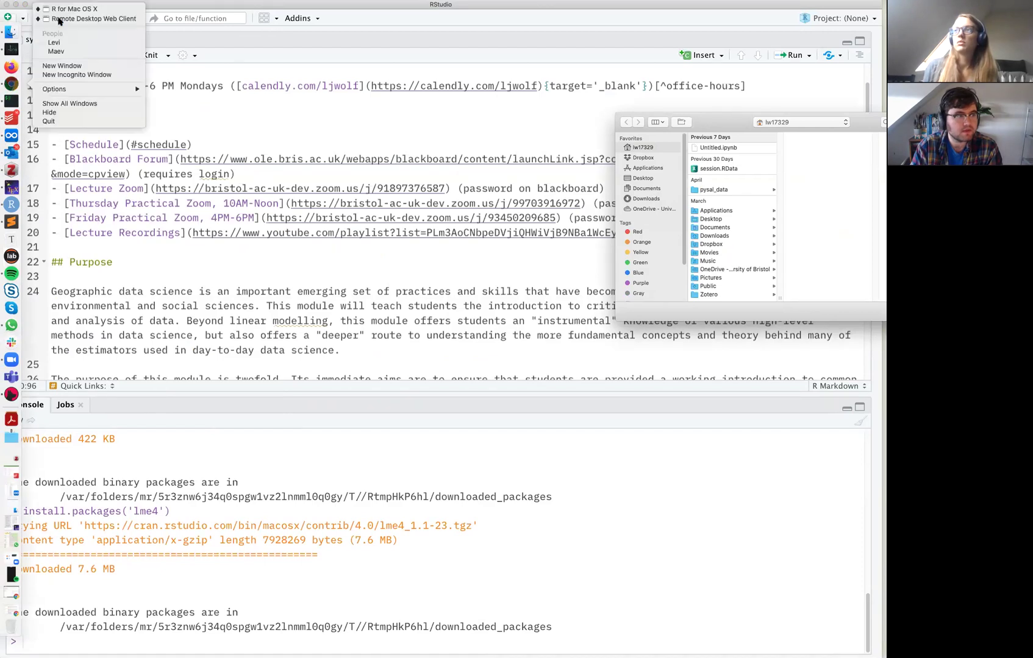
pyautogui.click(61, 19)
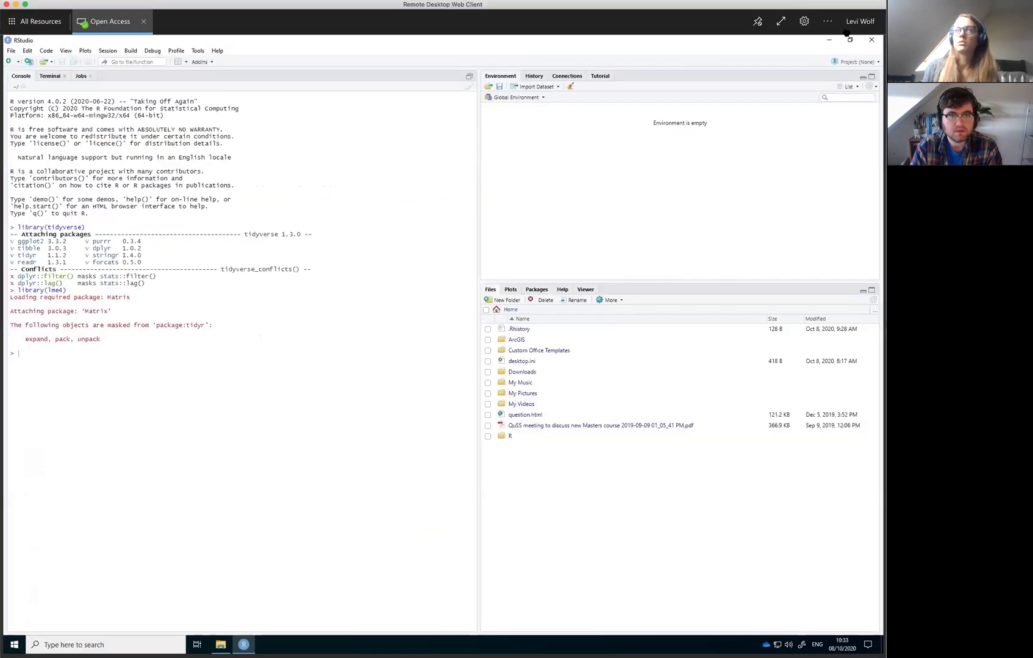
pyautogui.click(826, 22)
pyautogui.click(804, 21)
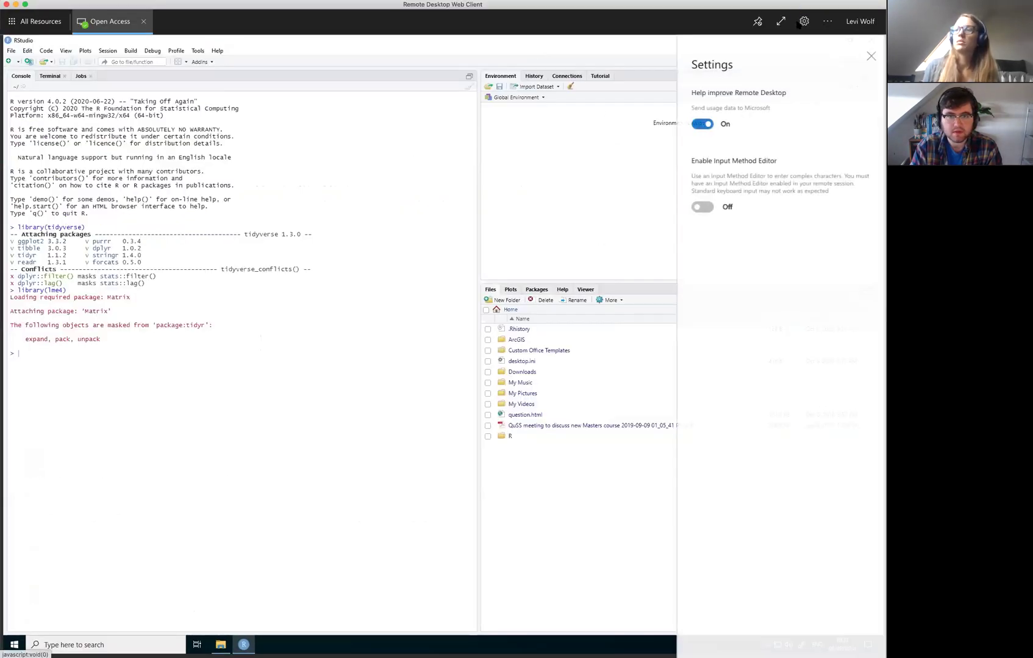
pyautogui.press('Escape')
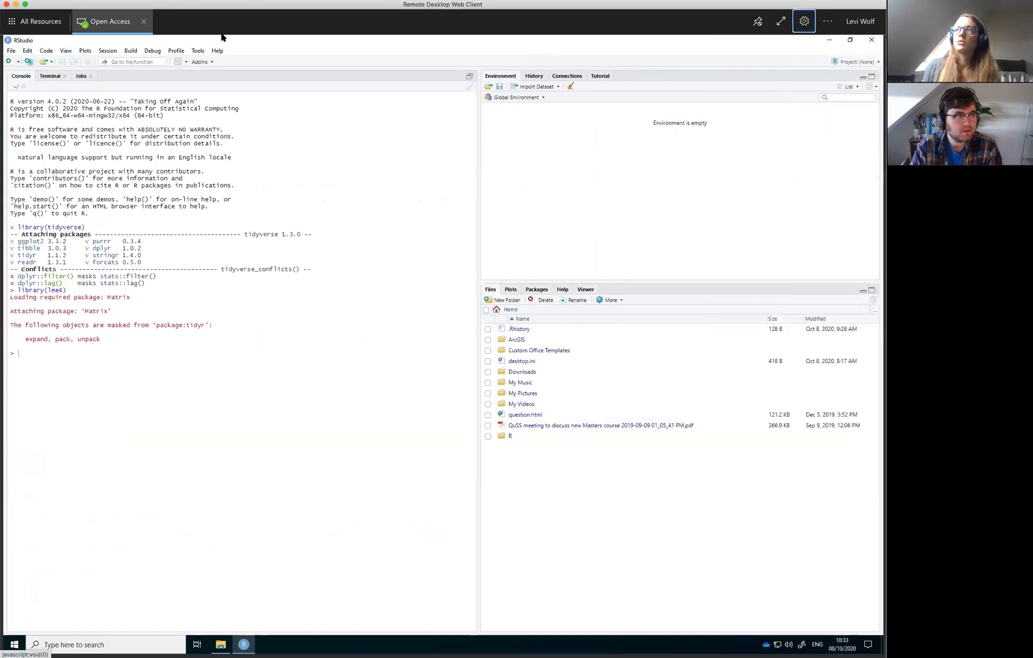
pyautogui.click(21, 24)
pyautogui.click(82, 22)
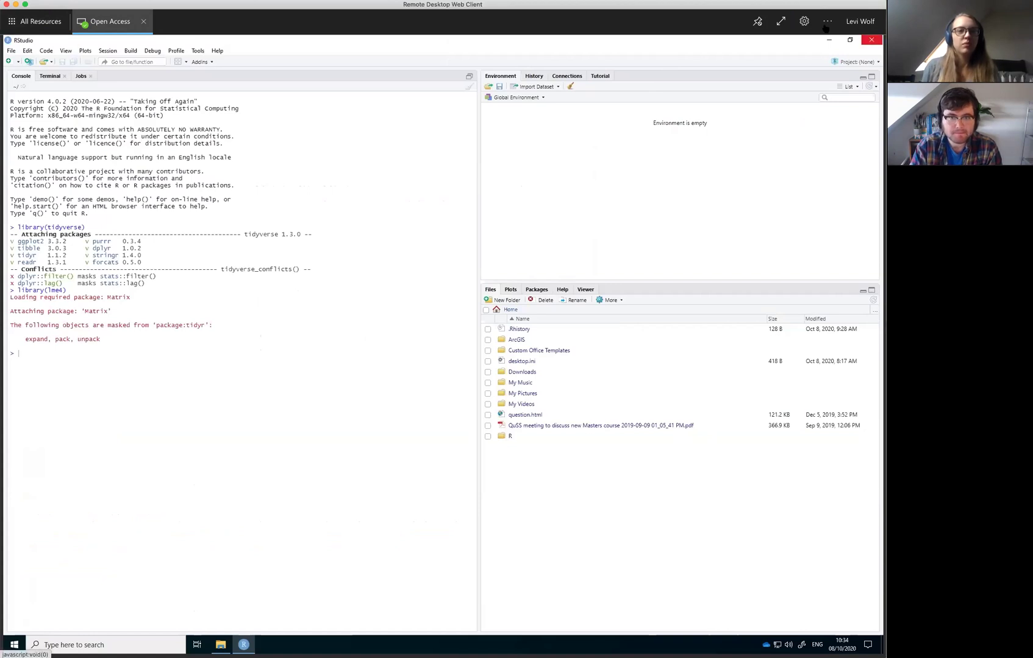
pyautogui.click(827, 23)
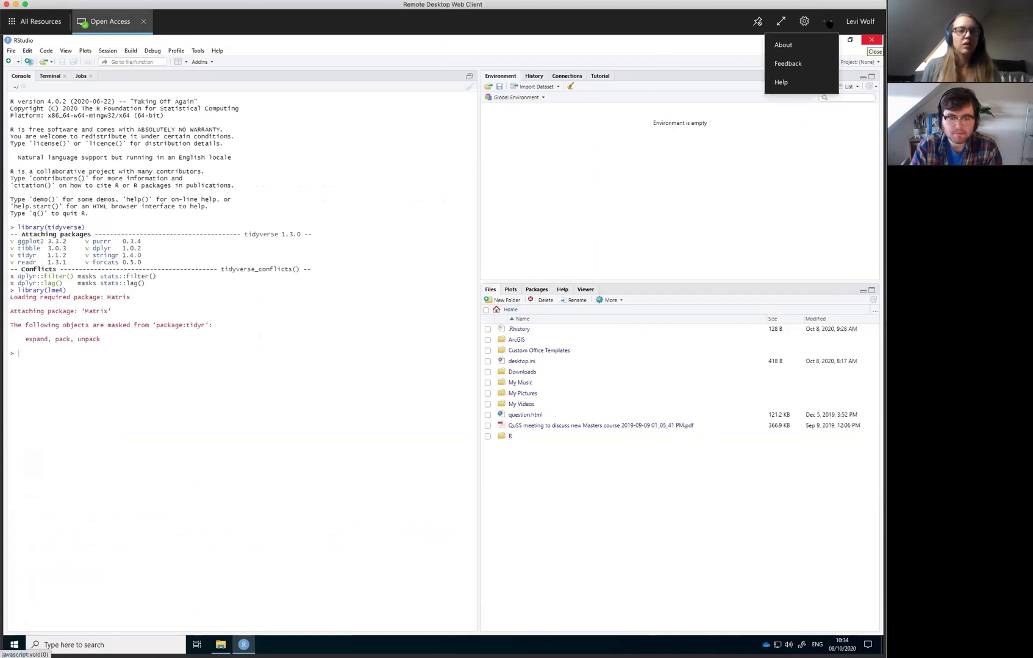
pyautogui.click(828, 23)
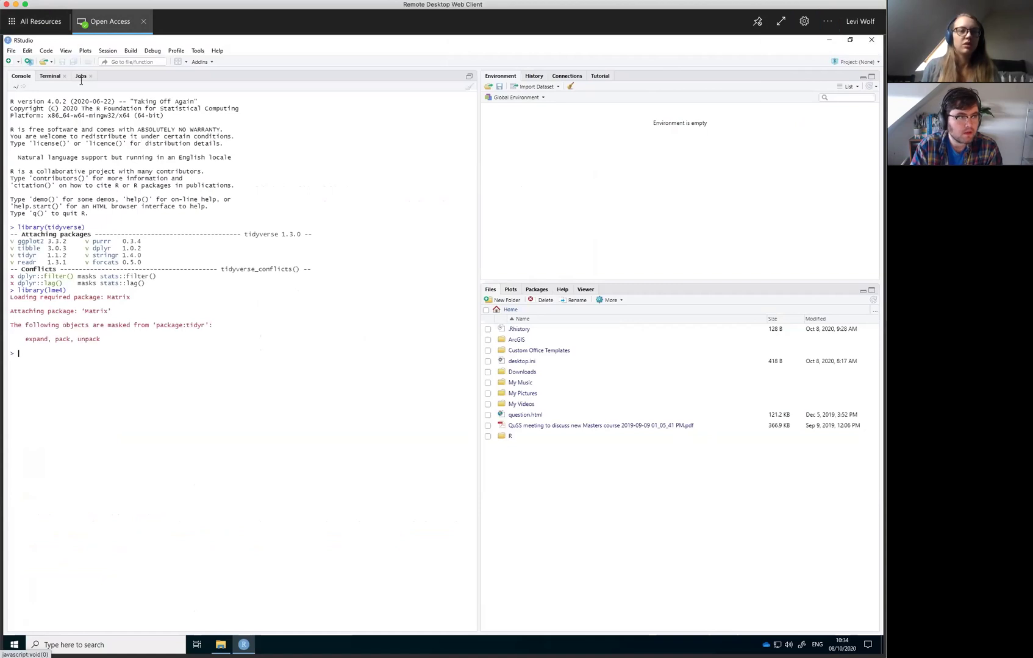
# - Inspect the zoom setting among the remote RStudio's global Appearance options, and dismiss the options without changes
pyautogui.click(197, 51)
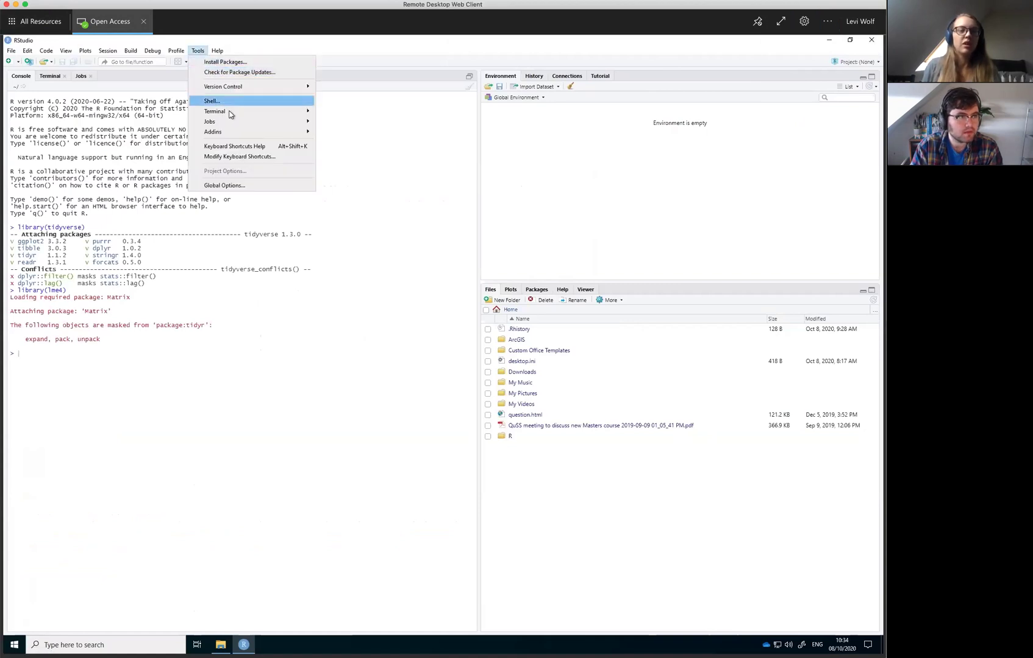
pyautogui.click(250, 184)
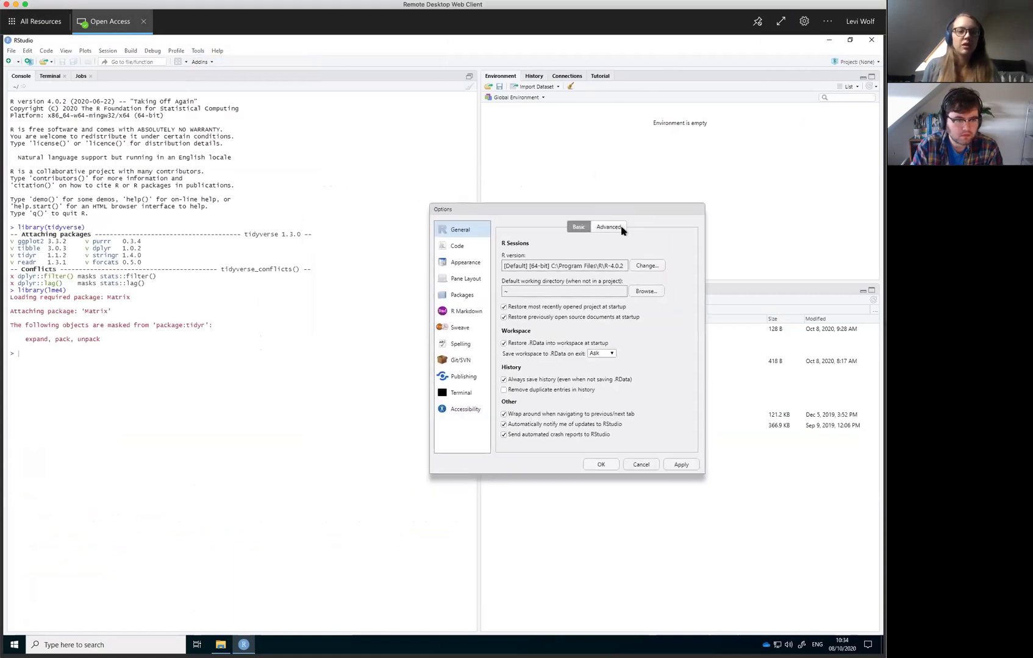
pyautogui.click(468, 276)
pyautogui.click(476, 269)
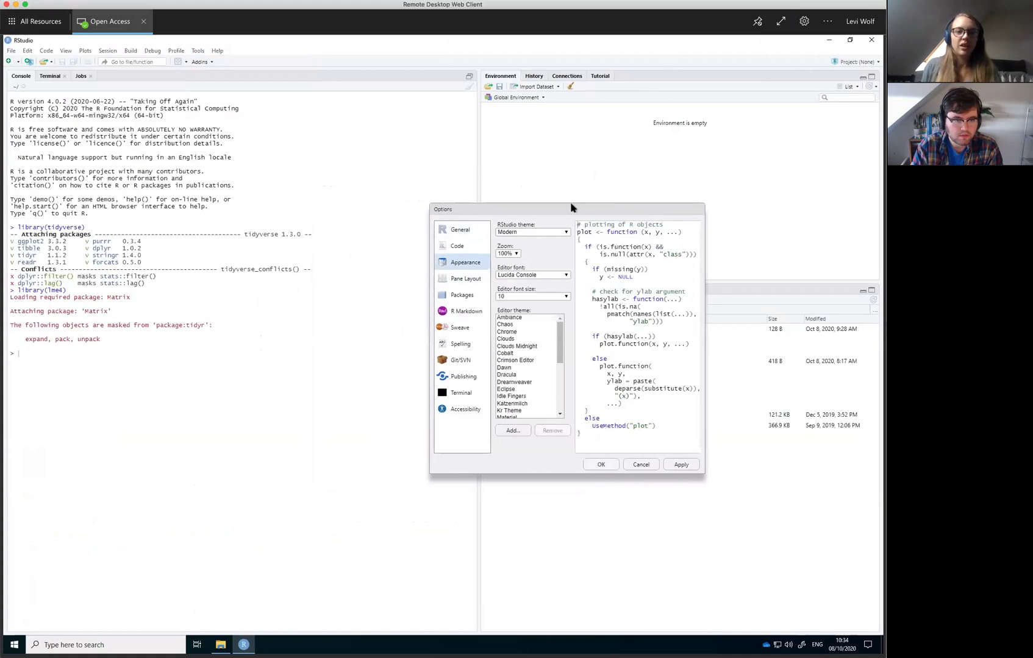
pyautogui.moveTo(571, 208); pyautogui.dragTo(644, 177)
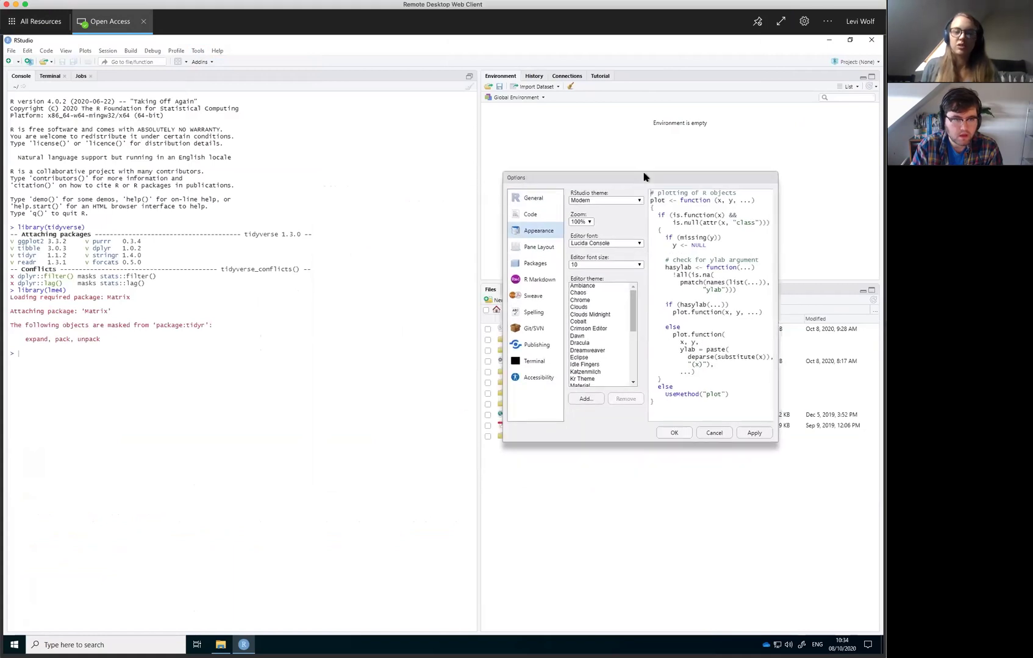
pyautogui.click(589, 222)
pyautogui.click(588, 221)
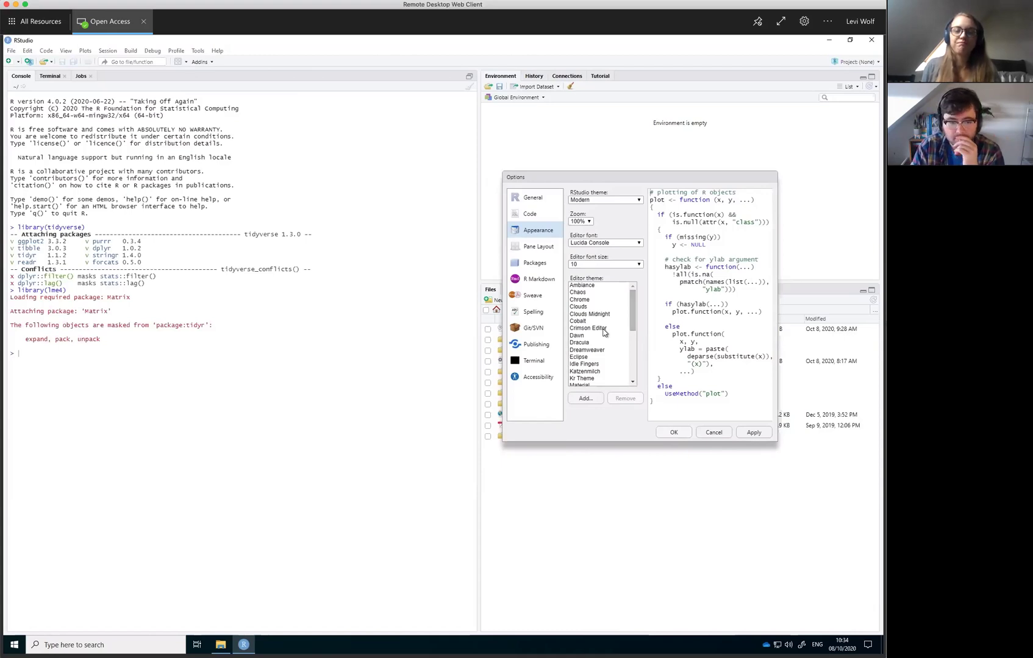
pyautogui.click(714, 433)
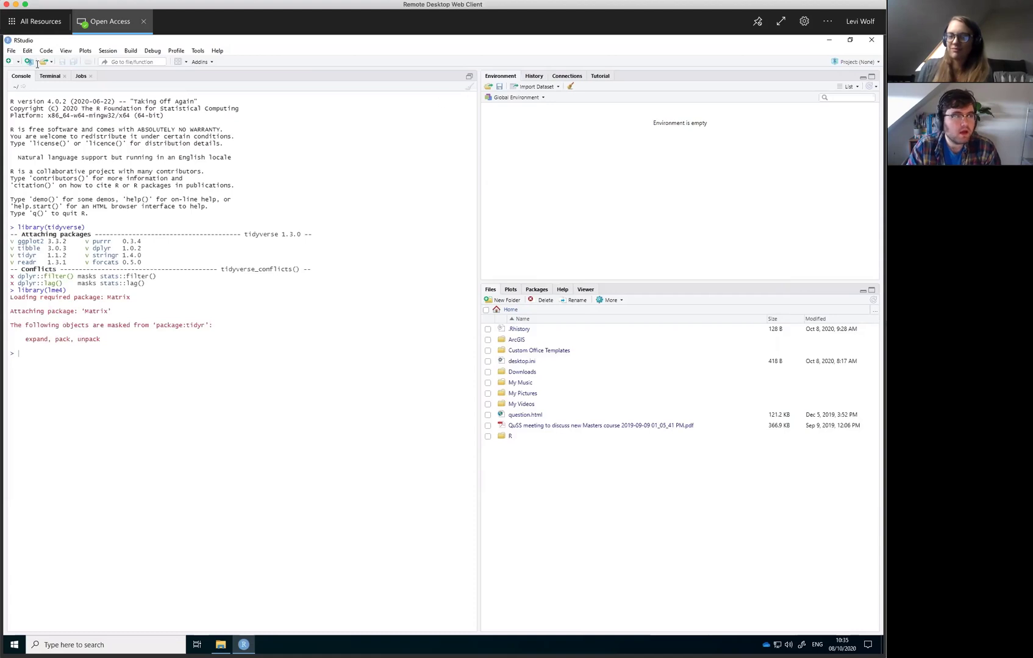
# - Switch to the local RStudio and open 00-workbook.Rmd from the Dropbox folder work/teaching/gds/content/workbooks
pyautogui.click(15, 5)
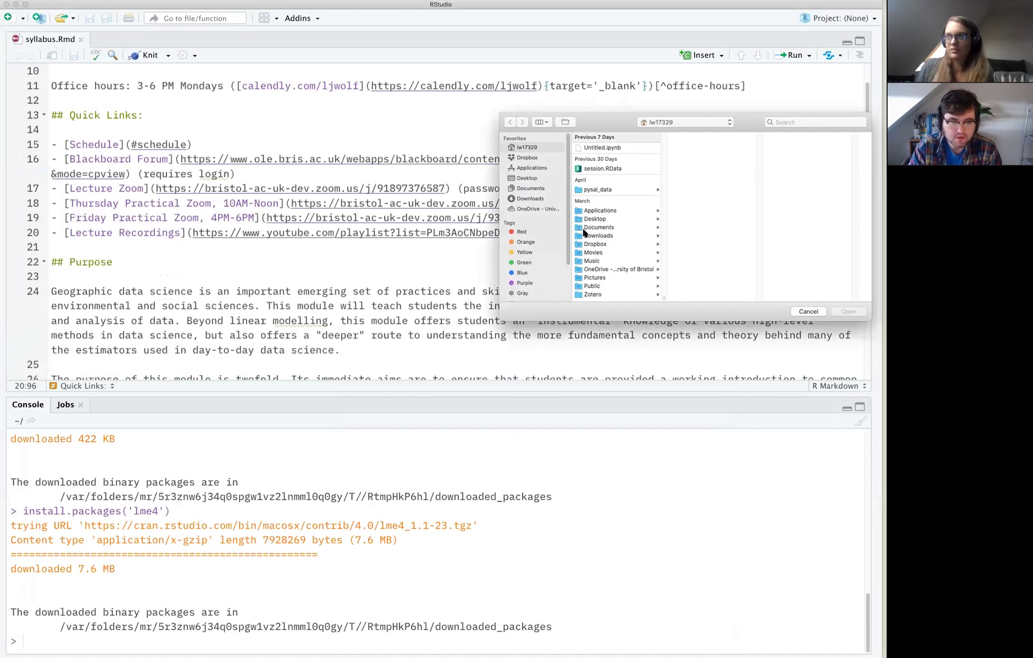
pyautogui.click(605, 244)
pyautogui.scroll(-4, 707, 274)
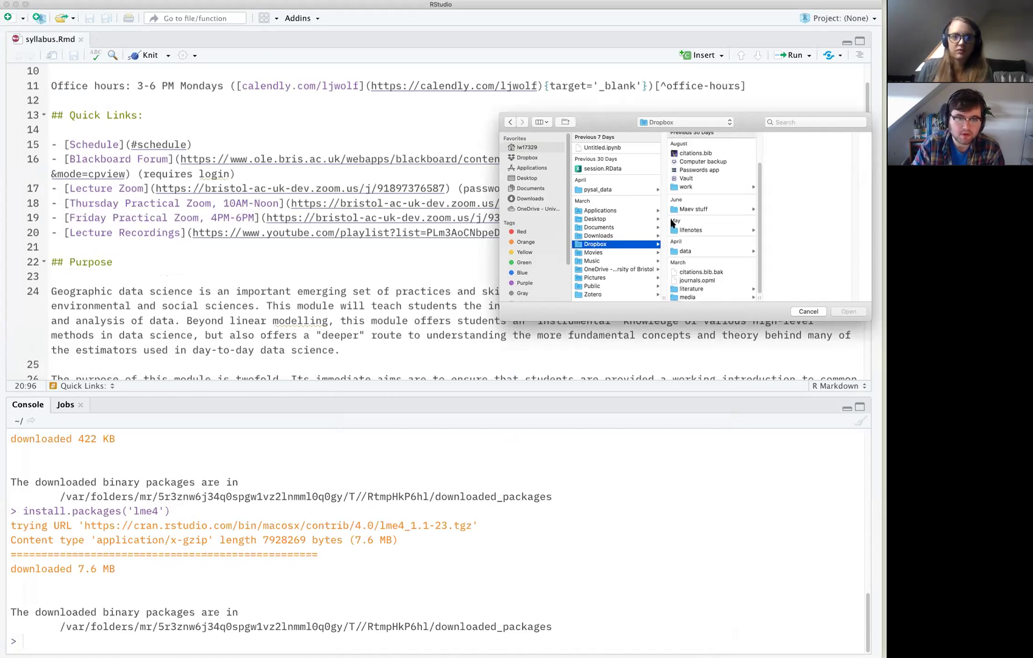
pyautogui.scroll(3, 689, 195)
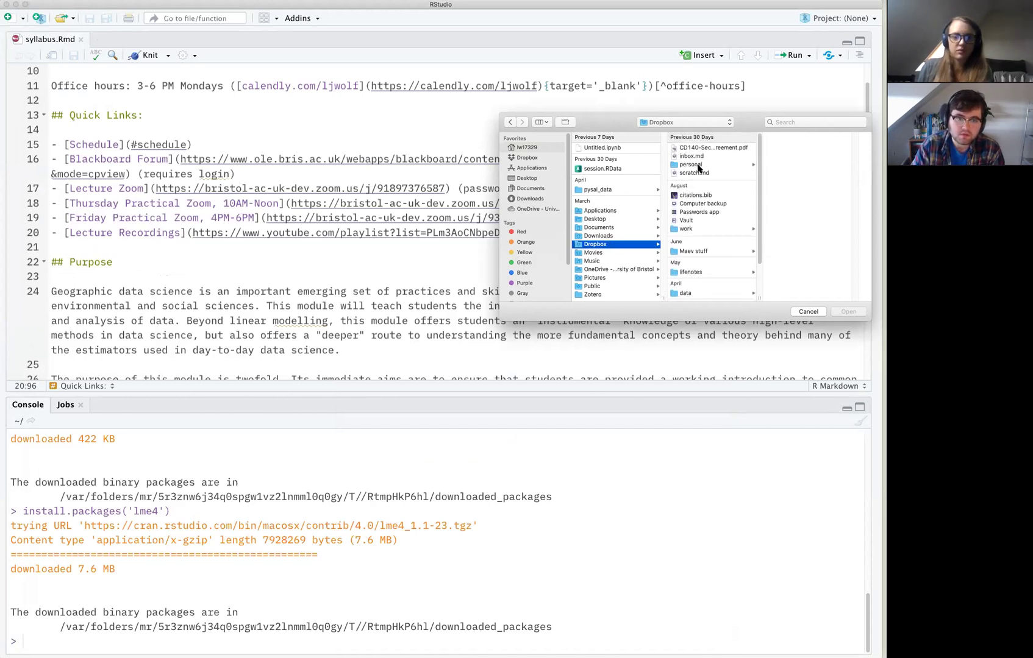
pyautogui.click(685, 229)
pyautogui.click(790, 251)
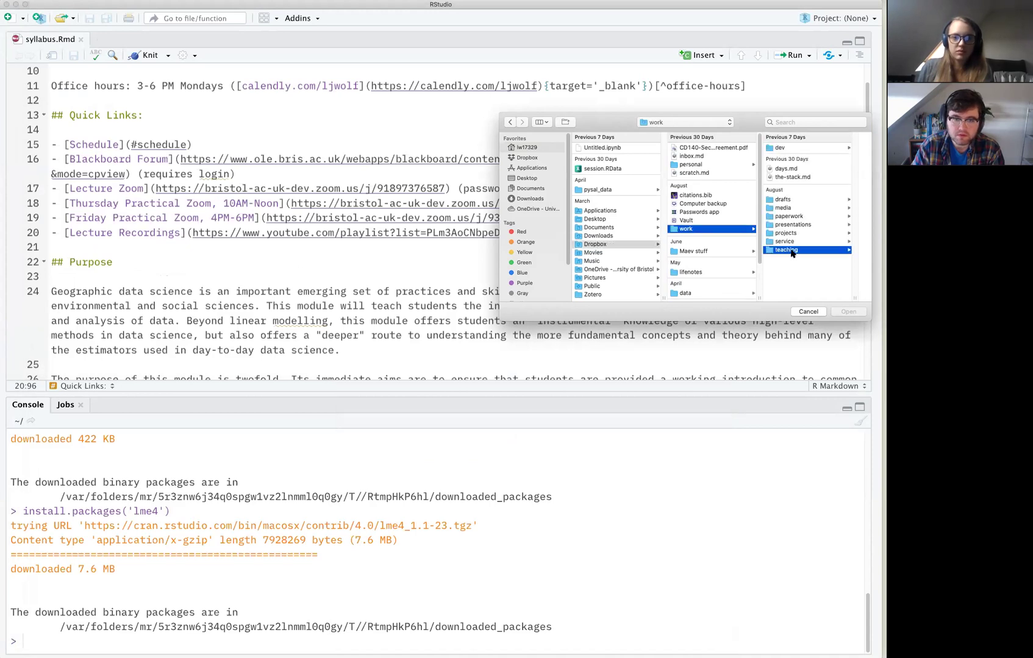
pyautogui.scroll(-2, 807, 244)
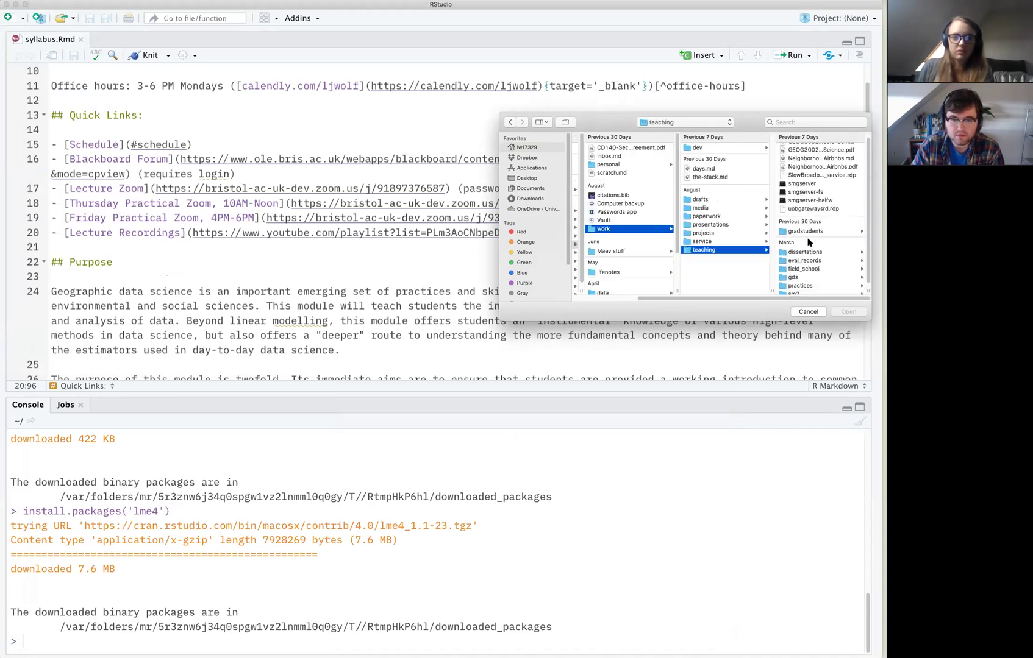
pyautogui.scroll(-1, 808, 244)
pyautogui.click(799, 277)
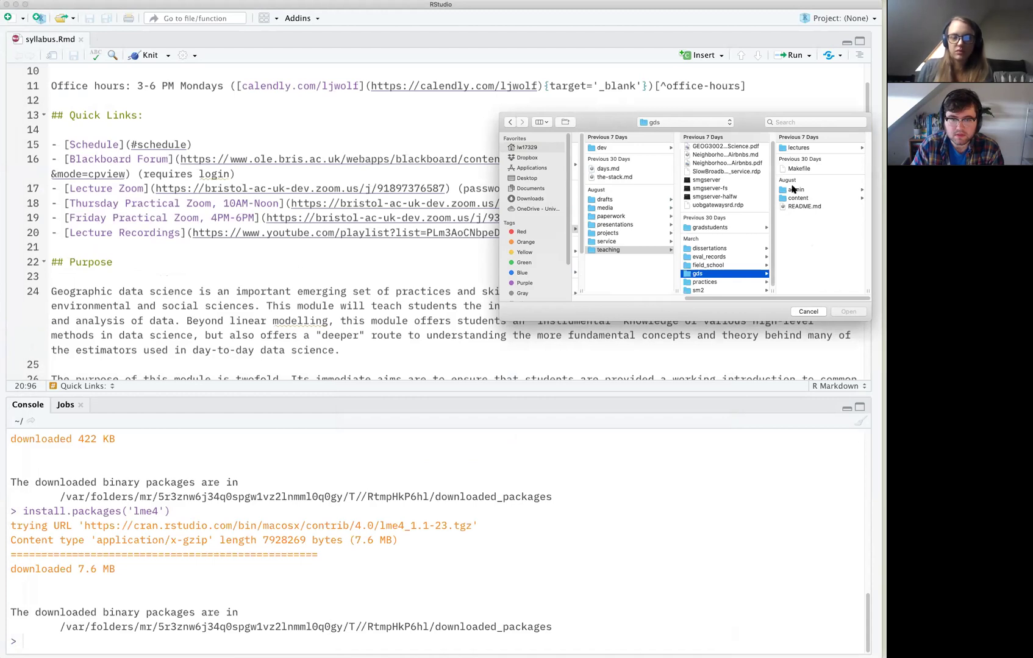
pyautogui.click(798, 198)
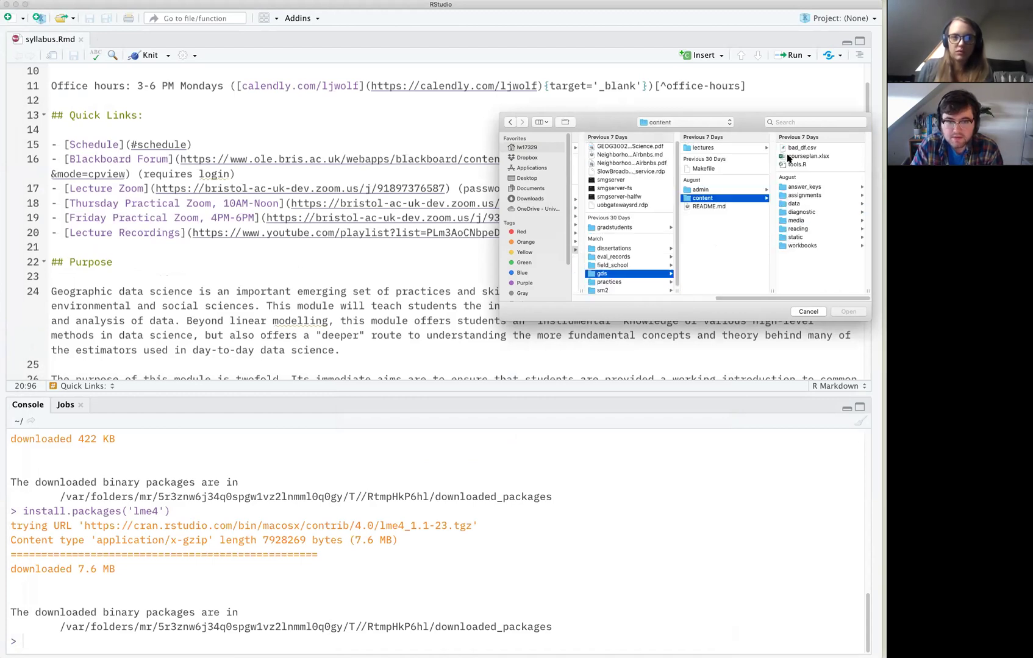
pyautogui.click(802, 245)
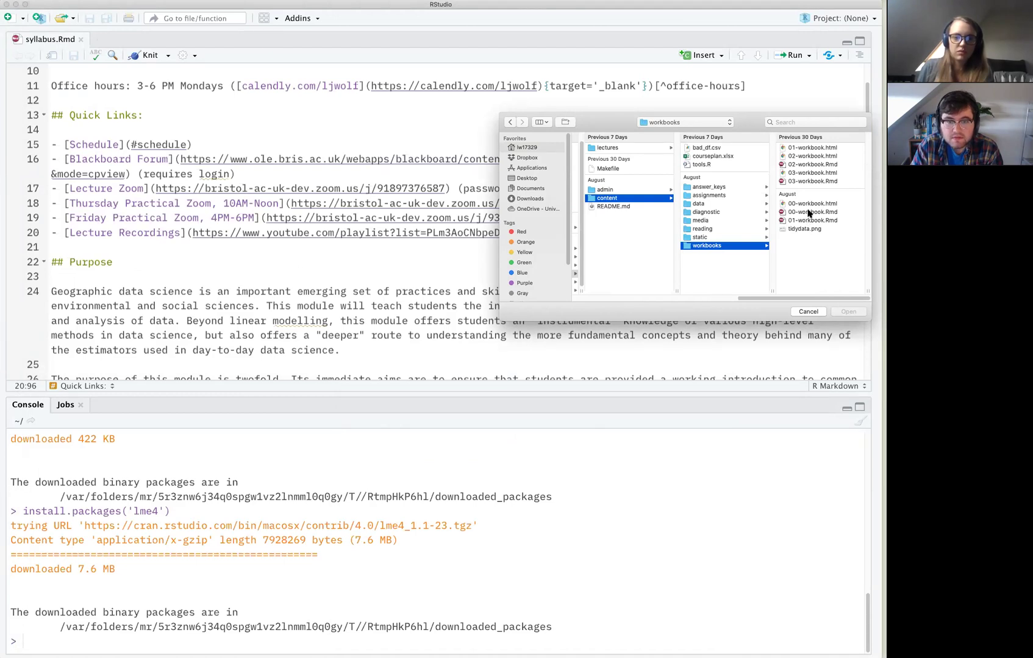
pyautogui.doubleClick(809, 212)
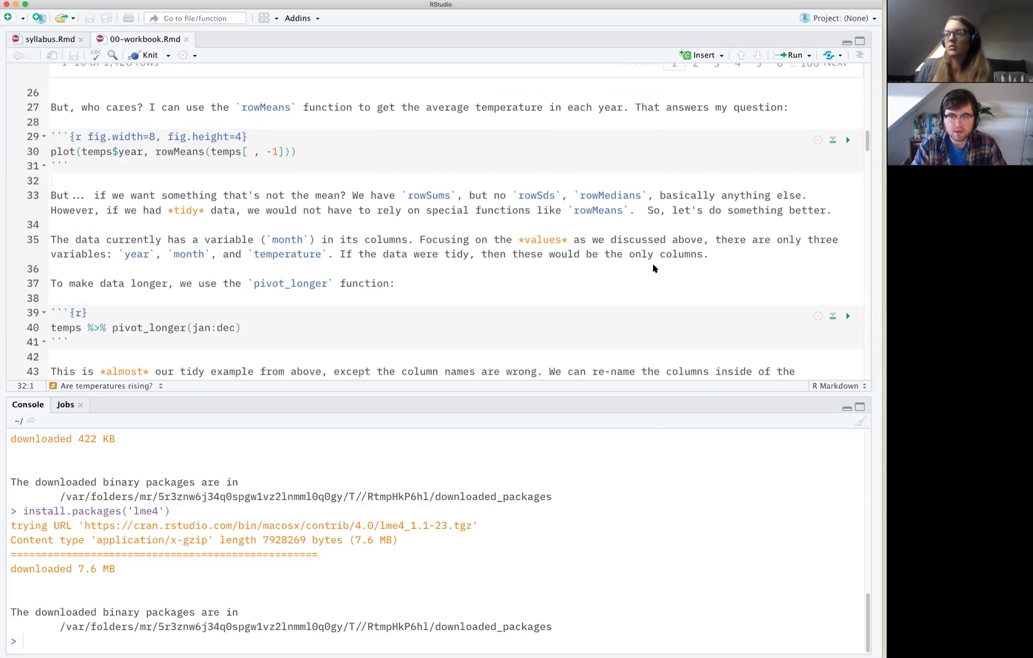
# - Find the passage in 00-workbook.Rmd that uses the pipe in the long_temps chunks
pyautogui.click(527, 293)
pyautogui.scroll(-5, 528, 292)
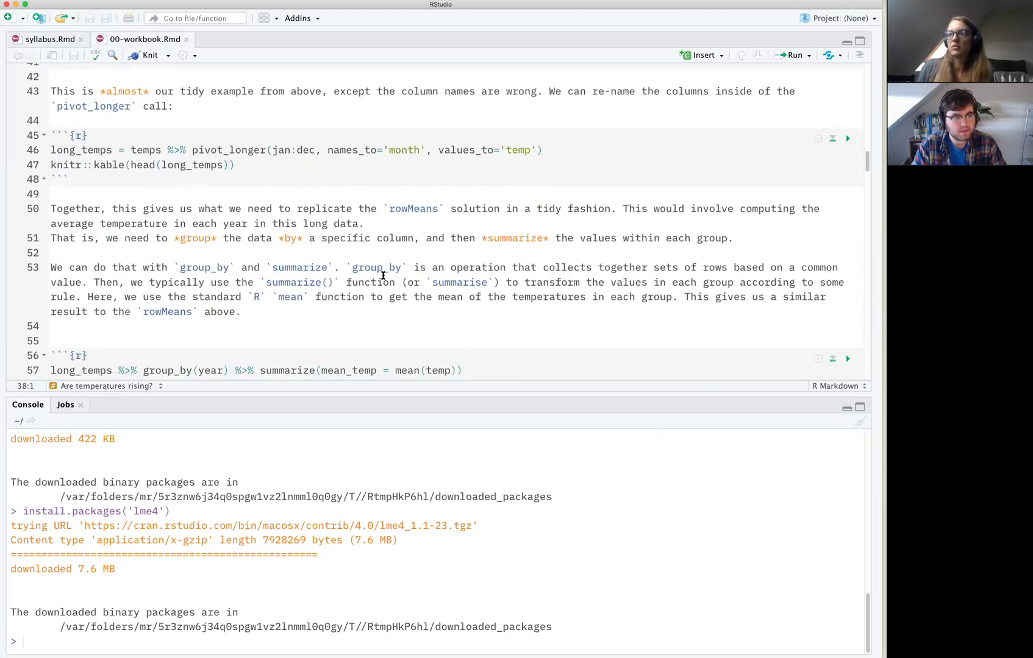
pyautogui.scroll(-1, 383, 275)
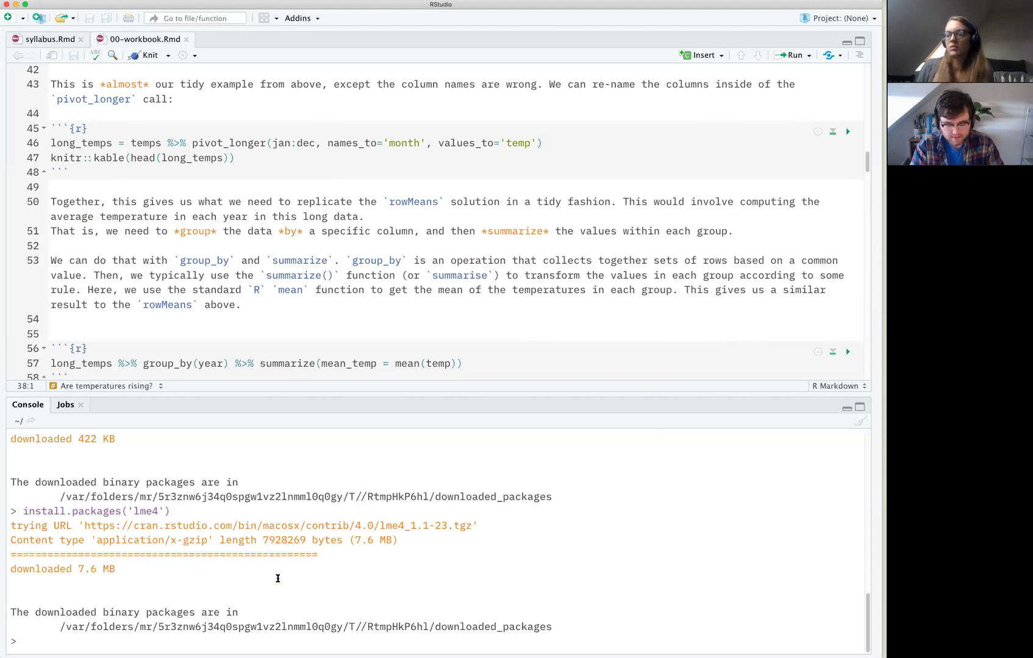
# - Enter the pipe operator %>% in the console, then magnify the interface and enlarge the console pane
pyautogui.write('>%')
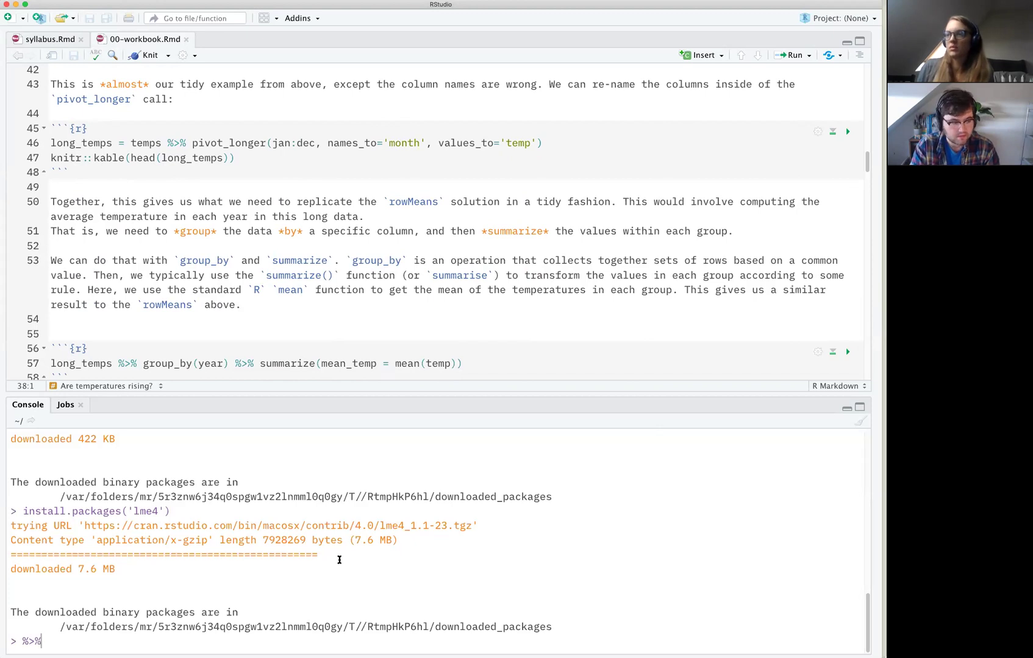
pyautogui.press('super+equal')
pyautogui.press('super+equal')
pyautogui.press('super+equal')
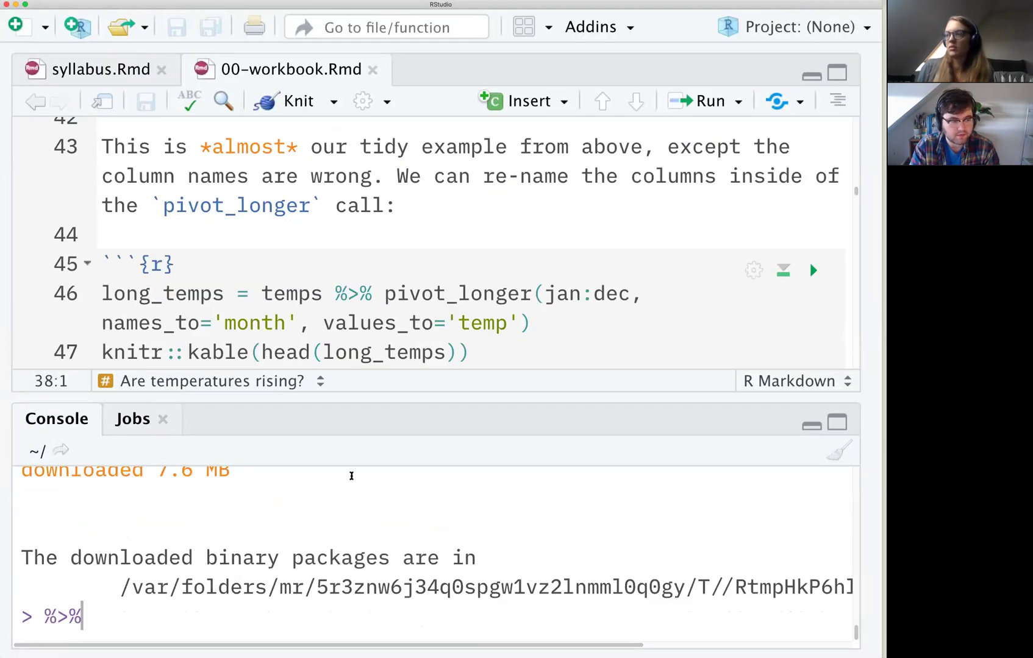
pyautogui.moveTo(394, 404); pyautogui.dragTo(408, 281)
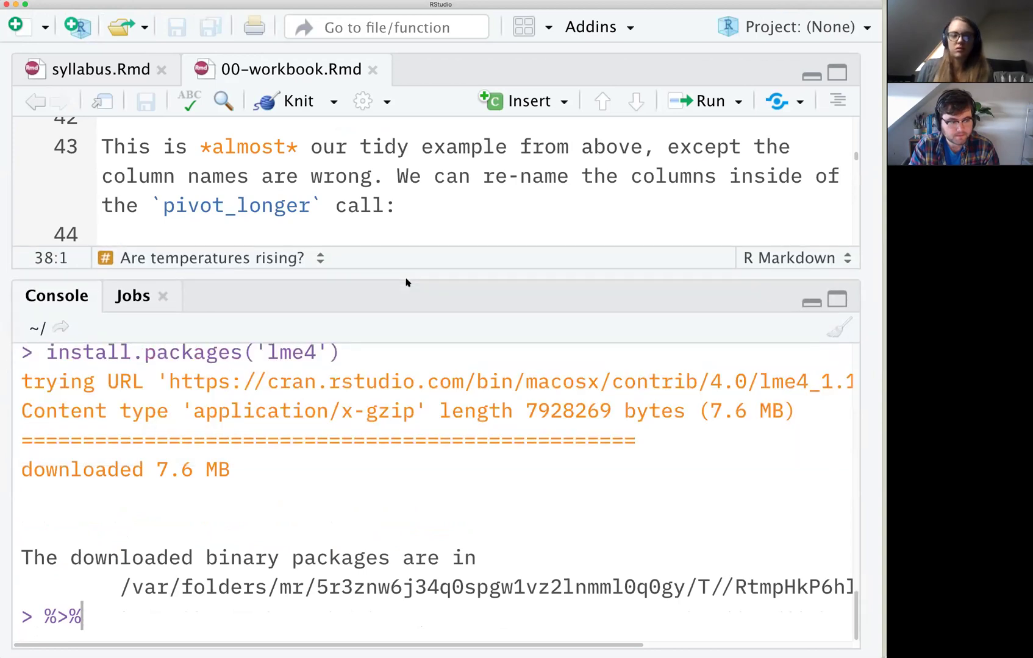
# - Clear the console line, retype the pipe operator %>% character by character, and run it on its own
pyautogui.press('BackSpace')
pyautogui.press('BackSpace')
pyautogui.press('BackSpace')
pyautogui.write('%')
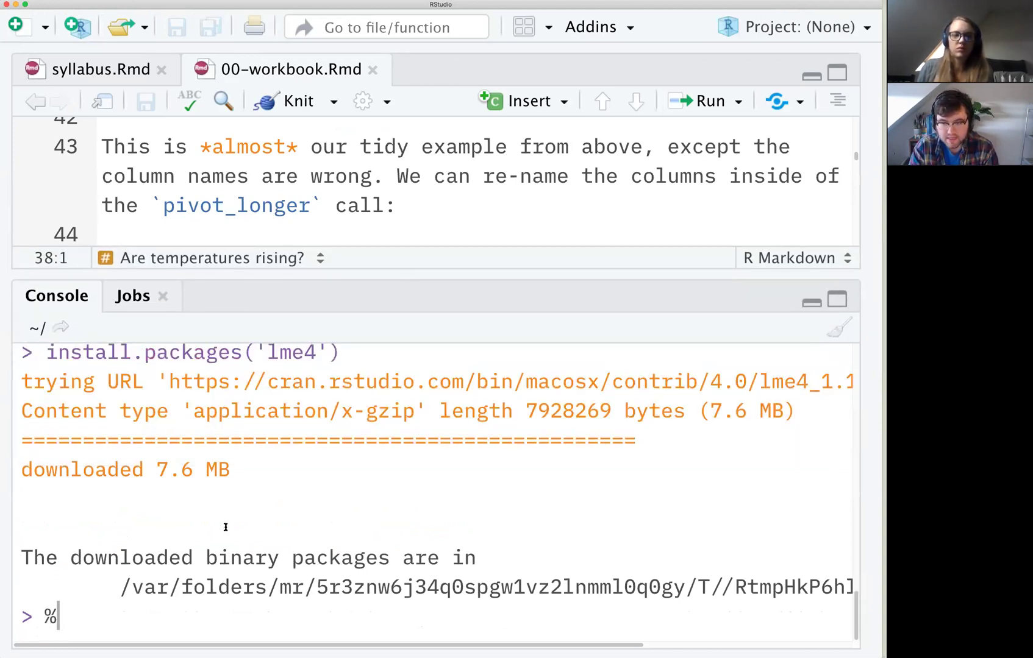
pyautogui.write('>')
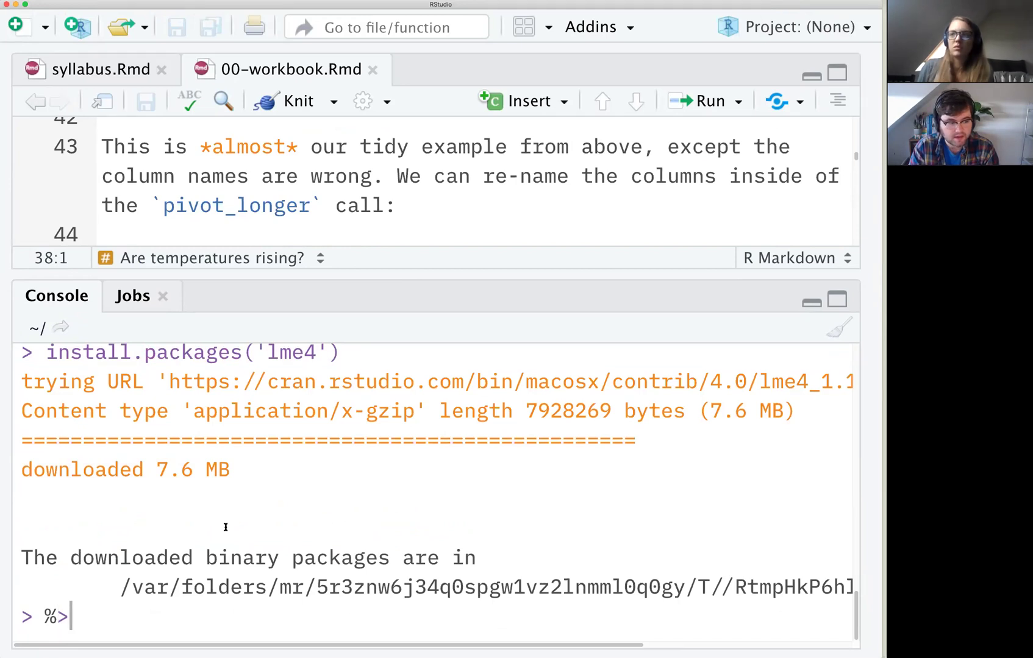
pyautogui.write('%')
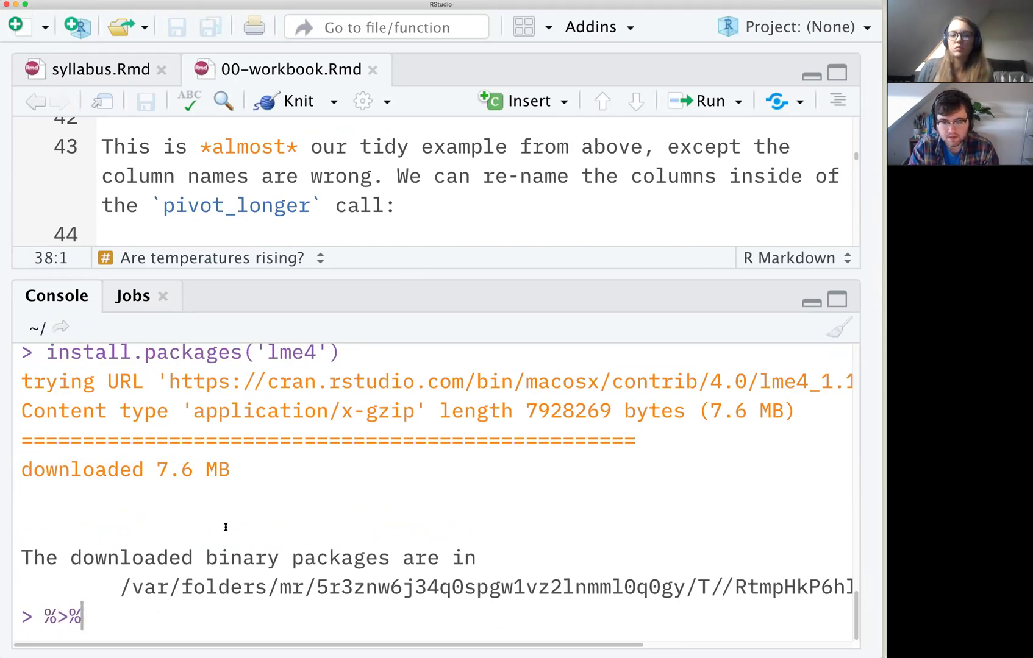
pyautogui.press('Return')
# - Load the tidyverse package with library(tidyverse) and run %>% on its own again
pyautogui.write('librar')
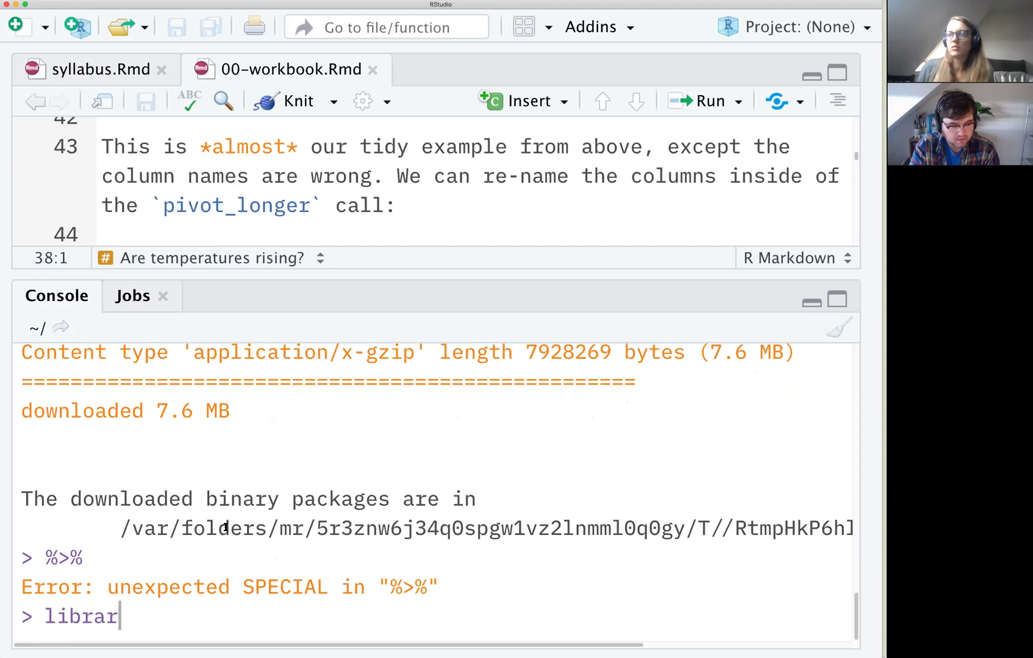
pyautogui.write('y(tidyv')
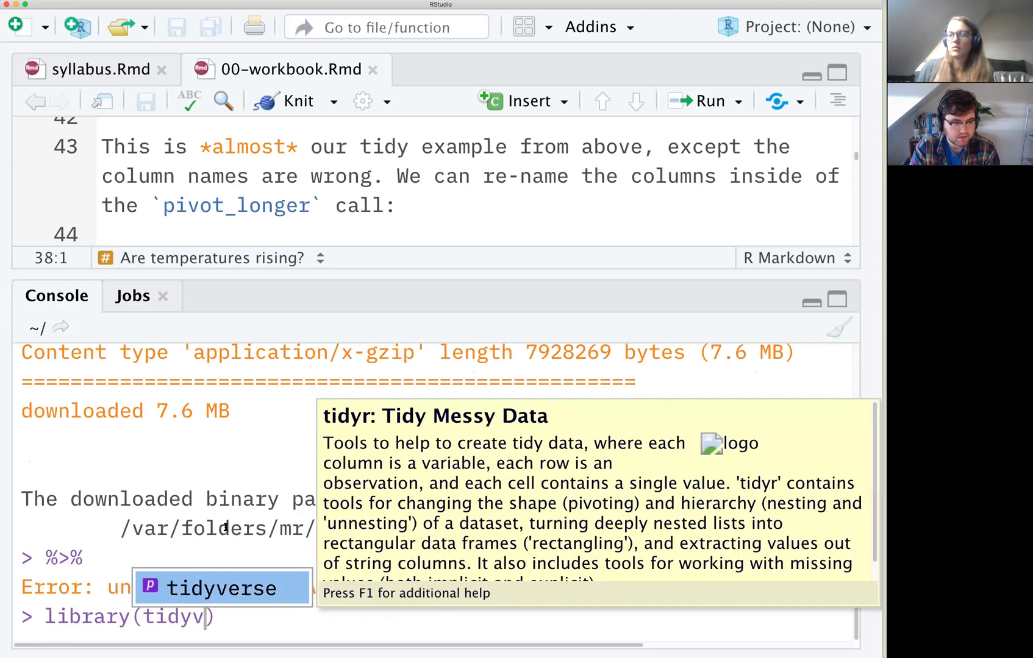
pyautogui.press('Tab')
pyautogui.press('Return')
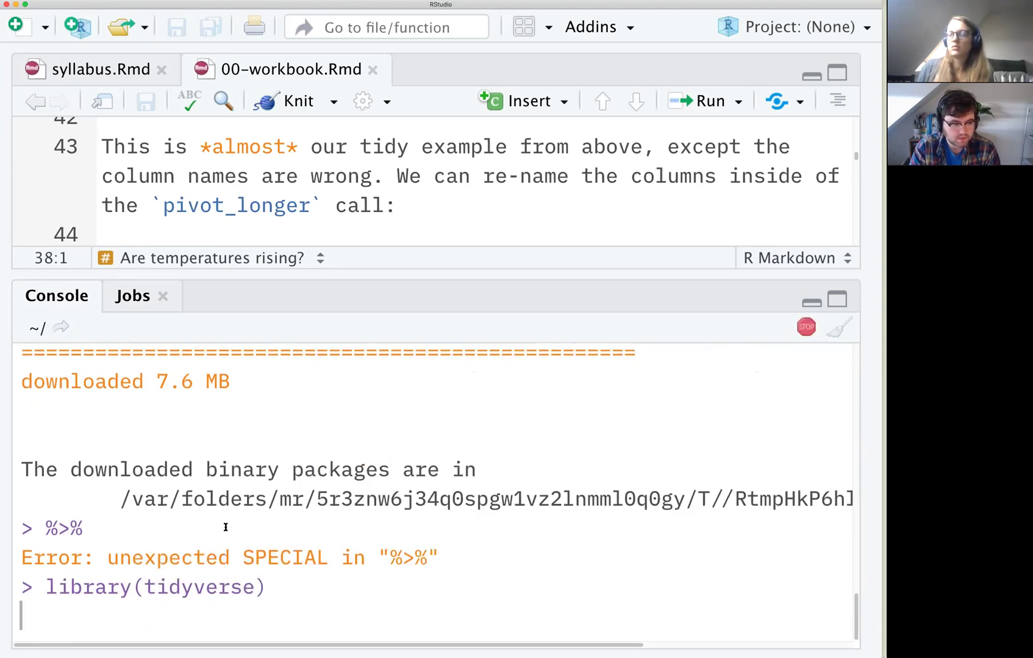
pyautogui.write('%>%')
pyautogui.press('Return')
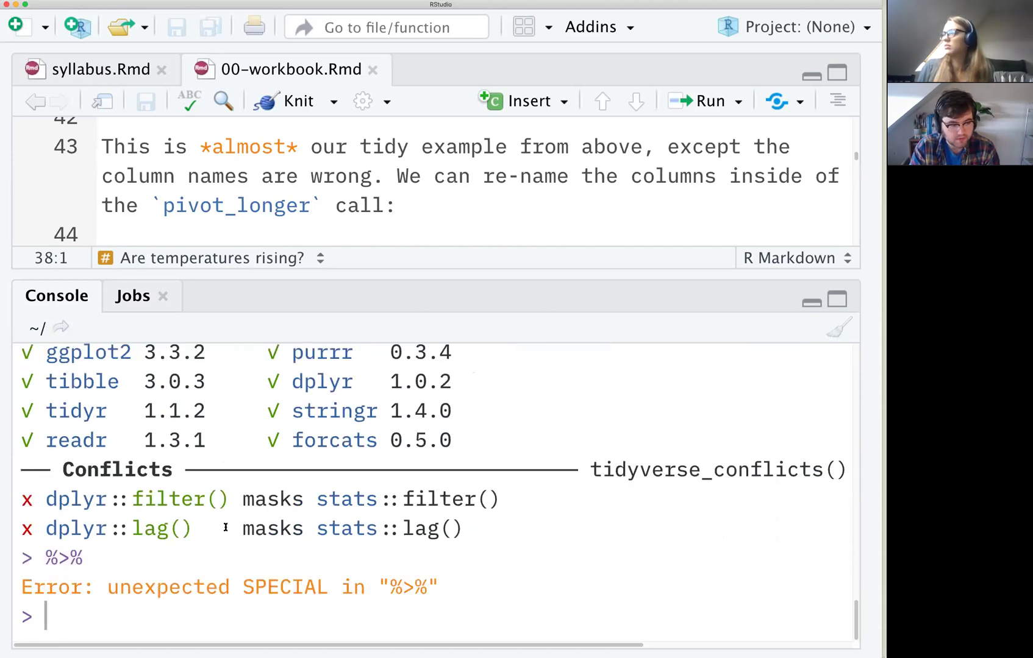
pyautogui.press('Up')
pyautogui.press('Left')
pyautogui.press('Left')
pyautogui.press('Left')
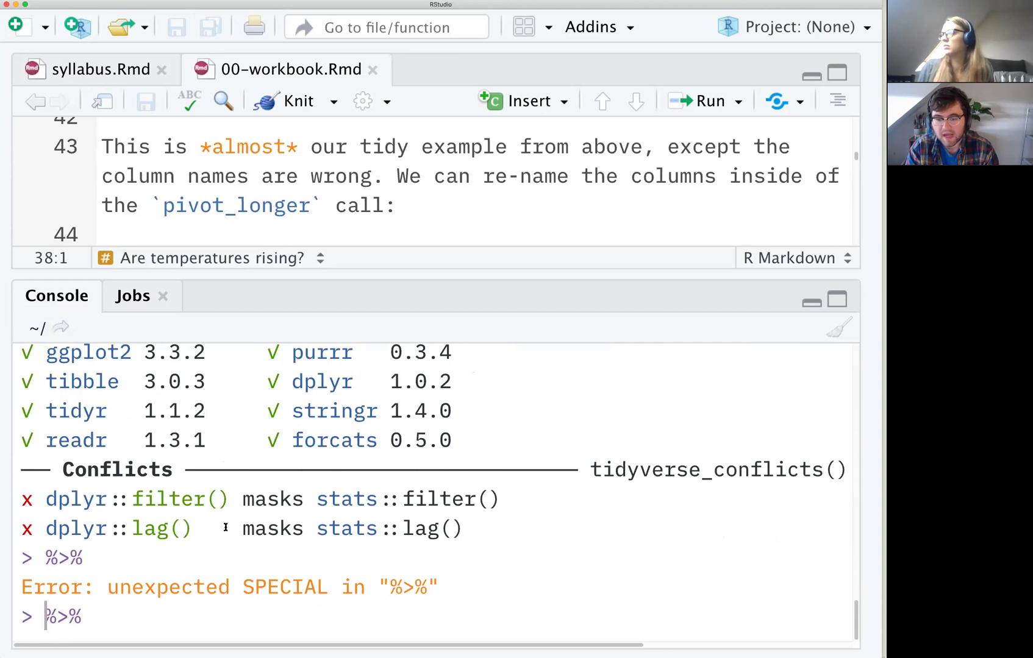
pyautogui.press('Delete')
pyautogui.press('Delete')
pyautogui.press('Delete')
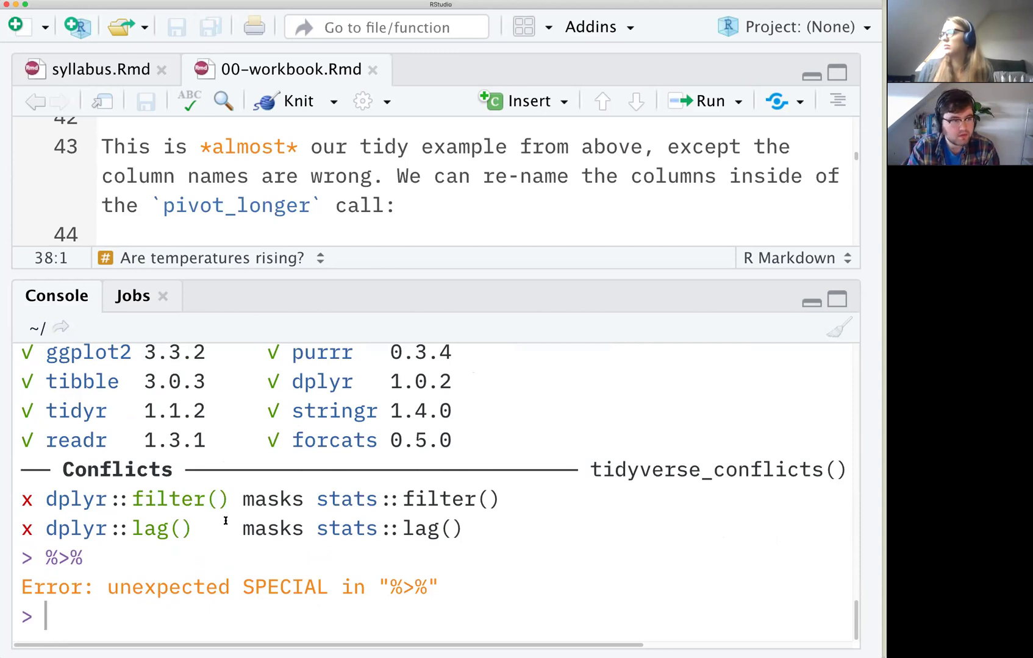
# - Print the temps data set in the console and look over its columns and rows
pyautogui.write('te')
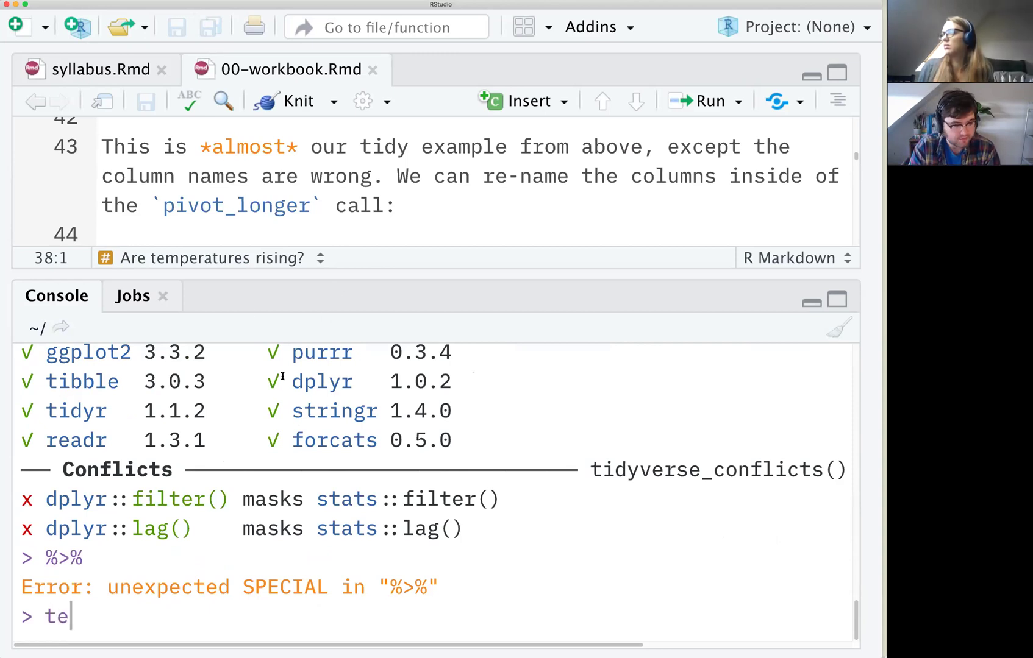
pyautogui.press('Tab')
pyautogui.press('Down')
pyautogui.press('Down')
pyautogui.press('Return')
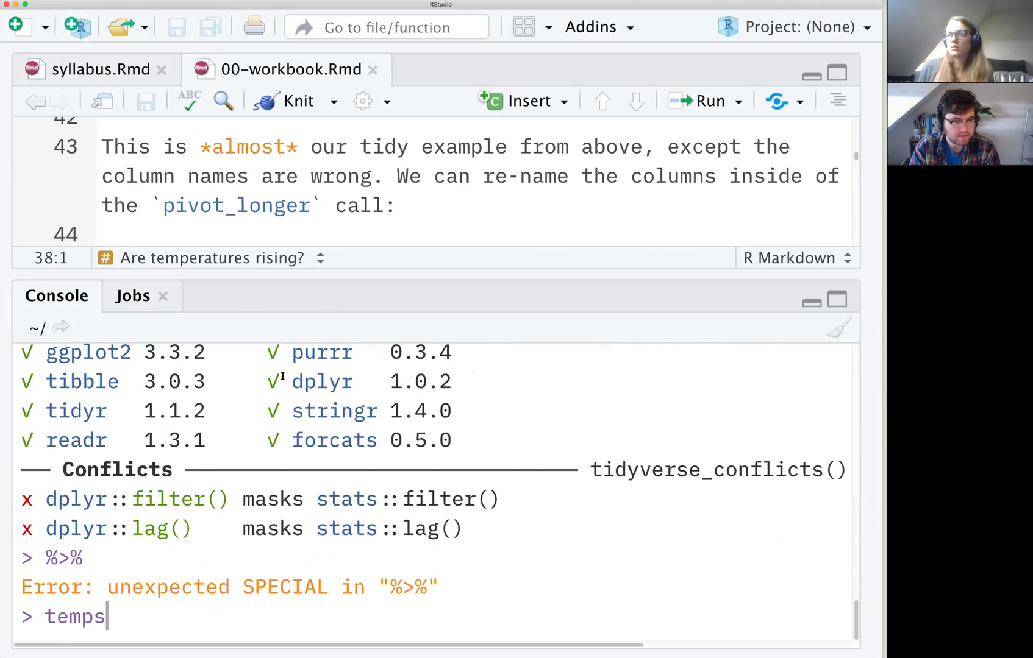
pyautogui.press('Return')
pyautogui.scroll(7, 254, 384)
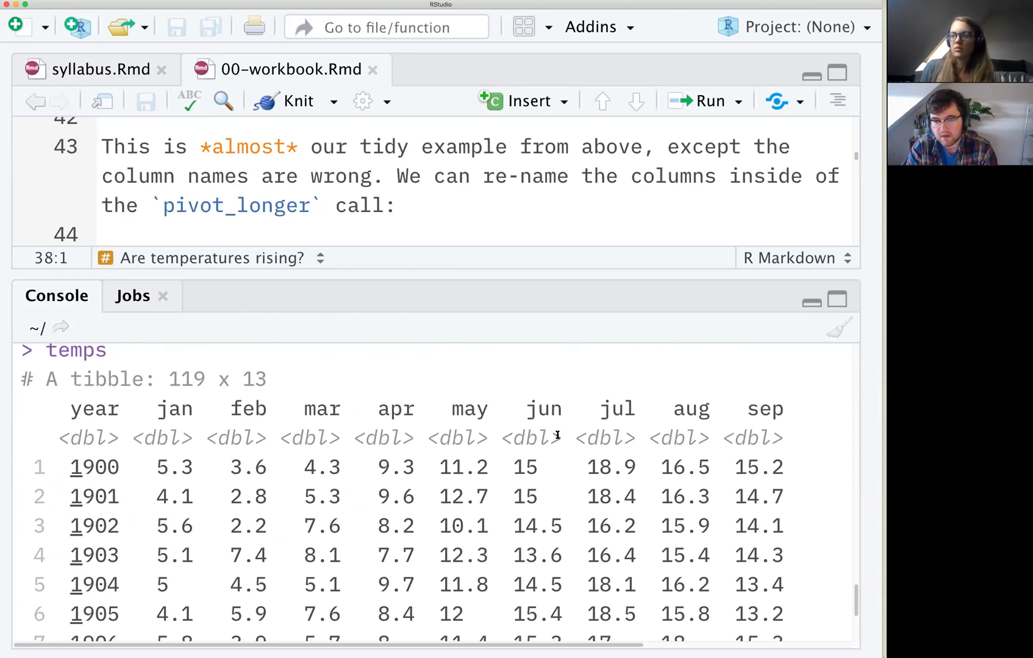
pyautogui.scroll(-5, 557, 435)
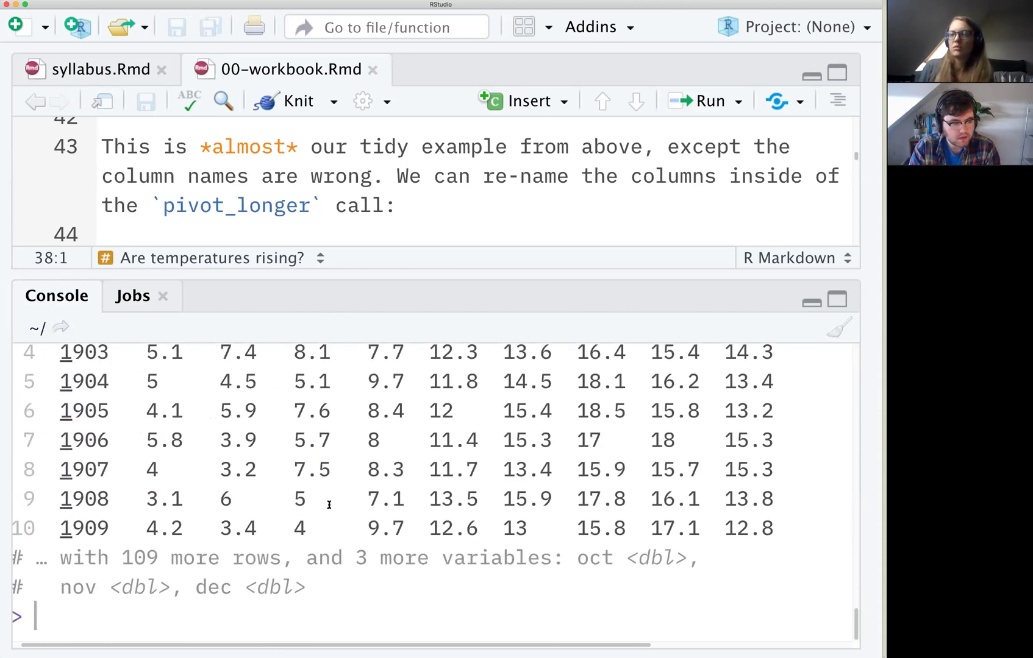
# - Reshape the month columns by running pivot_longer(temps, jan:dec) in the console, and review the resulting table
pyautogui.press('Up')
pyautogui.press('Home')
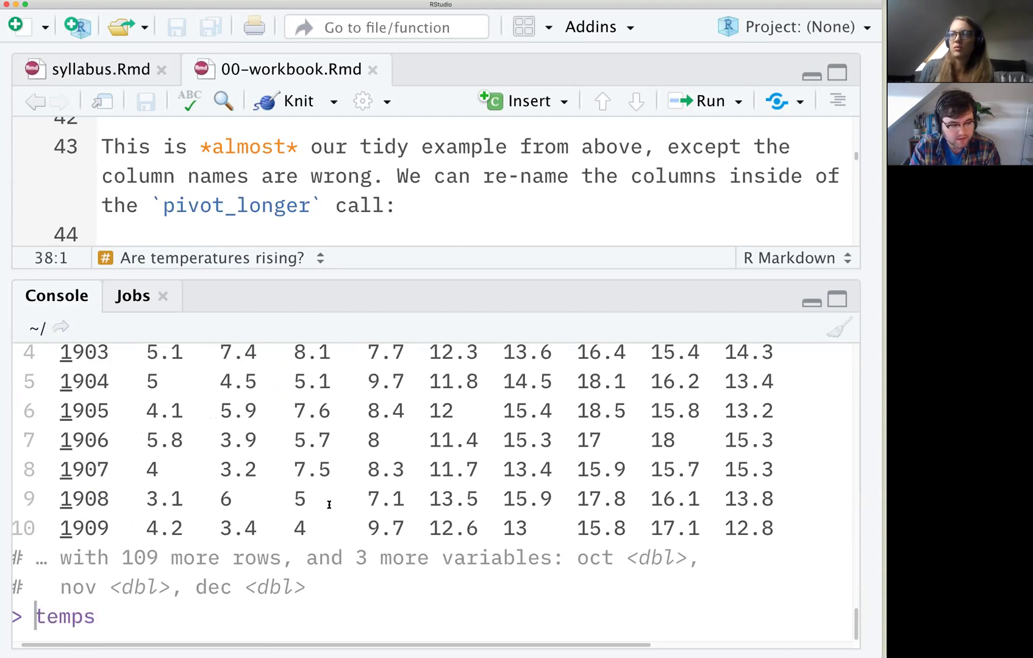
pyautogui.write('pivot_longer')
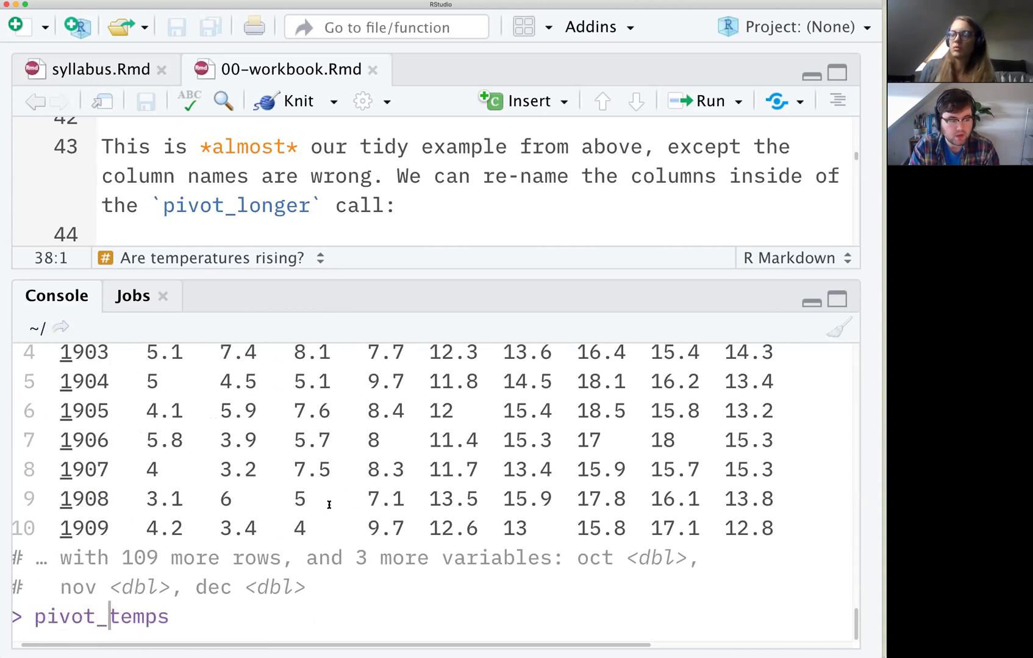
pyautogui.write('(')
pyautogui.press('End')
pyautogui.write(')')
pyautogui.press('Left')
pyautogui.write(', jan:dec')
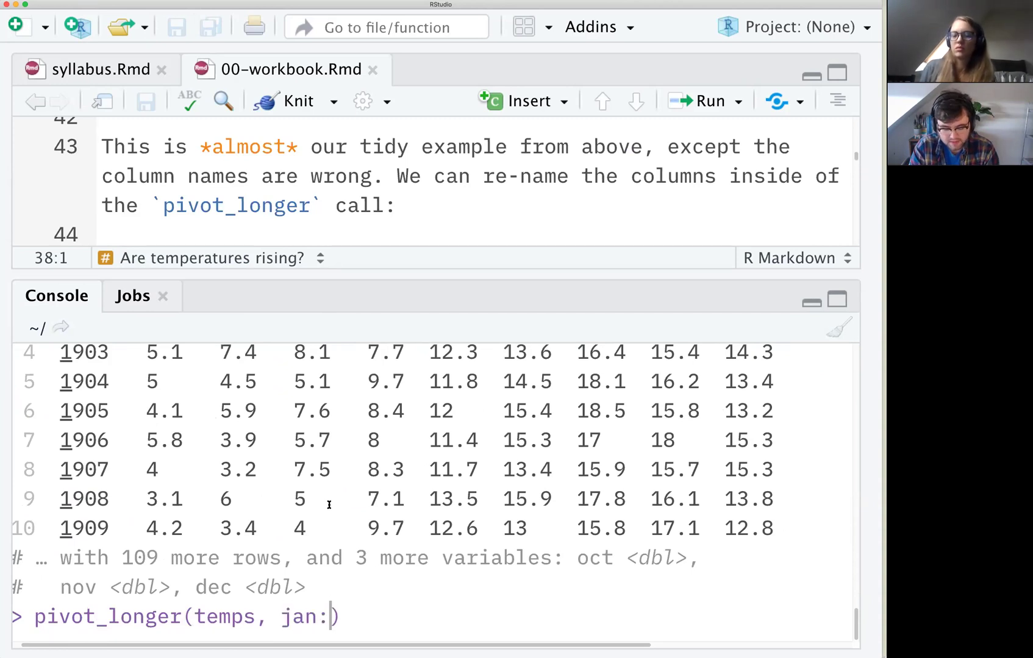
pyautogui.press('Return')
pyautogui.scroll(5, 329, 504)
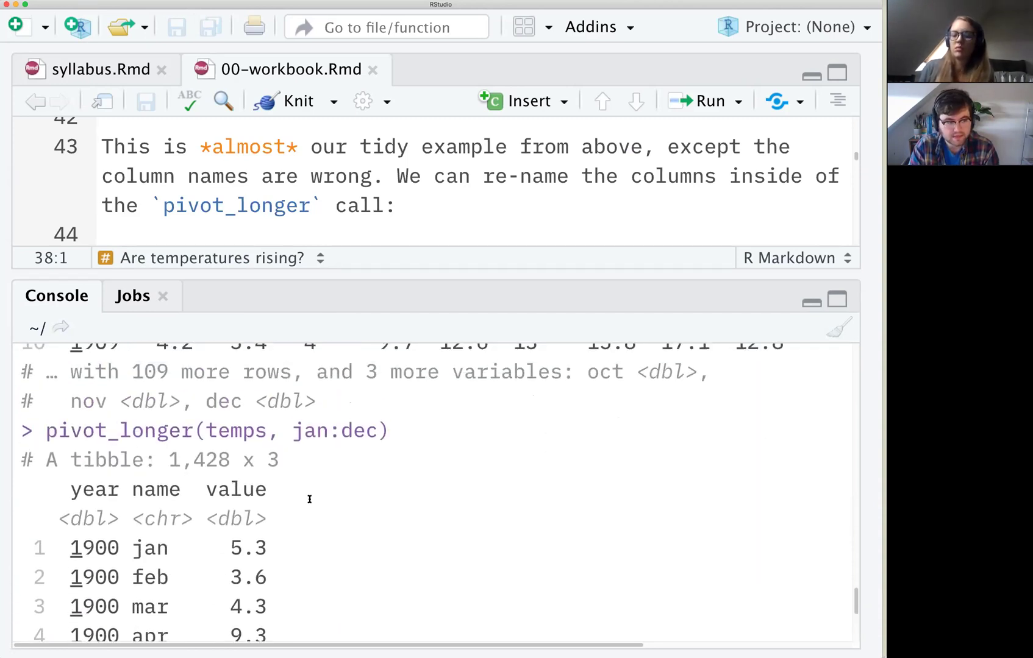
pyautogui.hscroll(-1, 309, 499)
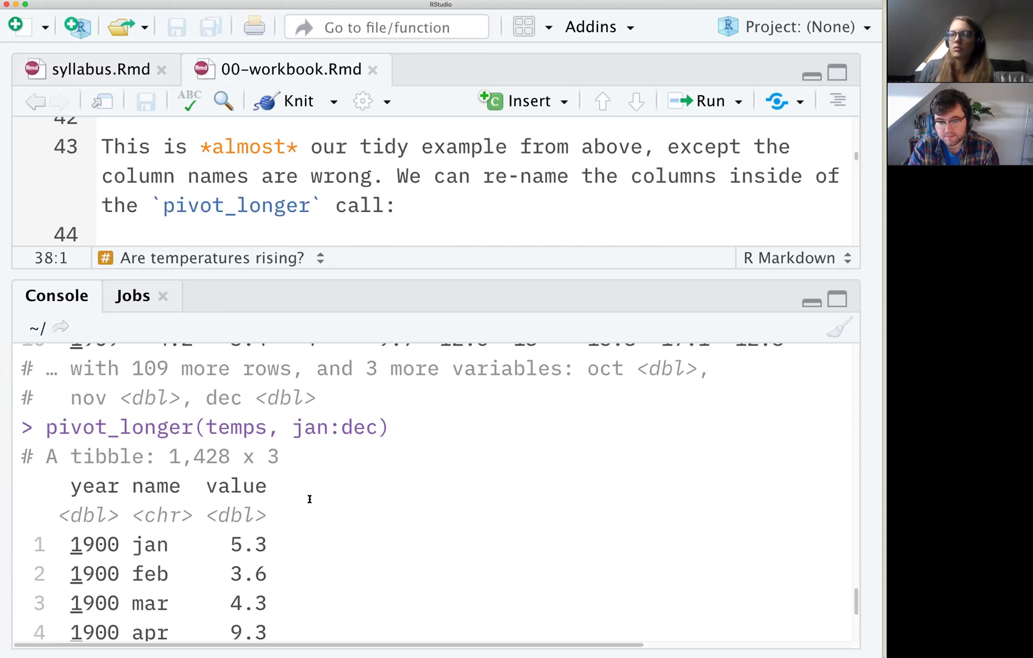
pyautogui.scroll(-5, 309, 499)
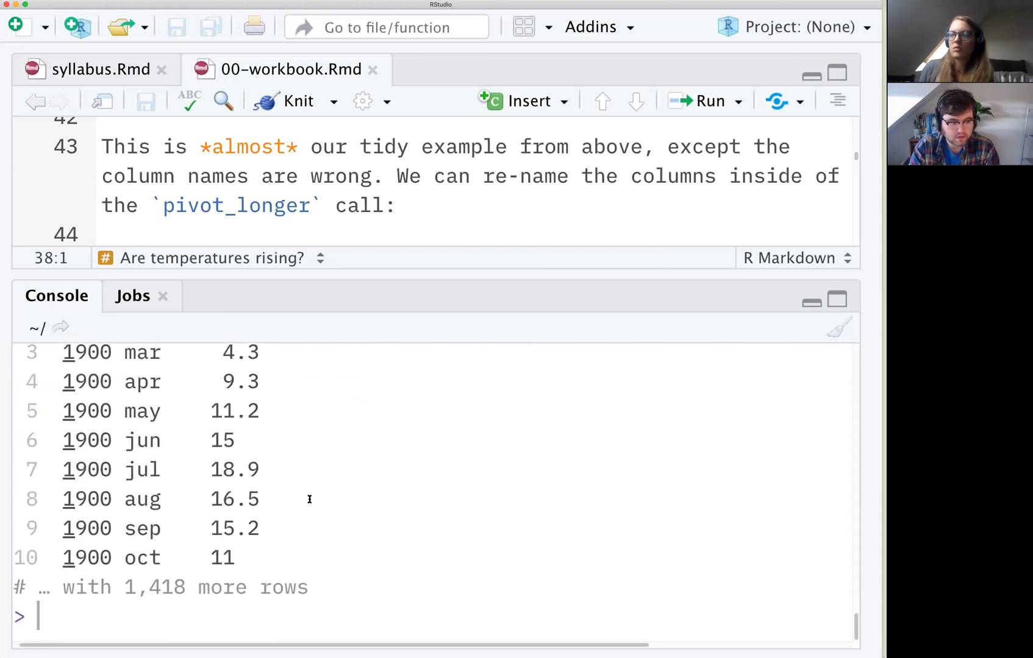
# - Rewrite the recalled pivot_longer call in piped form as temps %>% pivot_longer(jan:dec), run it, and review the output
pyautogui.press('Up')
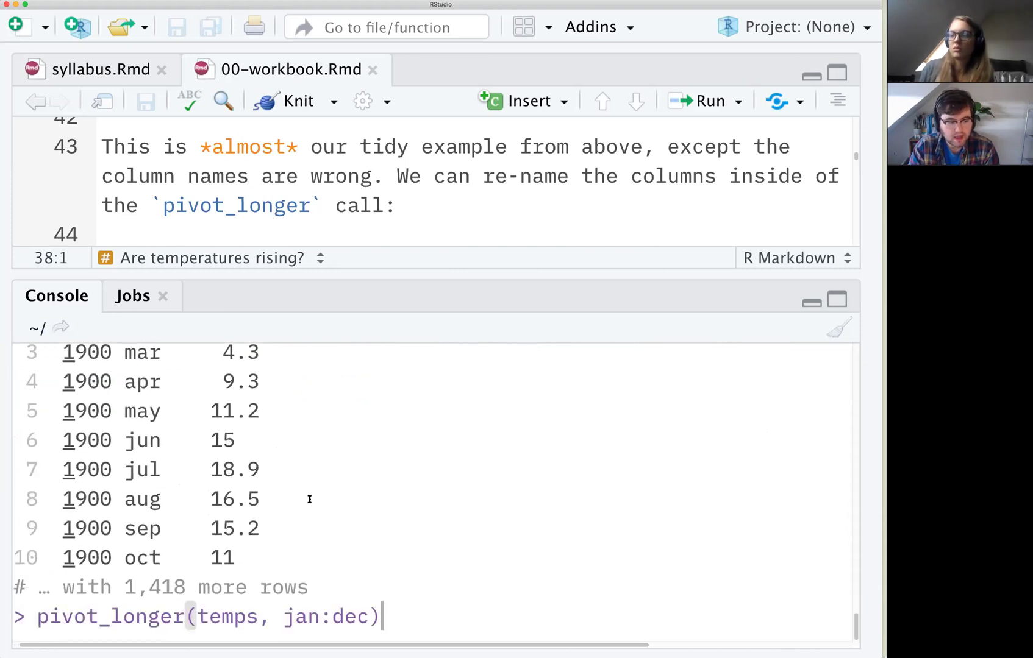
pyautogui.doubleClick(227, 620)
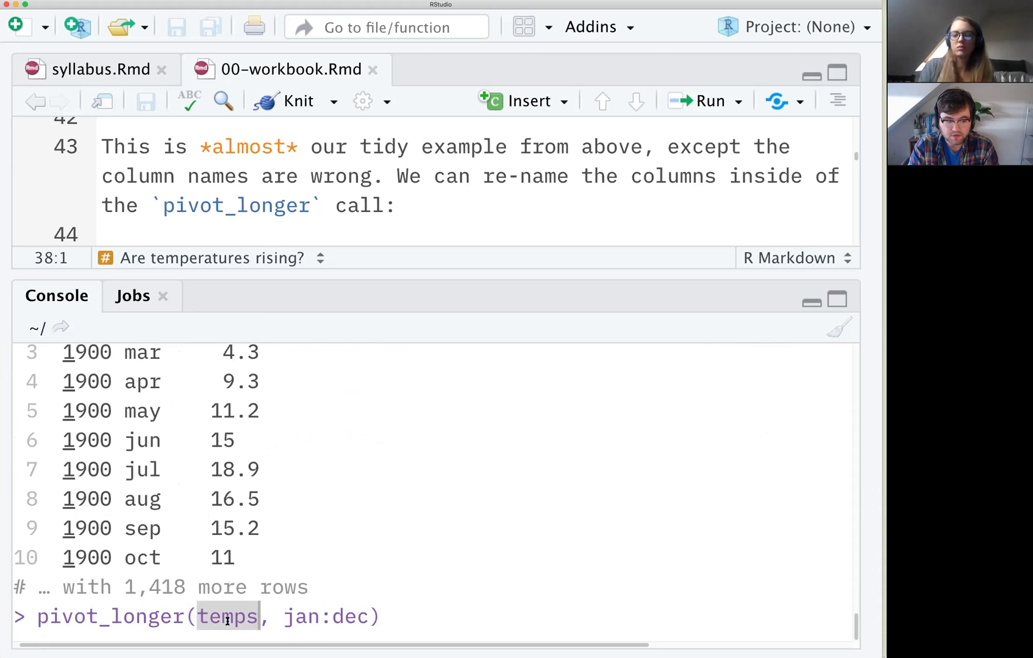
pyautogui.moveTo(285, 619); pyautogui.dragTo(410, 629)
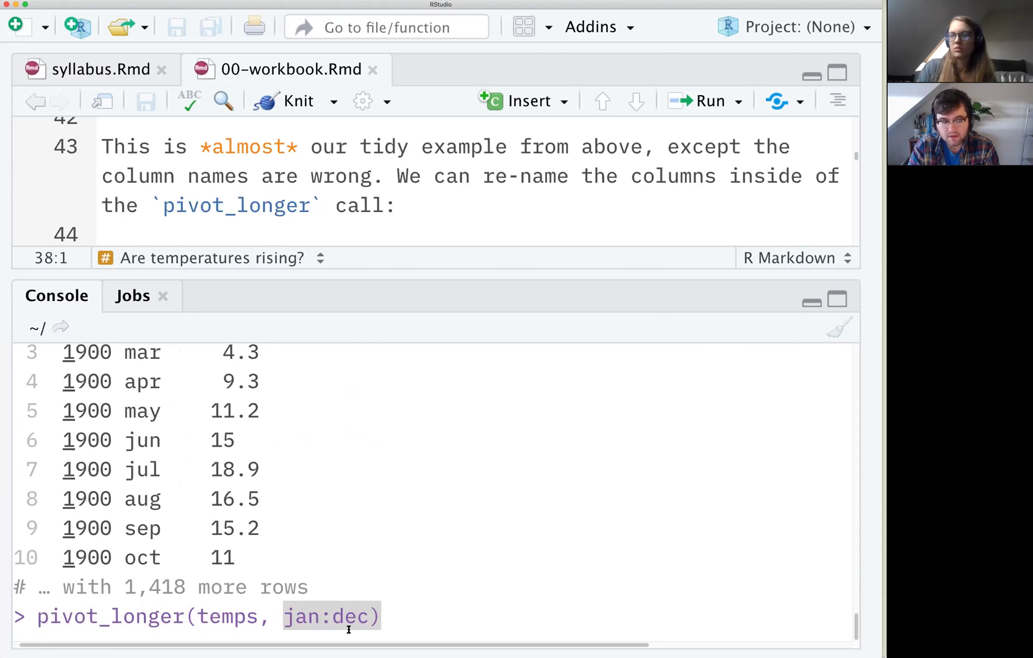
pyautogui.moveTo(268, 619); pyautogui.dragTo(202, 618)
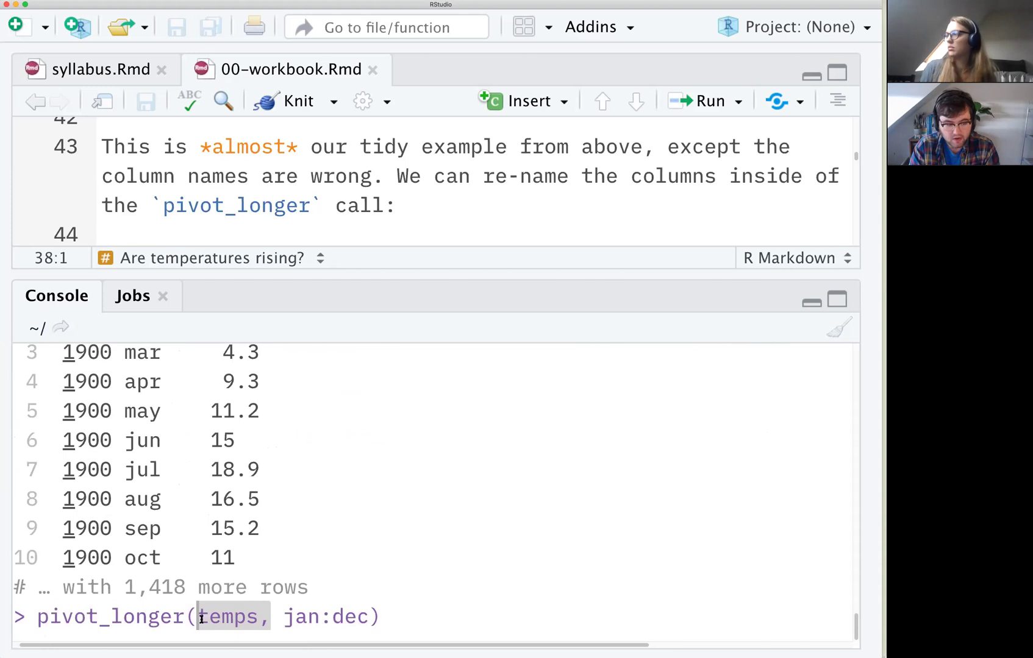
pyautogui.press('BackSpace')
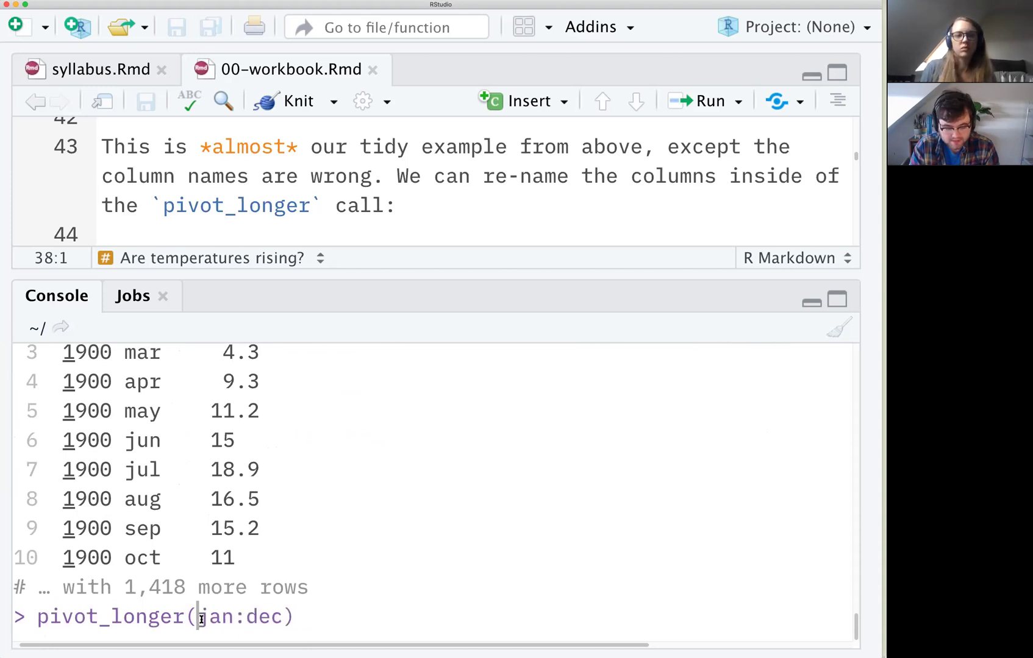
pyautogui.press('Home')
pyautogui.write('temps %>%')
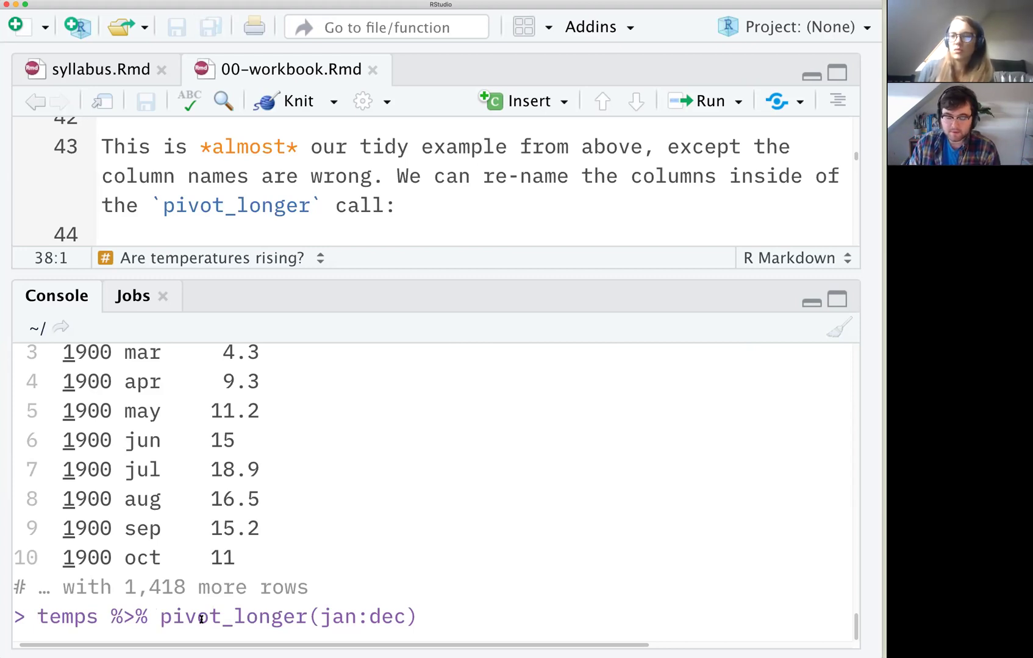
pyautogui.press('Escape')
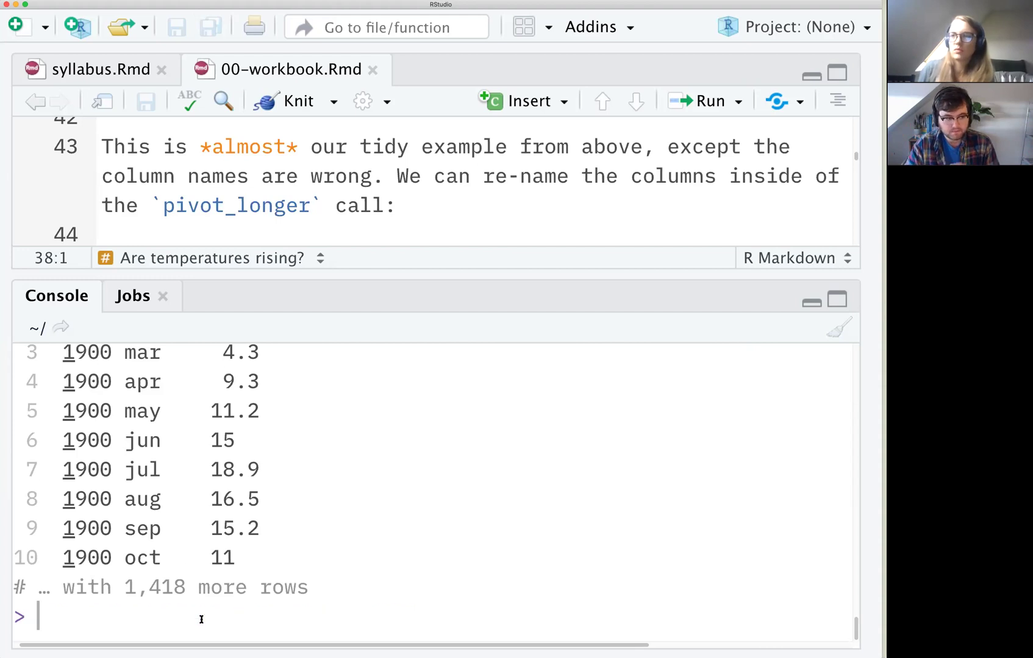
pyautogui.scroll(5, 201, 588)
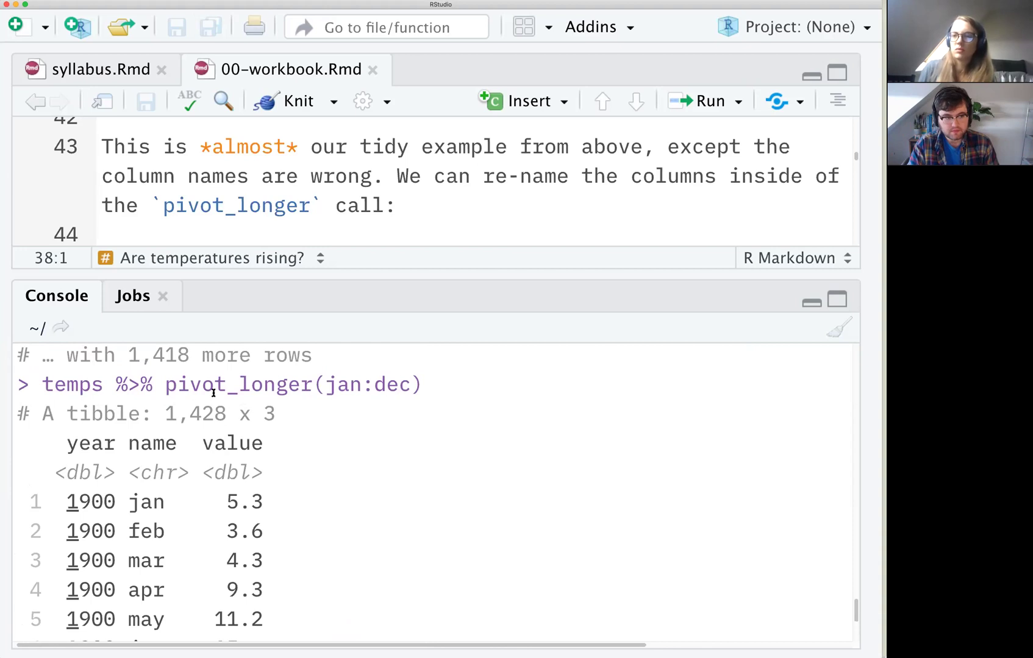
# - Convert the piped command back to pivot_longer(temps, jan:dec) and run it
pyautogui.press('Up')
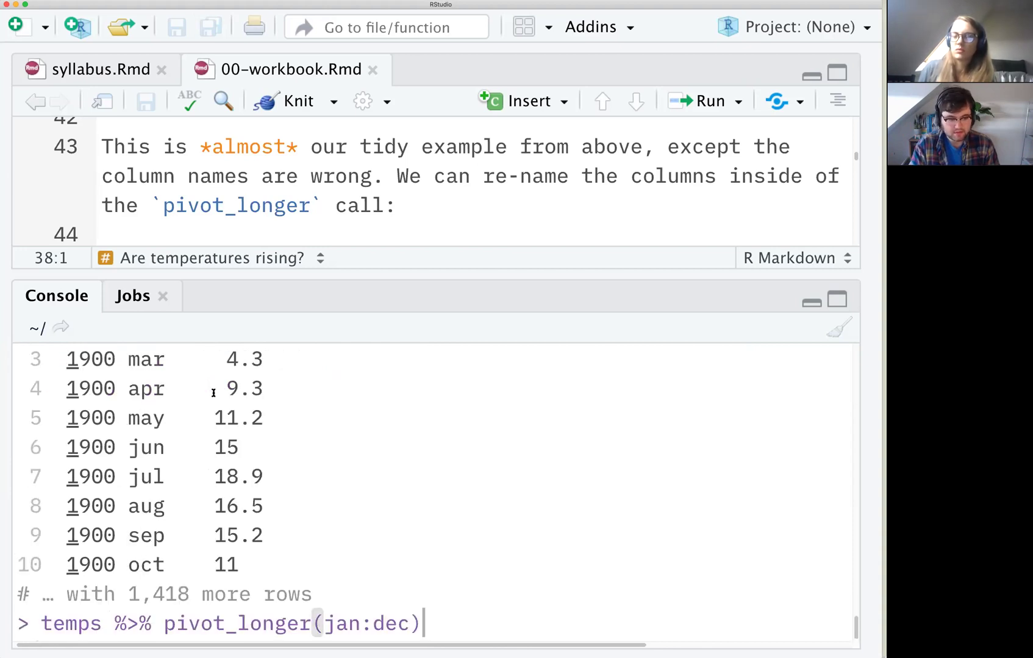
pyautogui.moveTo(164, 633); pyautogui.dragTo(39, 633)
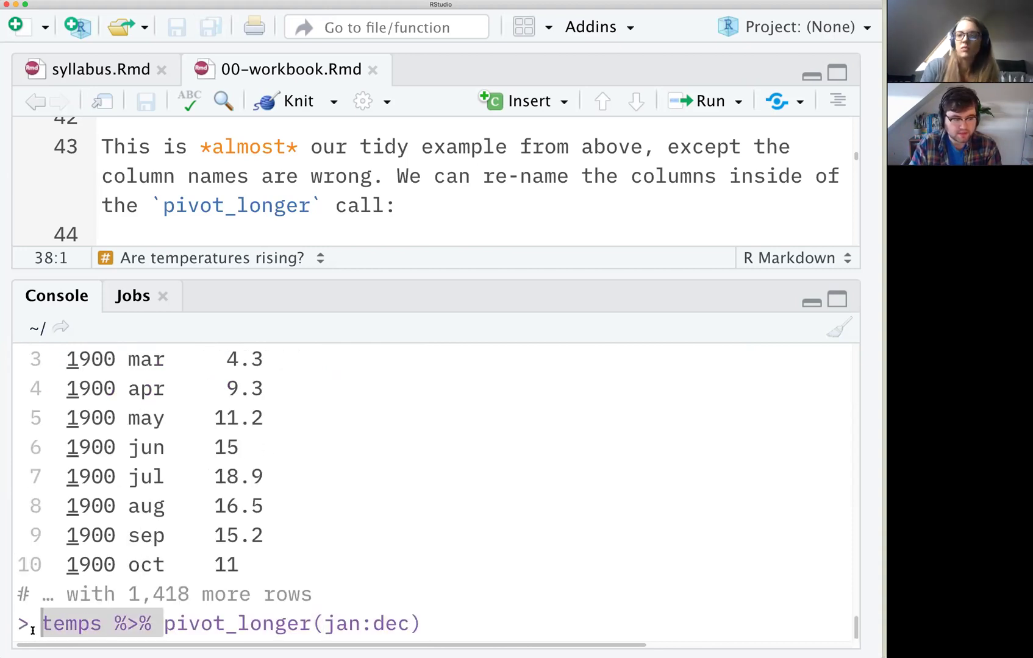
pyautogui.press('BackSpace')
pyautogui.click(194, 616)
pyautogui.write('temps,')
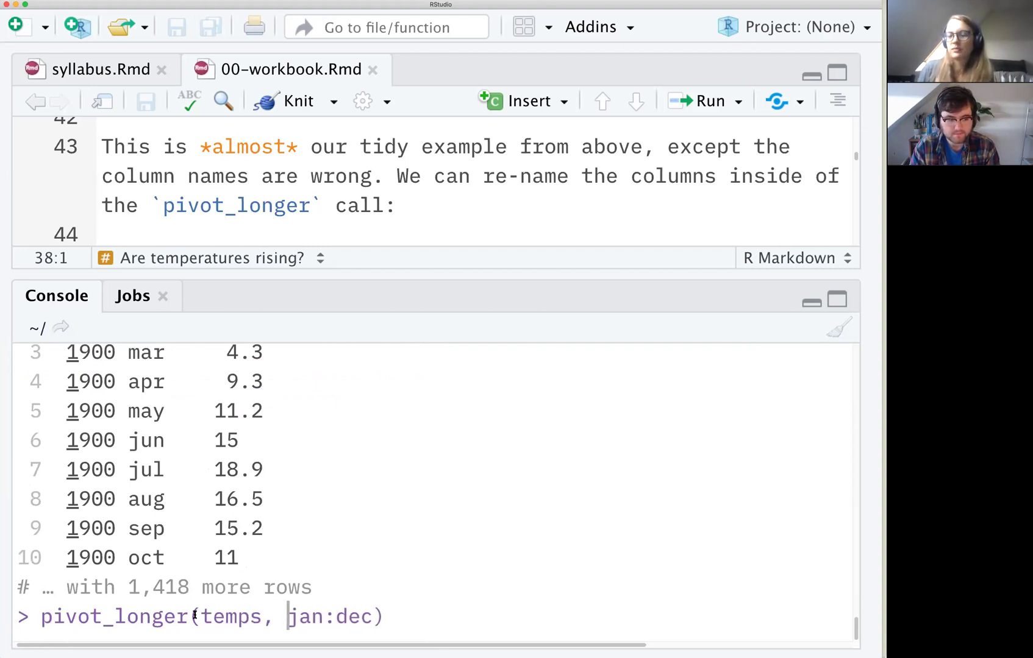
pyautogui.press('Return')
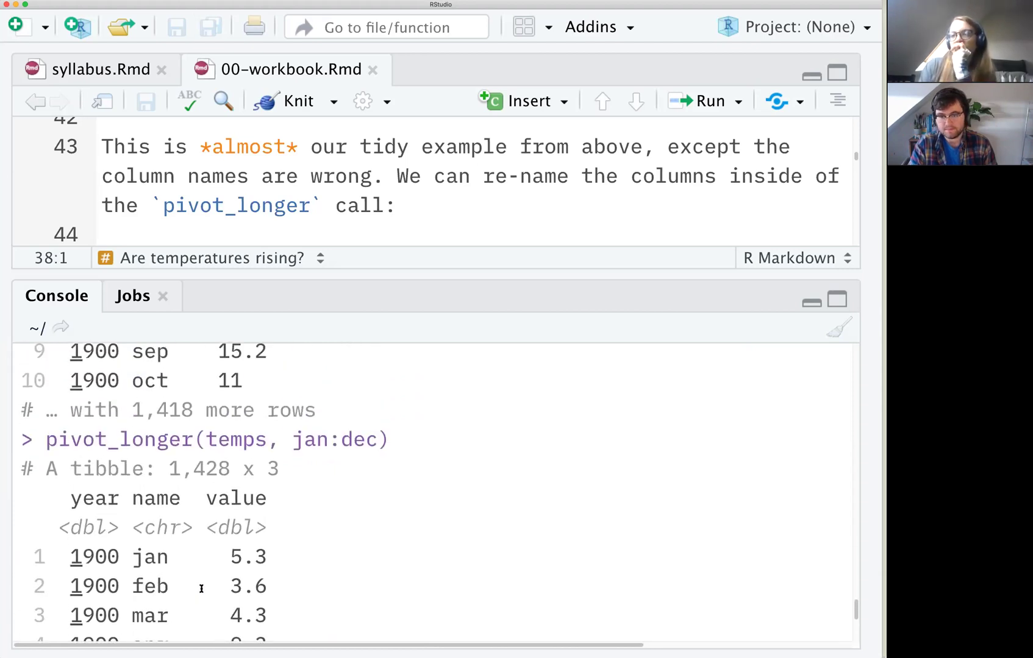
pyautogui.press('Up')
pyautogui.press('Up')
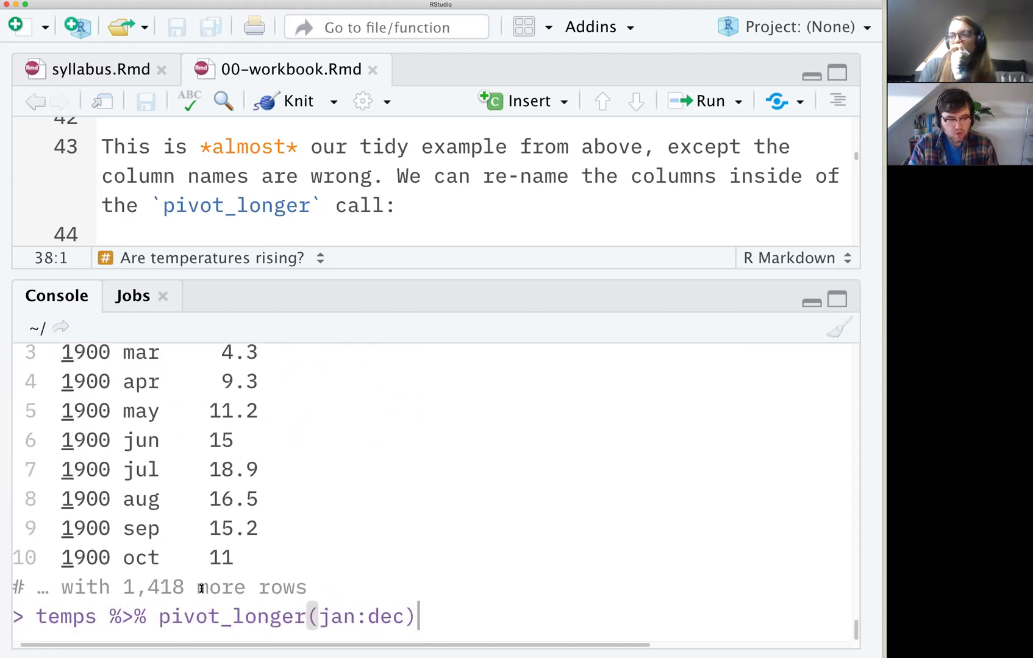
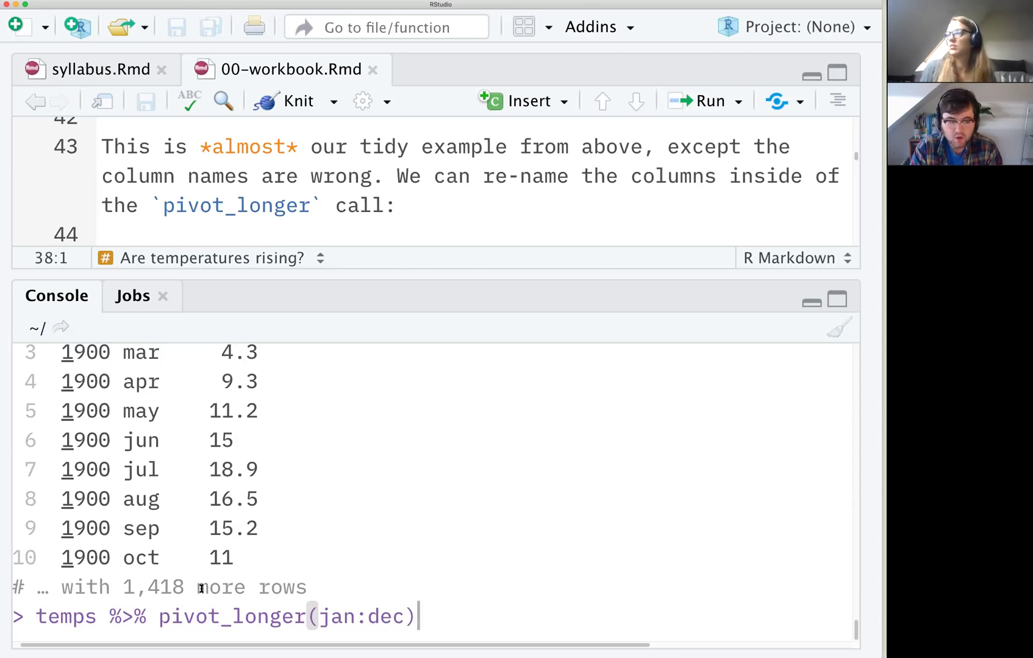
pyautogui.press('super+a')
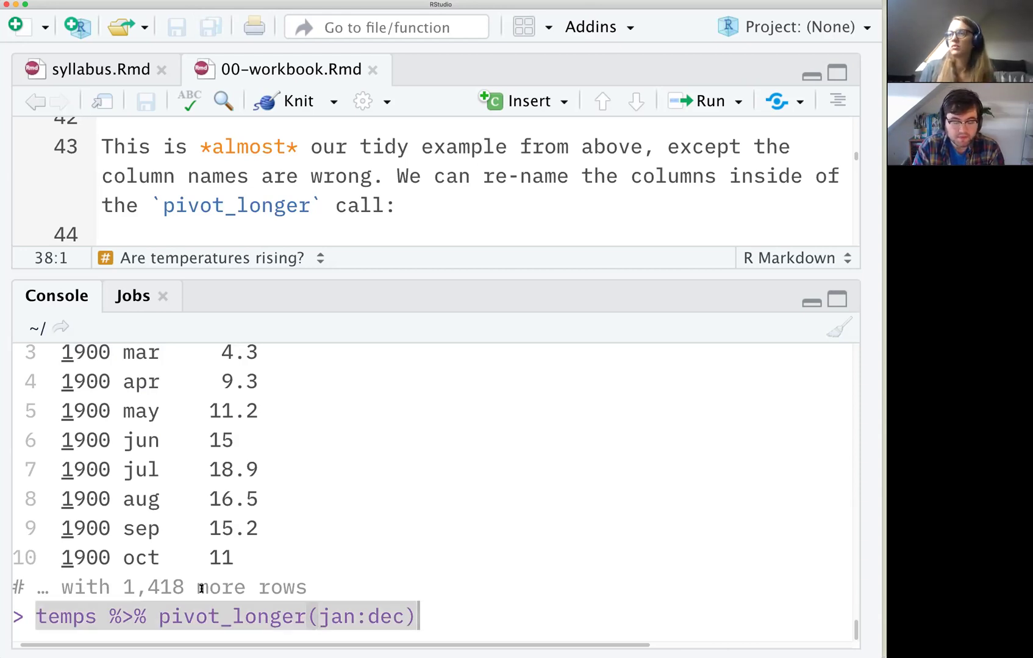
pyautogui.press('Right')
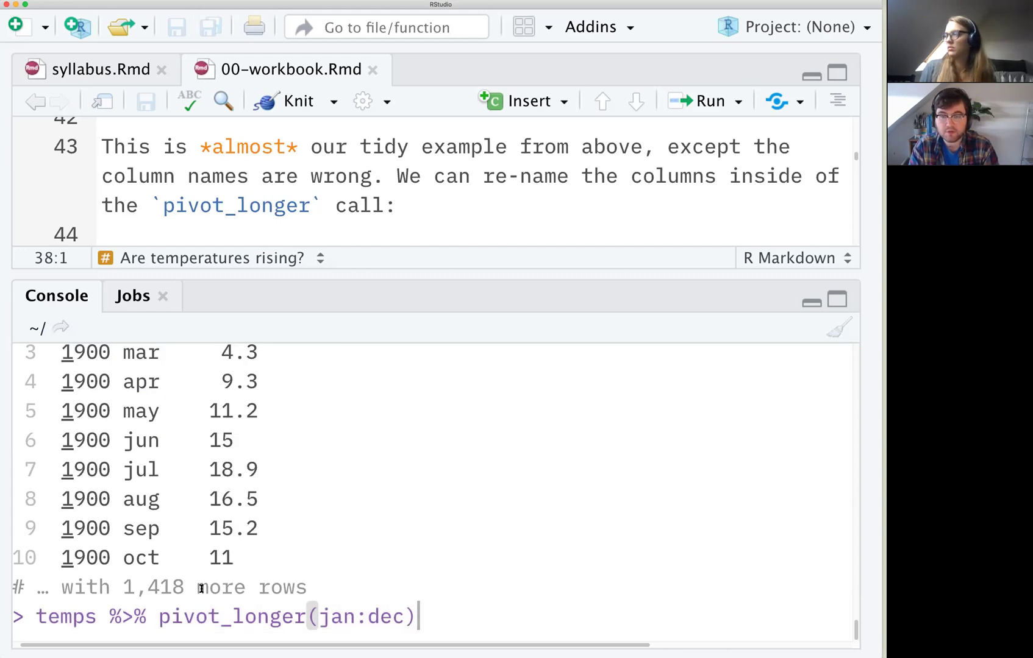
pyautogui.press('Escape')
pyautogui.write('group_by(')
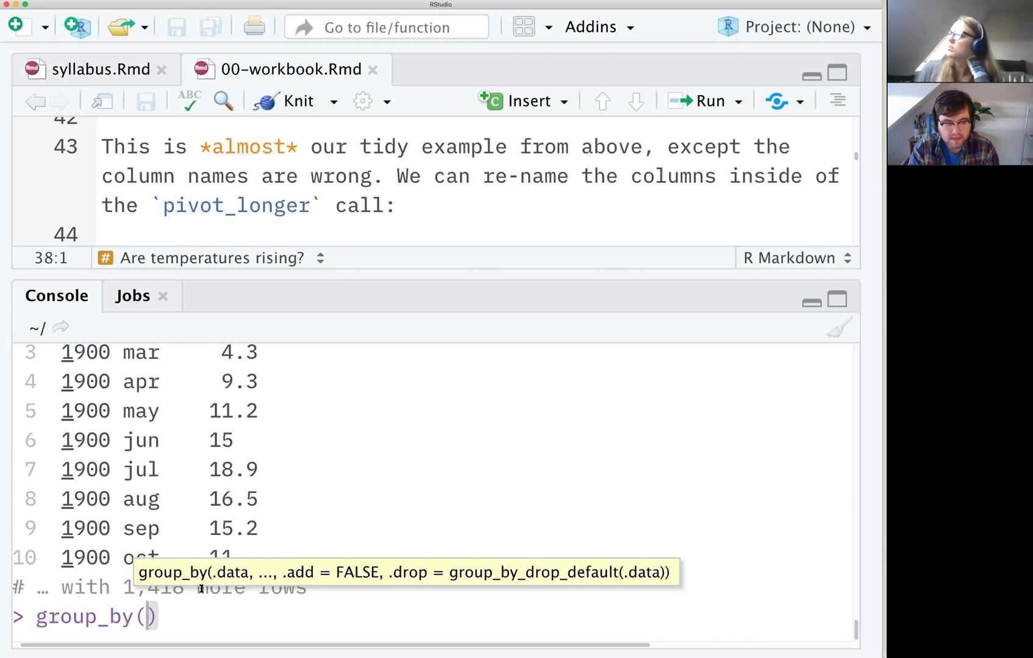
pyautogui.write('temps,')
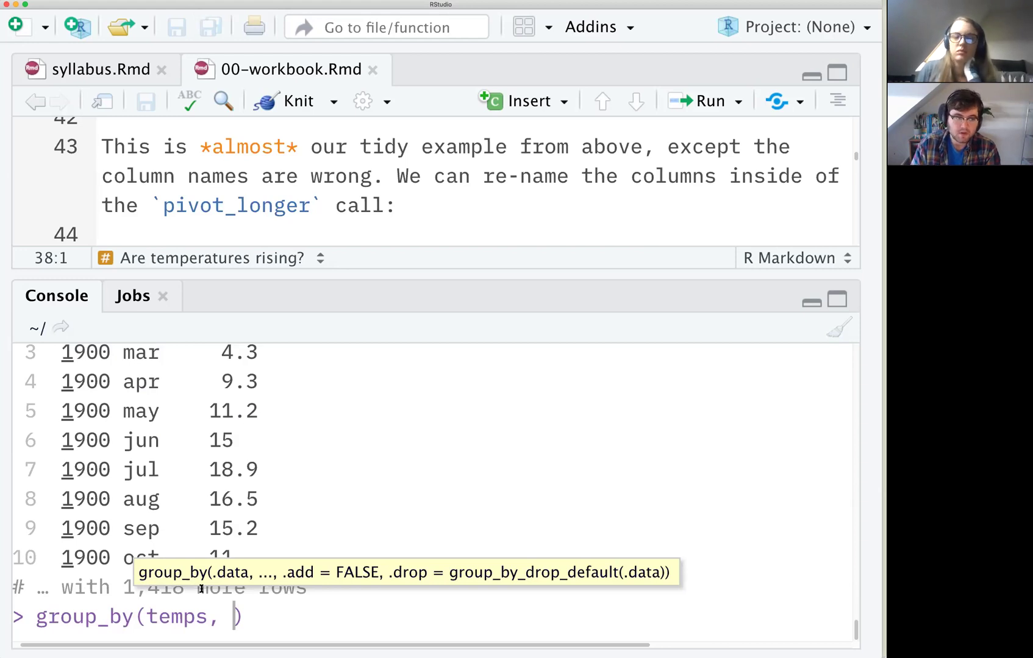
pyautogui.press('super+a')
pyautogui.press('BackSpace')
# - Run pivot_longer(temps, jan:dec) again in the console and bring its output into view
pyautogui.press('Up')
pyautogui.press('Return')
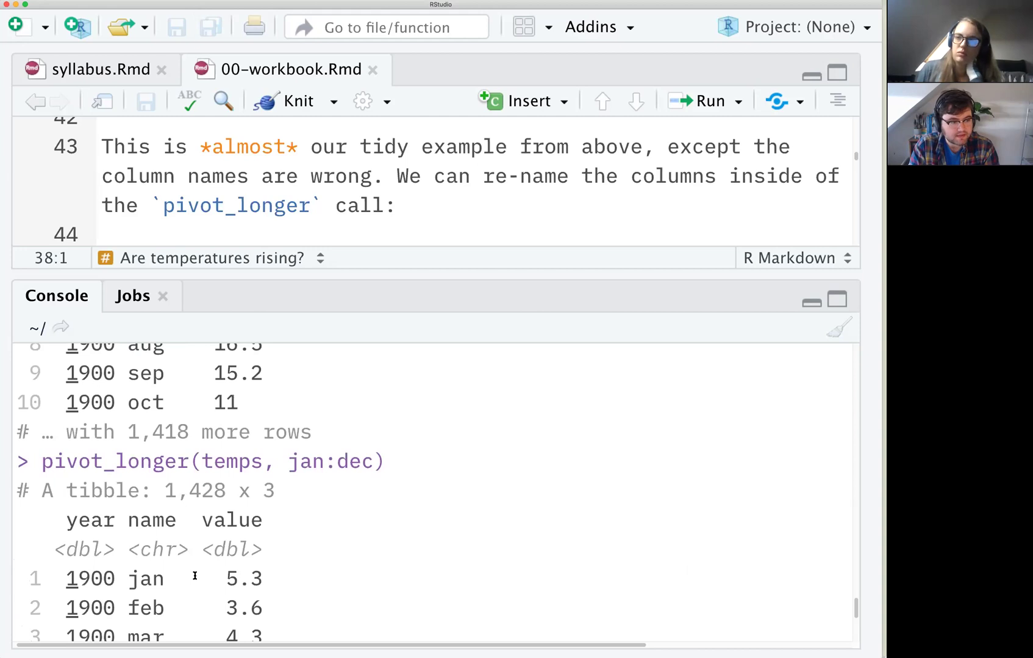
pyautogui.scroll(-5, 194, 575)
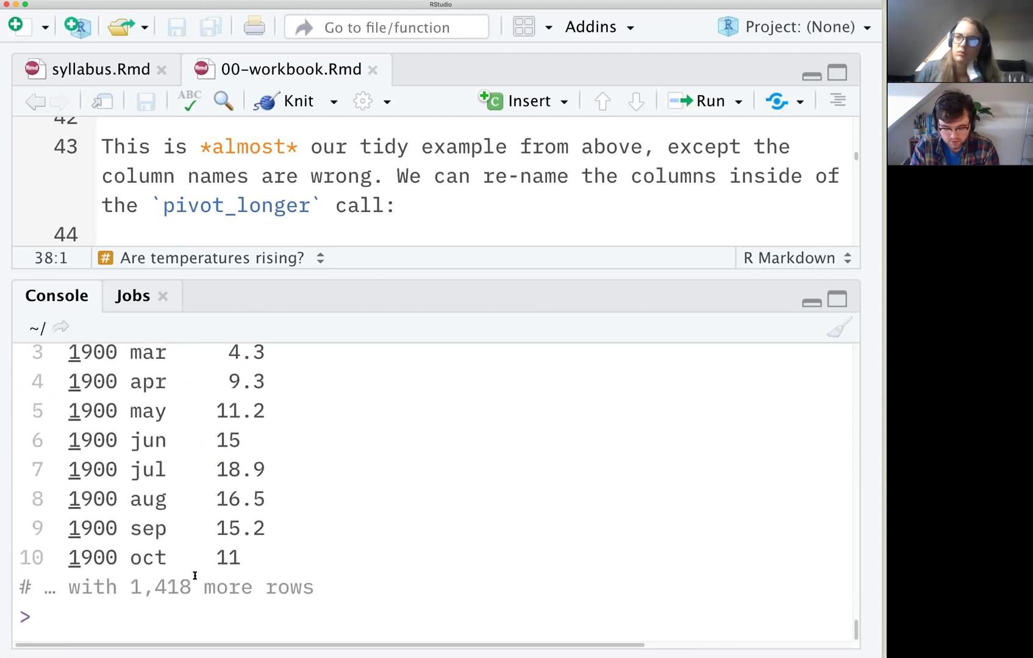
pyautogui.press('Up')
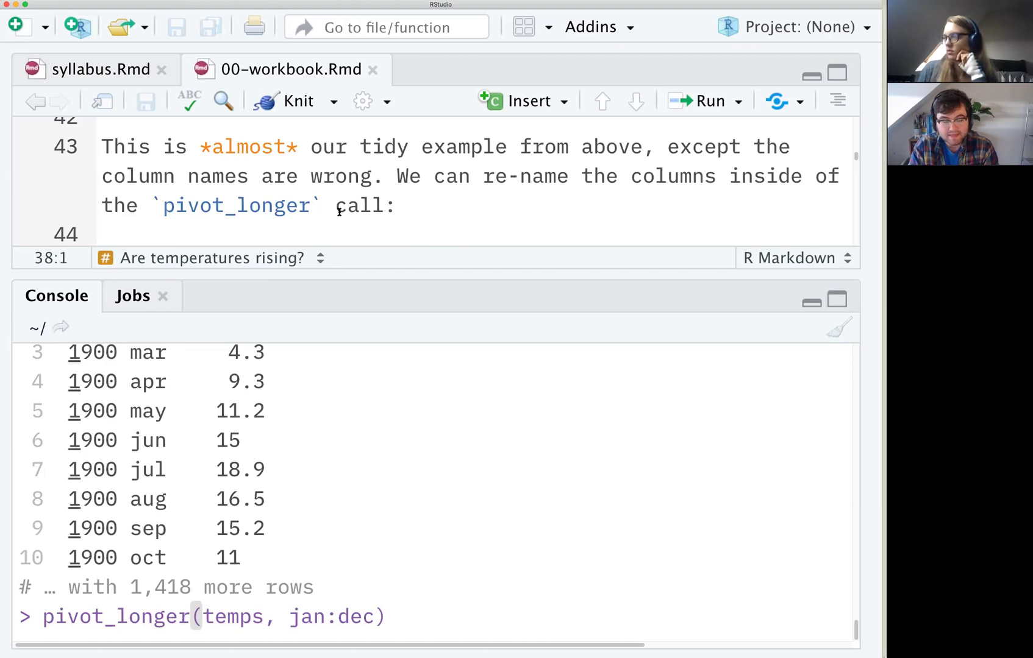
pyautogui.press('Escape')
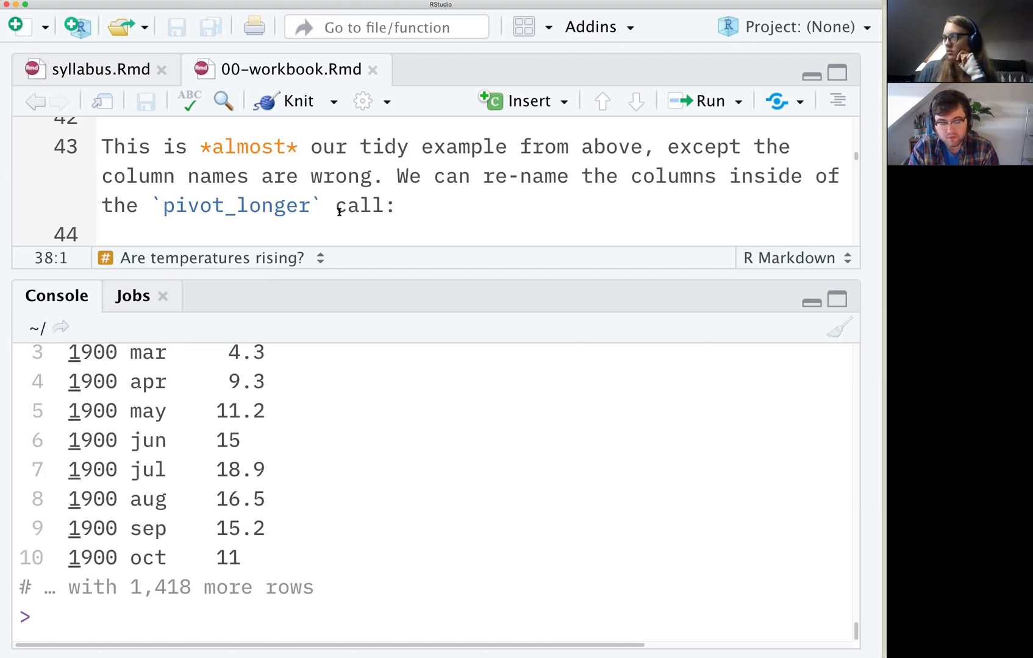
pyautogui.scroll(1, 122, 463)
pyautogui.press('Up')
pyautogui.press('Return')
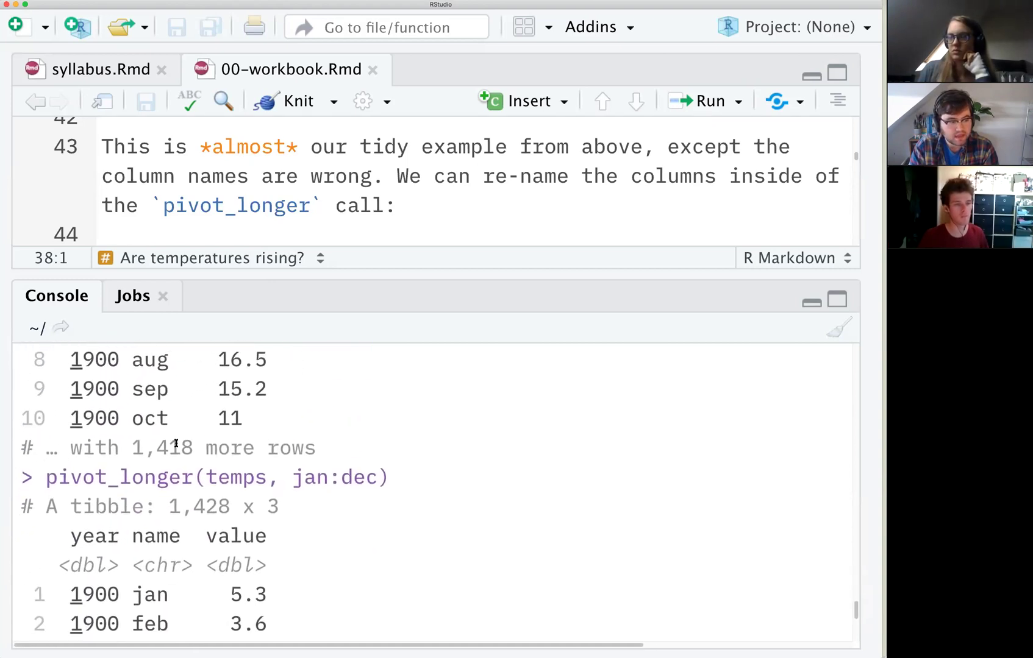
# - Examine the year, name and value columns and first row of the reshaped table, and recall the pivot_longer call for editing at its start
pyautogui.scroll(-1, 140, 488)
pyautogui.doubleClick(93, 529)
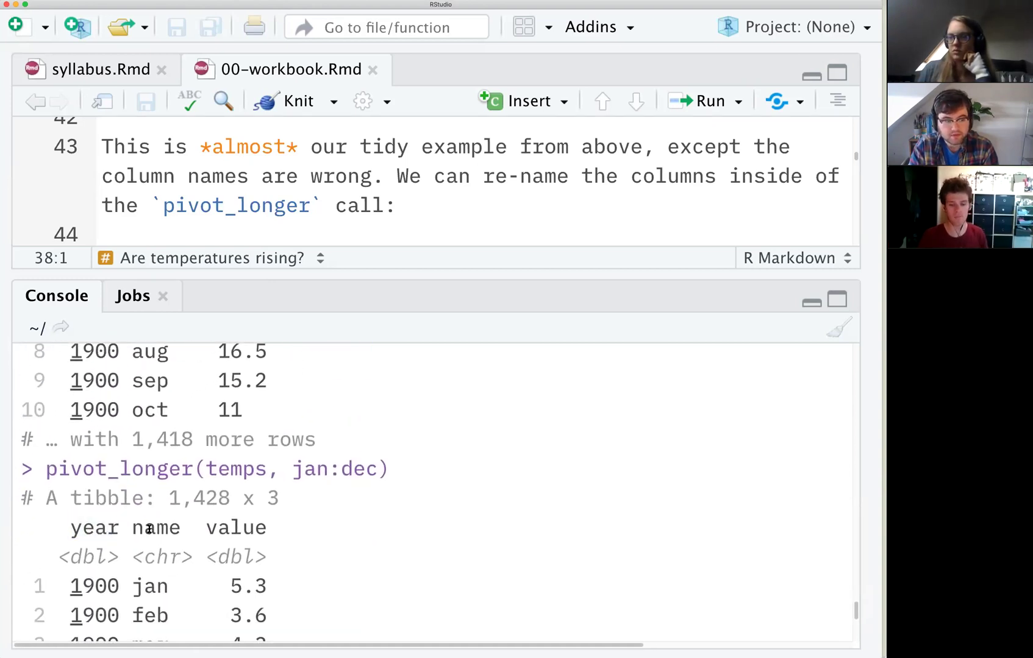
pyautogui.doubleClick(144, 528)
pyautogui.doubleClick(218, 529)
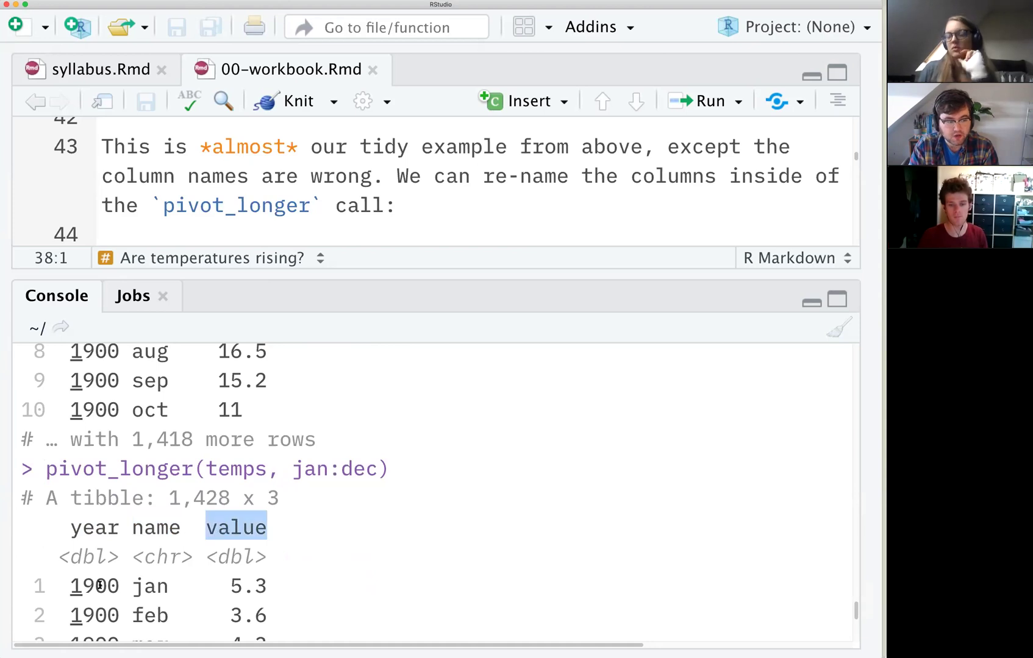
pyautogui.moveTo(68, 584); pyautogui.dragTo(281, 581)
pyautogui.click(281, 581)
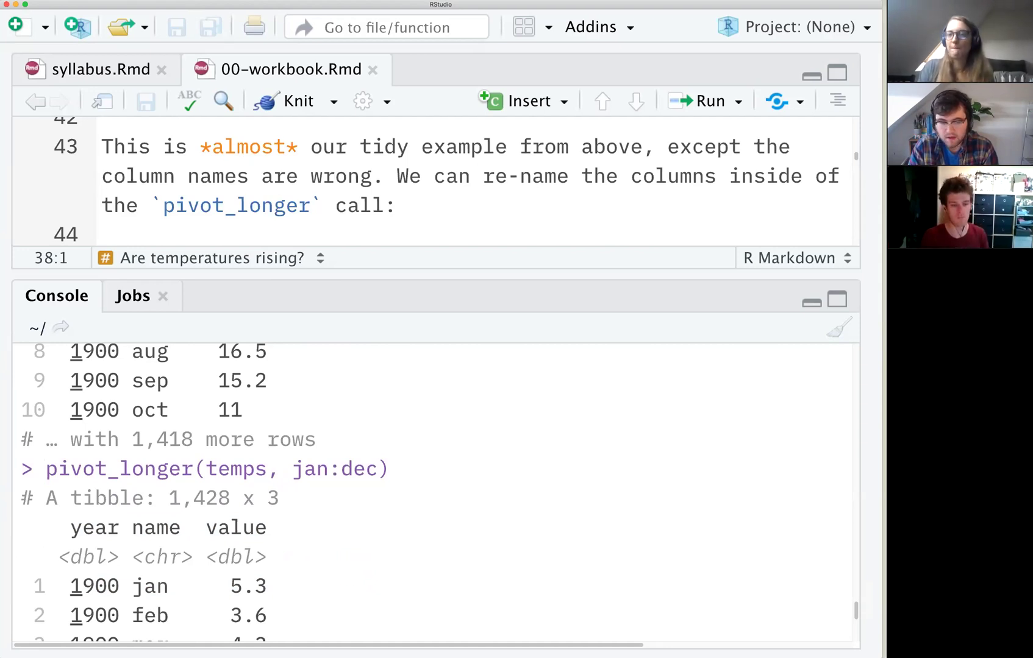
pyautogui.scroll(-5, 555, 592)
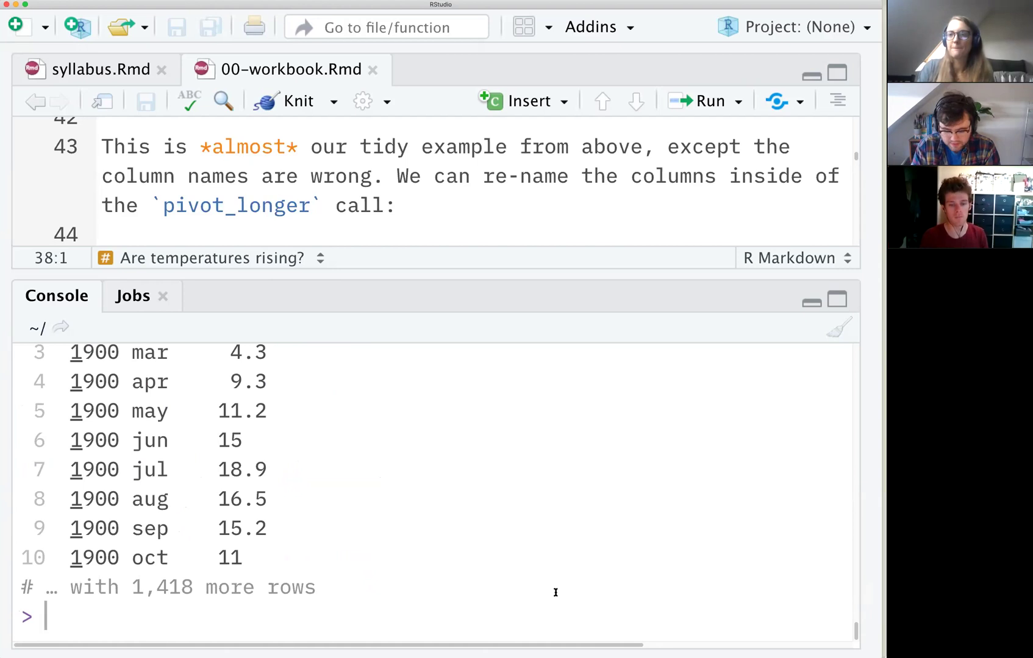
pyautogui.press('Up')
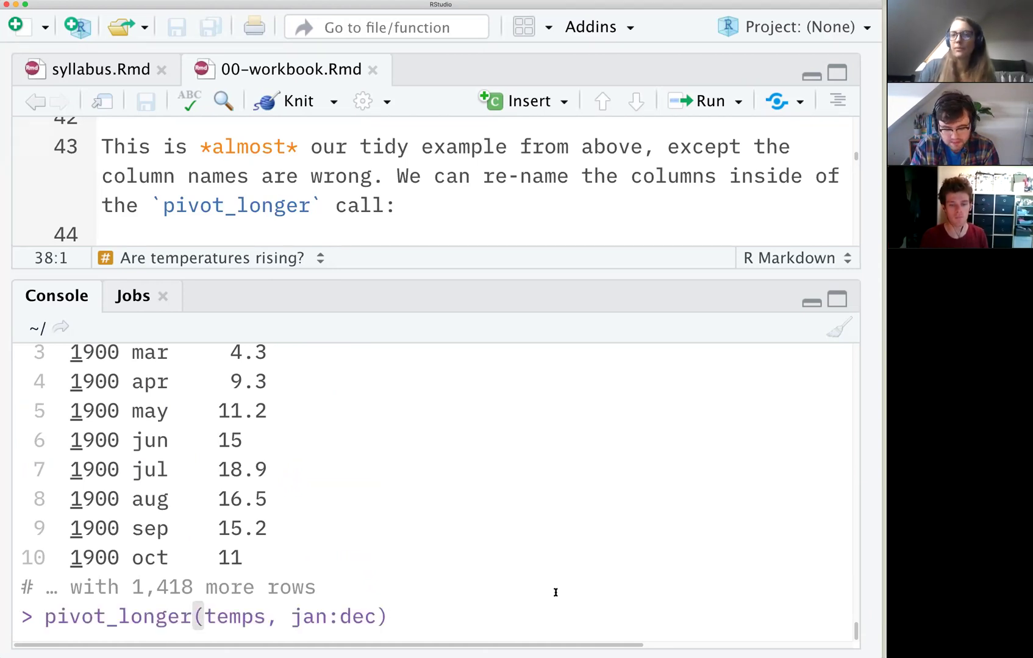
pyautogui.press('Home')
pyautogui.write('groupb')
pyautogui.press('BackSpace')
pyautogui.write('_by(')
pyautogui.press('BackSpace')
pyautogui.press('BackSpace')
pyautogui.press('BackSpace')
pyautogui.press('BackSpace')
pyautogui.press('BackSpace')
pyautogui.press('BackSpace')
pyautogui.press('BackSpace')
pyautogui.press('BackSpace')
pyautogui.press('BackSpace')
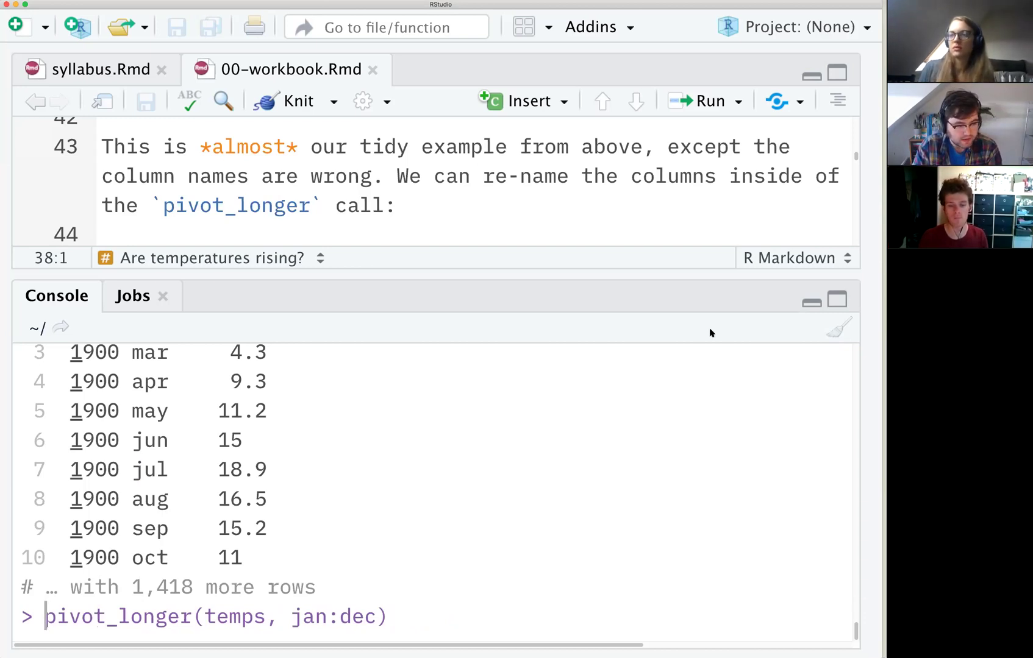
# - Assign the pivot_longer(temps, jan:dec) result to long_temps and show its first rows with head(long_temps)
pyautogui.write('long_temps =')
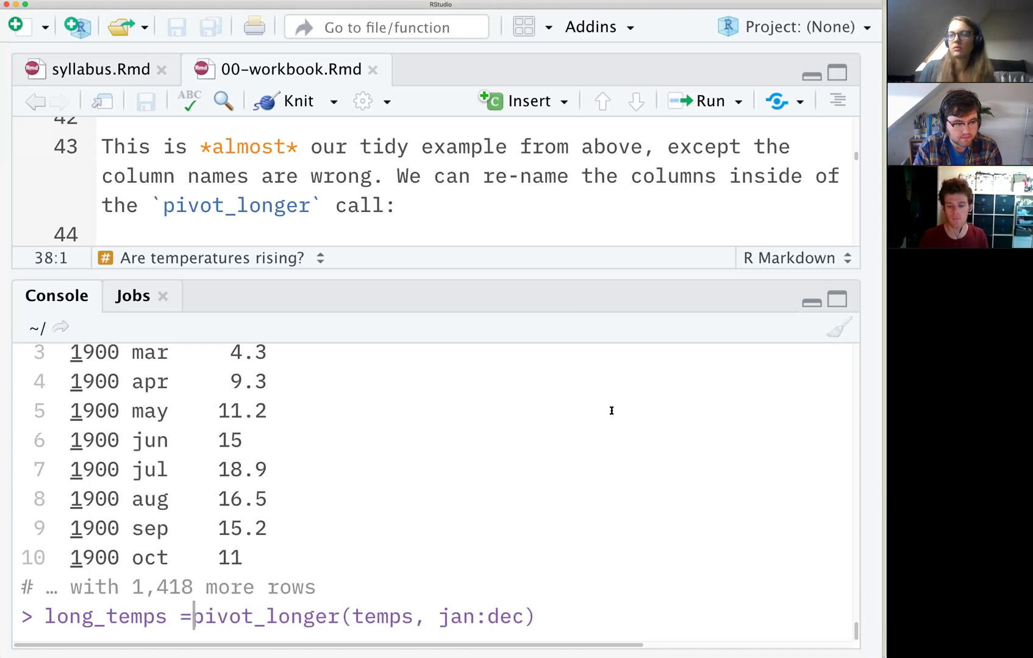
pyautogui.press('Return')
pyautogui.write('head(long_temp')
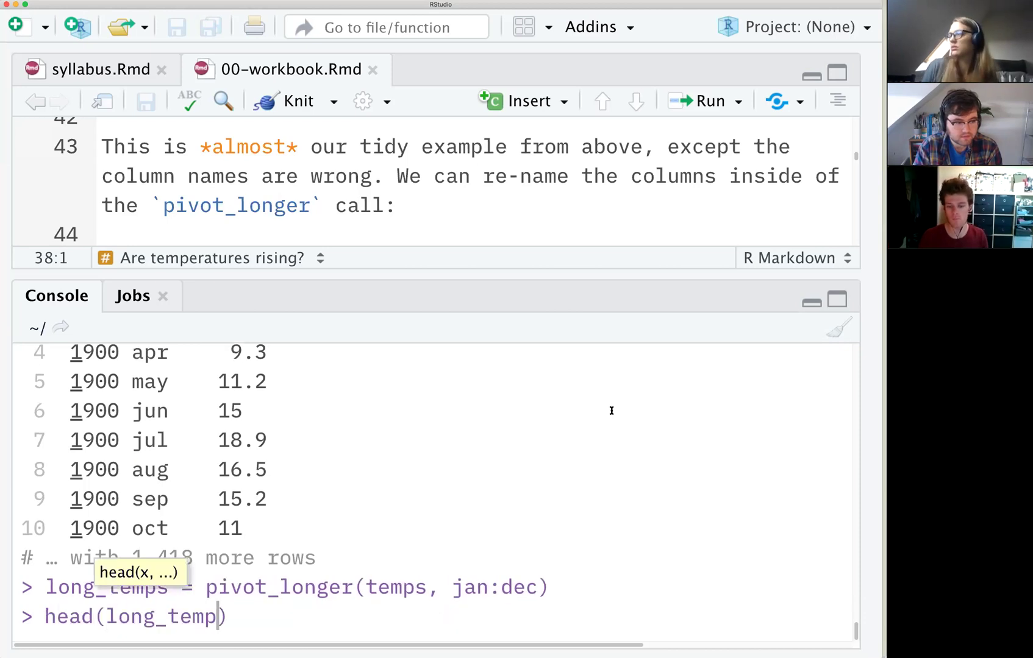
pyautogui.write('s')
pyautogui.press('Return')
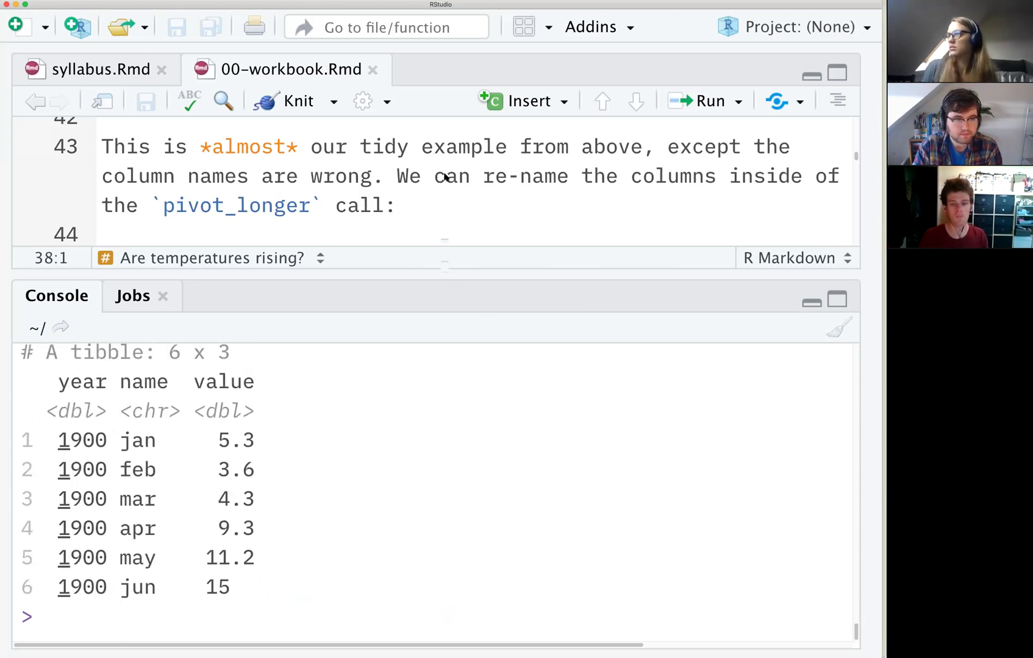
# - Enlarge the console to full height and print the long_temps table
pyautogui.hotkey('ctrl', 'shift', '2')
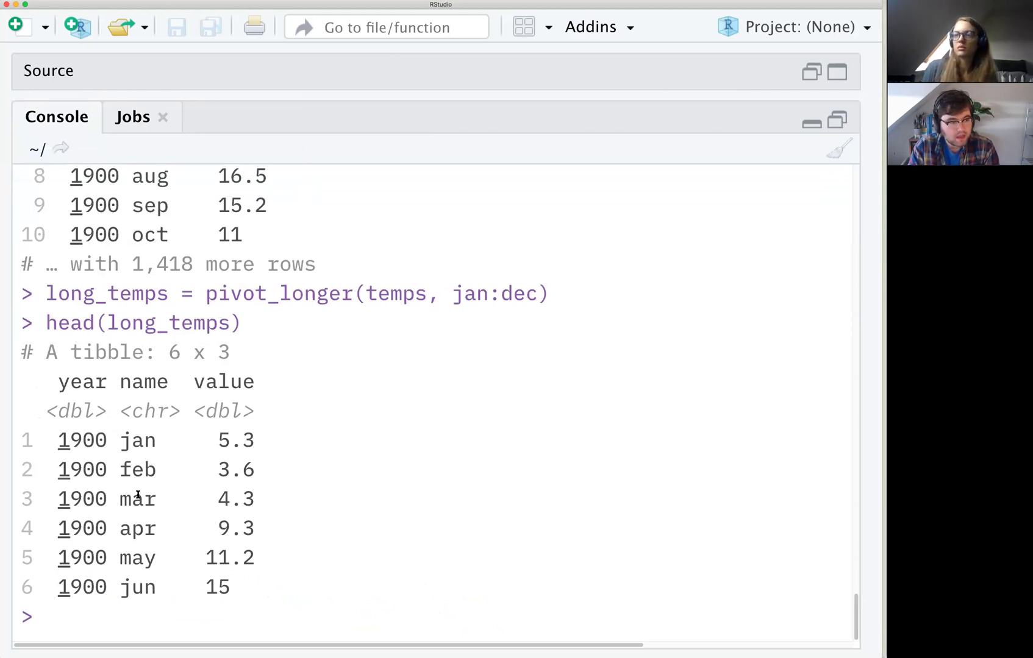
pyautogui.press('Up')
pyautogui.press('Escape')
pyautogui.write('long_ter')
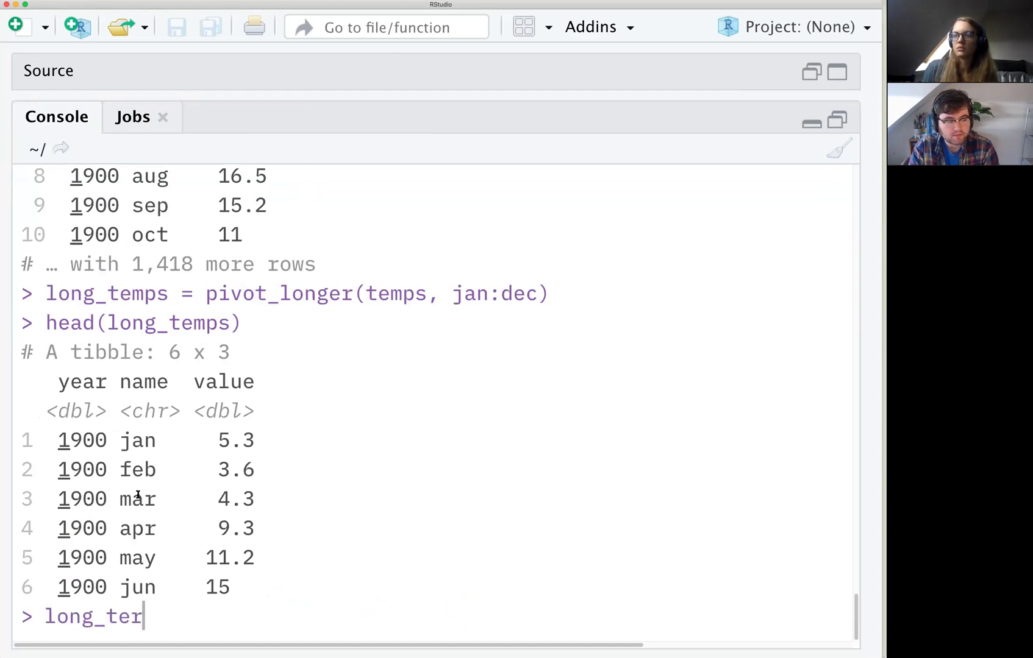
pyautogui.press('BackSpace')
pyautogui.write('mps')
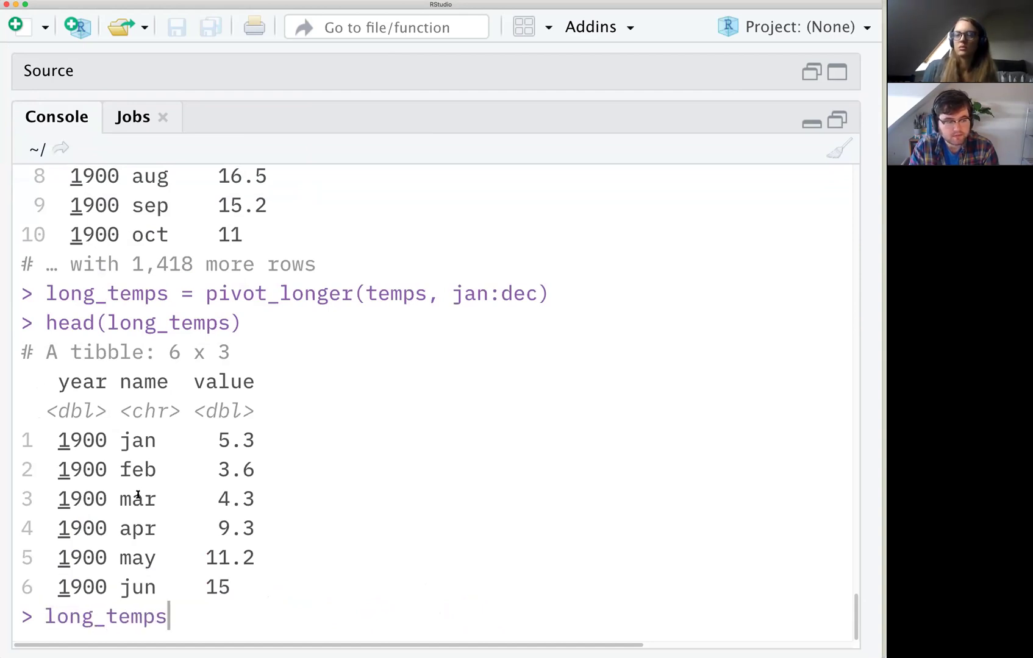
pyautogui.press('Return')
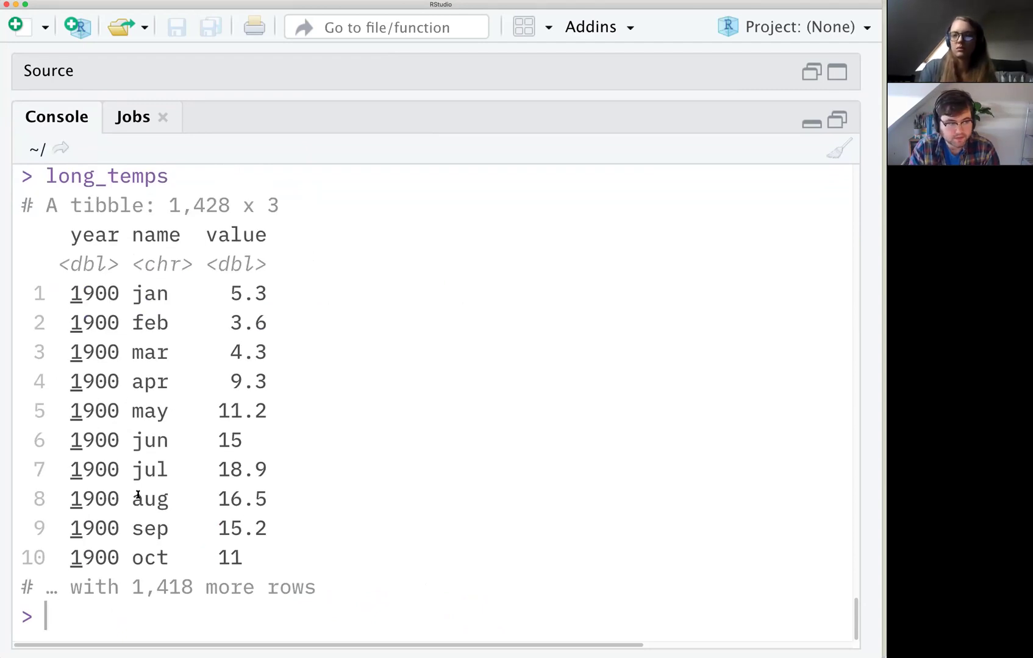
# - Group the reshaped table by month by running group_by(long_temps, name) in the console
pyautogui.press('Up')
pyautogui.hotkey('ctrl', 'a')
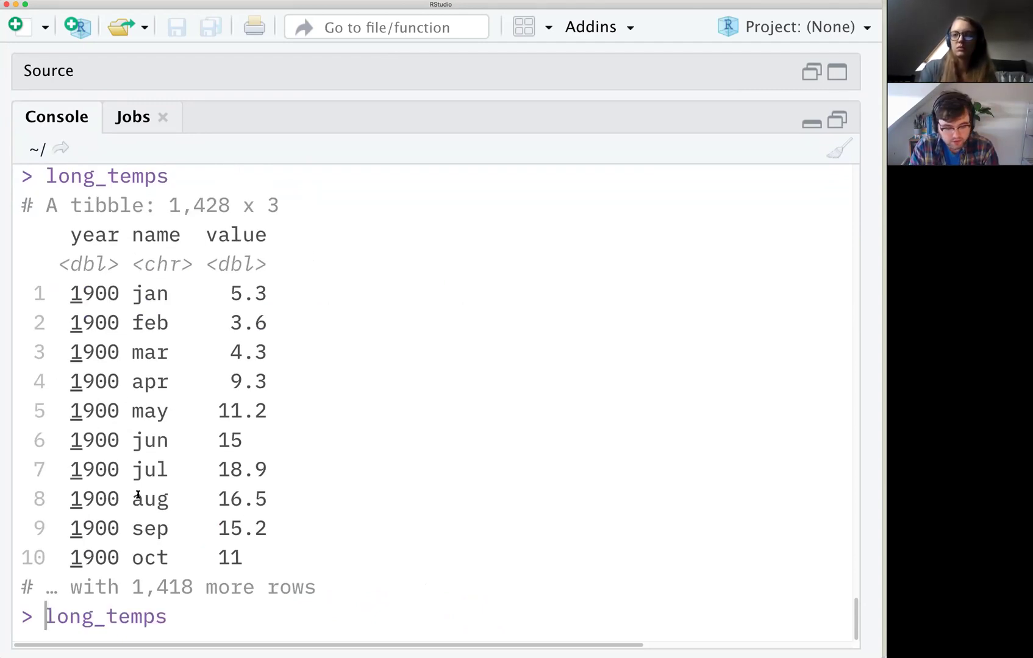
pyautogui.press('Fn')
pyautogui.press('Fn')
pyautogui.click(80, 528)
pyautogui.write('groupb')
pyautogui.click(840, 198)
pyautogui.press('BackSpace')
pyautogui.write('_by(')
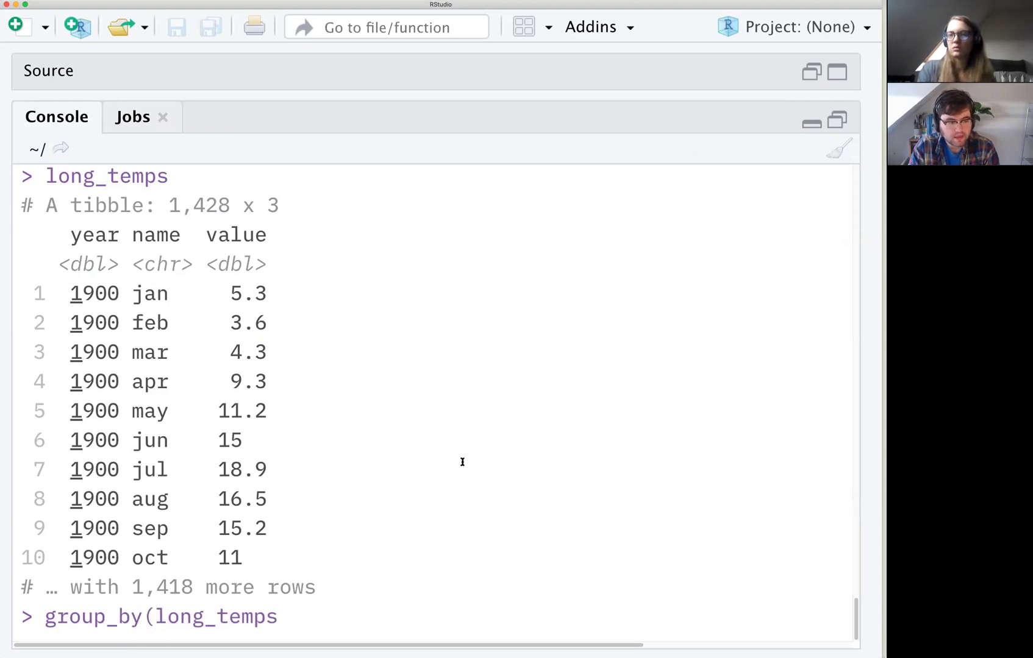
pyautogui.click(375, 609)
pyautogui.press('super+space')
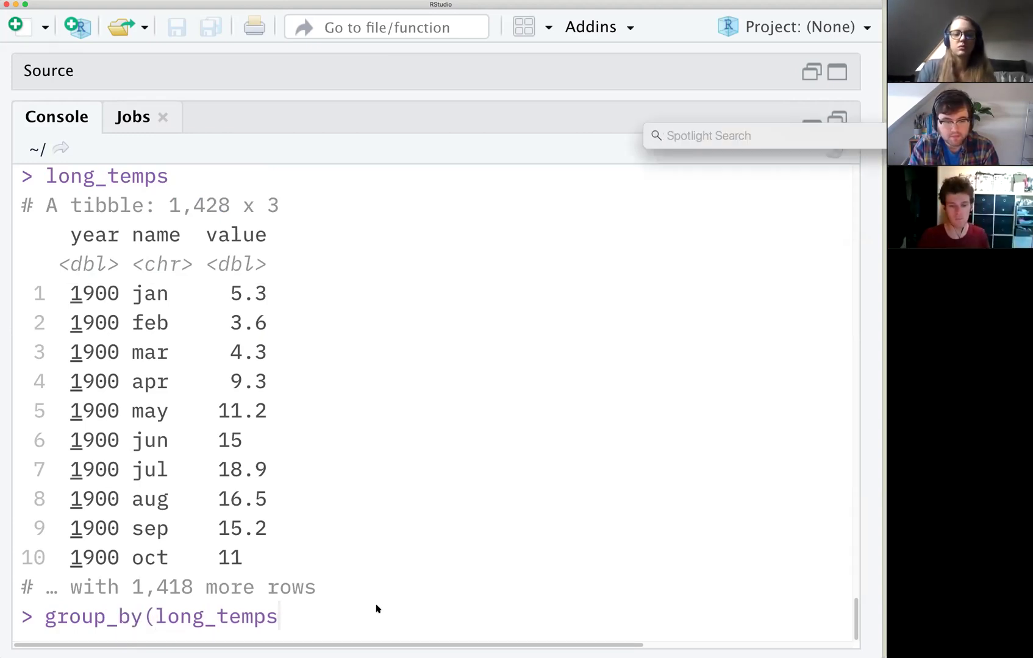
pyautogui.press('Escape')
pyautogui.write(', ')
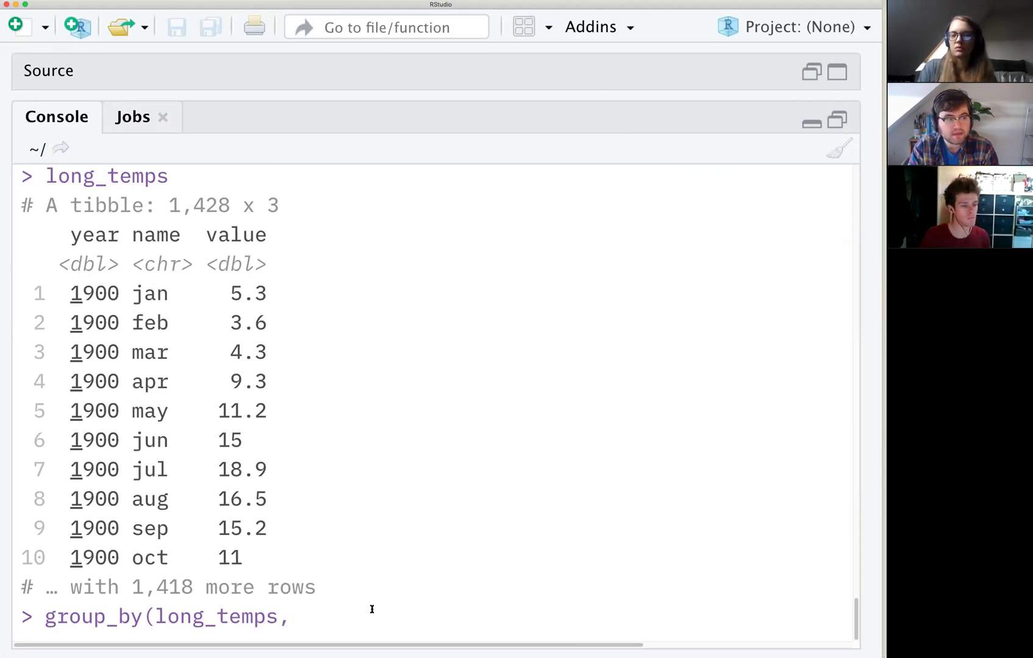
pyautogui.write('name)')
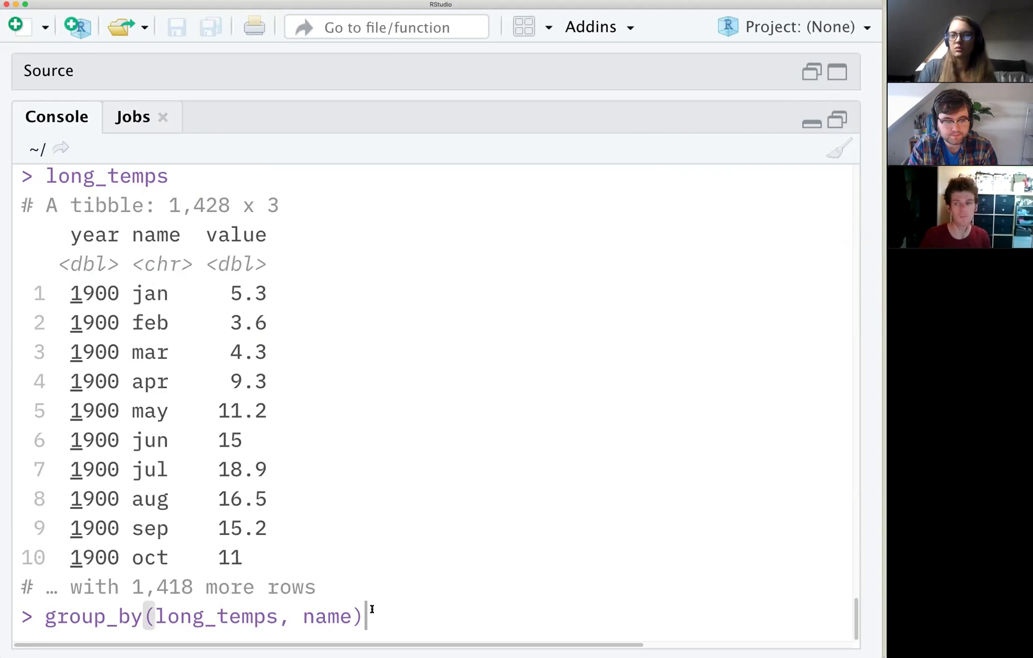
pyautogui.press('Return')
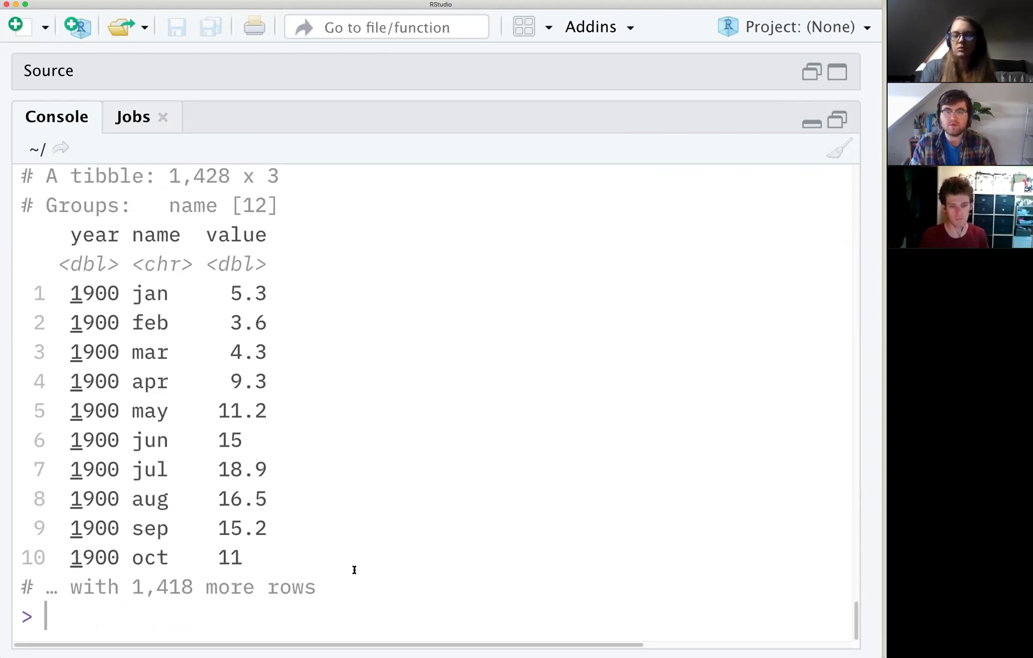
# - Print the ungrouped long_temps again and examine its tibble size line and column header lines
pyautogui.write('long_')
pyautogui.press('Tab')
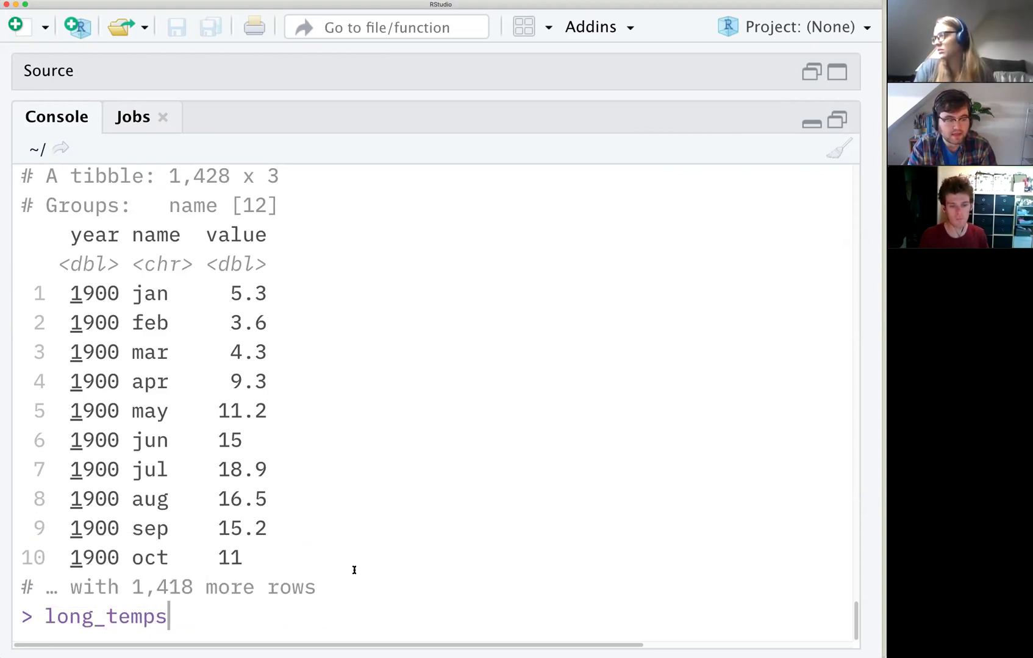
pyautogui.press('Return')
pyautogui.scroll(1, 183, 359)
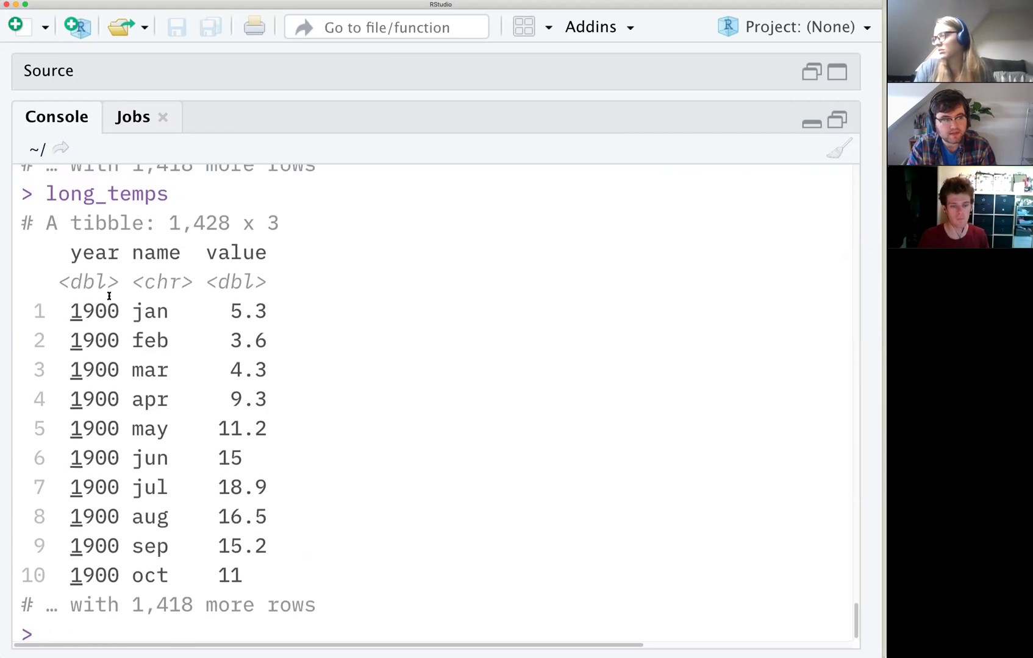
pyautogui.moveTo(23, 223); pyautogui.dragTo(286, 217)
pyautogui.click(296, 218)
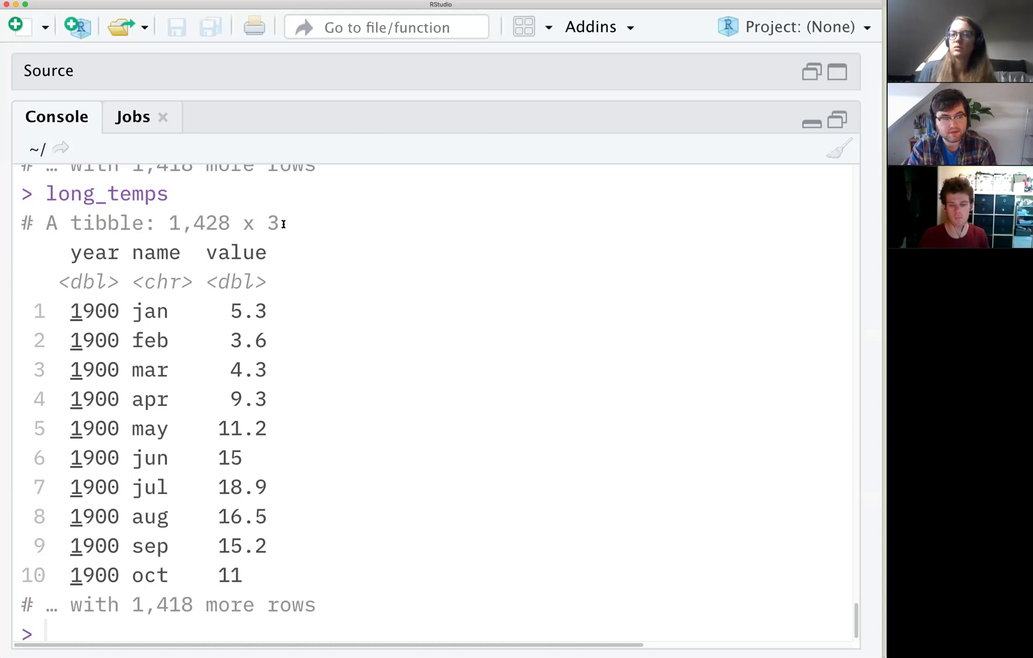
pyautogui.moveTo(70, 253); pyautogui.dragTo(306, 271)
pyautogui.click(296, 277)
pyautogui.scroll(-1, 78, 399)
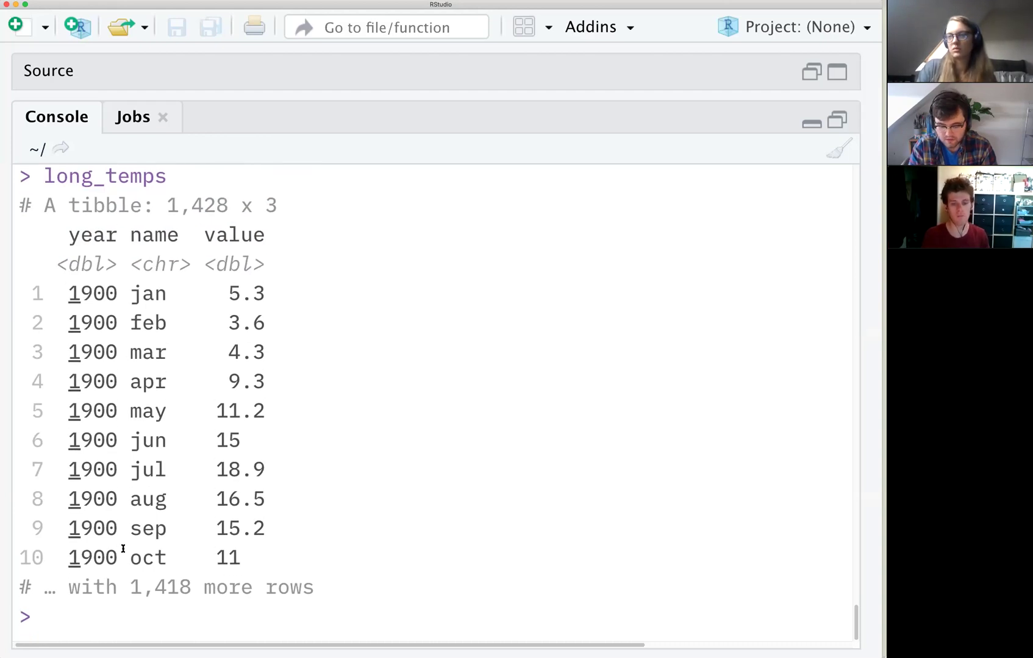
# - Run group_by(long_temps, name) again and examine the Groups line above the table
pyautogui.press('Up')
pyautogui.press('Up')
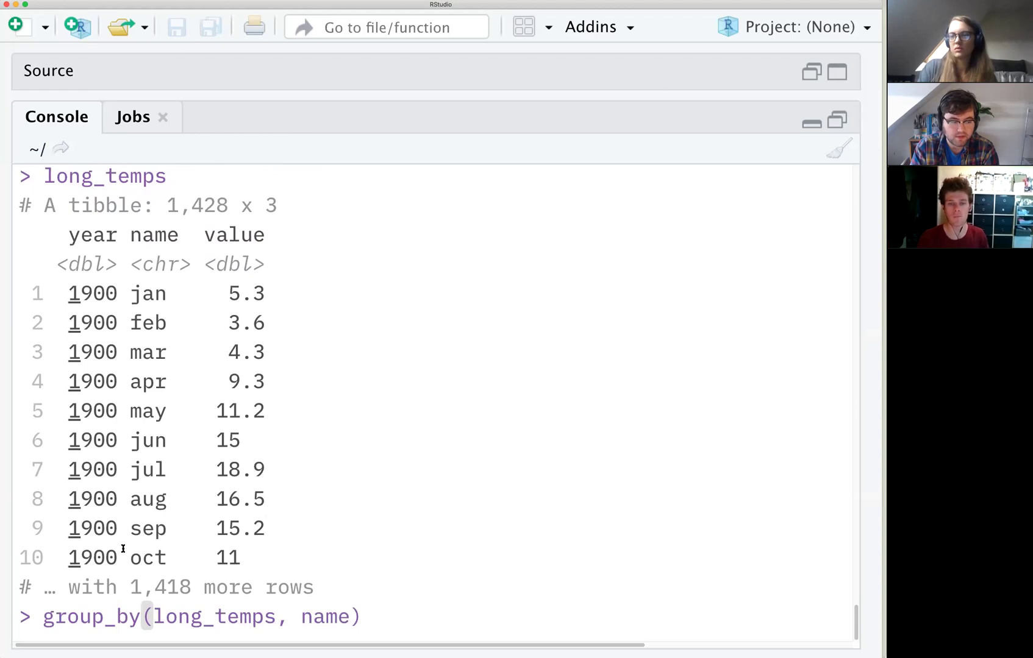
pyautogui.press('Return')
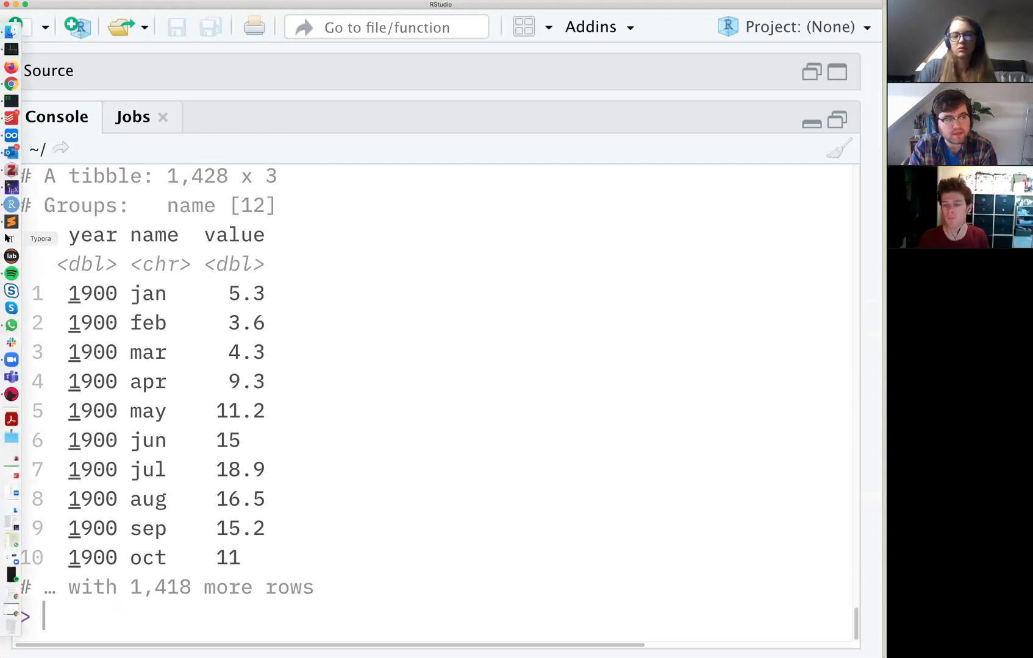
pyautogui.moveTo(19, 203); pyautogui.dragTo(279, 203)
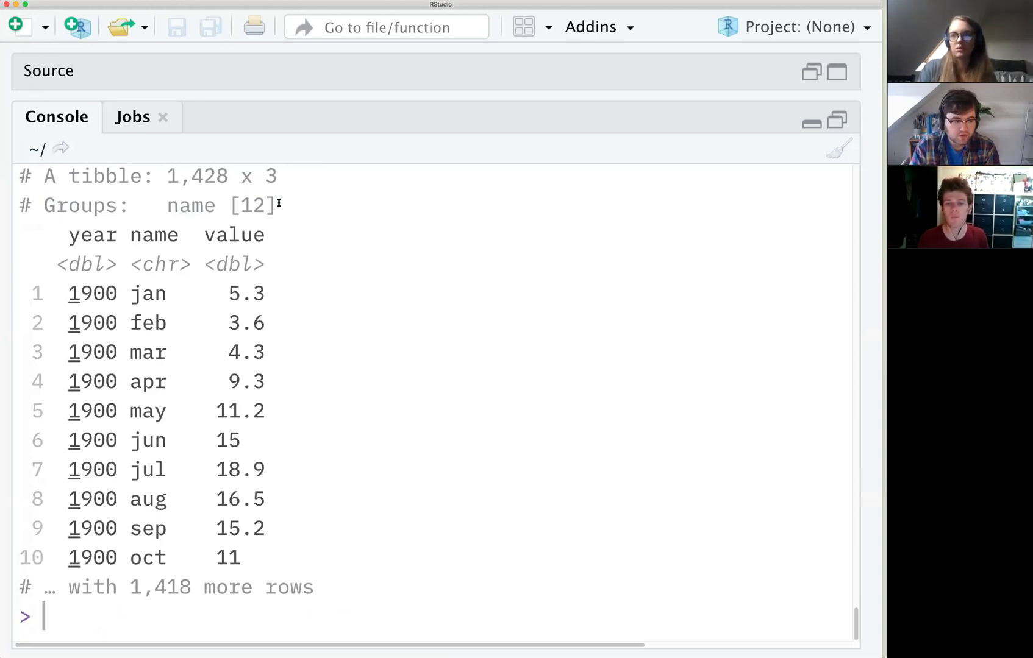
pyautogui.press('Up')
pyautogui.press('Home')
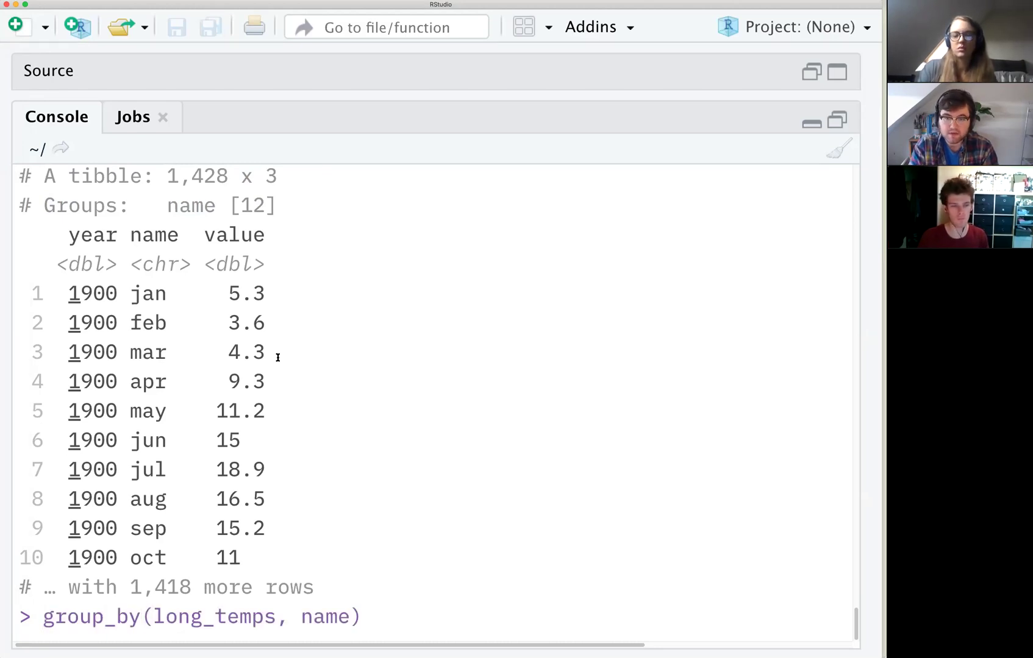
pyautogui.write('summarize(')
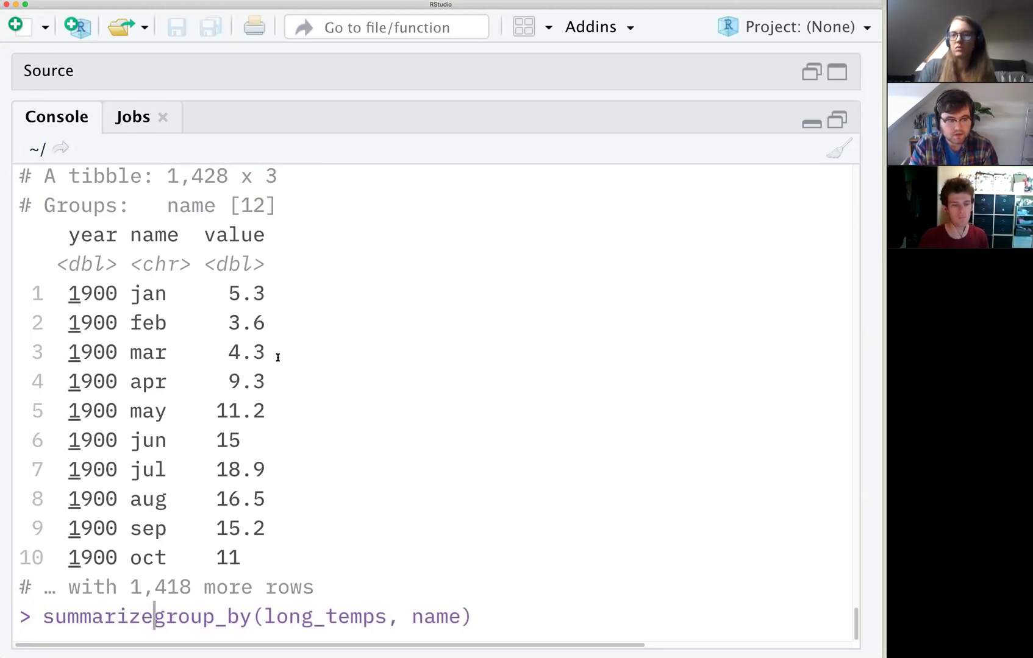
pyautogui.press('End')
pyautogui.write(',')
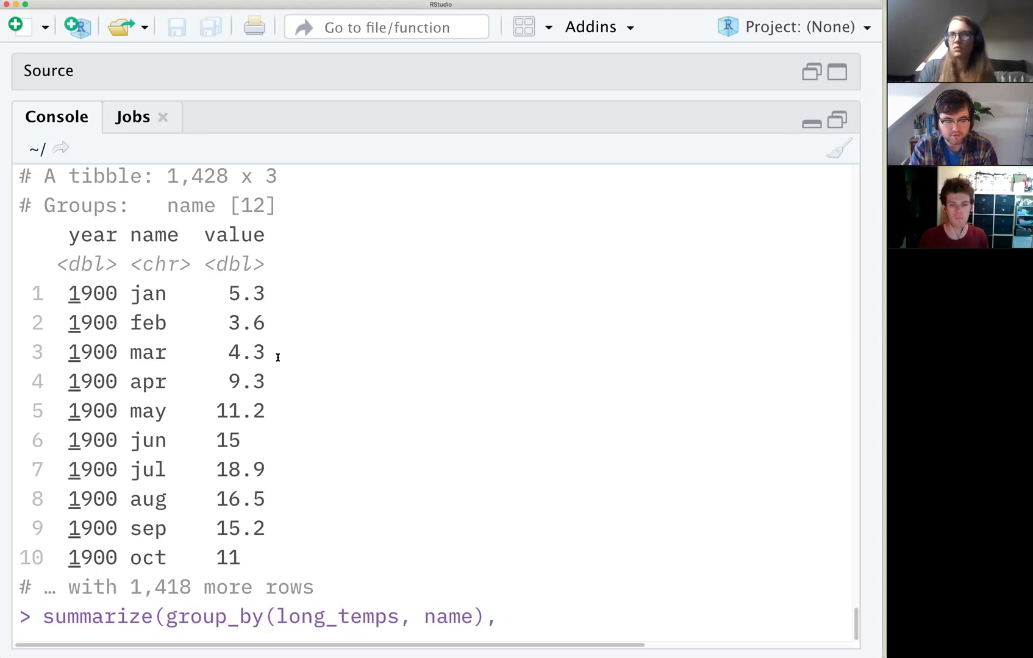
# - Turn the command into the assignment grouped_by_month = group_by(long_temps, name) and run it
pyautogui.press('Home')
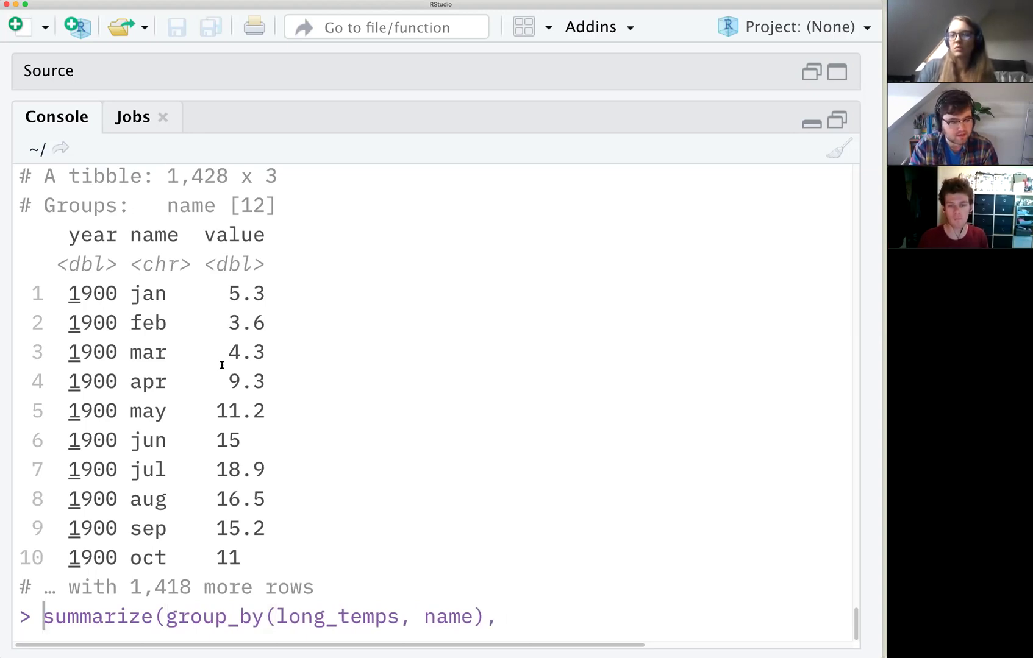
pyautogui.doubleClick(124, 608)
pyautogui.write('grouped =')
pyautogui.press('Right')
pyautogui.press('Right')
pyautogui.press('Left')
pyautogui.press('BackSpace')
pyautogui.press('Left')
pyautogui.press('Left')
pyautogui.write('_b')
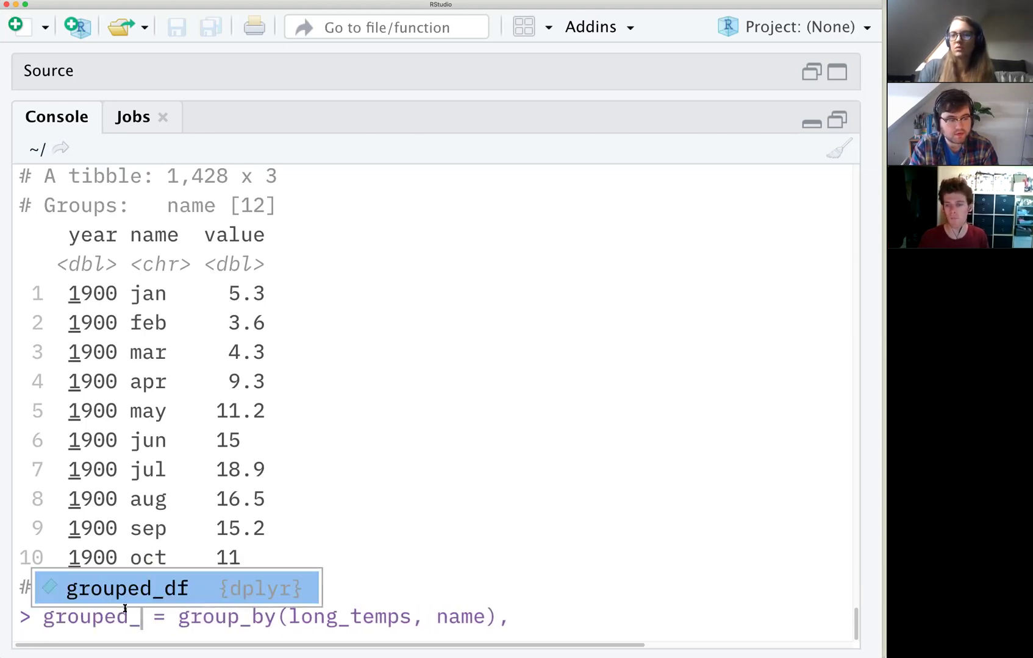
pyautogui.write('y_month')
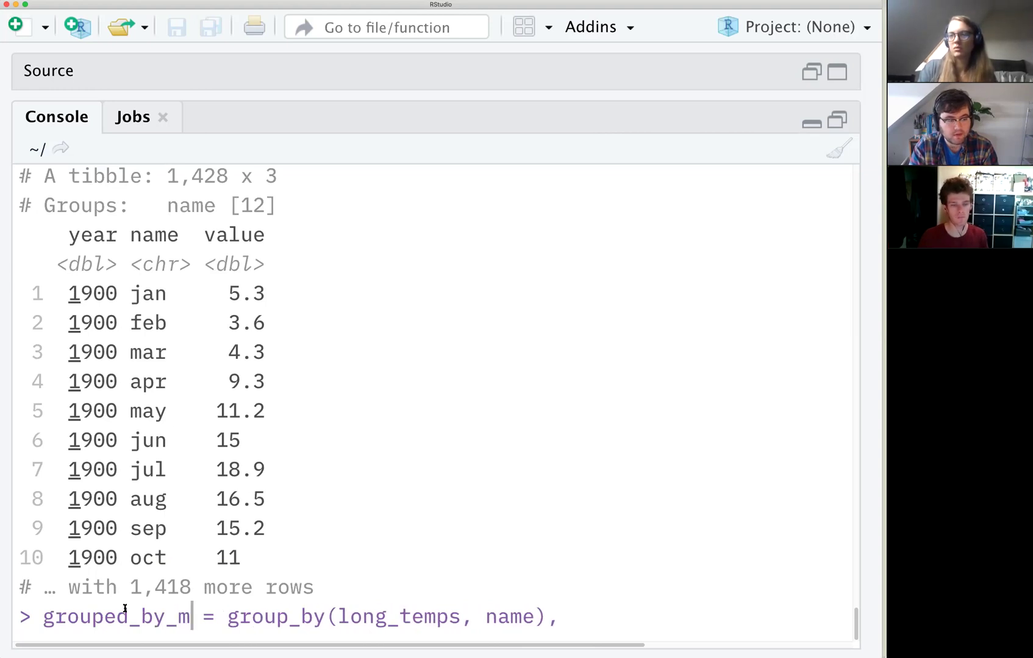
pyautogui.press('End')
pyautogui.press('BackSpace')
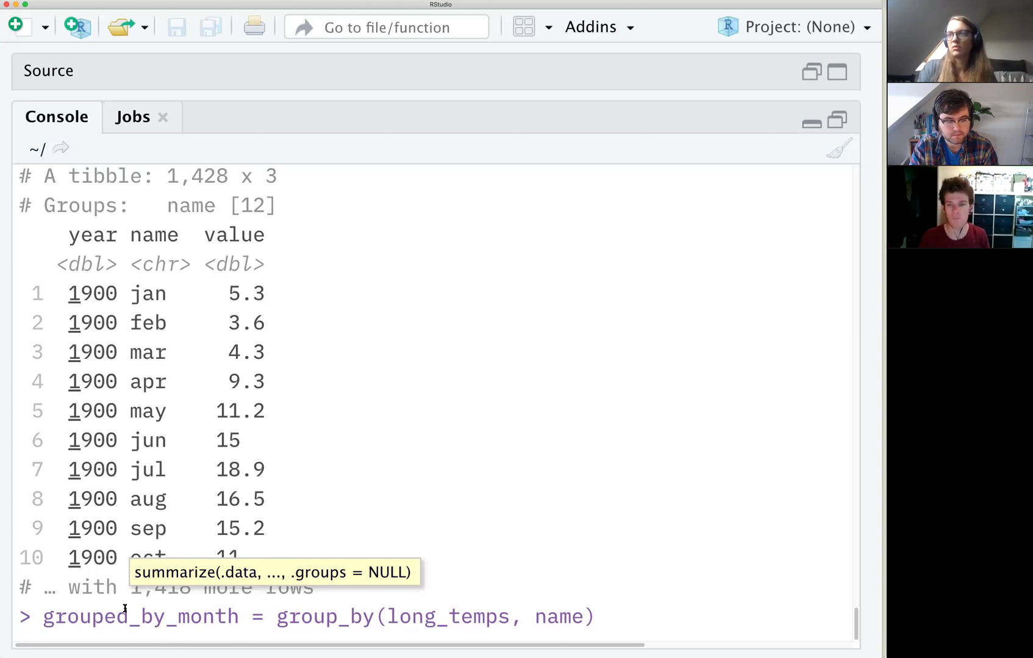
pyautogui.press('Return')
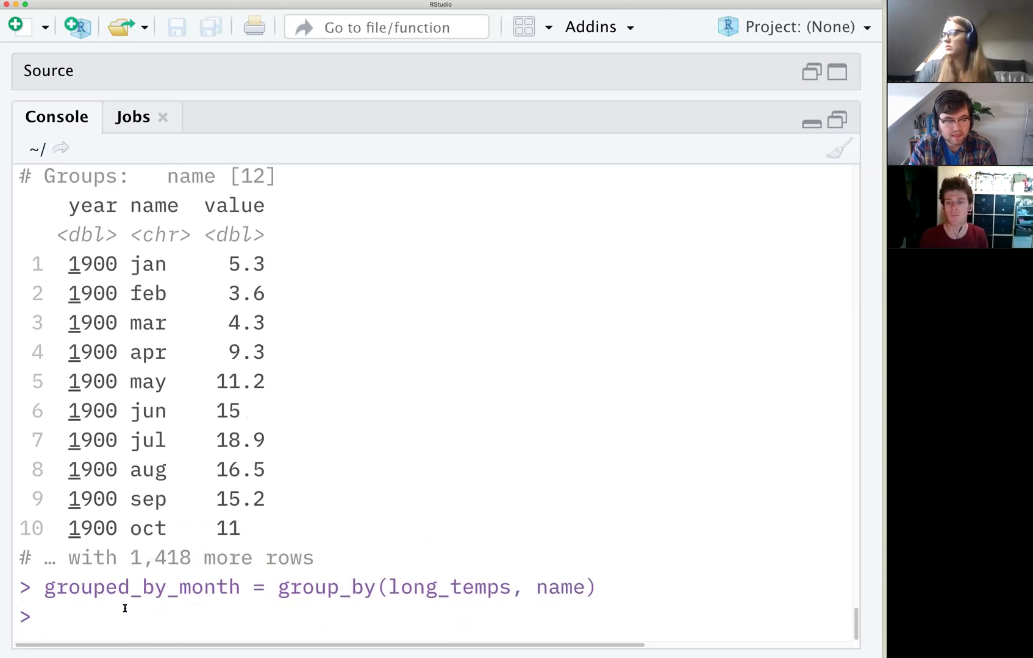
# - Try to print the grouped table under the name group_by_month
pyautogui.write('group_by(')
pyautogui.press('BackSpace')
pyautogui.press('BackSpace')
pyautogui.write('y_month')
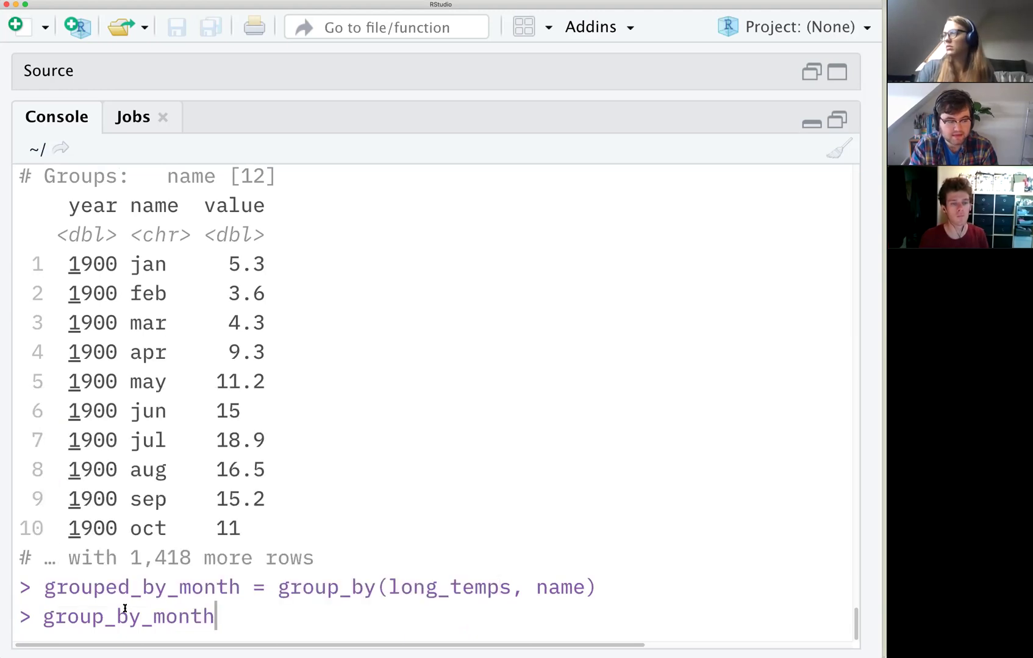
pyautogui.press('Return')
pyautogui.press('Up')
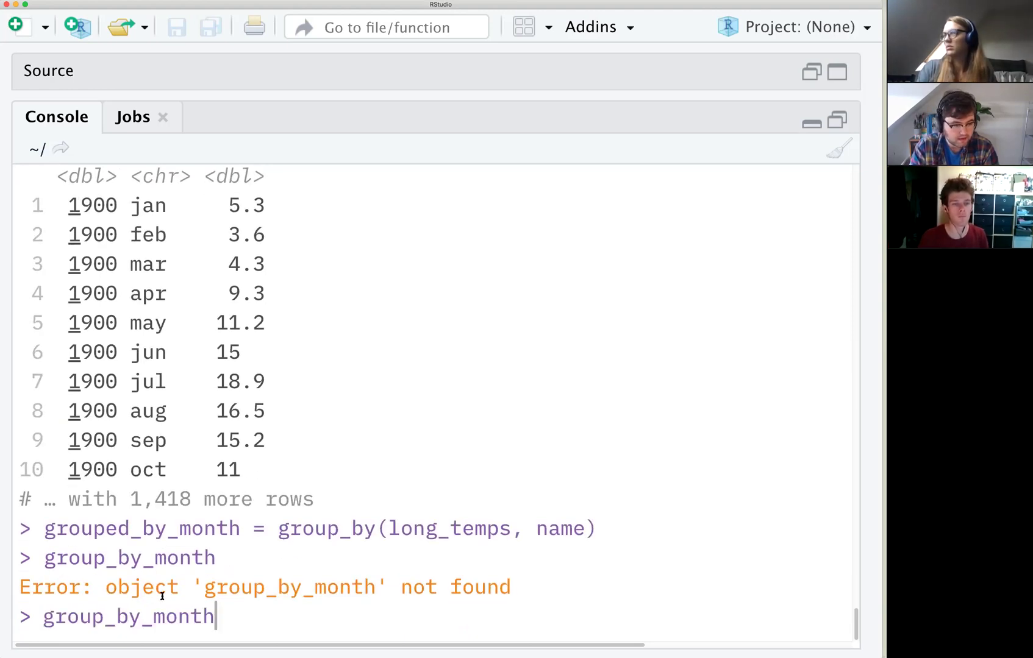
# - Rerun the grouped_by_month assignment, and print grouped_by_month to examine its Groups line
pyautogui.press('Up')
pyautogui.press('Return')
pyautogui.write('grouped_')
pyautogui.press('BackSpace')
pyautogui.write('ed_by_month')
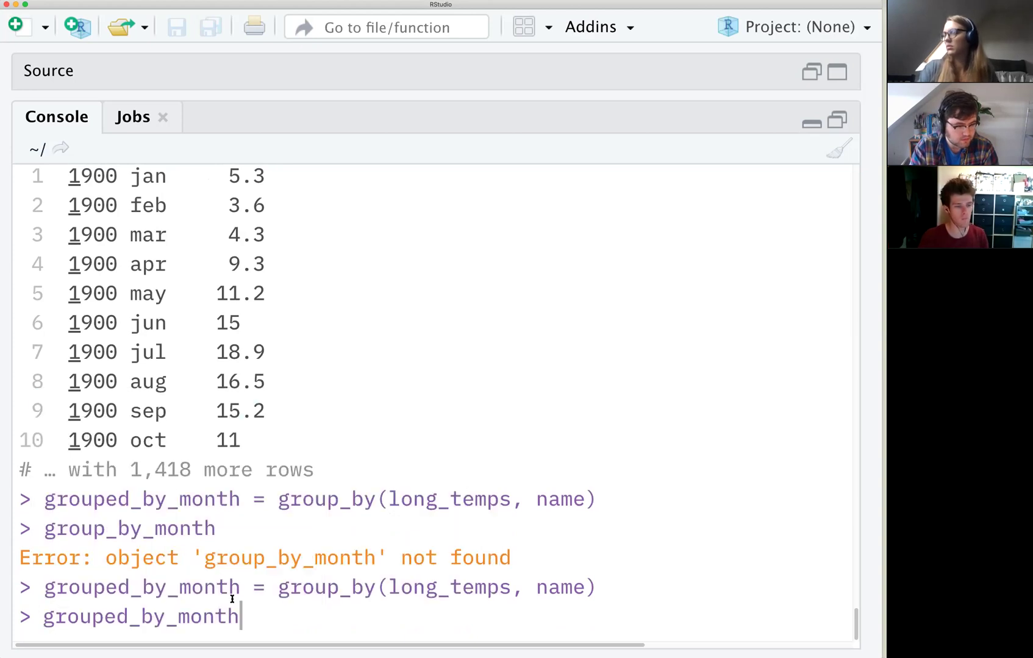
pyautogui.press('Return')
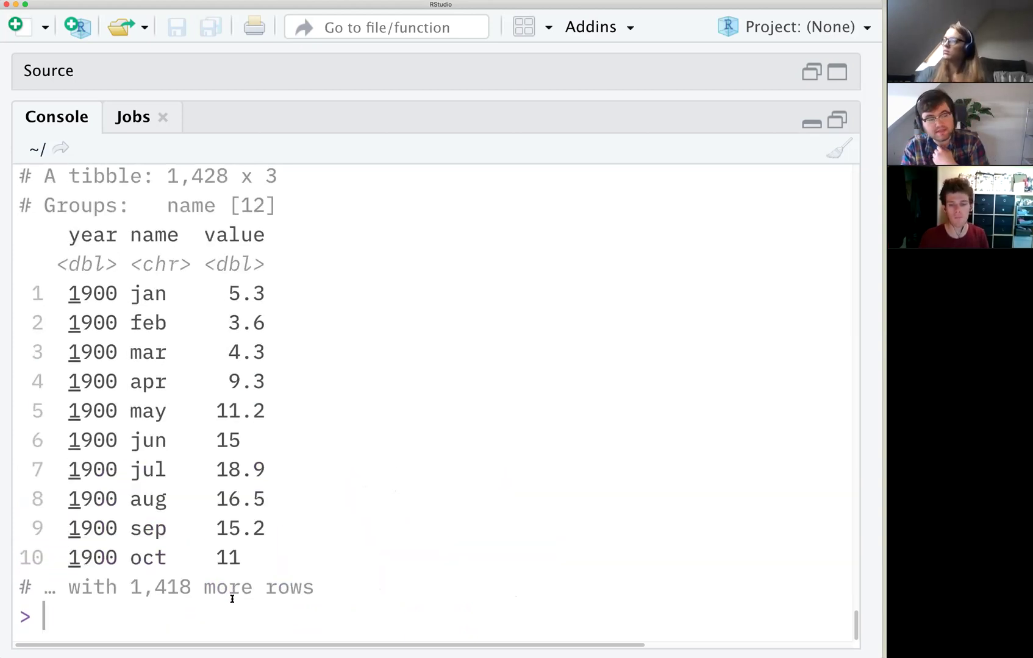
pyautogui.doubleClick(126, 205)
pyautogui.click(121, 209)
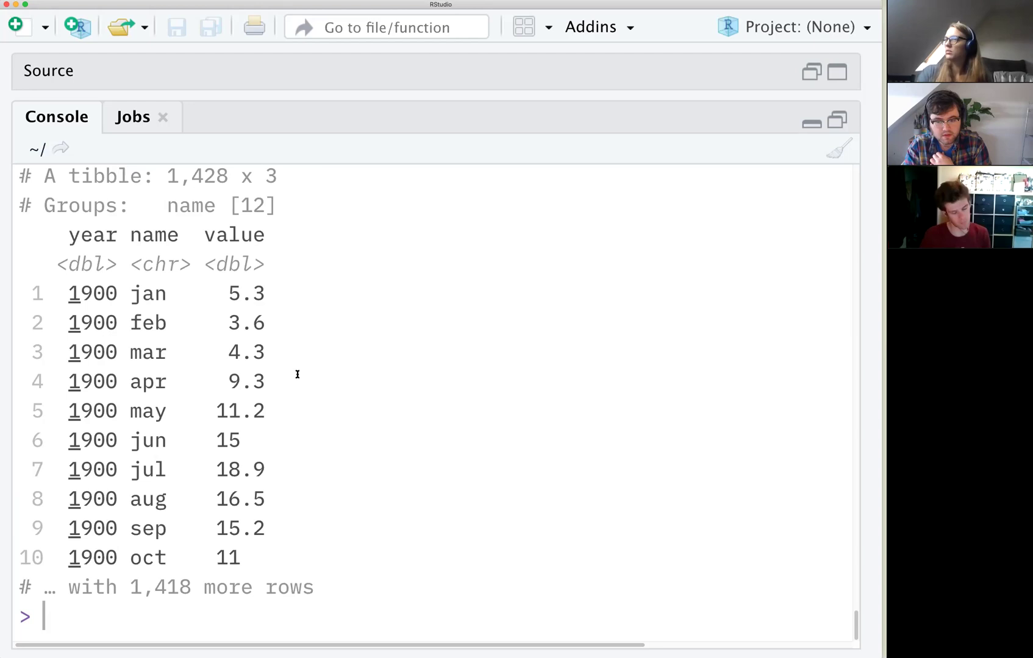
# - Compute the average temperature per month by running summarise(grouped_by_month, mean(value))
pyautogui.write('grouped_by_month = group_by(long_temps, name)')
pyautogui.press('super+a')
pyautogui.write('summar')
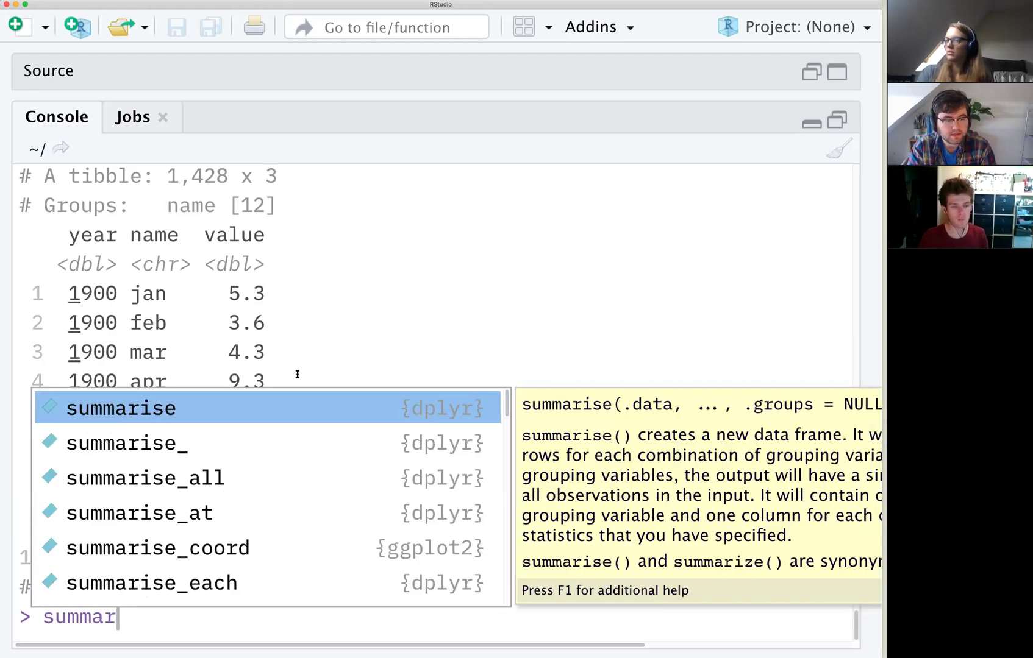
pyautogui.press('Tab')
pyautogui.write('grouped_by_month,')
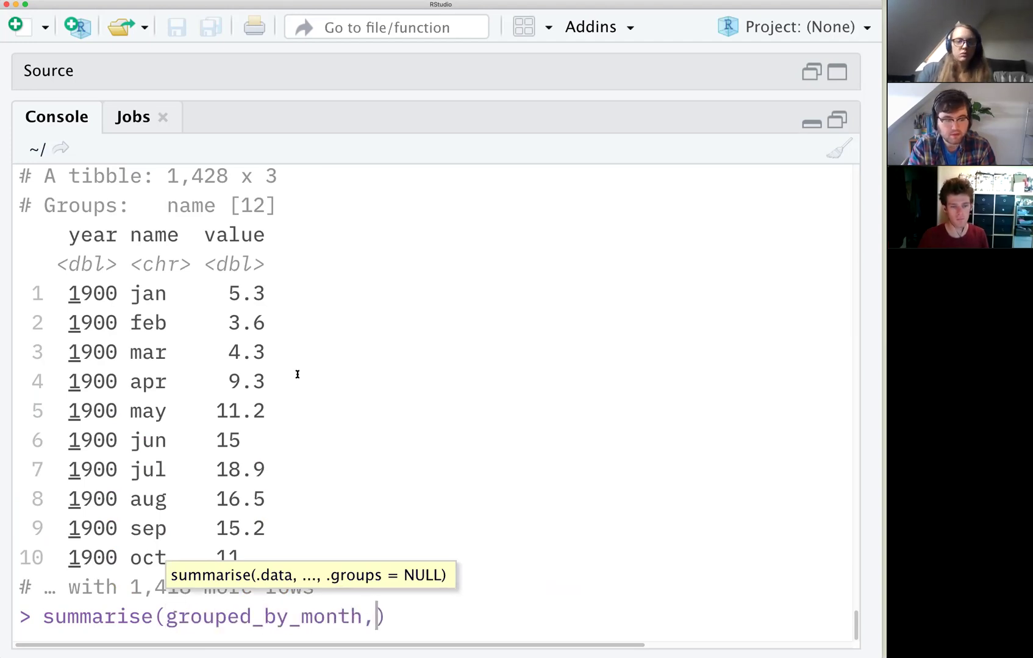
pyautogui.write(' mean(value')
pyautogui.press('Return')
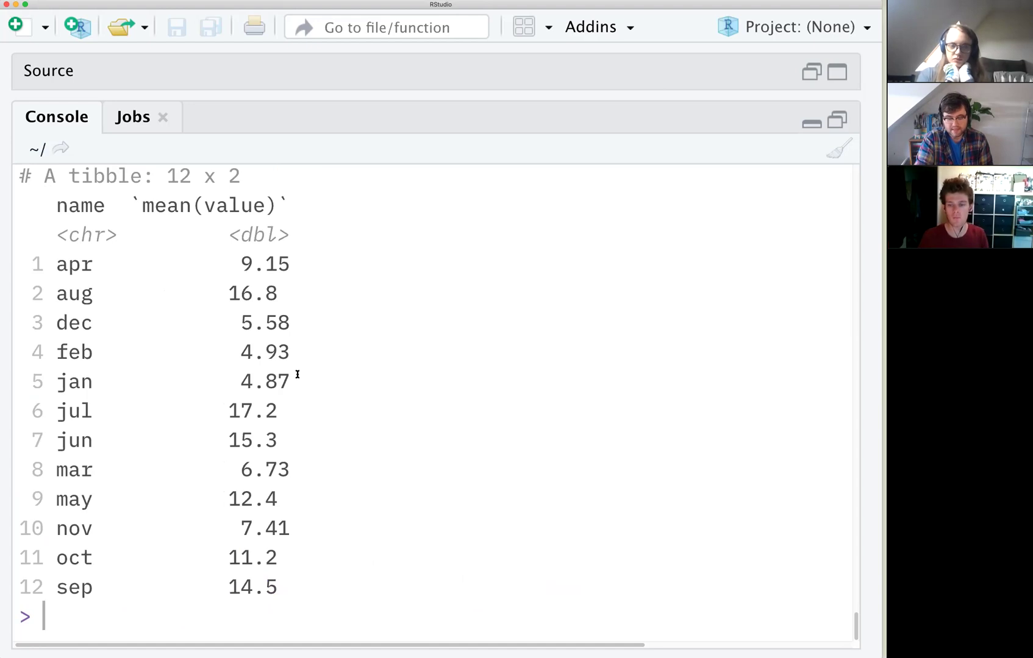
# - Name the summary column mean_temp by running summarise(grouped_by_month, mean_temp = mean(value))
pyautogui.press('Up')
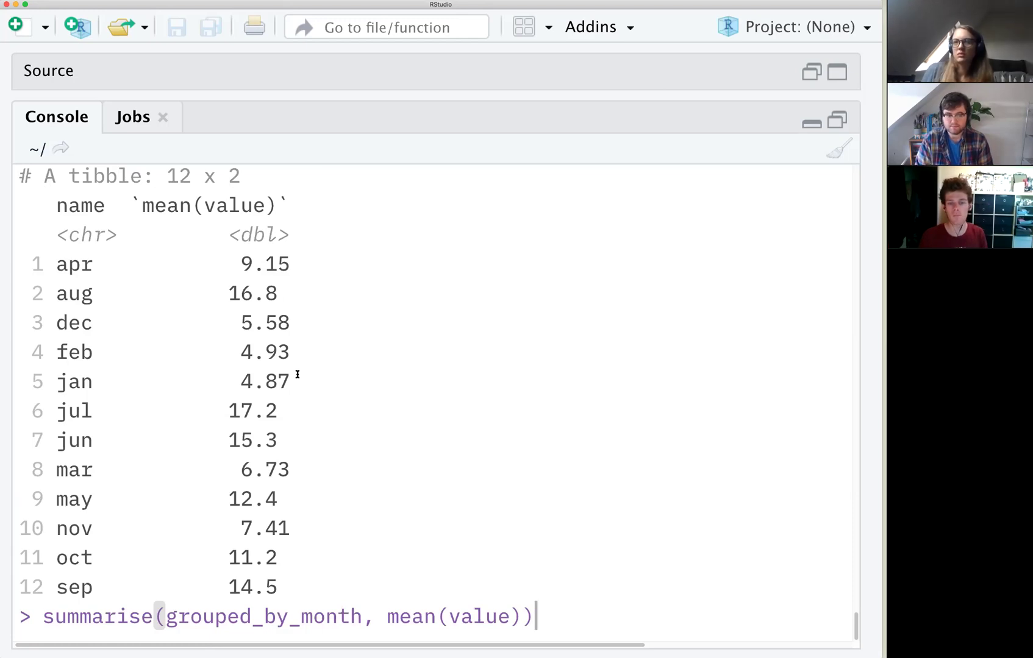
pyautogui.press('Left')
pyautogui.press('Left')
pyautogui.press('Left')
pyautogui.press('Left')
pyautogui.press('Left')
pyautogui.press('Left')
pyautogui.press('Left')
pyautogui.press('Left')
pyautogui.press('Left')
pyautogui.press('Left')
pyautogui.press('Left')
pyautogui.press('Left')
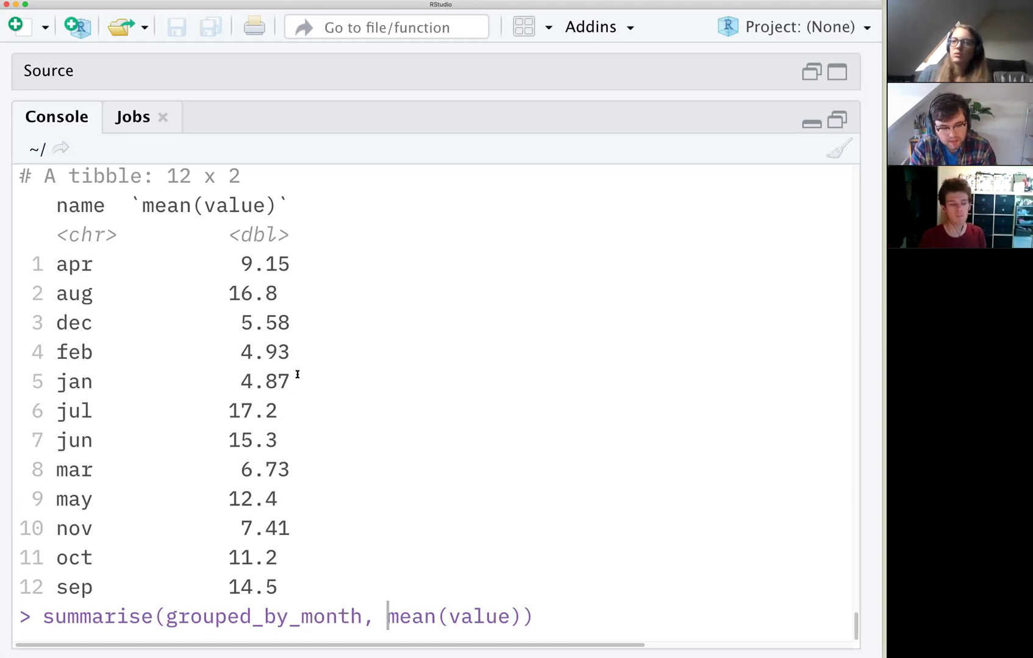
pyautogui.write('mean_temp = mean')
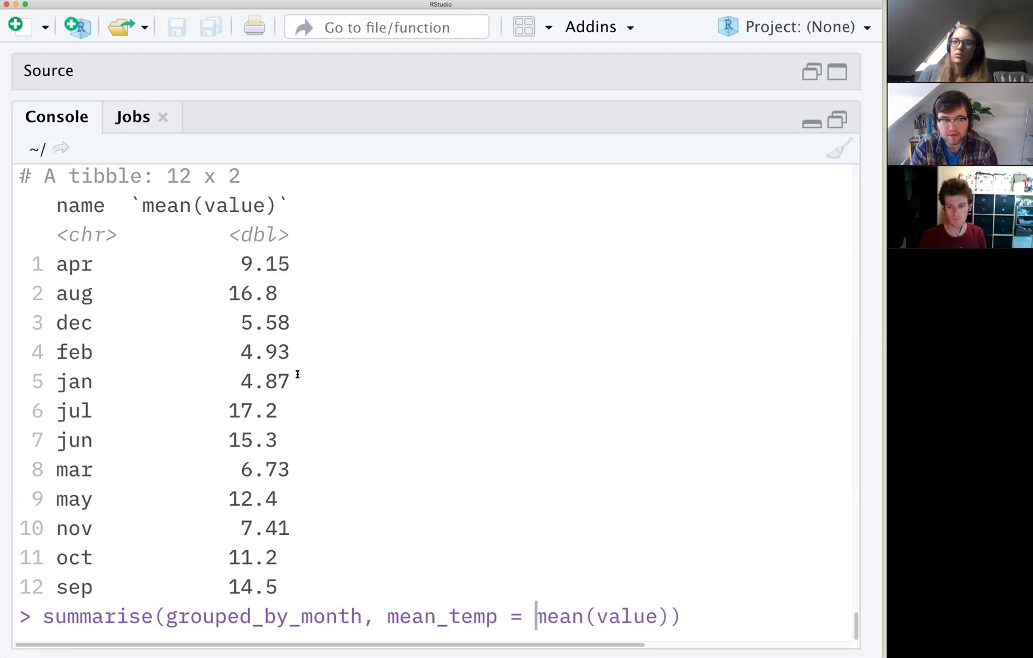
pyautogui.press('Return')
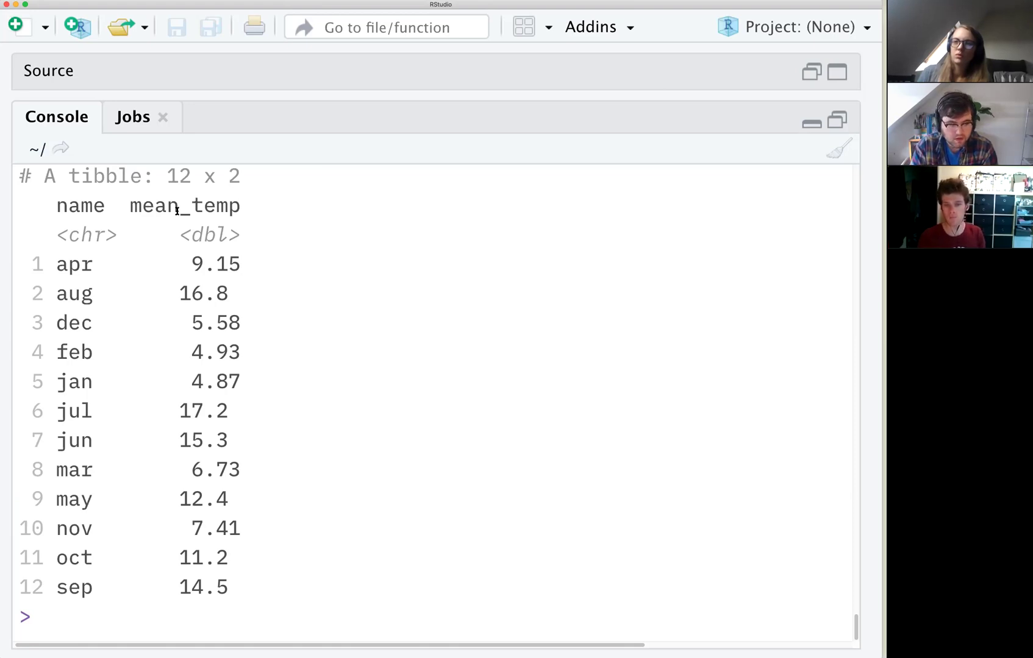
# - Discard the recalled summarise command and print the original temps table
pyautogui.press('Up')
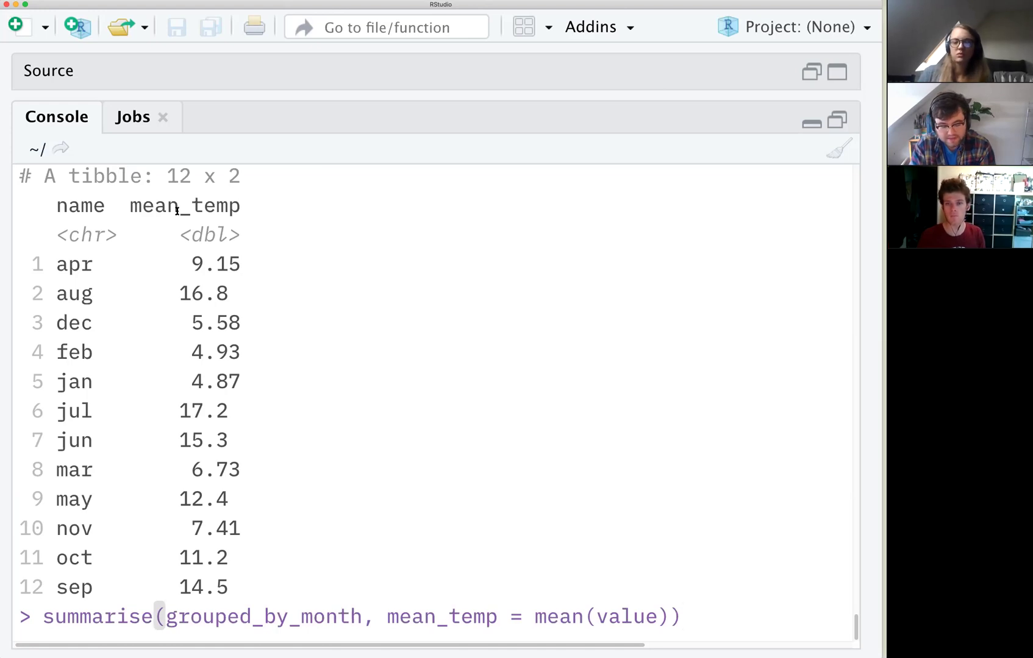
pyautogui.press('super+a')
pyautogui.press('BackSpace')
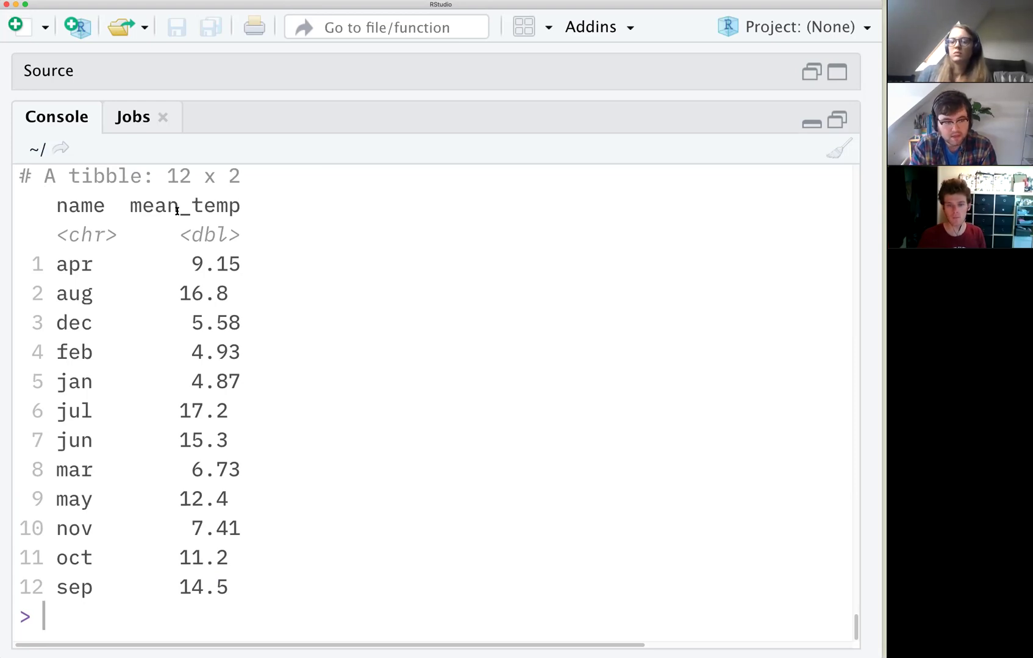
pyautogui.write('temps')
pyautogui.press('Return')
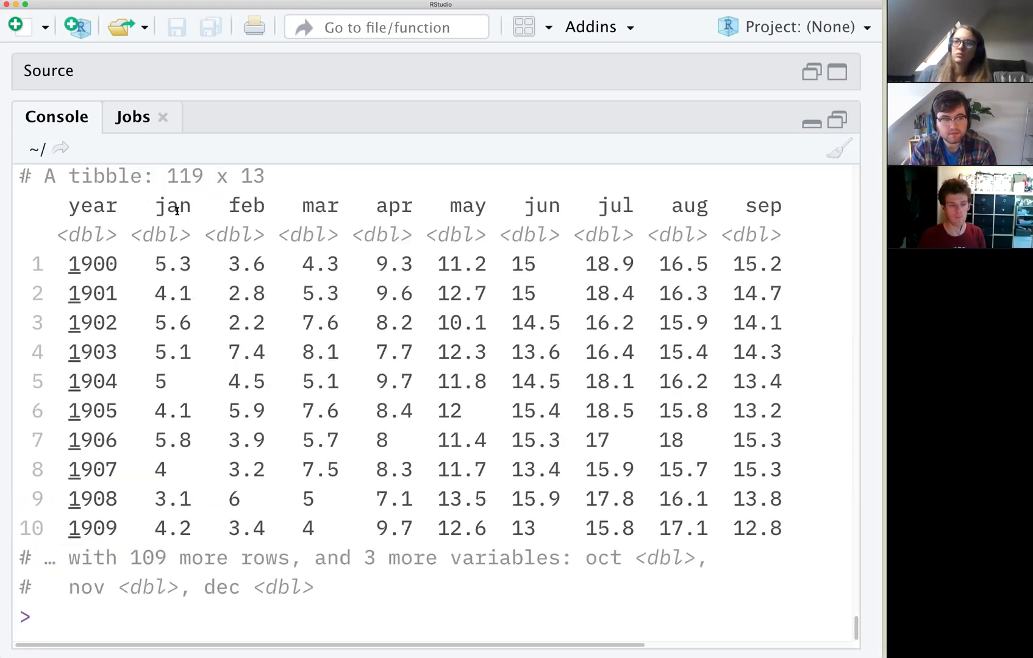
# - Reshape the data with a pipe by running temps %>% pivot_longer(jan:dec, names_to='month', values_to='temperature')
pyautogui.write('temps')
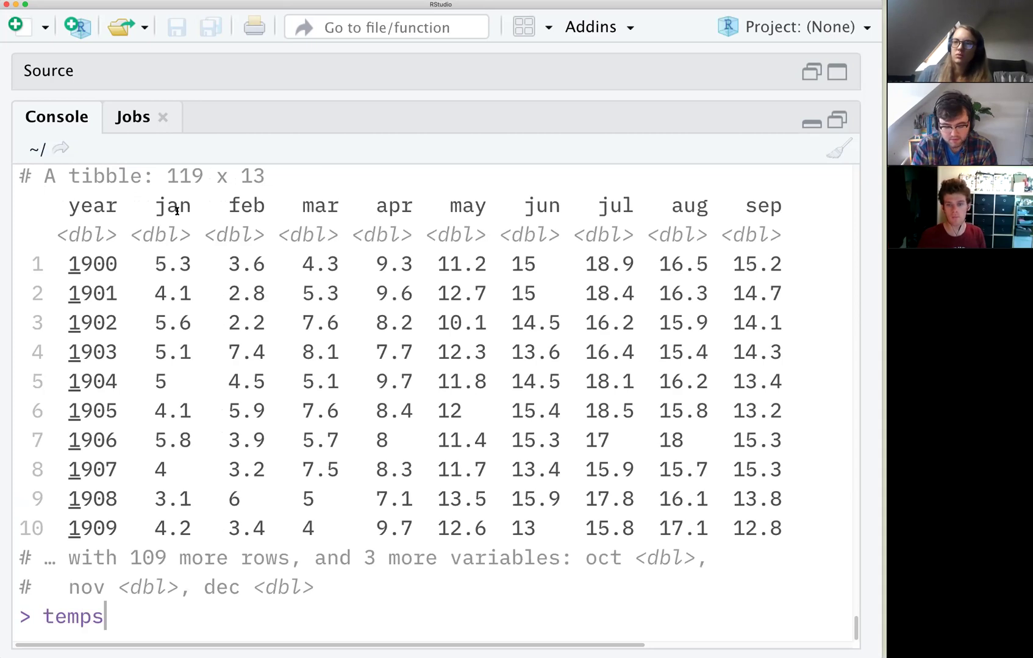
pyautogui.write(' %>% pivot_')
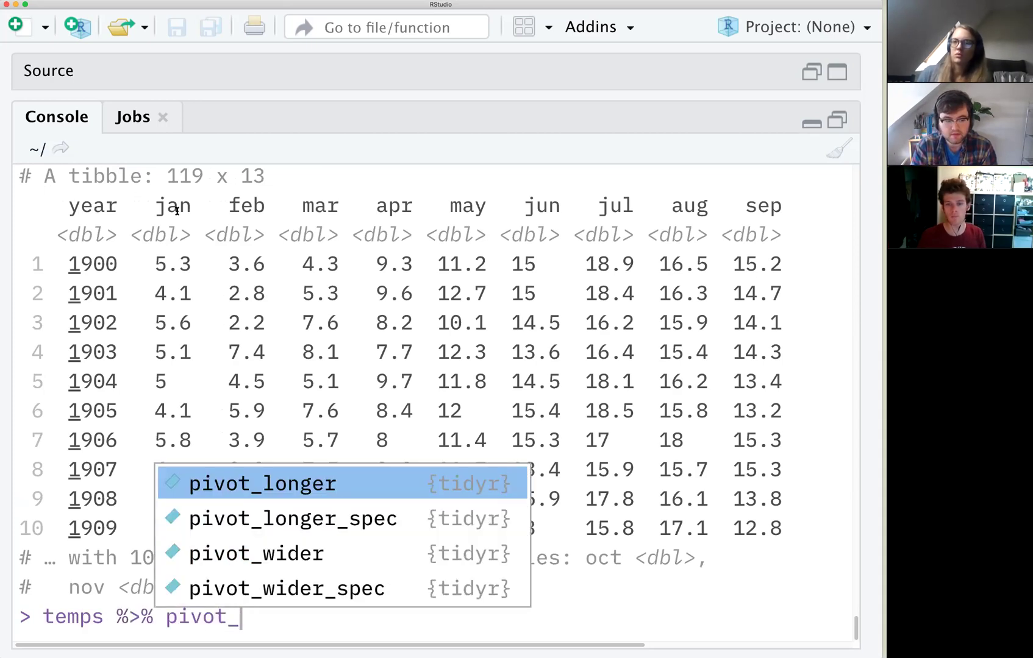
pyautogui.press('Return')
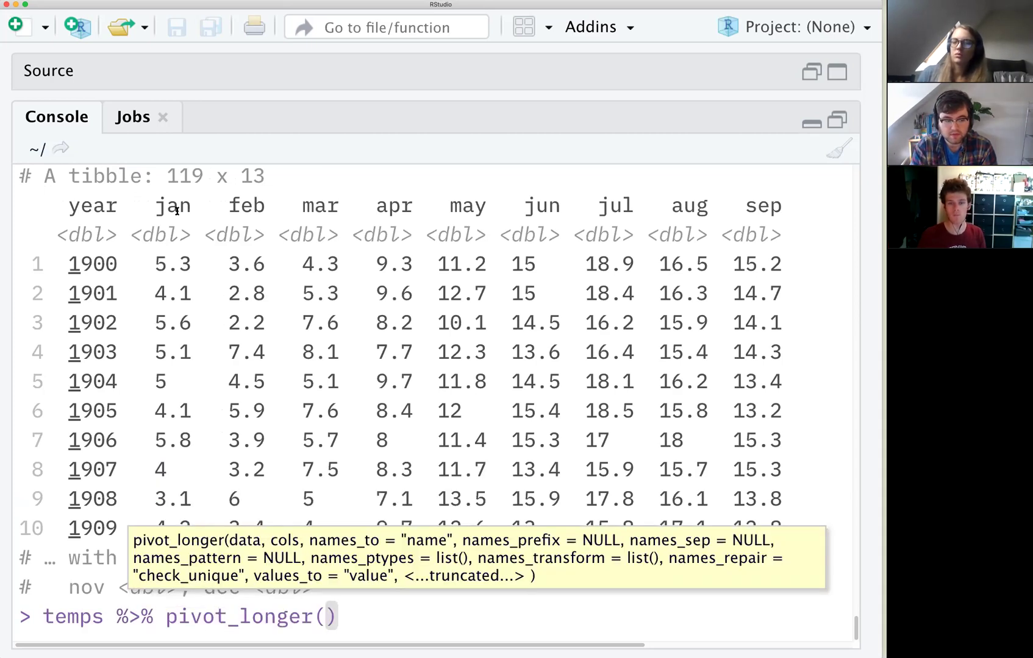
pyautogui.write('jan:dec, na')
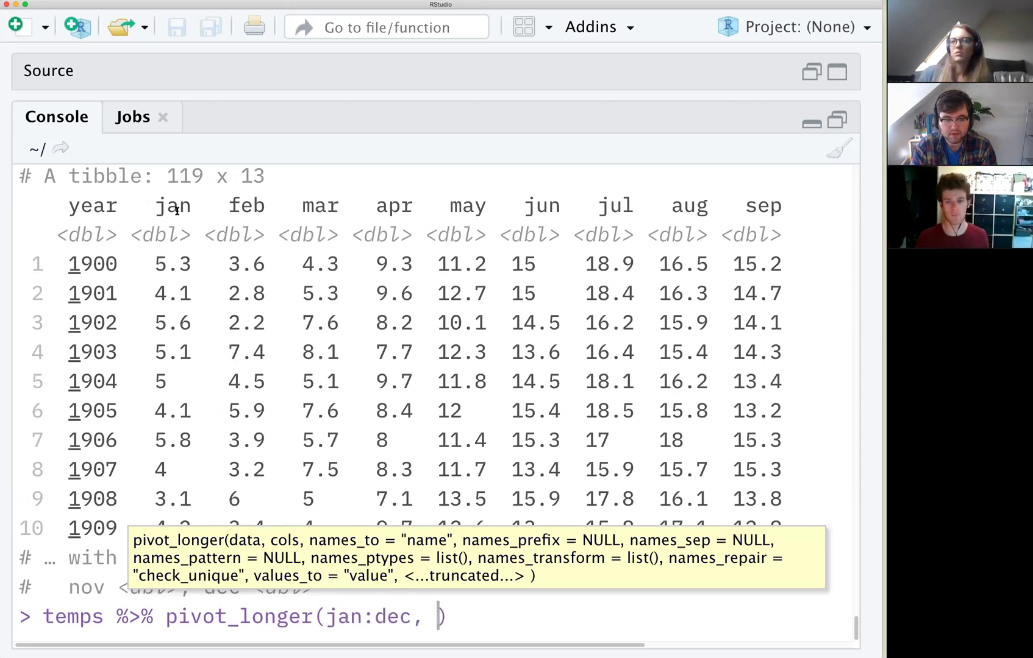
pyautogui.write("mes_to='")
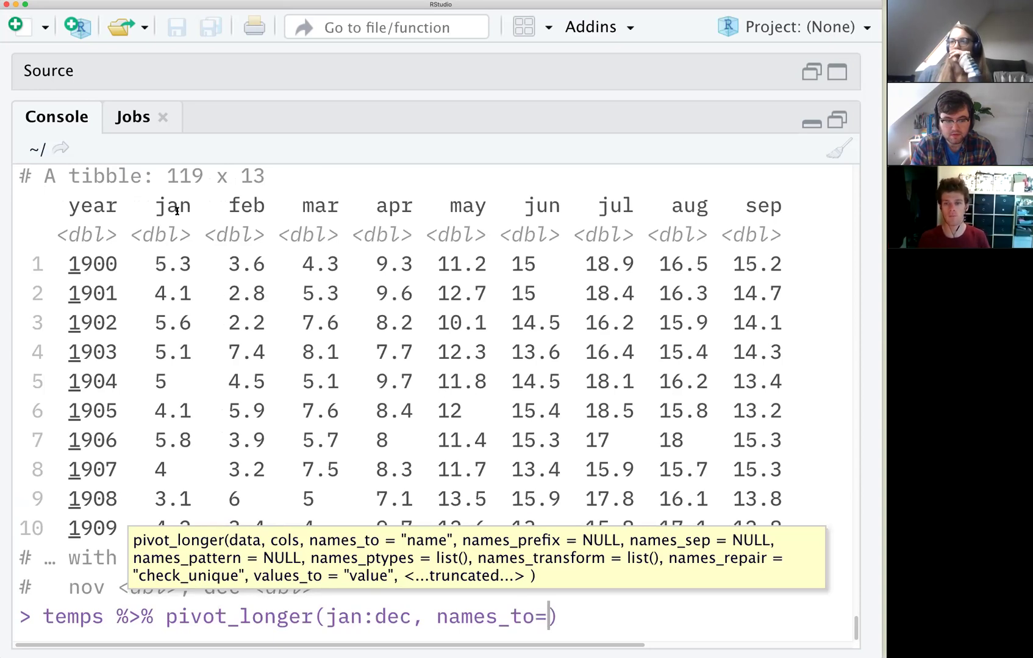
pyautogui.write("month', values")
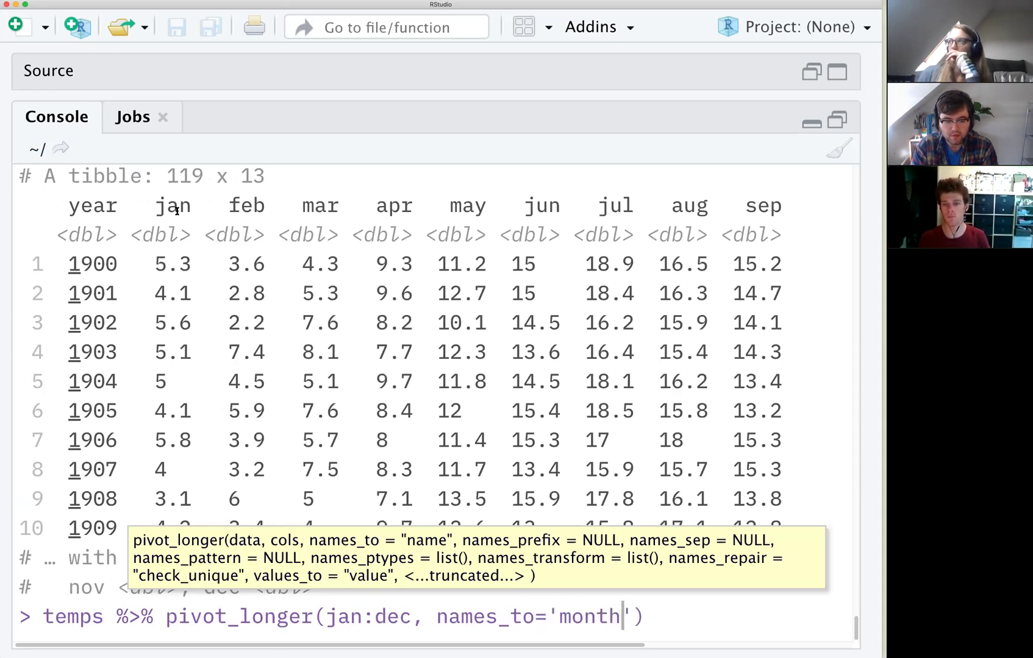
pyautogui.write("_to='temper")
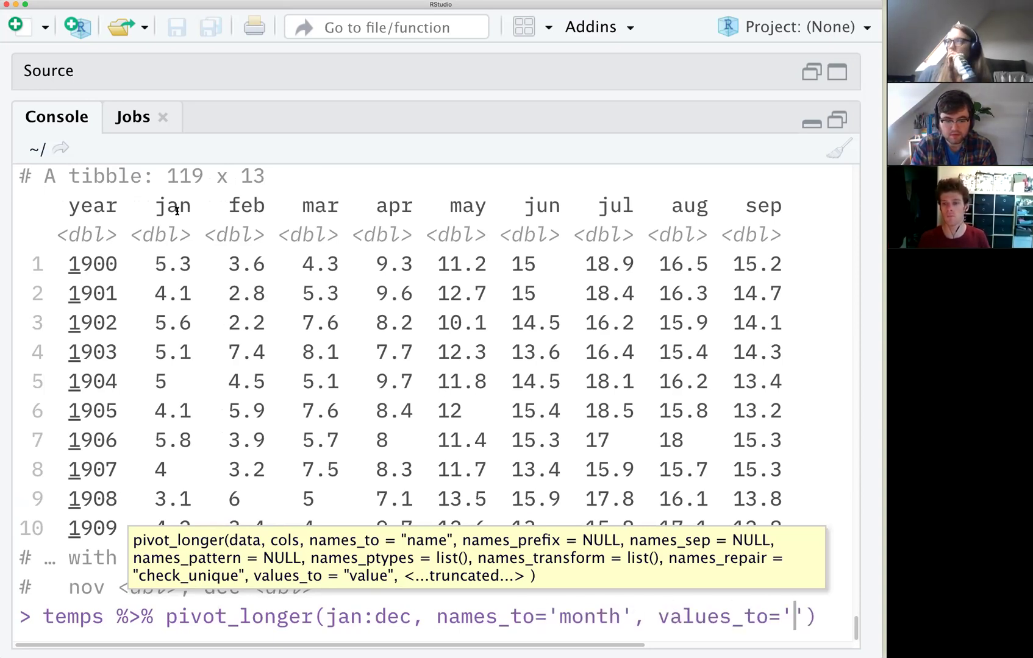
pyautogui.write('ature')
pyautogui.press('Return')
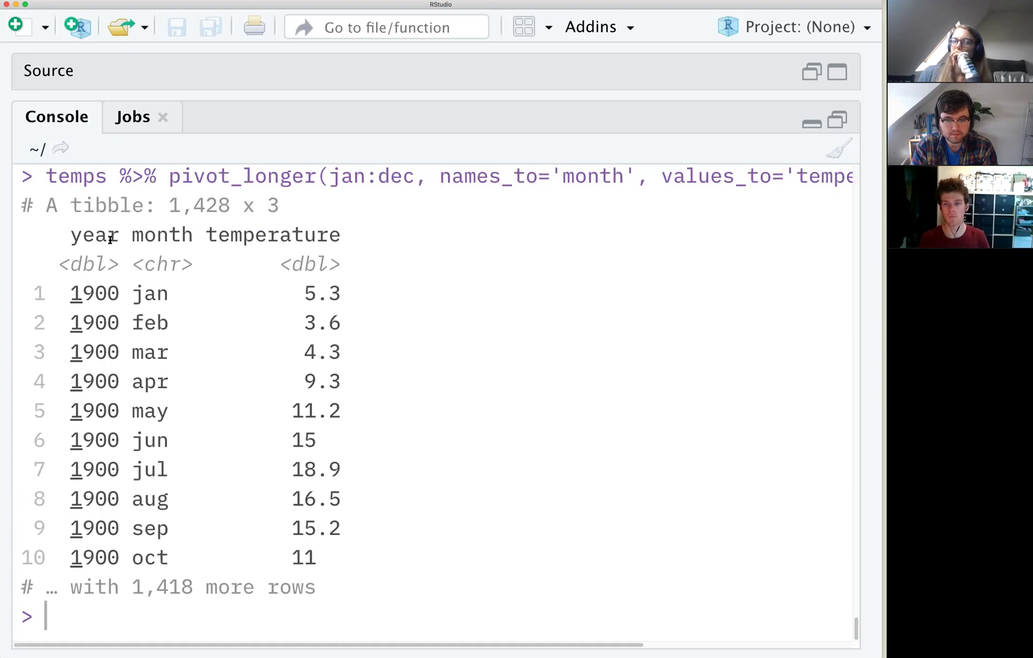
pyautogui.press('Up')
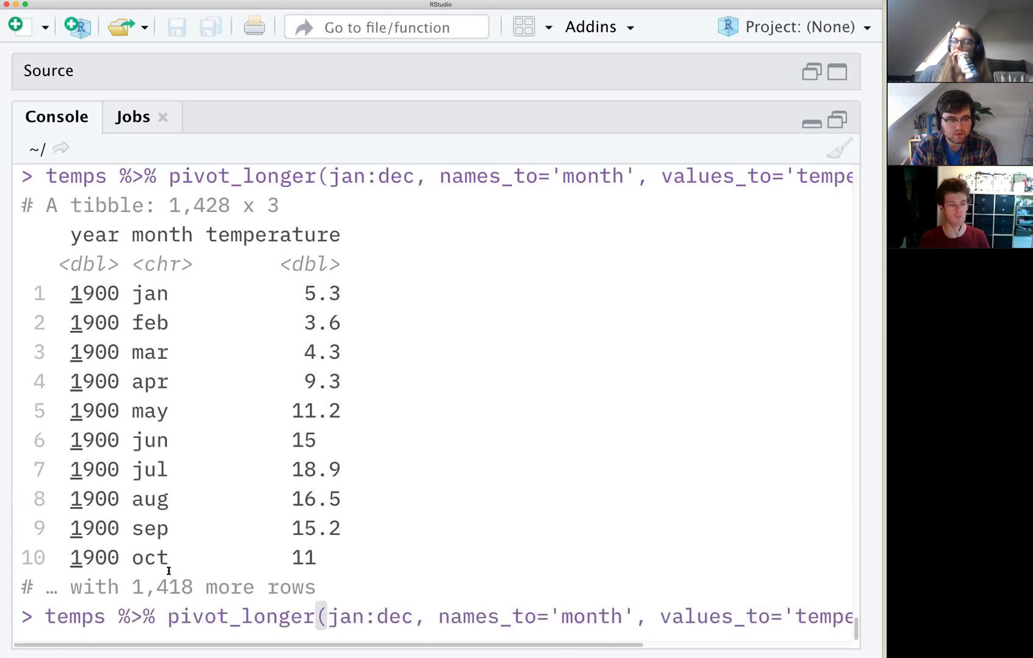
pyautogui.click(175, 620)
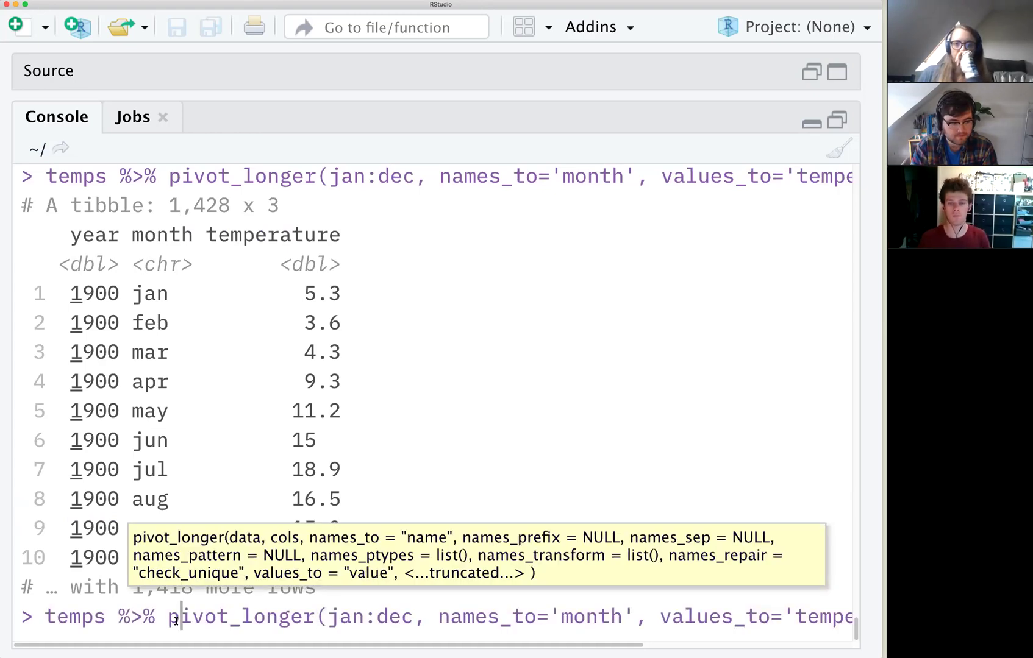
pyautogui.click(429, 619)
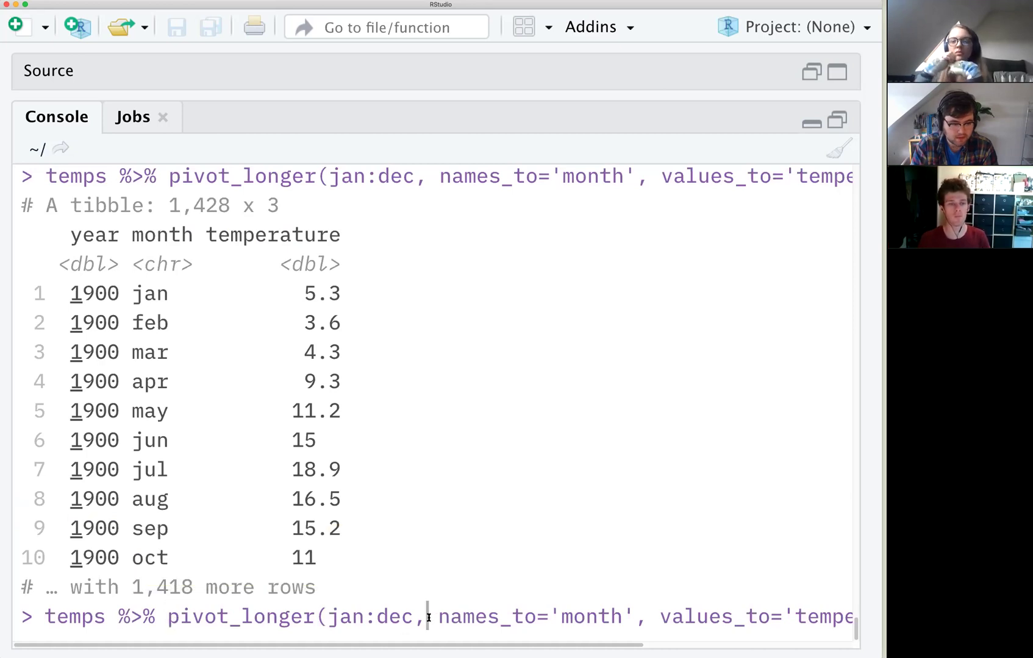
pyautogui.press('Escape')
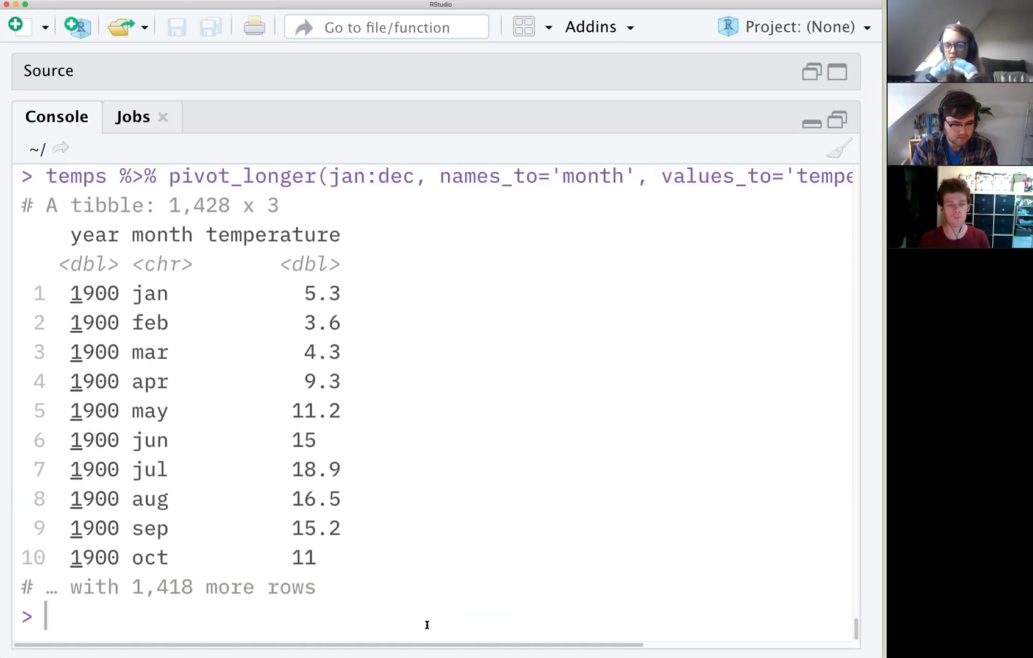
# - Recall the piped pivot_longer command and put its names_to and values_to arguments on separate lines
pyautogui.press('Up')
pyautogui.click(435, 618)
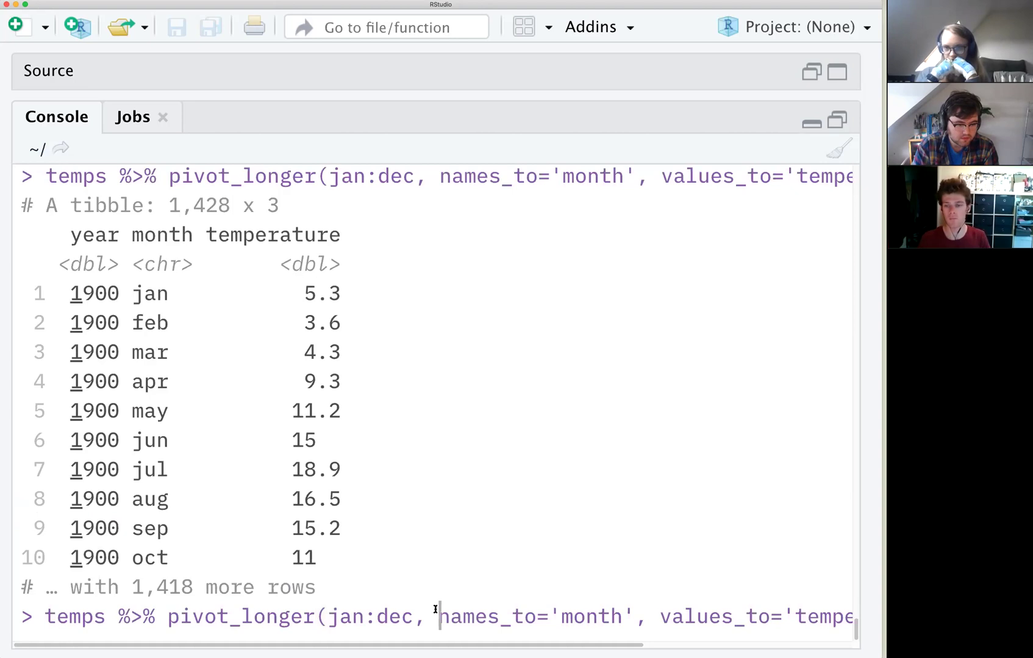
pyautogui.hotkey('shift', 'Return')
pyautogui.hotkey('shift', 'Return')
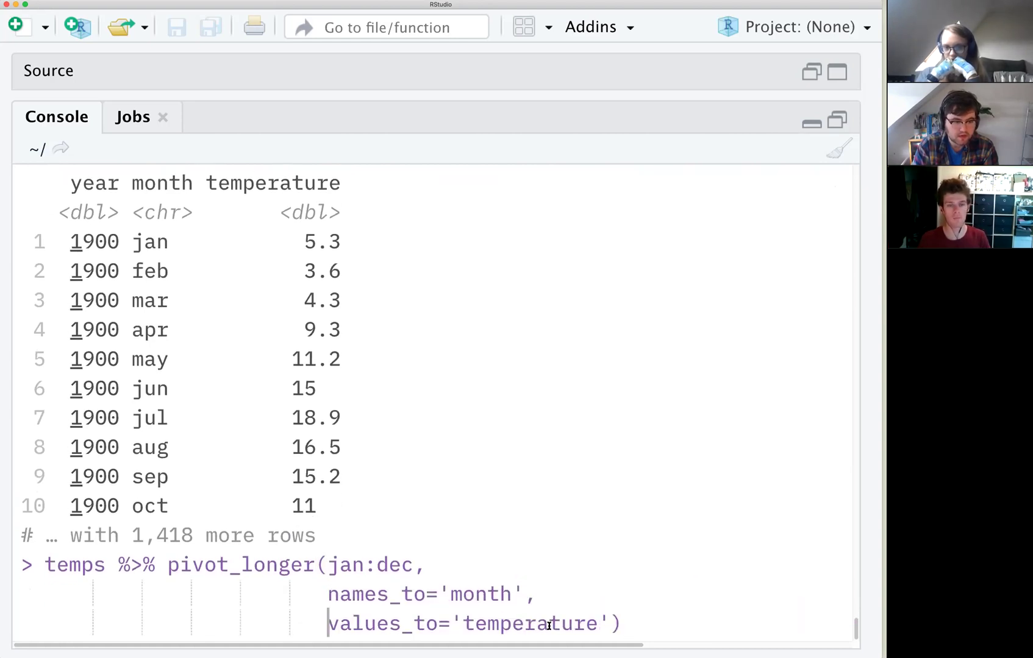
# - Extend the pipeline after pivot_longer with %>% and a new line group_by(month) %>%
pyautogui.click(664, 623)
pyautogui.write('%>%')
pyautogui.press('Left')
pyautogui.press('Left')
pyautogui.press('Left')
pyautogui.press('Right')
pyautogui.press('Right')
pyautogui.press('Right')
pyautogui.hotkey('shift', 'Return')
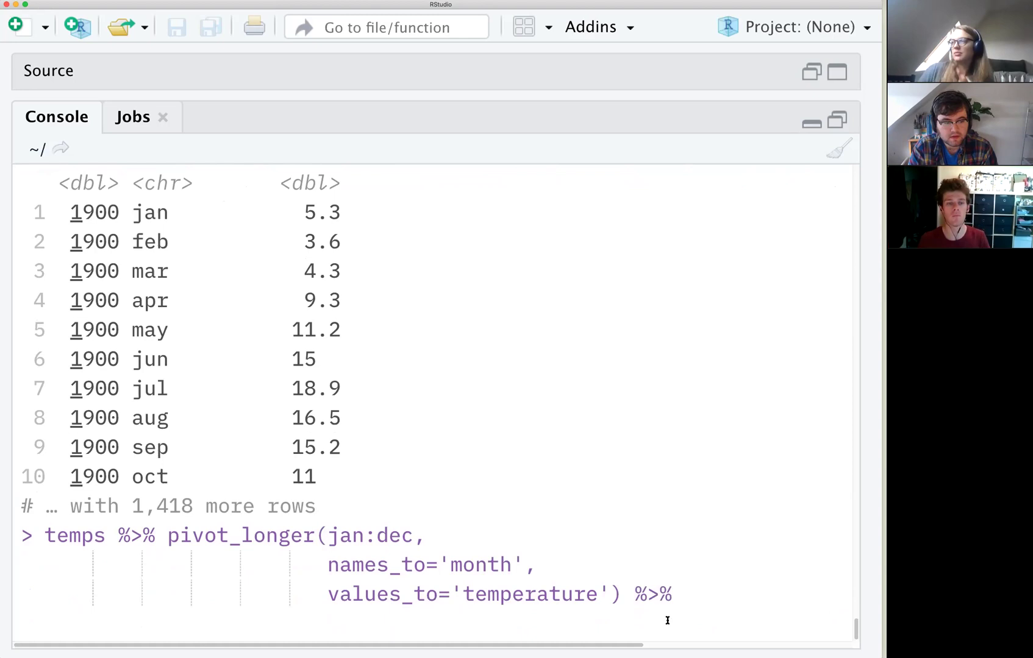
pyautogui.write('group_by(month')
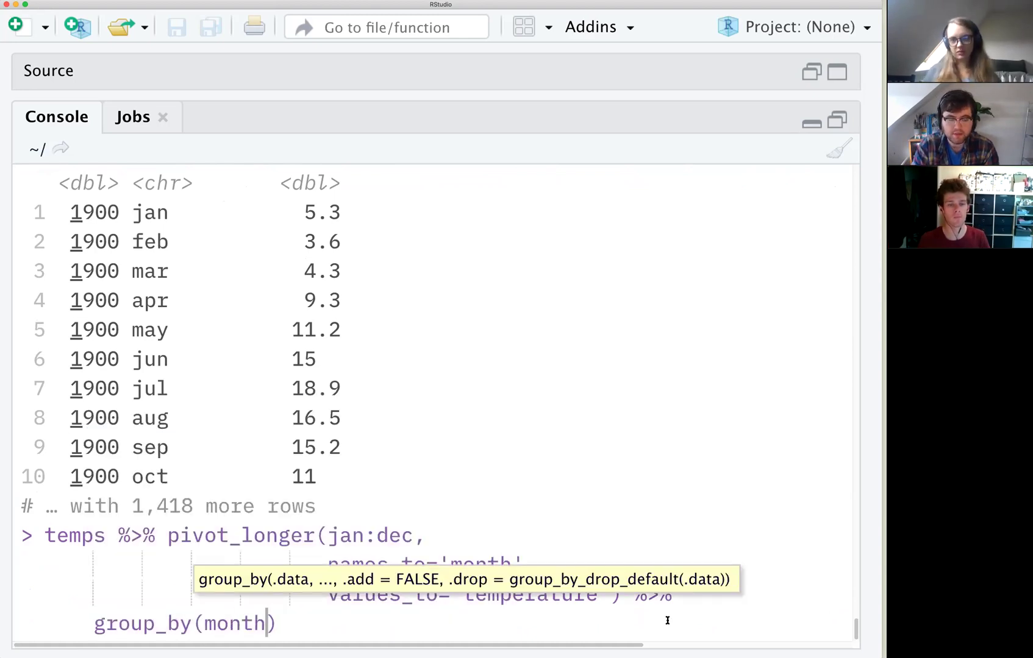
pyautogui.write(') %>%')
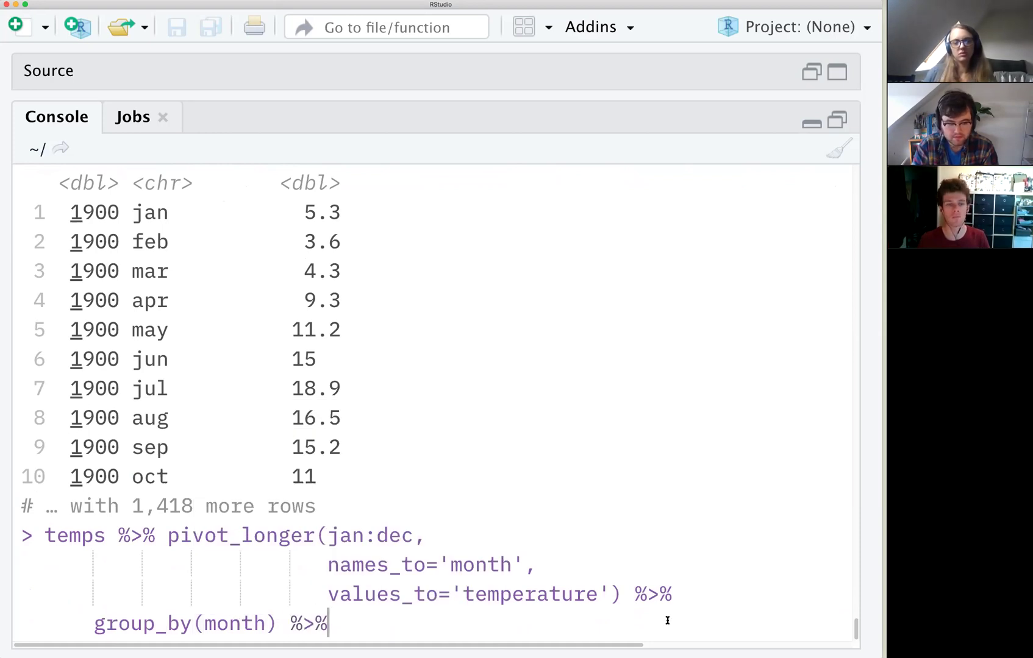
pyautogui.press('Return')
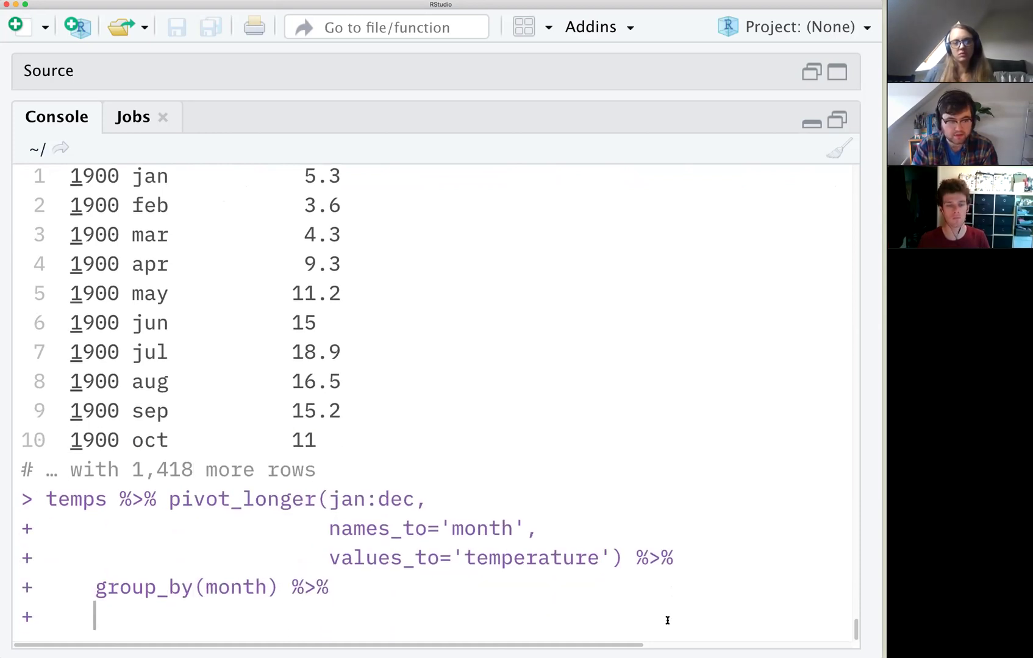
# - Complete the pipeline with summarize(mean_temp = mean(temperature)) and run it
pyautogui.write('summarize')
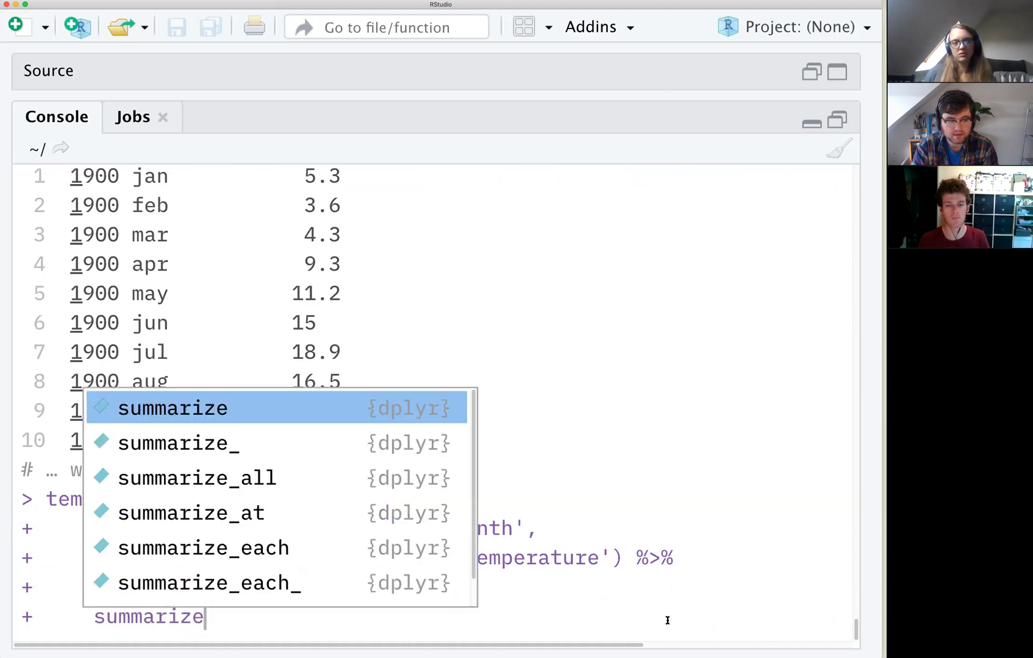
pyautogui.write('(')
pyautogui.write('month')
pyautogui.press('BackSpace')
pyautogui.press('BackSpace')
pyautogui.press('BackSpace')
pyautogui.press('BackSpace')
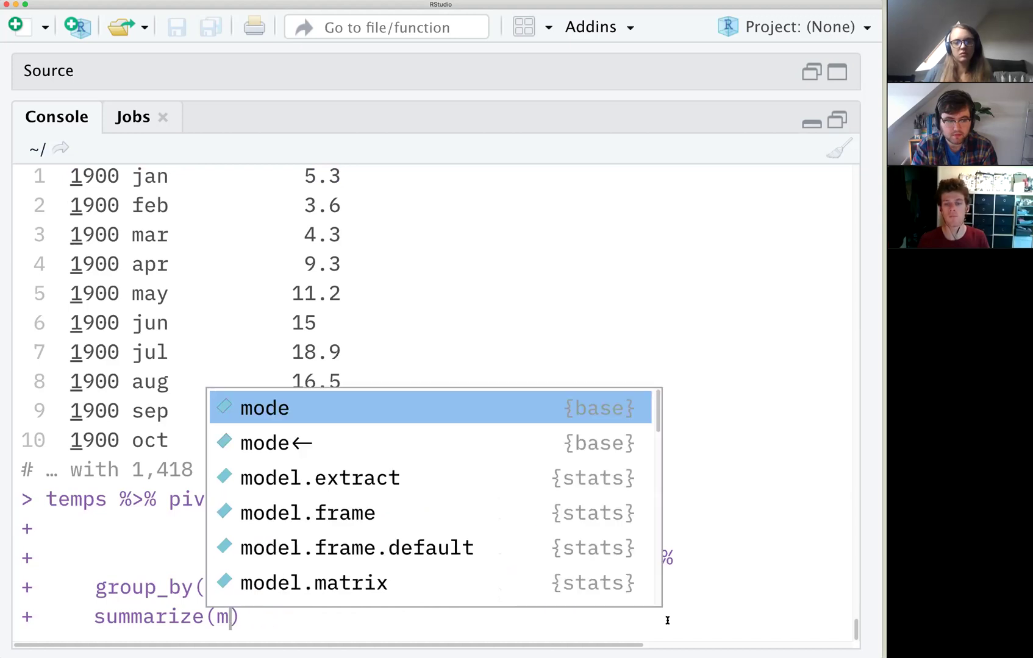
pyautogui.write('ean_t')
pyautogui.write('emp = mean(tempre')
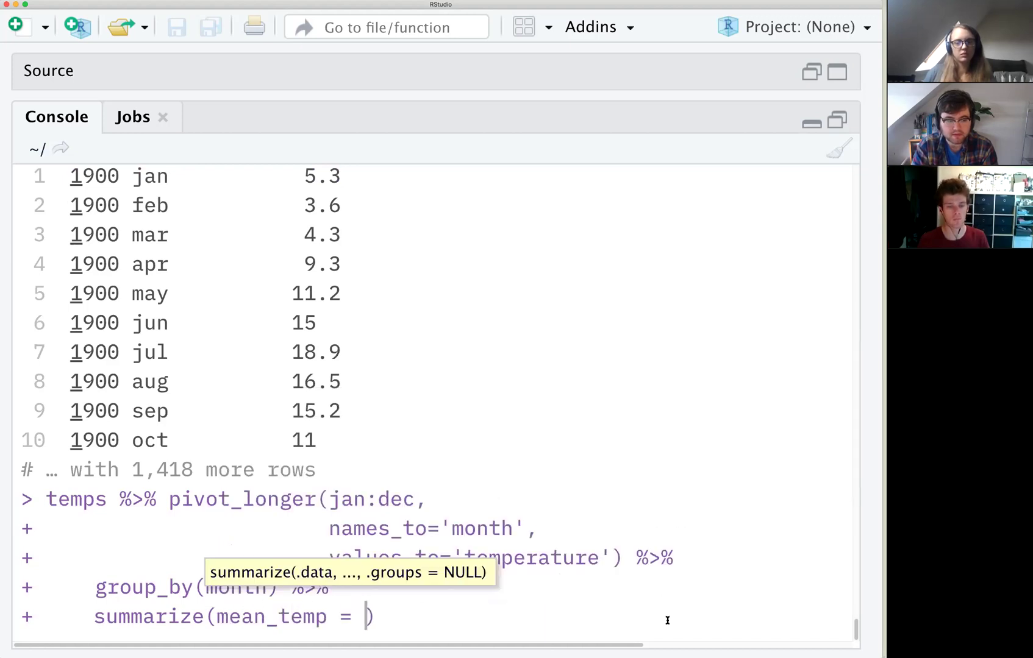
pyautogui.write('ta')
pyautogui.press('BackSpace')
pyautogui.press('BackSpace')
pyautogui.press('BackSpace')
pyautogui.write('erature')
pyautogui.press('Return')
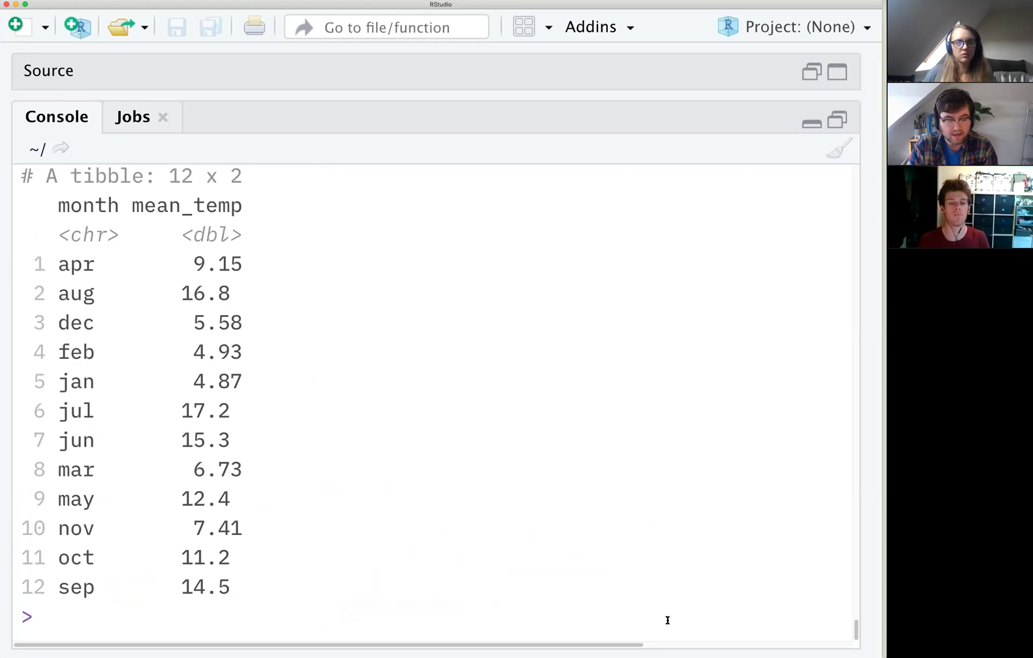
# - Recall the pipeline up to group_by(month) and append summarize(mean(temperature))
pyautogui.press('Up')
pyautogui.press('Up')
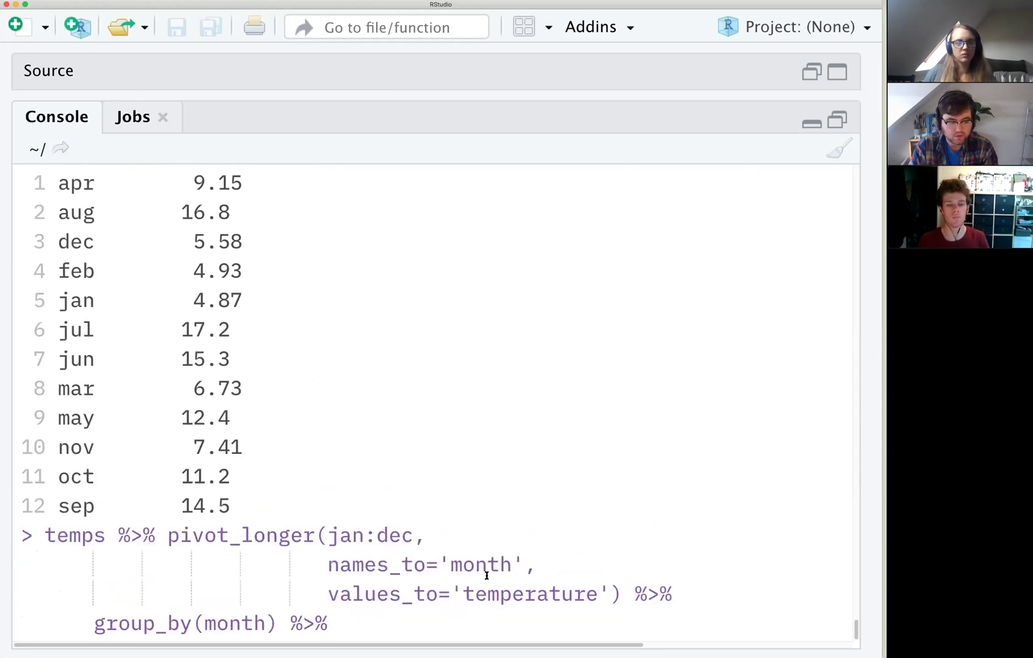
pyautogui.write('summarize(mean(tempe')
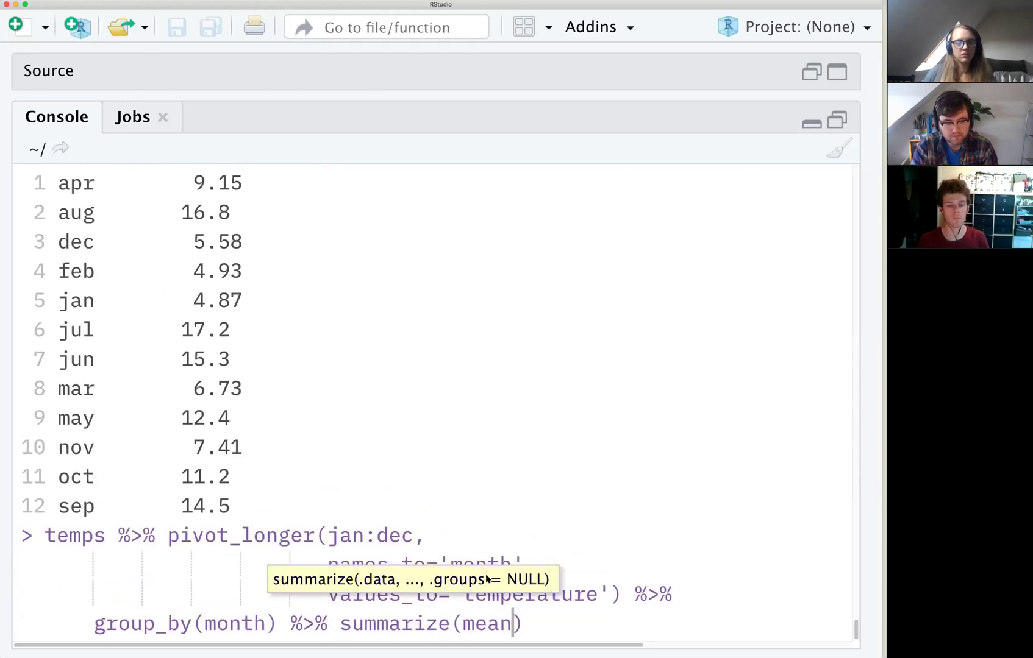
pyautogui.write('rature')
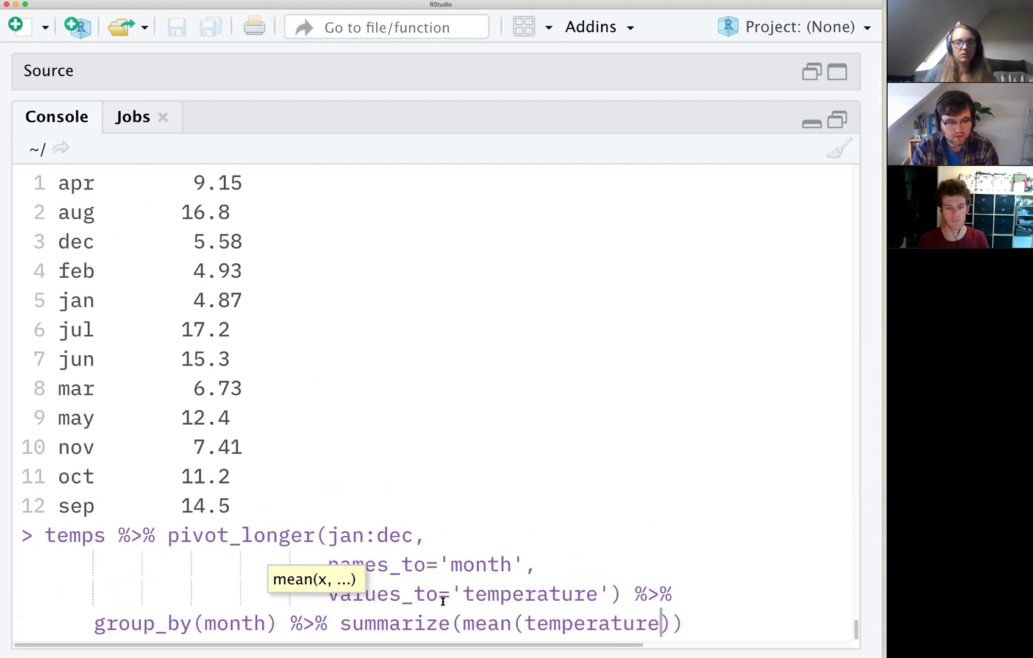
# - Remove the group_by and summarize stages from the pipeline and run only the pivot_longer part
pyautogui.moveTo(698, 616); pyautogui.dragTo(637, 599)
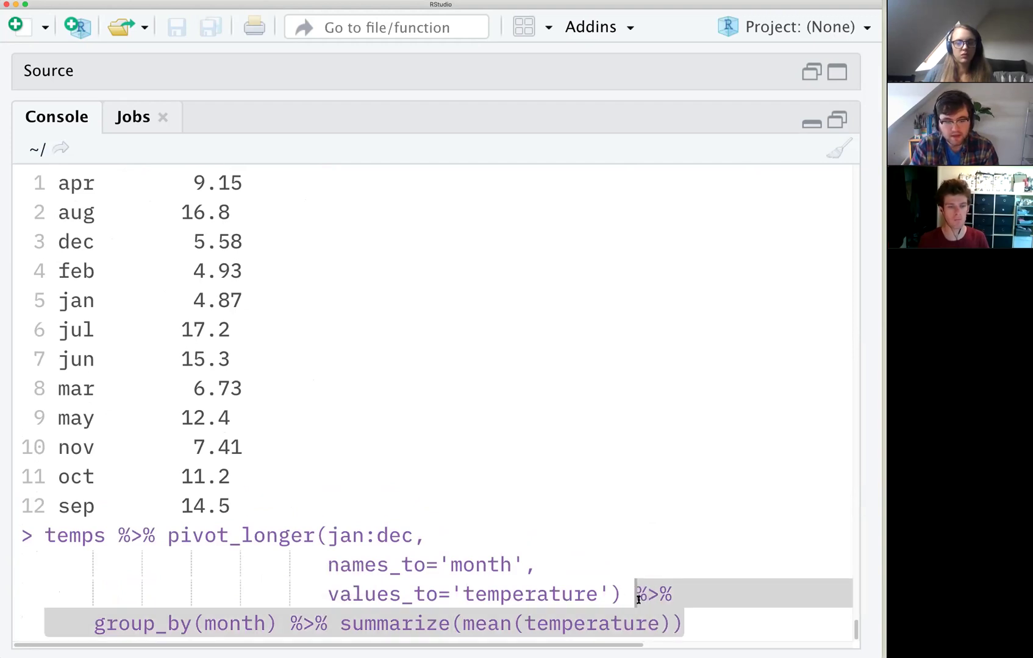
pyautogui.press('BackSpace')
pyautogui.press('BackSpace')
pyautogui.press('Return')
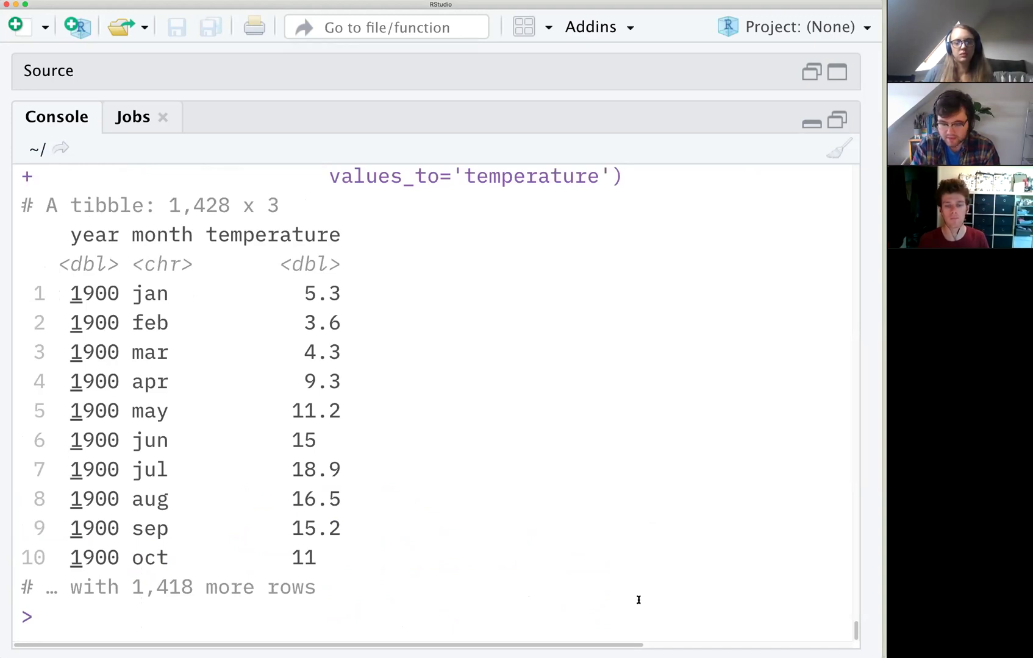
# - Recall the pipeline ending in group_by(month), remove the trailing %>% and run it
pyautogui.press('Up')
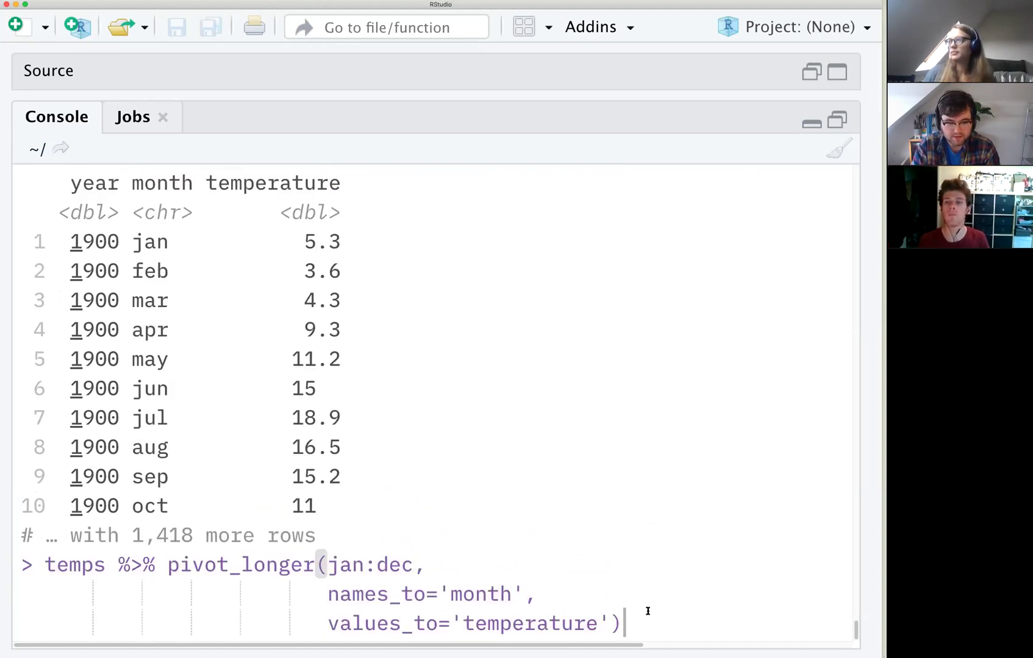
pyautogui.press('Up')
pyautogui.press('Up')
pyautogui.press('BackSpace')
pyautogui.press('BackSpace')
pyautogui.press('BackSpace')
pyautogui.press('BackSpace')
pyautogui.press('Return')
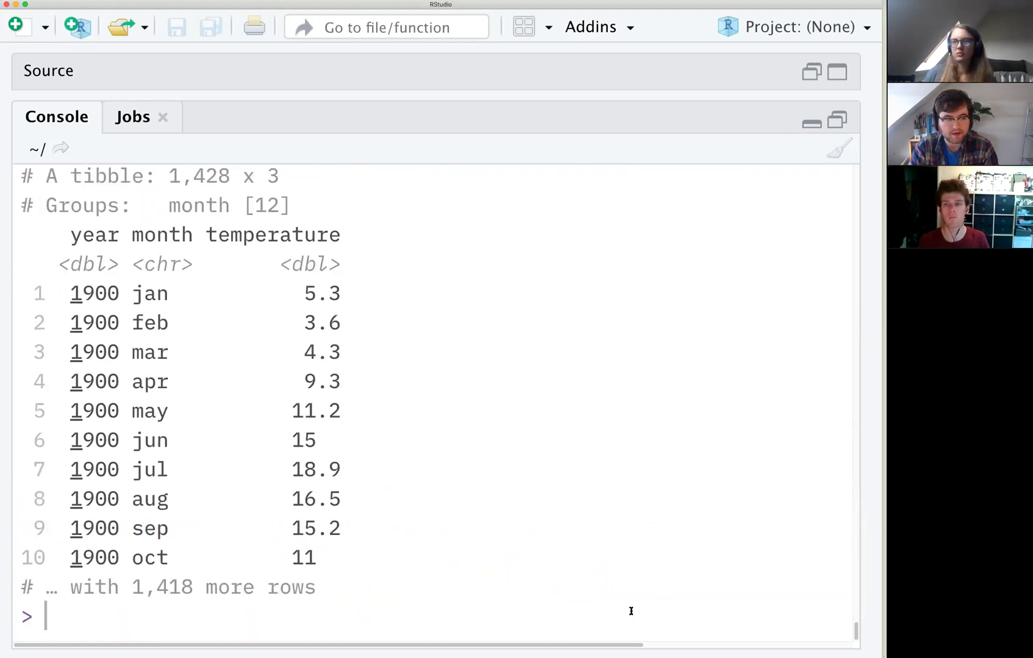
# - Recall the grouped pipeline, append %>% summarize(mean(temperature)) and run it
pyautogui.press('Up')
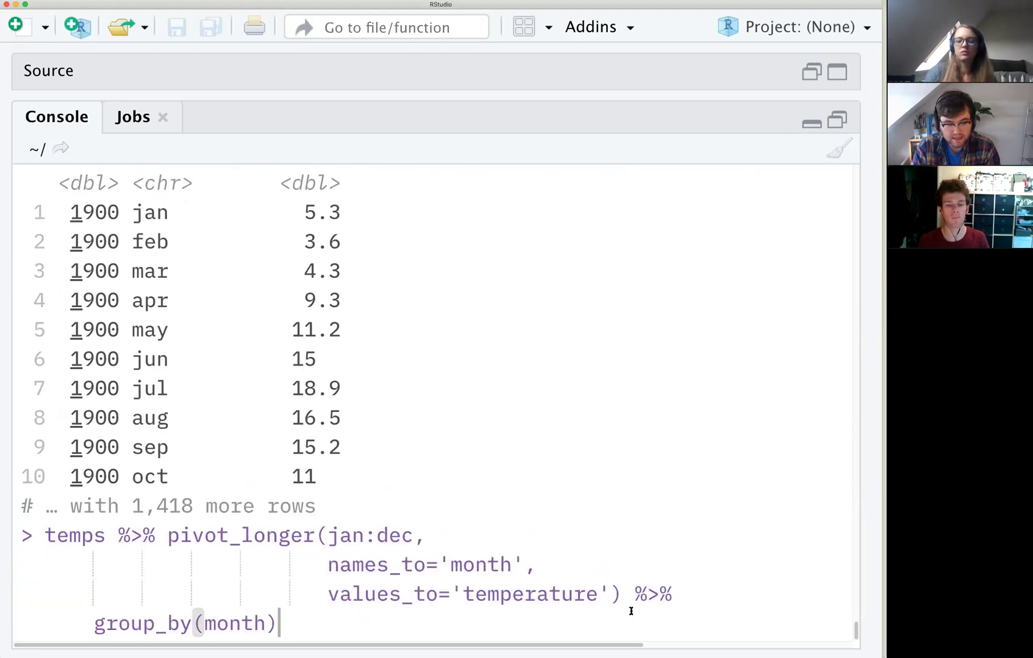
pyautogui.write('%>% summarize')
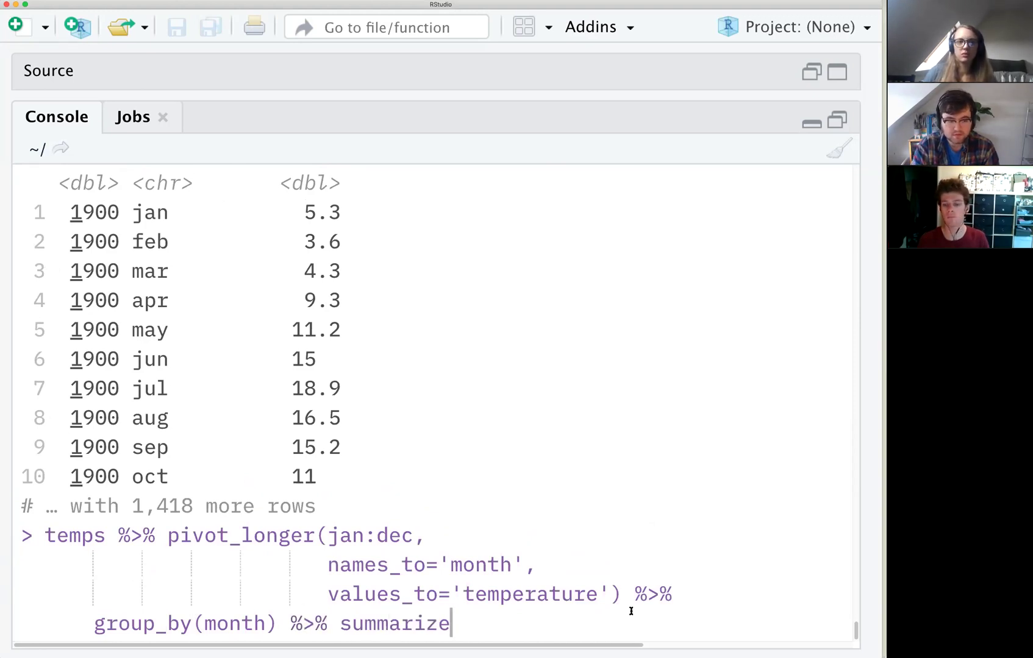
pyautogui.write('(mean(temperature')
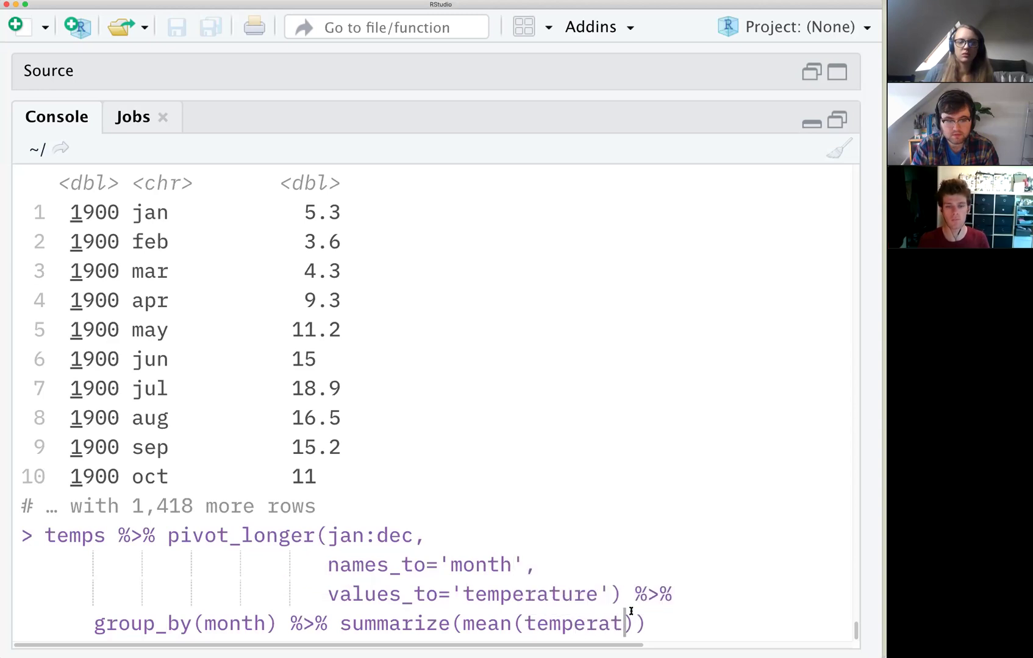
pyautogui.press('Return')
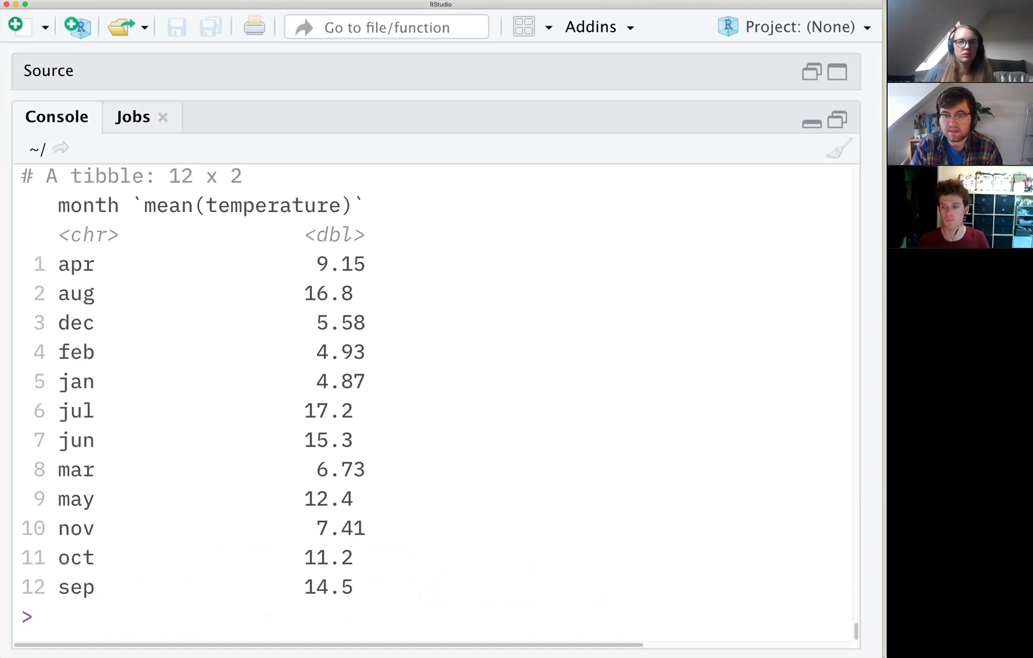
# - Recall the full pipeline and join the names_to='month' argument onto the pivot_longer line
pyautogui.press('Up')
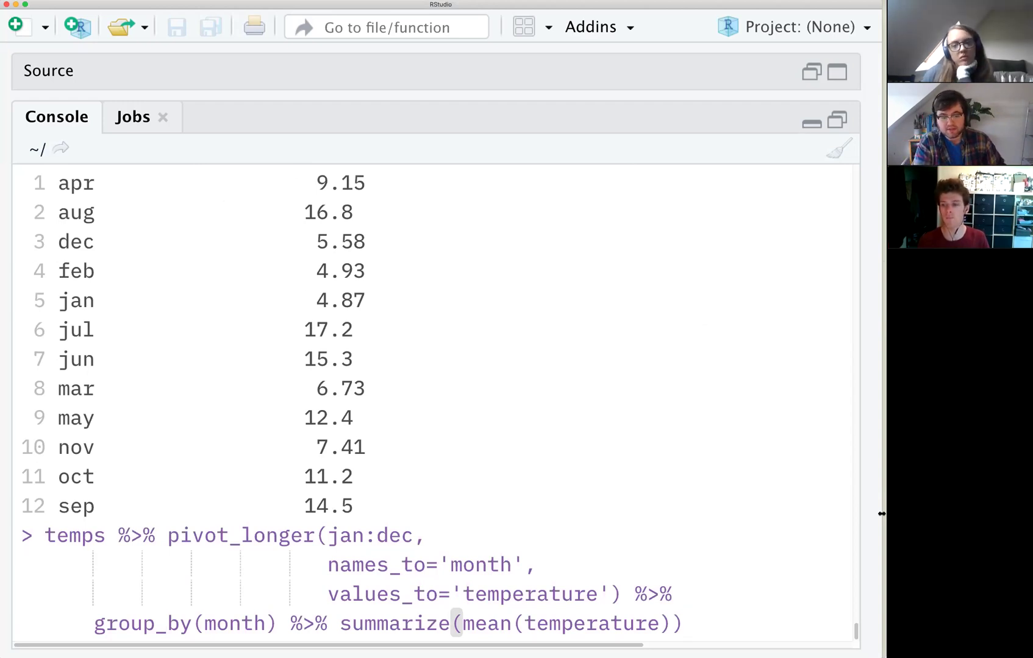
pyautogui.click(327, 564)
pyautogui.press('BackSpace')
pyautogui.press('BackSpace')
pyautogui.press('BackSpace')
pyautogui.press('BackSpace')
pyautogui.press('BackSpace')
pyautogui.press('BackSpace')
pyautogui.press('BackSpace')
pyautogui.press('BackSpace')
pyautogui.press('BackSpace')
pyautogui.press('BackSpace')
pyautogui.press('BackSpace')
pyautogui.press('BackSpace')
pyautogui.press('BackSpace')
pyautogui.press('BackSpace')
pyautogui.press('BackSpace')
pyautogui.press('BackSpace')
pyautogui.press('BackSpace')
pyautogui.press('BackSpace')
pyautogui.press('BackSpace')
pyautogui.press('BackSpace')
pyautogui.press('BackSpace')
pyautogui.press('BackSpace')
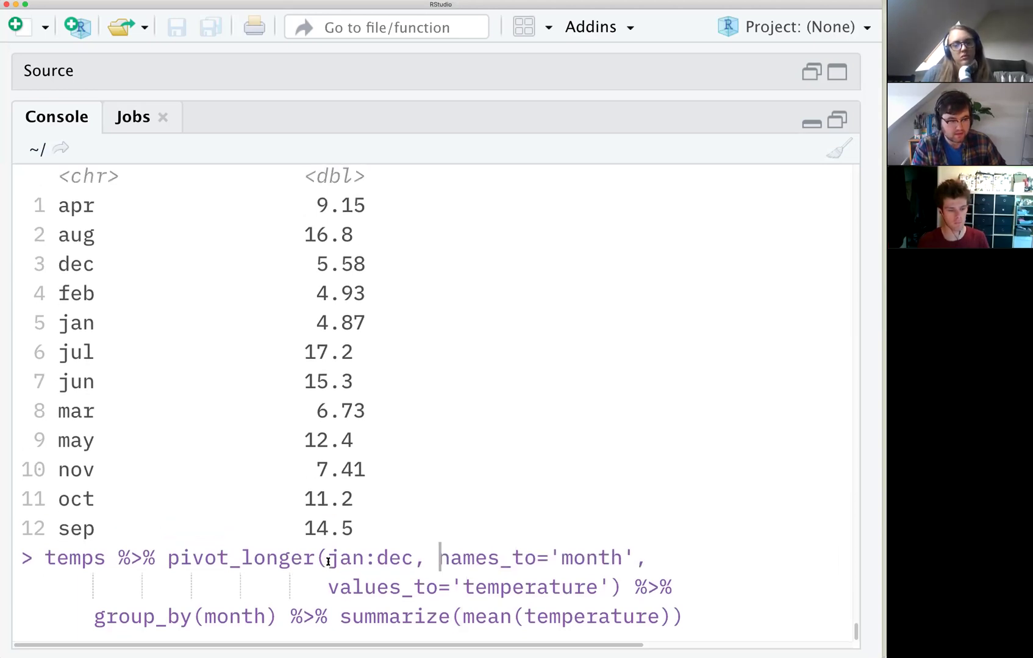
# - Join the values_to='temperature' argument onto the same line as pivot_longer
pyautogui.click(327, 586)
pyautogui.press('BackSpace')
pyautogui.press('BackSpace')
pyautogui.press('BackSpace')
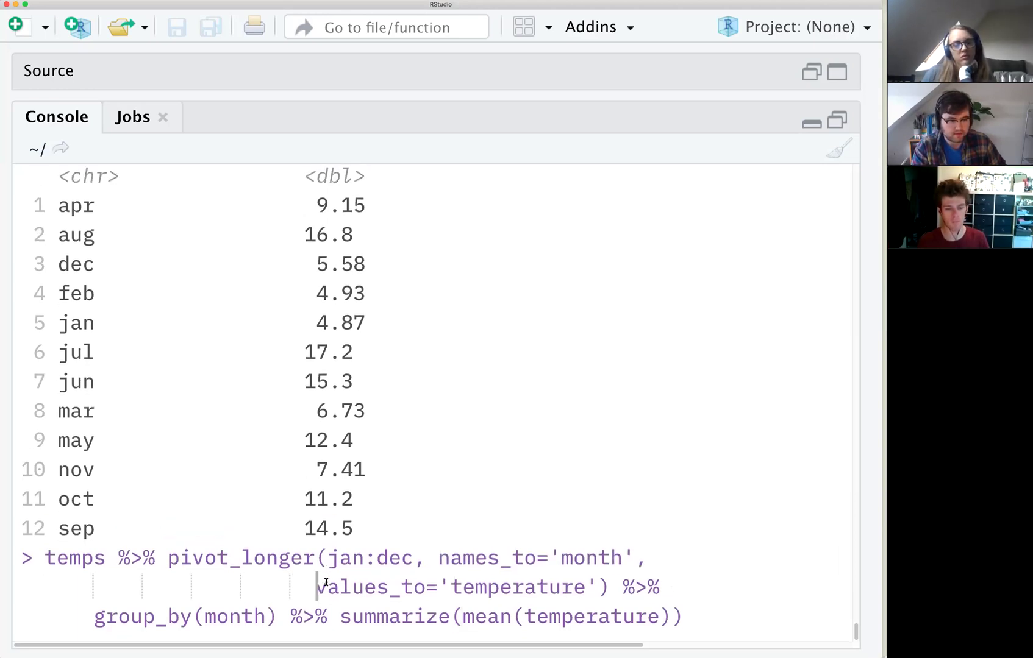
pyautogui.press('BackSpace')
pyautogui.press('BackSpace')
pyautogui.press('BackSpace')
pyautogui.press('BackSpace')
pyautogui.press('BackSpace')
pyautogui.press('BackSpace')
pyautogui.press('BackSpace')
pyautogui.press('BackSpace')
pyautogui.press('BackSpace')
pyautogui.press('BackSpace')
pyautogui.press('BackSpace')
pyautogui.press('BackSpace')
pyautogui.press('BackSpace')
pyautogui.press('BackSpace')
pyautogui.press('BackSpace')
pyautogui.press('BackSpace')
pyautogui.press('BackSpace')
pyautogui.press('BackSpace')
pyautogui.press('BackSpace')
pyautogui.press('BackSpace')
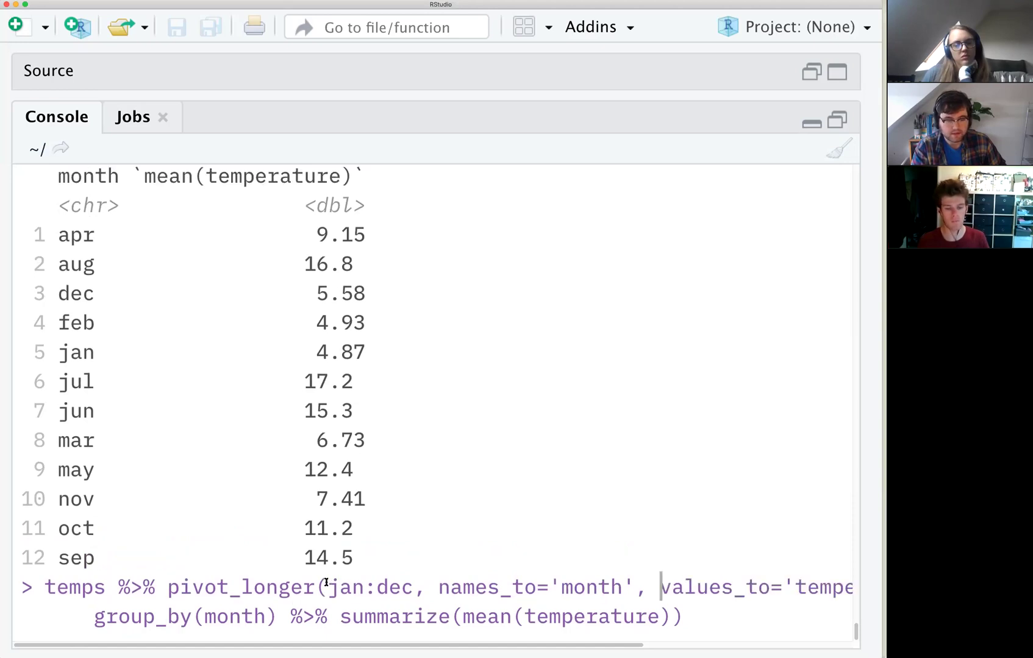
# - Join the group_by(month) and summarize(mean(temperature)) stages onto the pivot_longer line
pyautogui.click(91, 619)
pyautogui.press('BackSpace')
pyautogui.press('BackSpace')
pyautogui.press('BackSpace')
pyautogui.press('BackSpace')
pyautogui.press('Delete')
pyautogui.press('Delete')
pyautogui.press('Delete')
pyautogui.press('Delete')
pyautogui.press('Delete')
pyautogui.press('Delete')
pyautogui.press('Delete')
pyautogui.press('Delete')
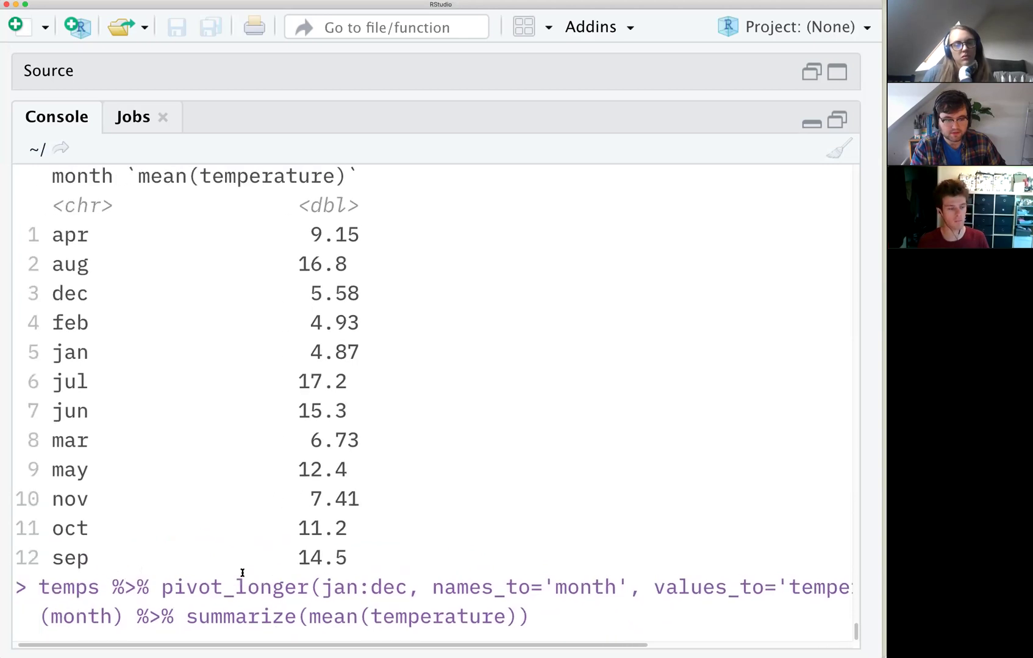
pyautogui.hotkey('ctrl', 'z')
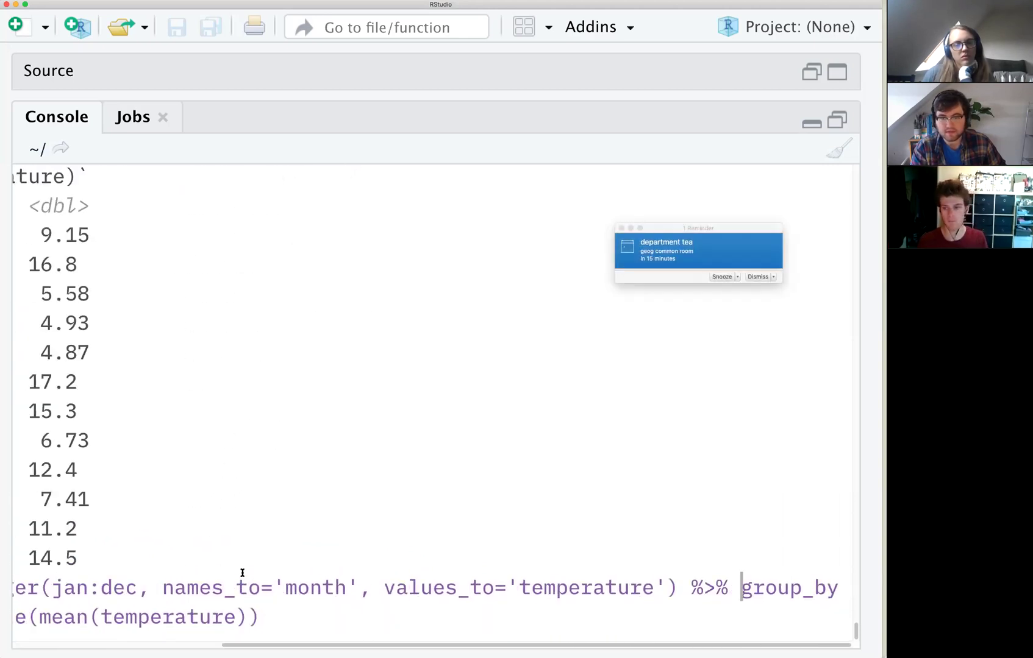
# - Run the one-line pipeline and dismiss the department tea reminder
pyautogui.press('Return')
pyautogui.click(757, 277)
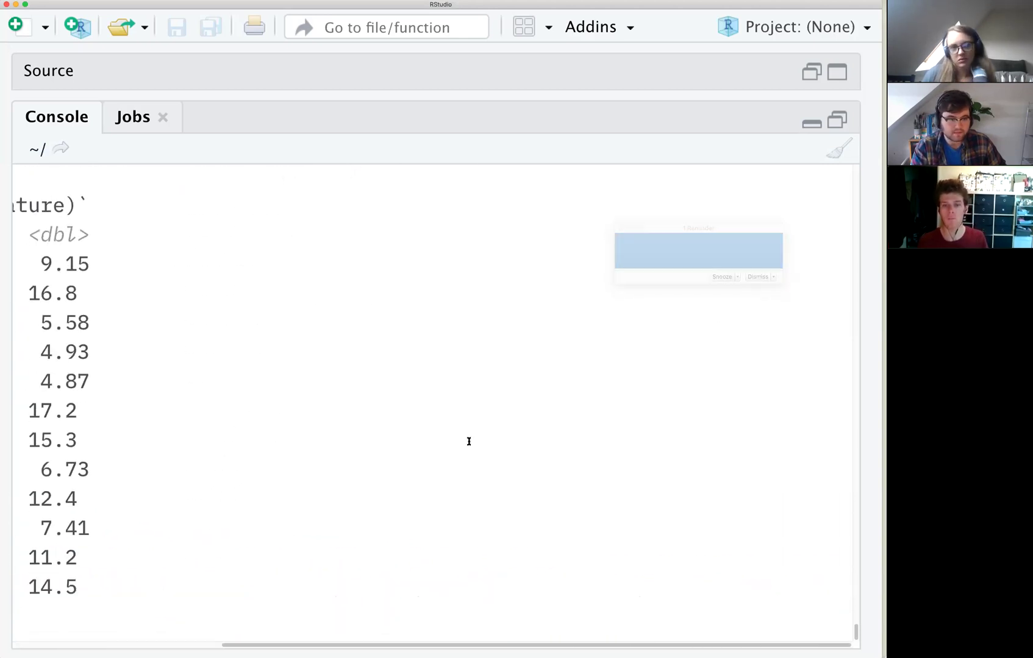
pyautogui.hscroll(-5, 422, 479)
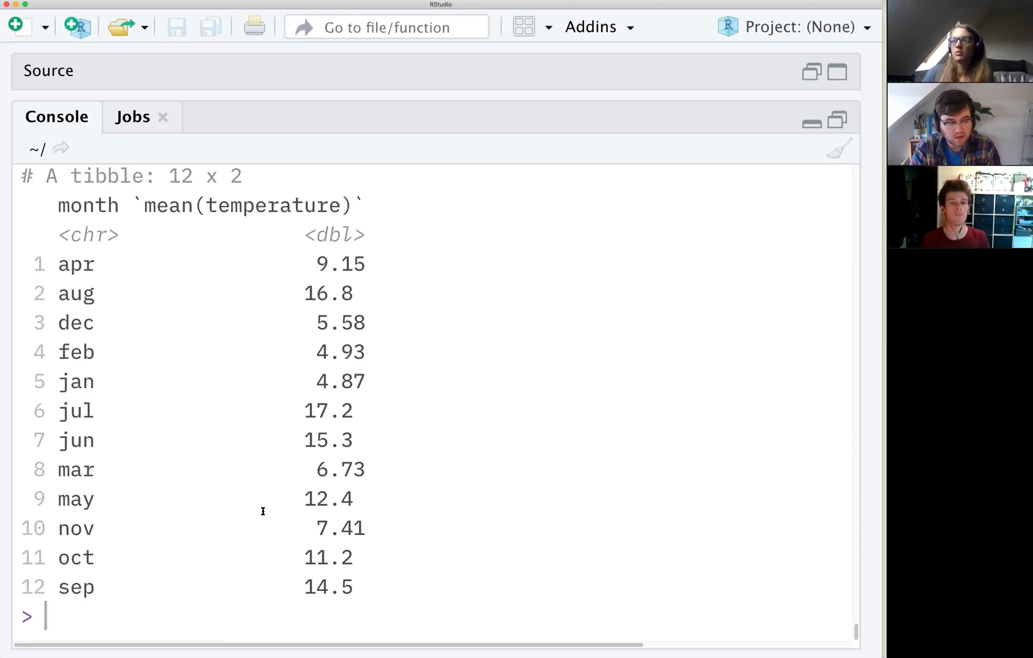
# - Print the definition of the filter function, and look up ?filter to open its dplyr help page
pyautogui.write('filter')
pyautogui.press('Return')
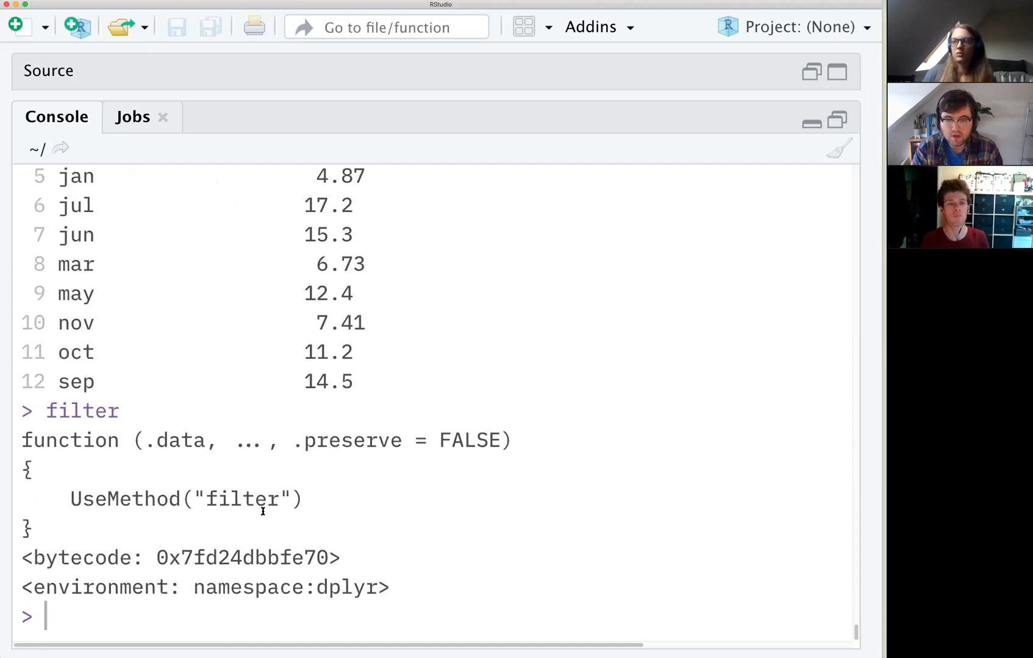
pyautogui.press('Up')
pyautogui.press('Home')
pyautogui.write('?')
pyautogui.press('Return')
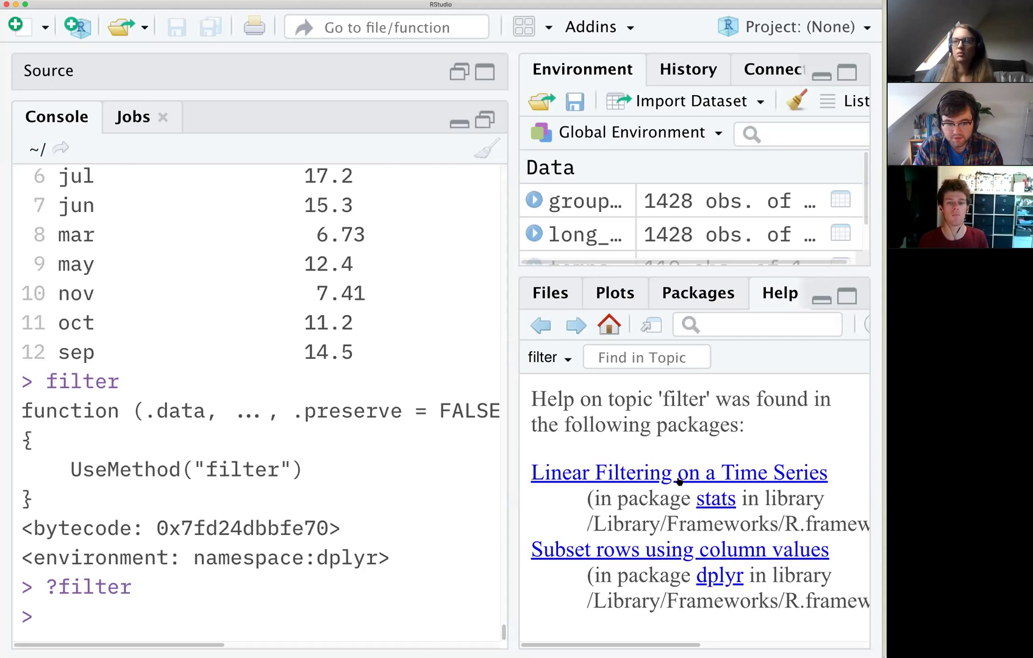
pyautogui.click(709, 560)
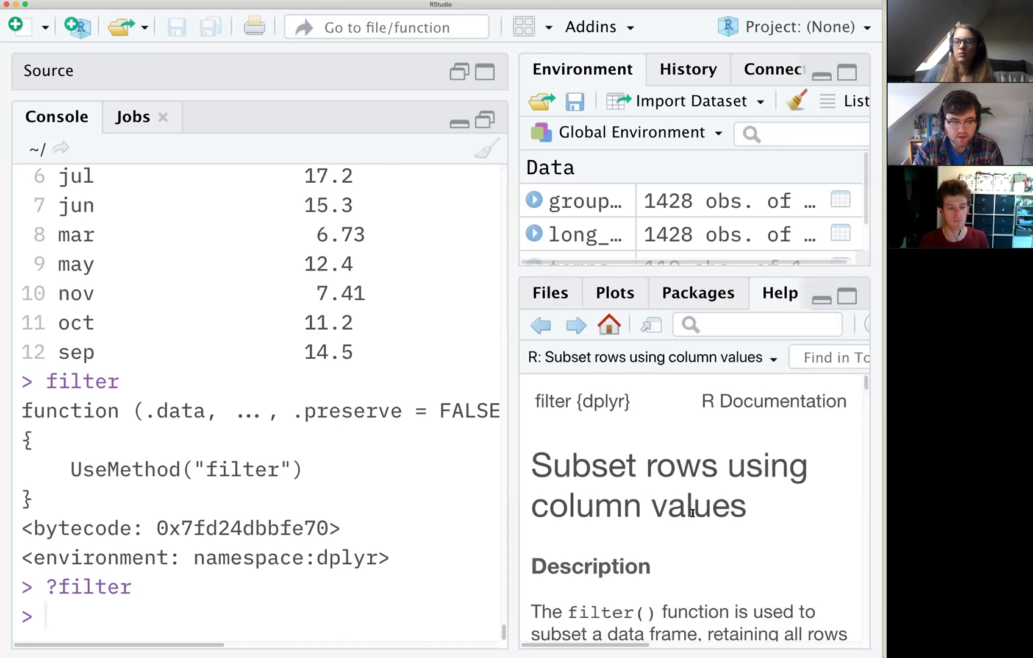
# - Look up ?filter again to read the dplyr page's description, and widen the console to full width
pyautogui.write('?f')
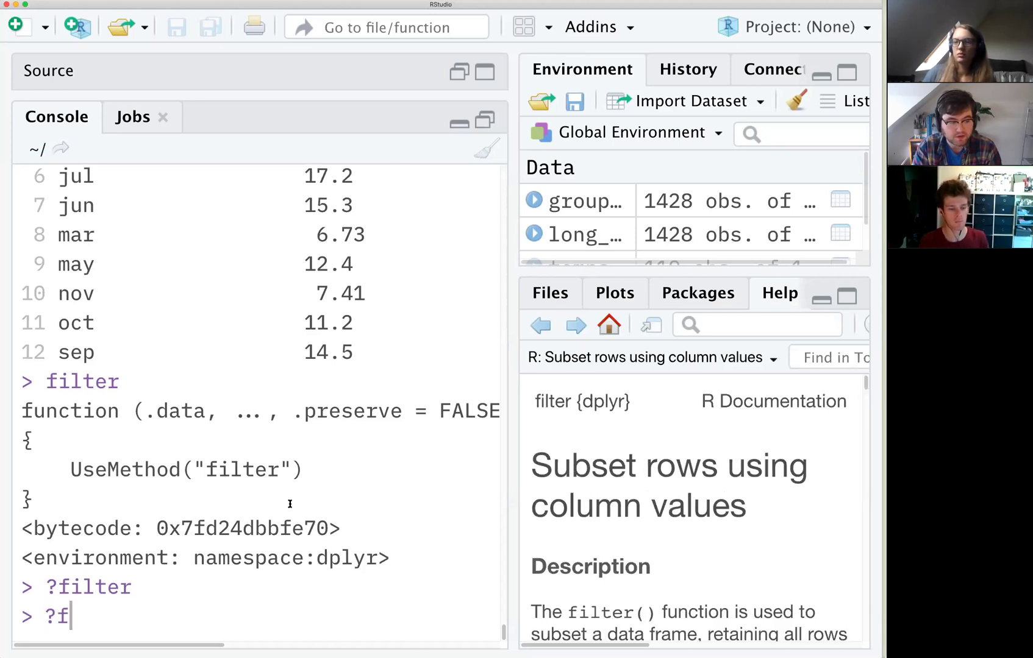
pyautogui.write('iltern')
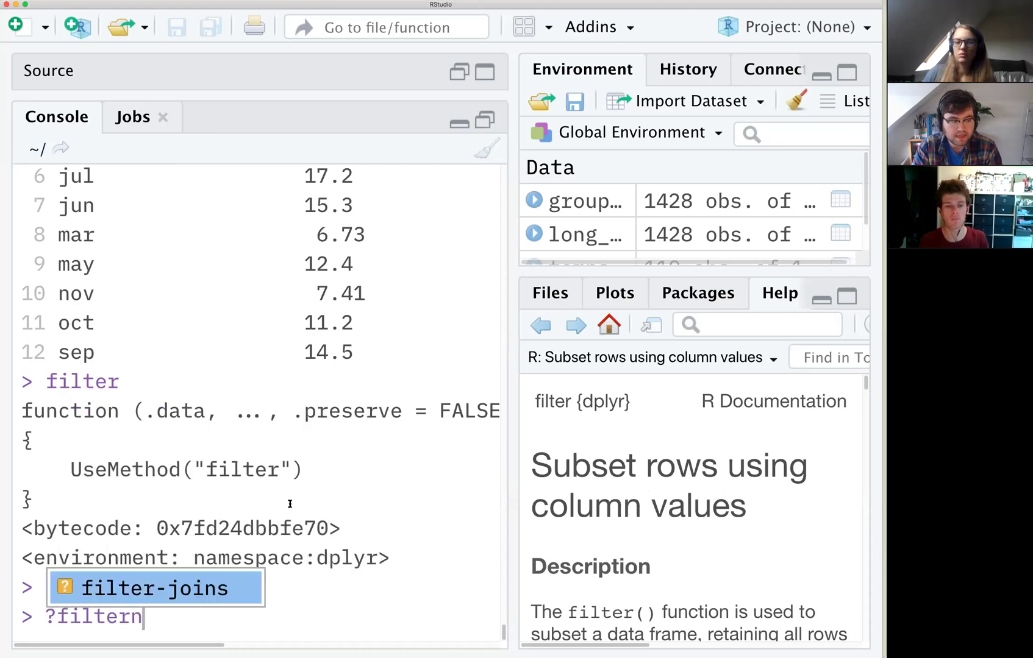
pyautogui.press('BackSpace')
pyautogui.press('Return')
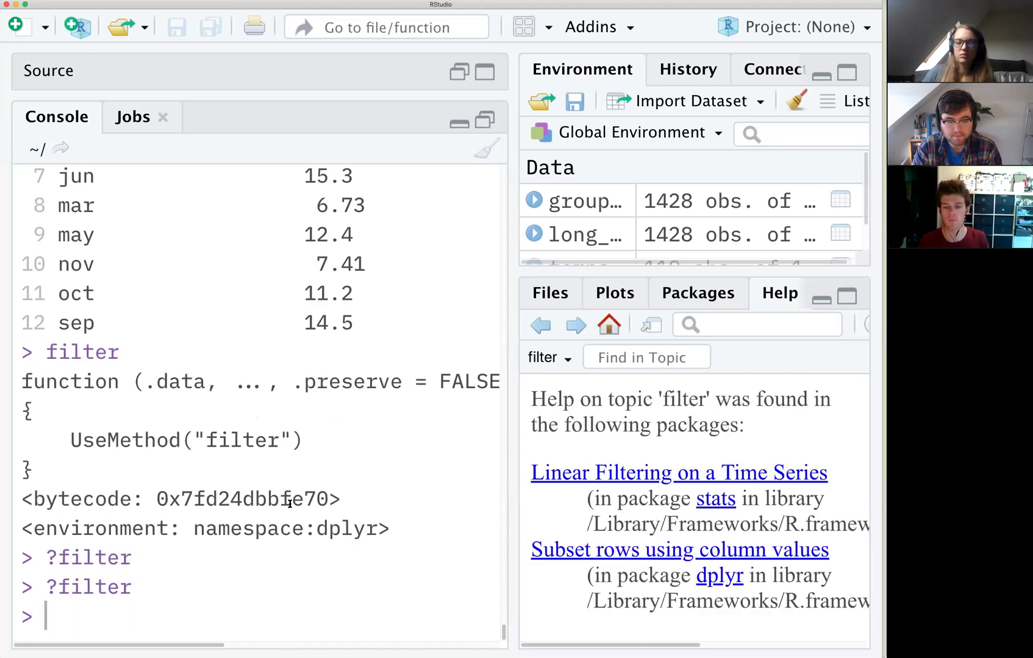
pyautogui.click(584, 556)
pyautogui.scroll(-5, 583, 553)
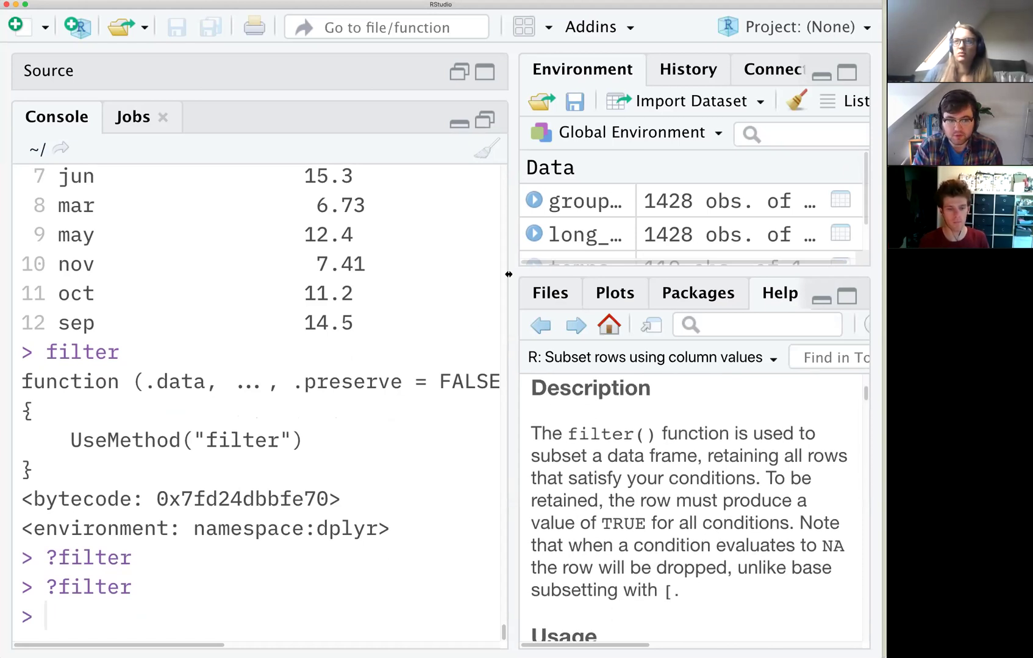
pyautogui.moveTo(509, 277); pyautogui.dragTo(877, 279)
pyautogui.write('filter(temps)')
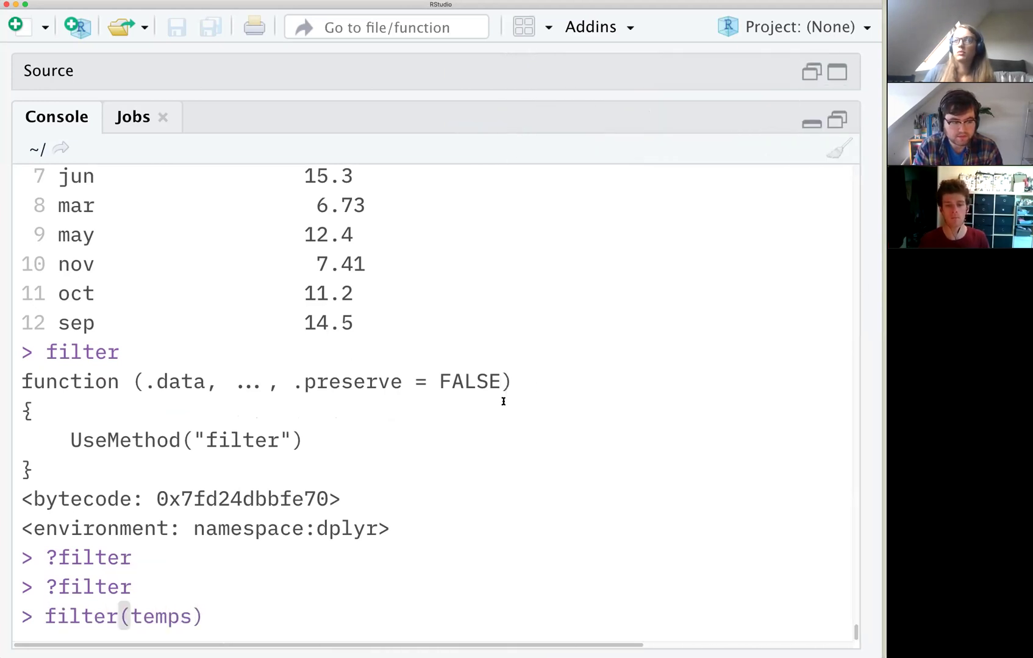
pyautogui.press('Left')
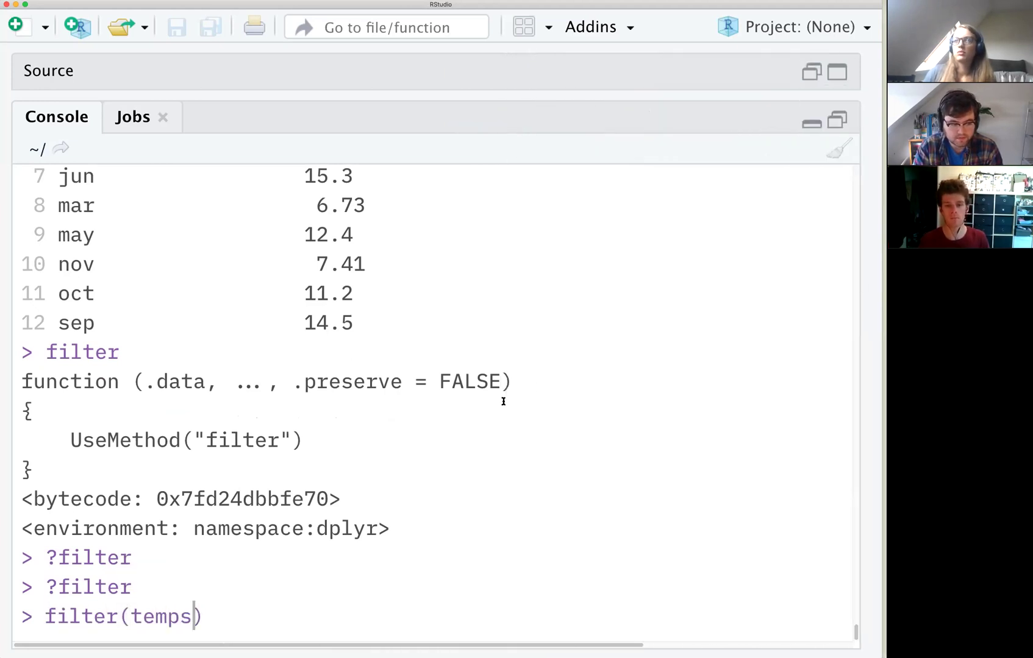
pyautogui.write(', year >')
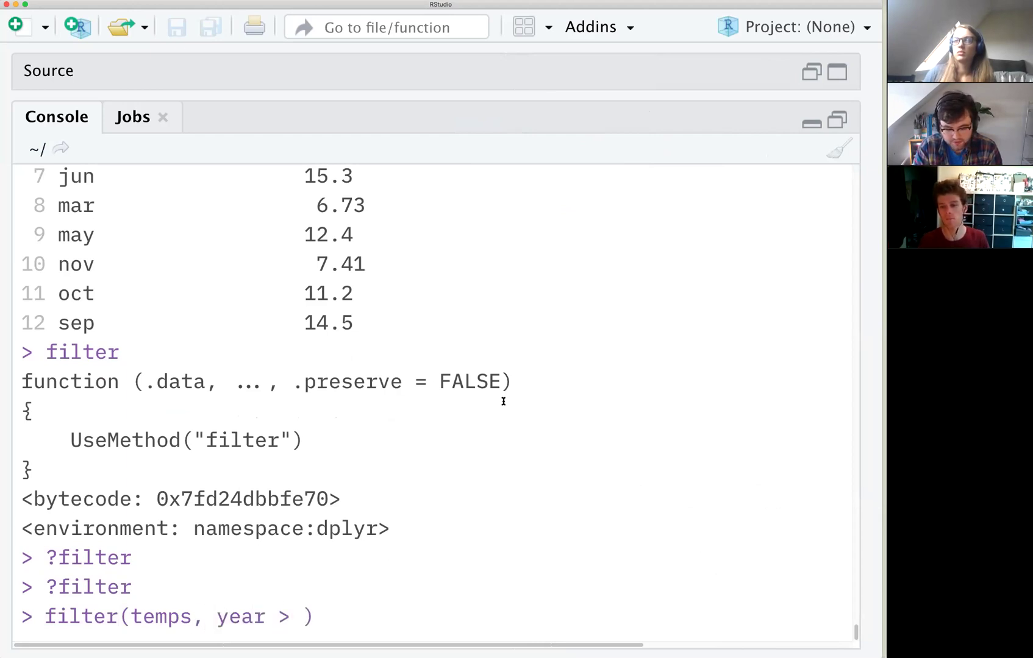
pyautogui.press('BackSpace')
pyautogui.press('BackSpace')
pyautogui.press('Escape')
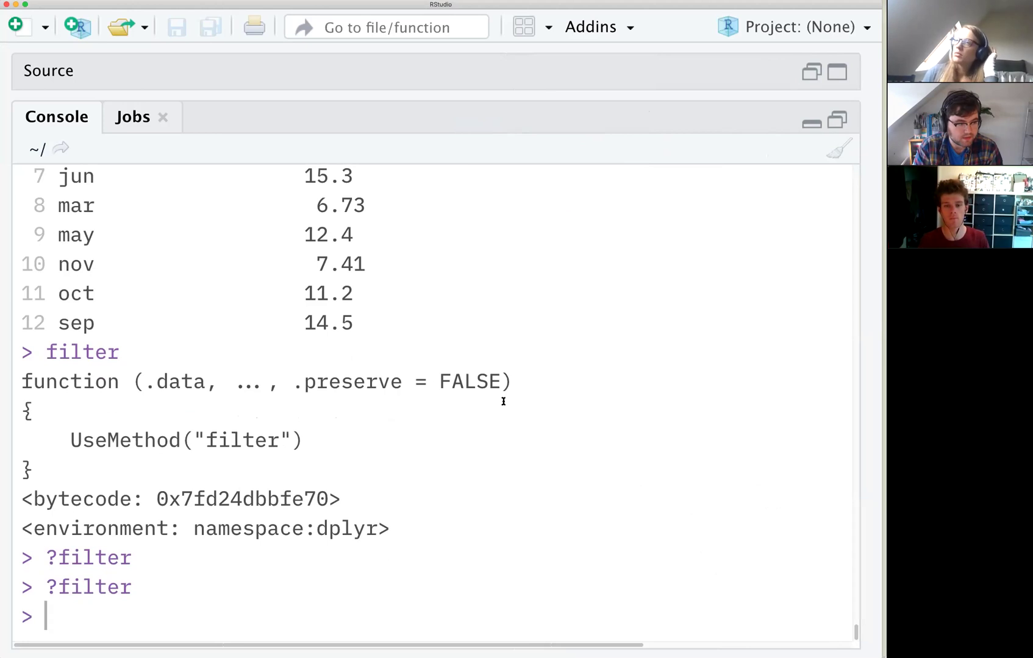
pyautogui.write('filter')
# - Recall the one-line pipeline, delete the (month) argument and the summarize stage from its end, and run it
pyautogui.press('Up')
pyautogui.press('Up')
pyautogui.press('Up')
pyautogui.press('Up')
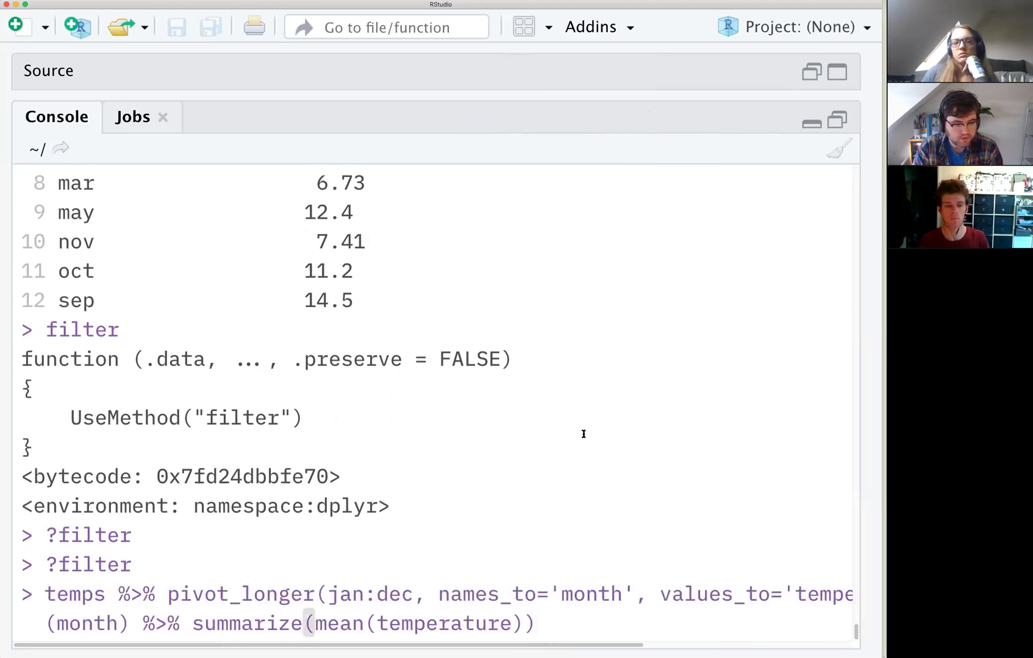
pyautogui.moveTo(642, 623); pyautogui.dragTo(48, 616)
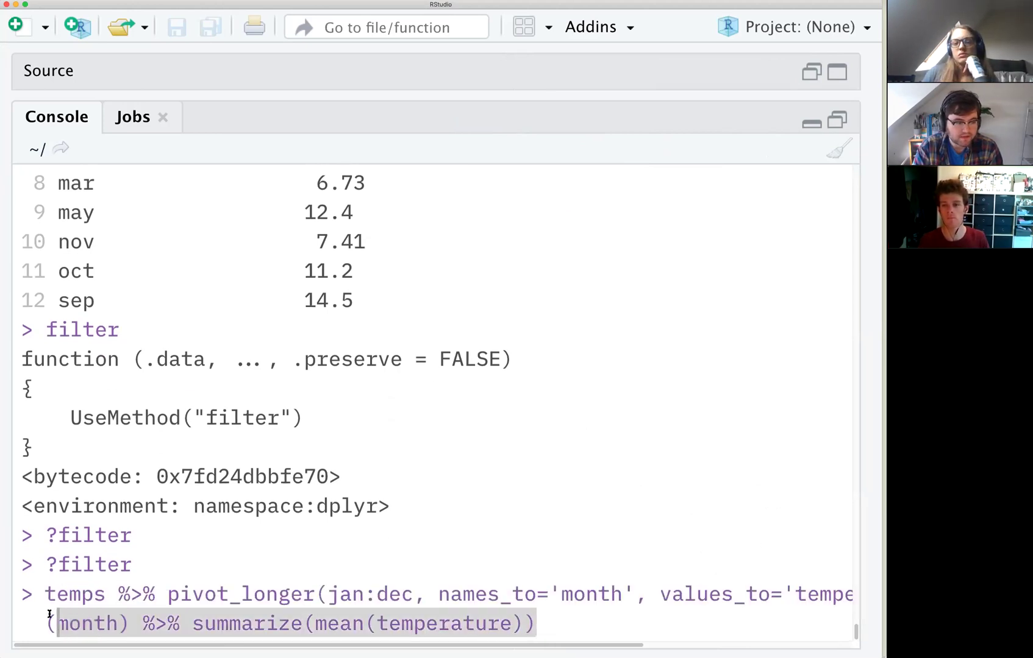
pyautogui.press('BackSpace')
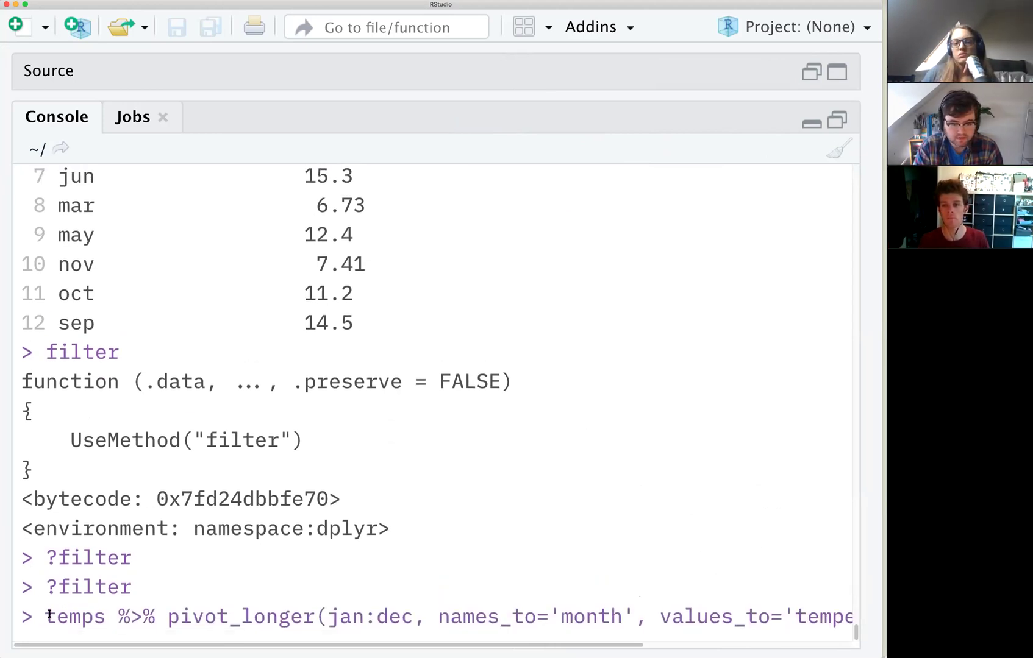
pyautogui.press('Return')
# - Recall the shortened pipeline and put names_to='month' and values_to='temperature' on separate lines
pyautogui.press('Up')
pyautogui.click(446, 617)
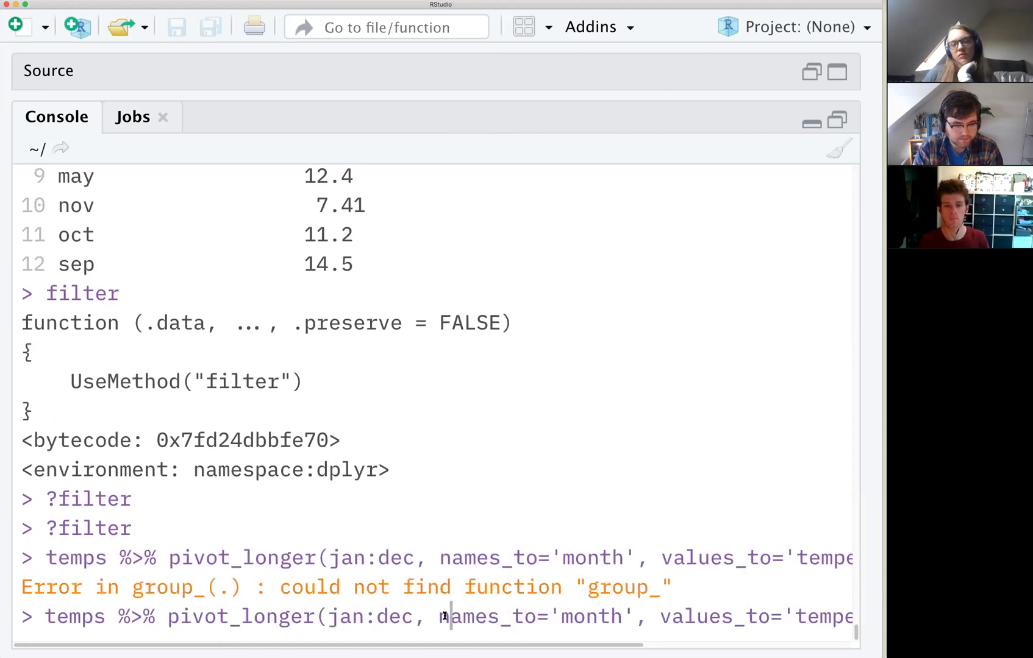
pyautogui.press('Left')
pyautogui.hotkey('shift', 'Return')
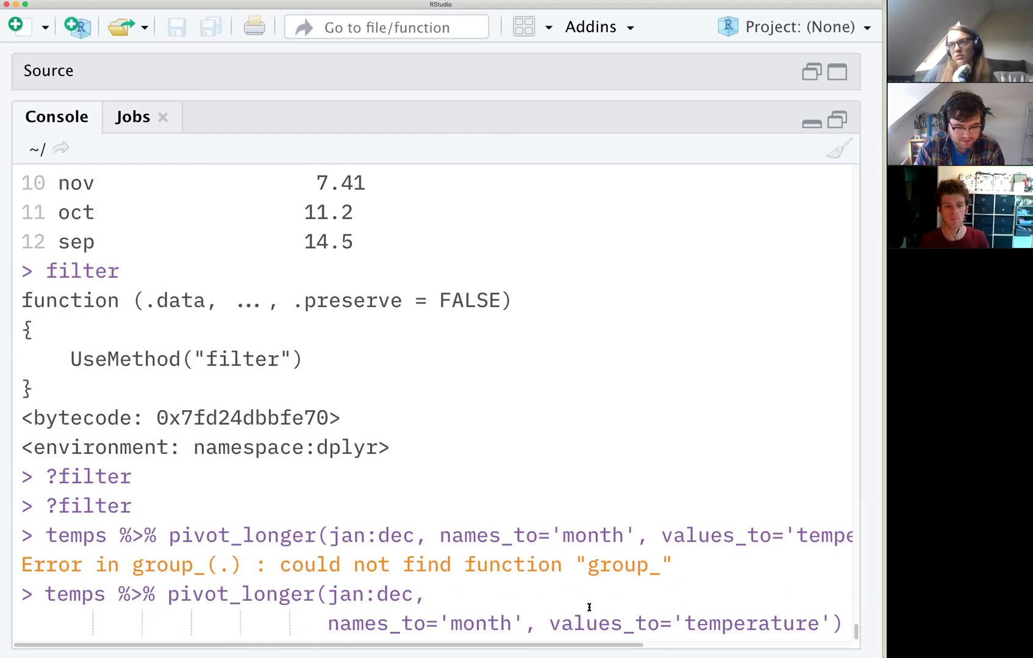
pyautogui.click(545, 619)
pyautogui.hotkey('shift', 'Return')
# - Remove the leftover %>% group_ after pivot_longer and run the command
pyautogui.moveTo(621, 624); pyautogui.dragTo(830, 625)
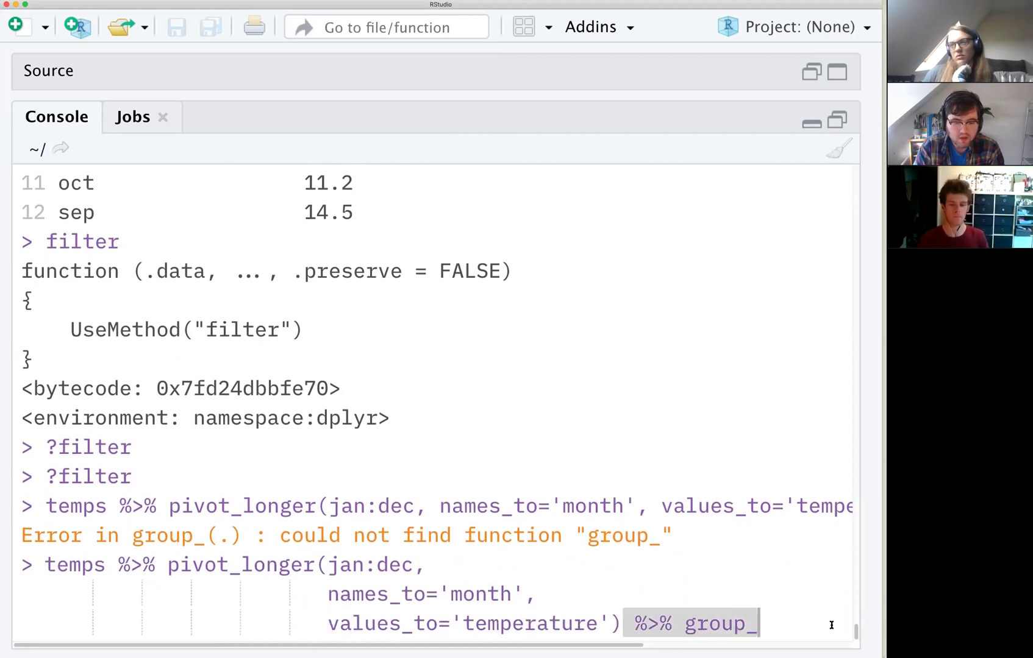
pyautogui.press('BackSpace')
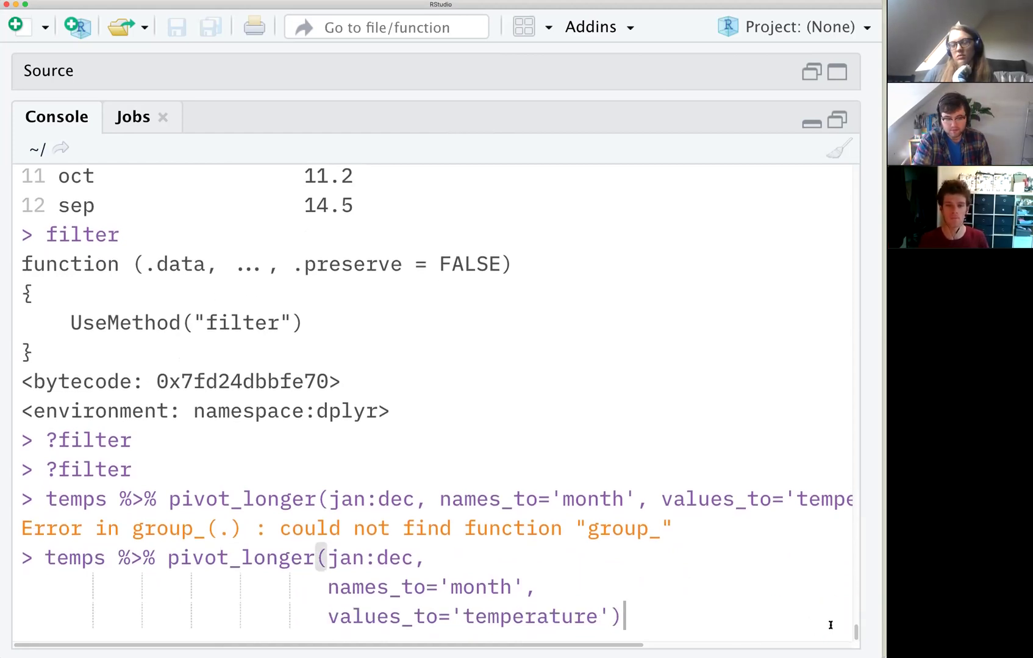
pyautogui.press('Return')
# - Recall the pivot_longer command, assign its result to long_temps and run it
pyautogui.press('Up')
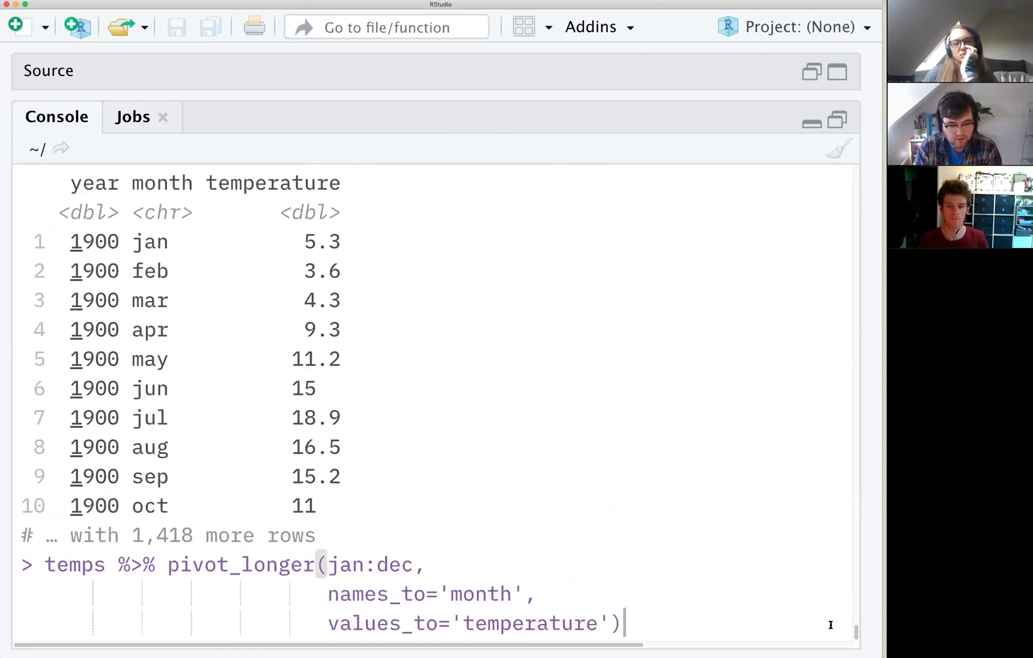
pyautogui.click(45, 563)
pyautogui.write('long_temps =')
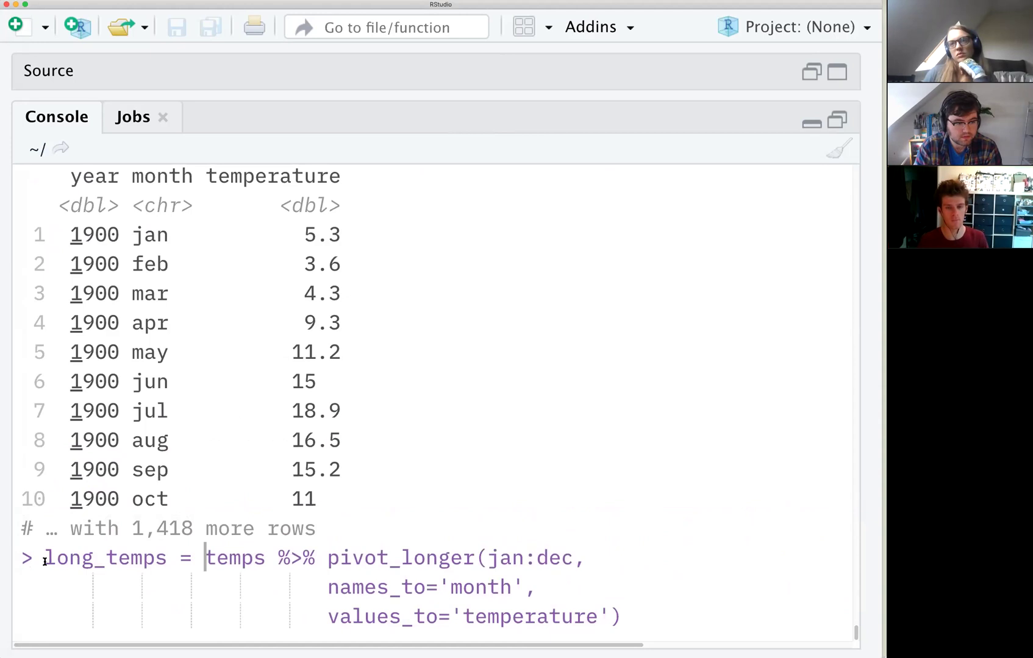
pyautogui.press('Return')
# - Run head(long_temps) and pipe long_temps into filter(year > 1960)
pyautogui.write('head(long_temps)')
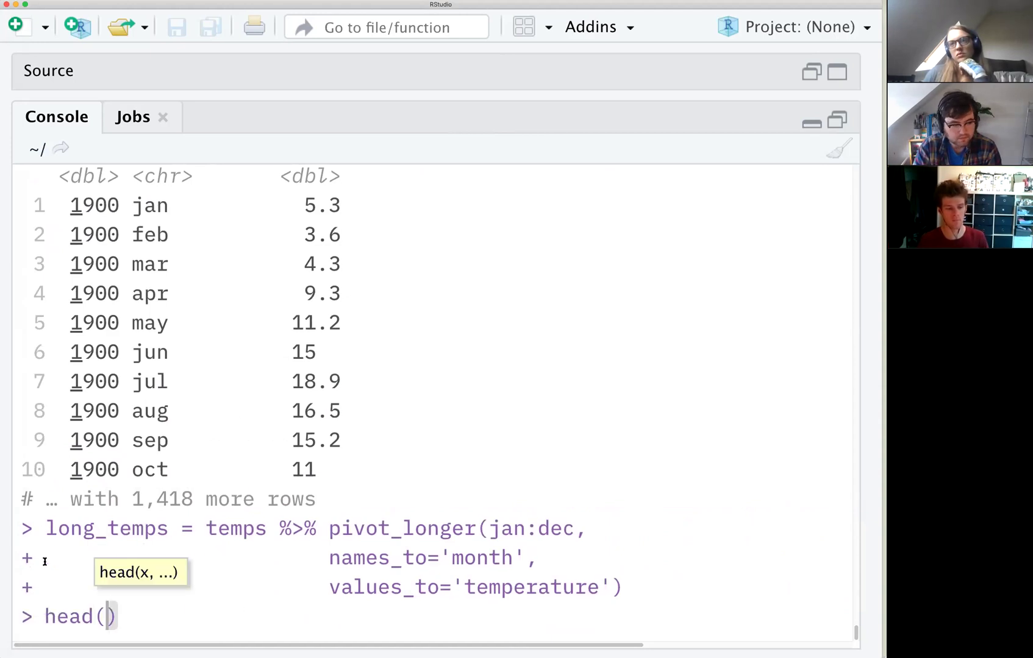
pyautogui.press('Return')
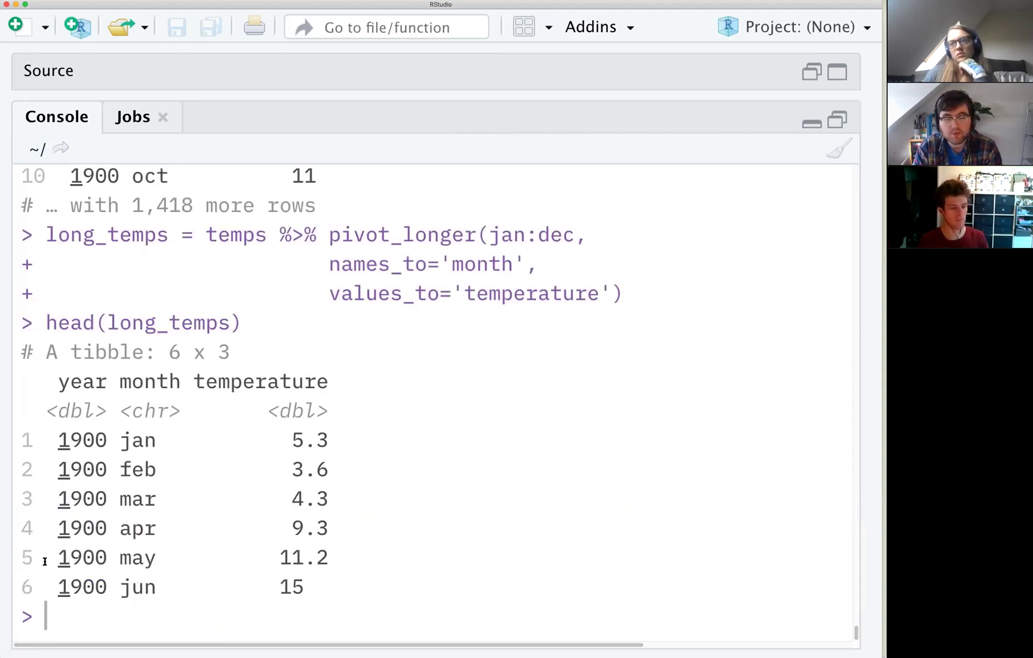
pyautogui.write('long_temps %>%')
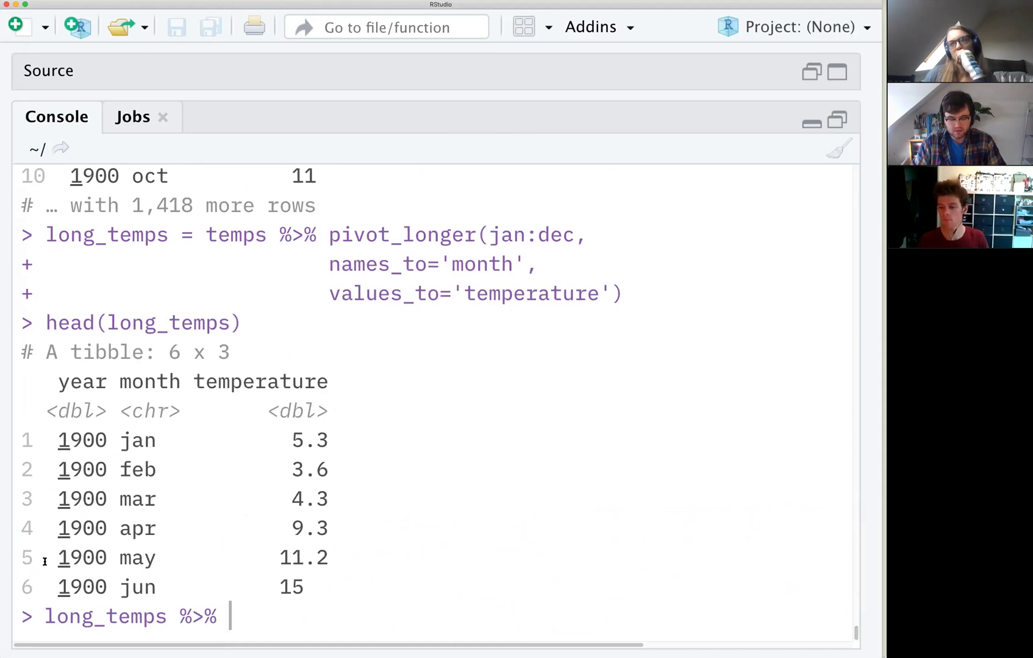
pyautogui.write('filter(year > 1960')
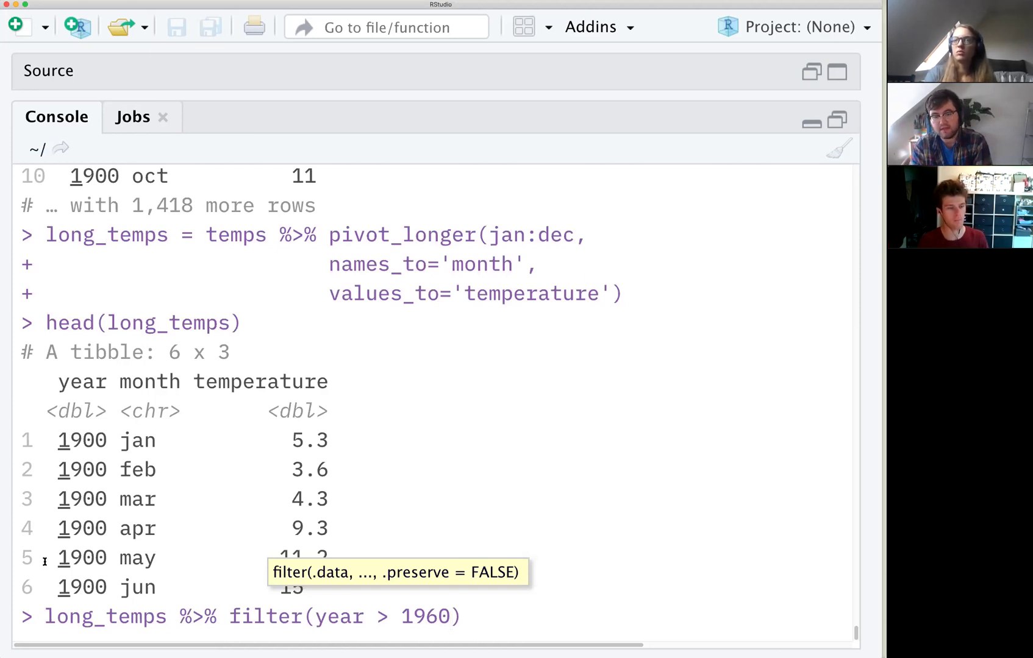
pyautogui.press('Return')
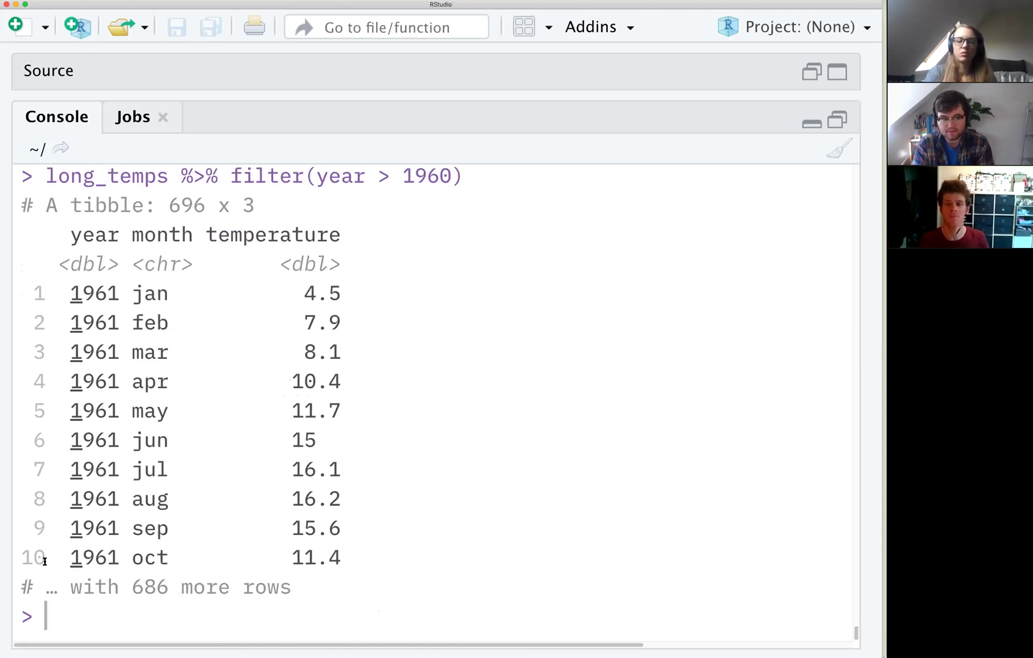
# - Recall the filter pipeline, append %>% filter(month == 'jan') to it and run it
pyautogui.press('Up')
pyautogui.press('Left')
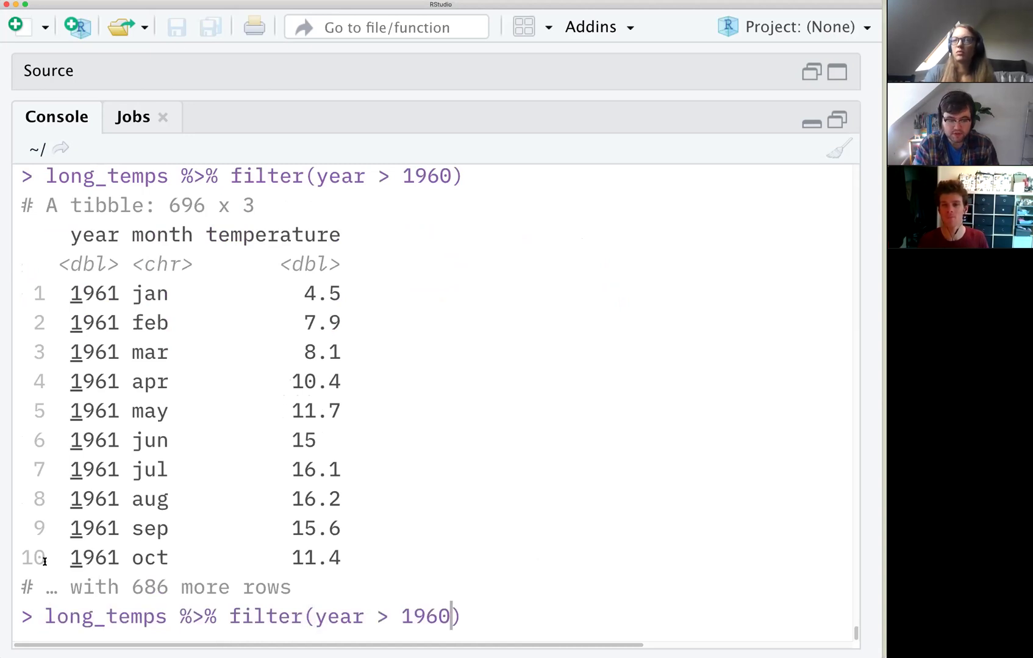
pyautogui.press('Right')
pyautogui.write('%>% ')
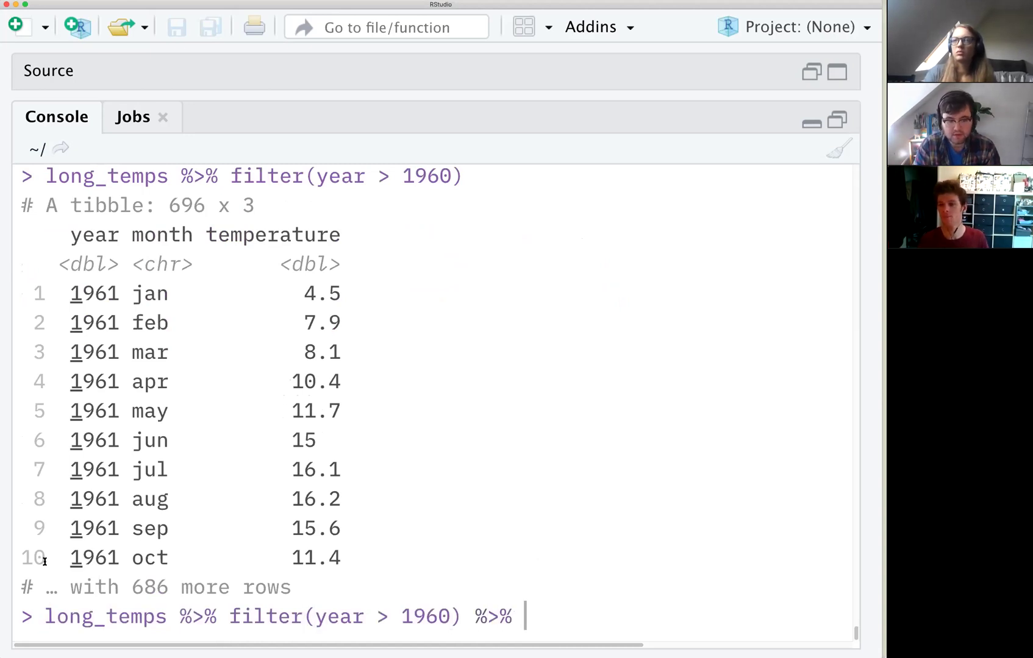
pyautogui.write('filter')
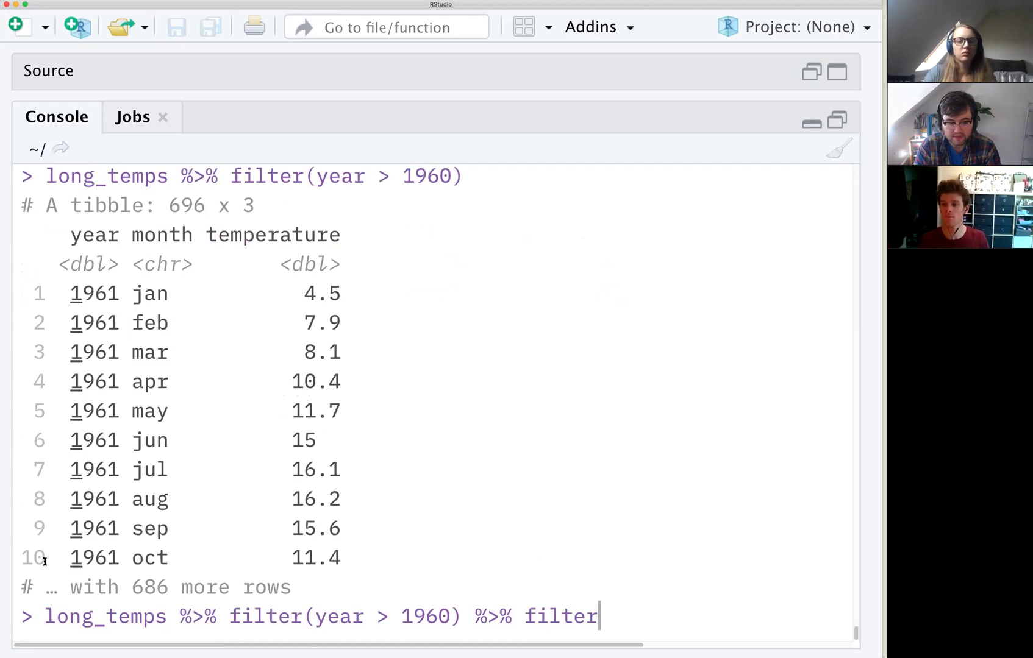
pyautogui.write('(')
pyautogui.write("month == '")
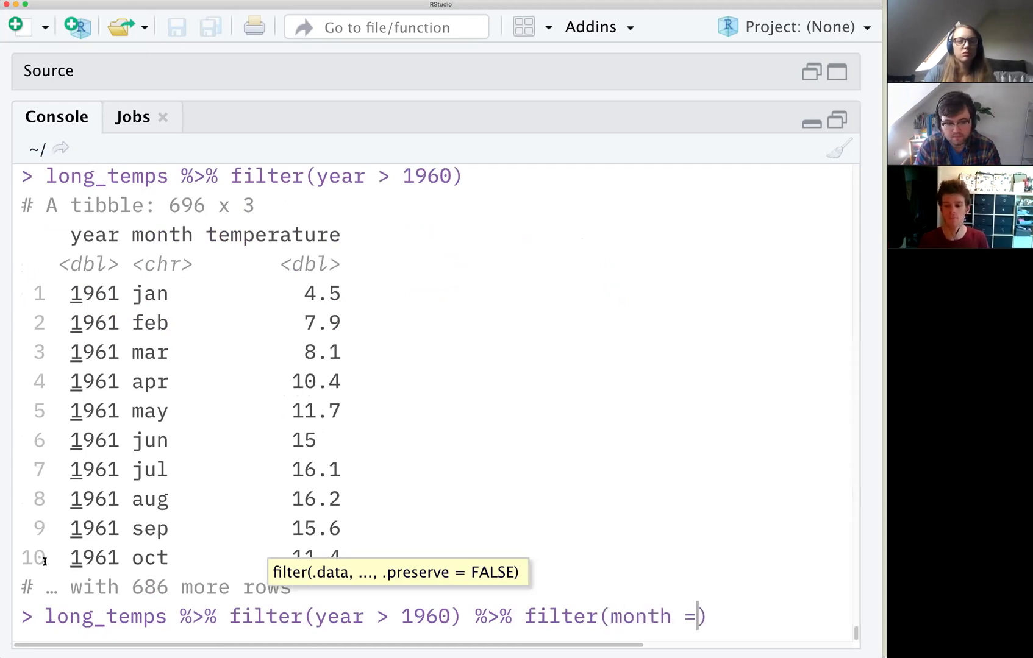
pyautogui.write('jan')
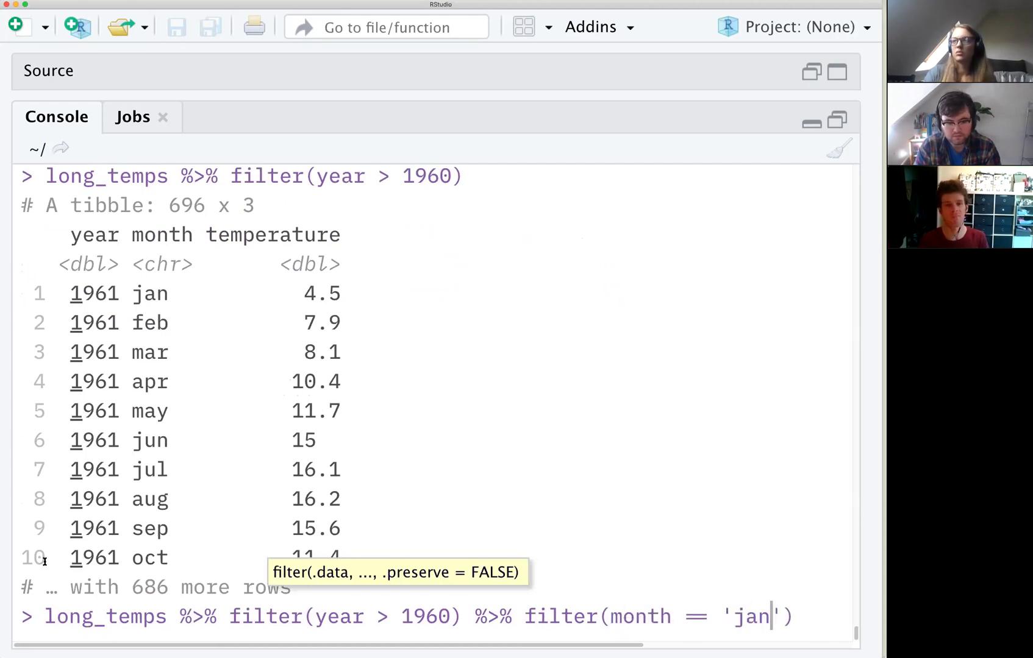
pyautogui.press('Return')
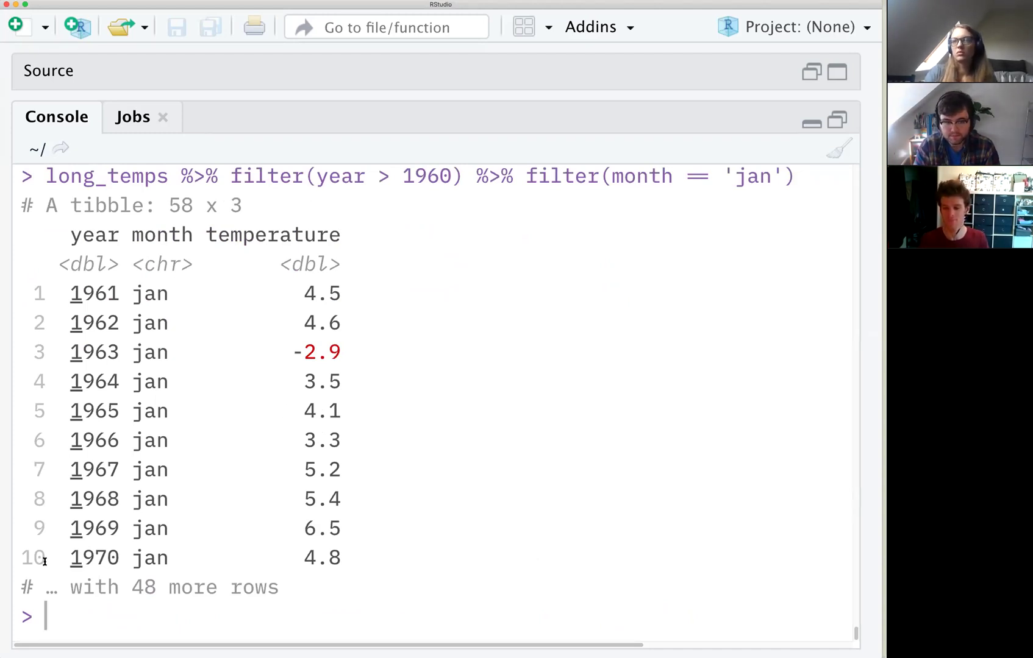
# - Recall the two-filter pipeline and delete the second filter stage with its pipe
pyautogui.press('Up')
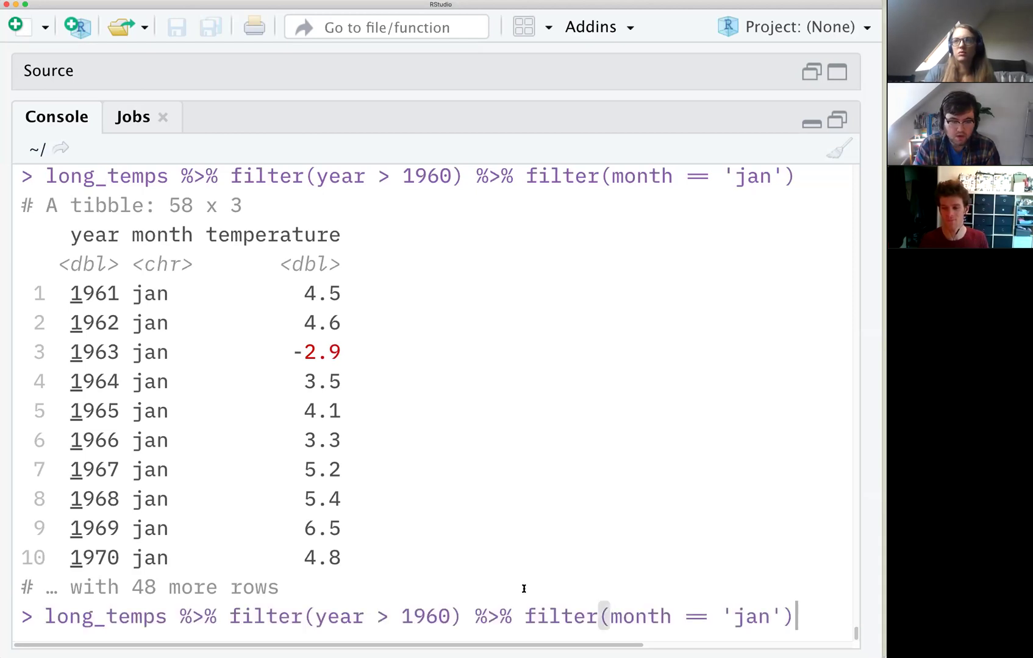
pyautogui.click(476, 616)
pyautogui.keyDown('shift'); pyautogui.click(807, 609); pyautogui.keyUp('shift')
pyautogui.press('BackSpace')
pyautogui.press('BackSpace')
# - Add & month == 'jan' to the year > 1960 condition inside the single filter and run the command
pyautogui.press('Left')
pyautogui.write('&')
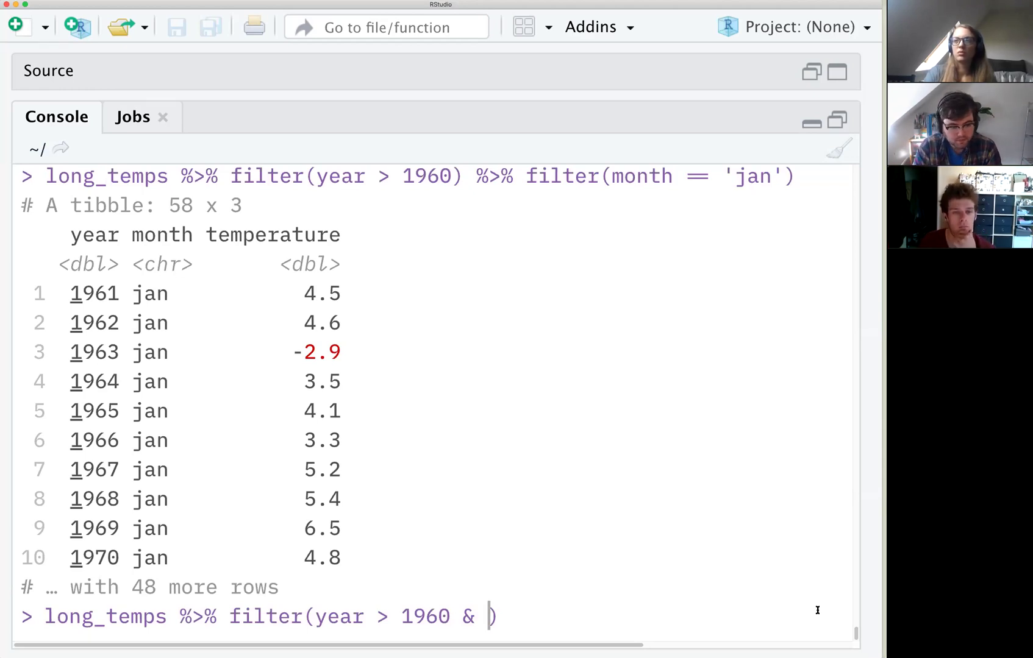
pyautogui.write('jan==')
pyautogui.press('BackSpace')
pyautogui.press('BackSpace')
pyautogui.press('BackSpace')
pyautogui.press('BackSpace')
pyautogui.press('BackSpace')
pyautogui.write("month == 'jan")
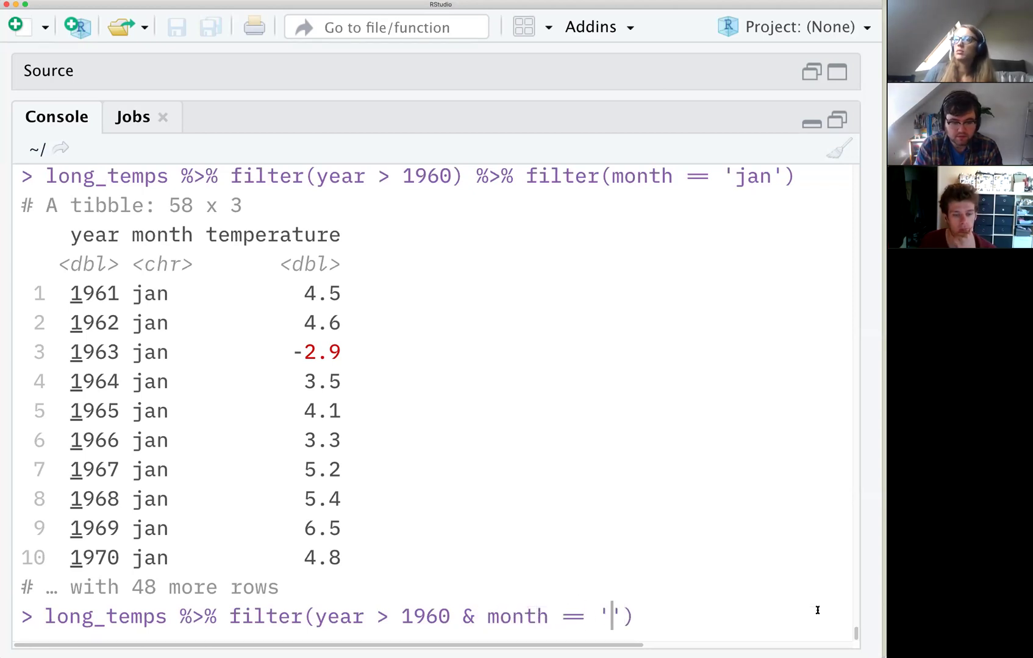
pyautogui.write("')")
pyautogui.press('Return')
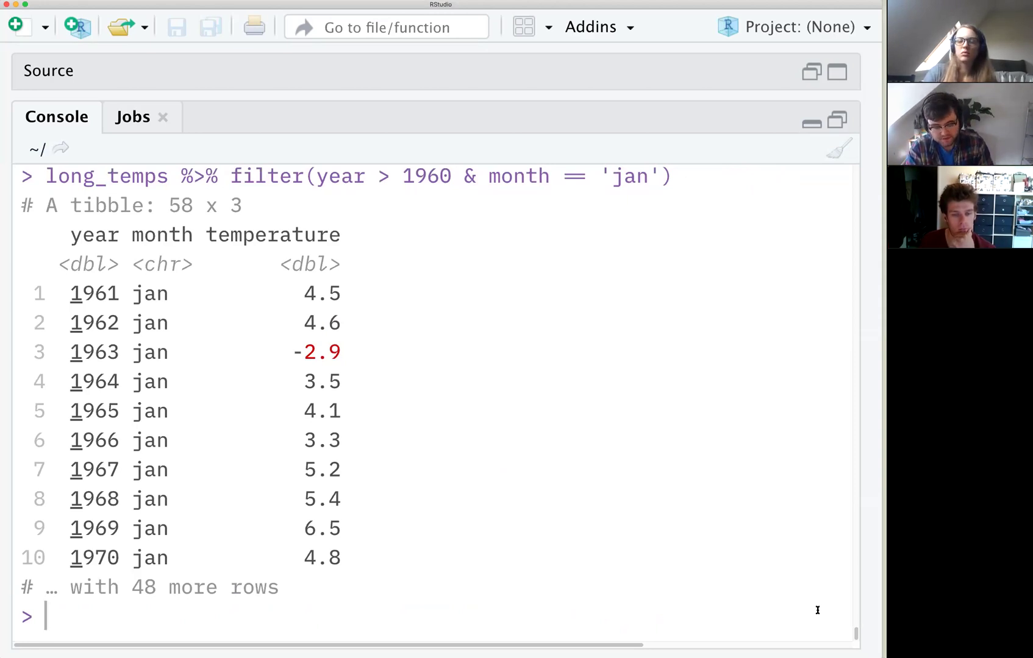
# - Recall the command, replace its filter stage with %>% select(temperature) and run it
pyautogui.press('Up')
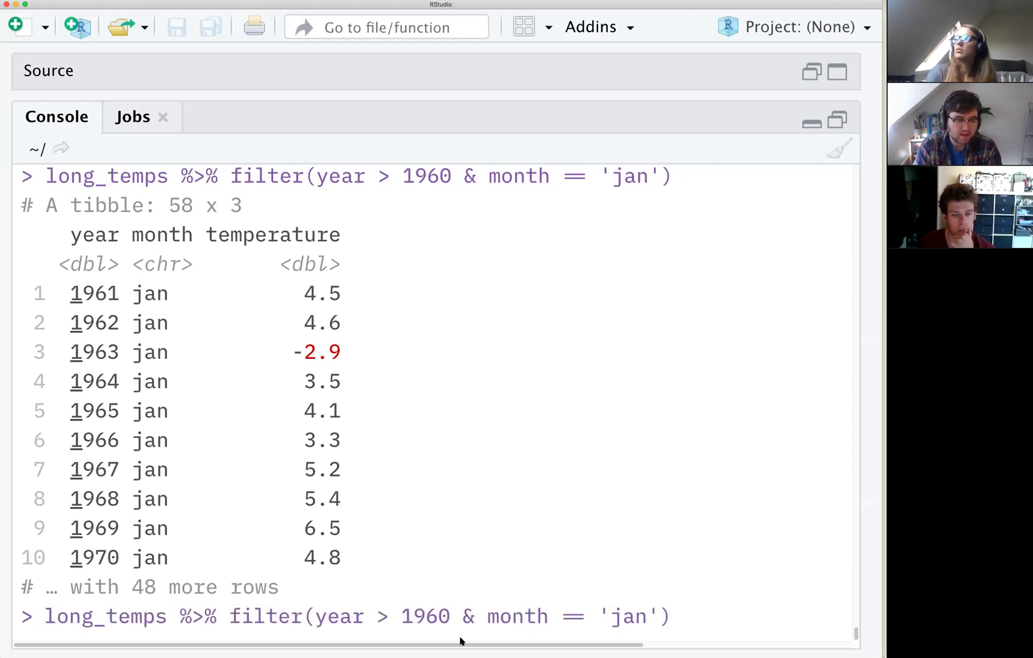
pyautogui.moveTo(181, 617); pyautogui.dragTo(686, 604)
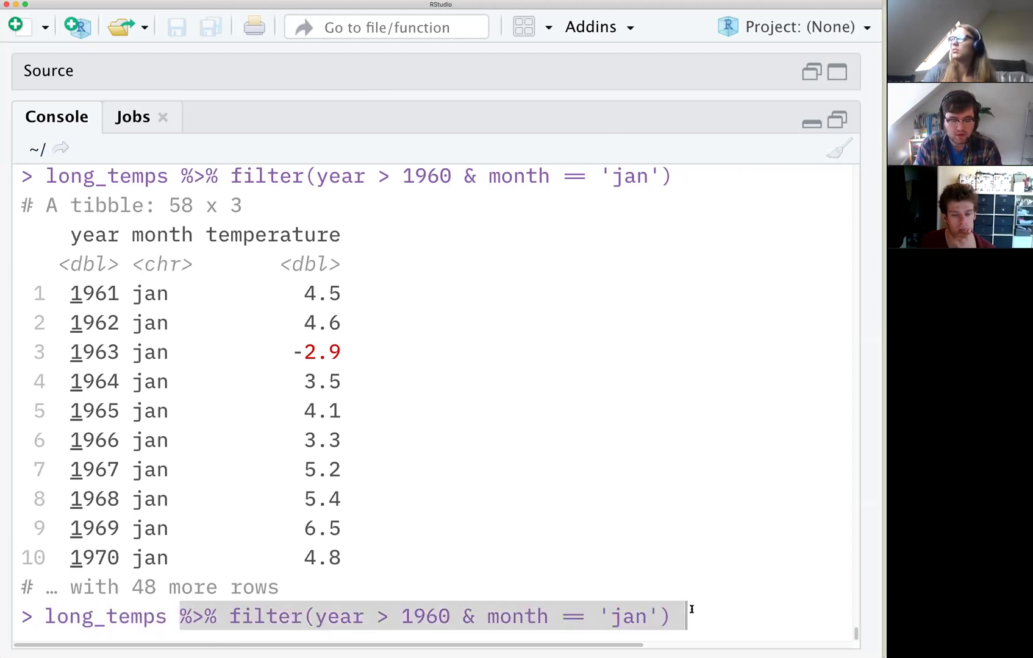
pyautogui.press('BackSpace')
pyautogui.write('%>% selec')
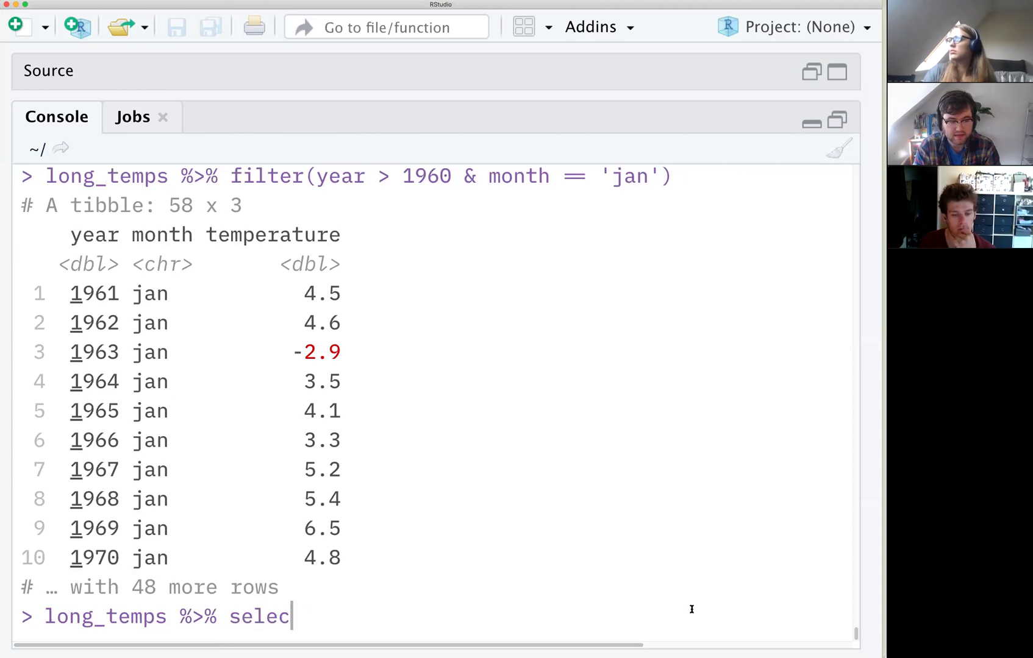
pyautogui.write('t(temperature')
pyautogui.press('Return')
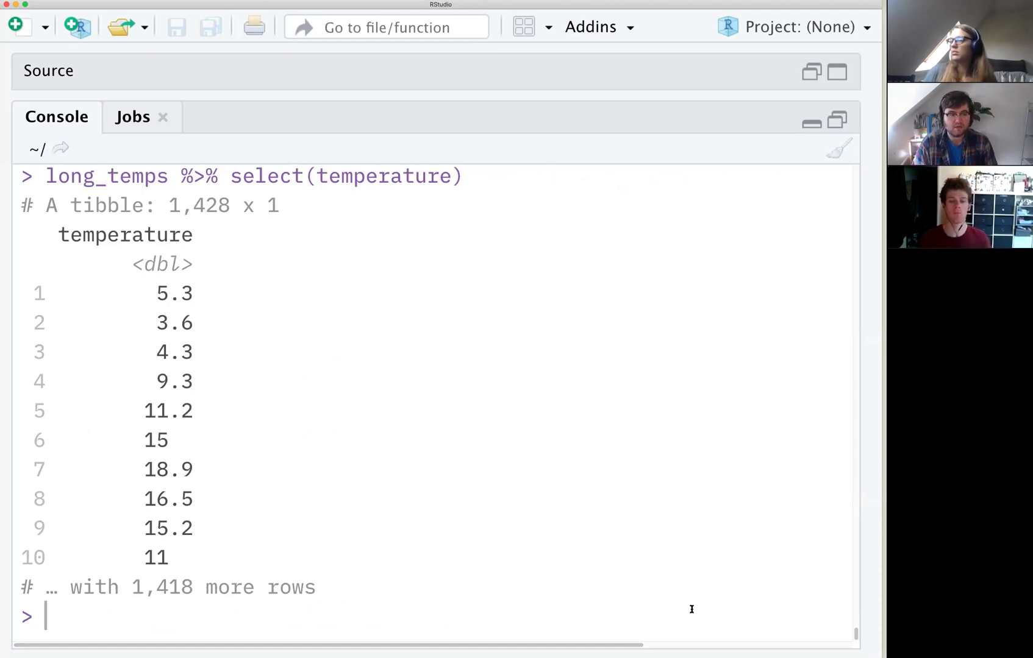
# - Recall the select command, negate its argument to -temperature and run it
pyautogui.press('Up')
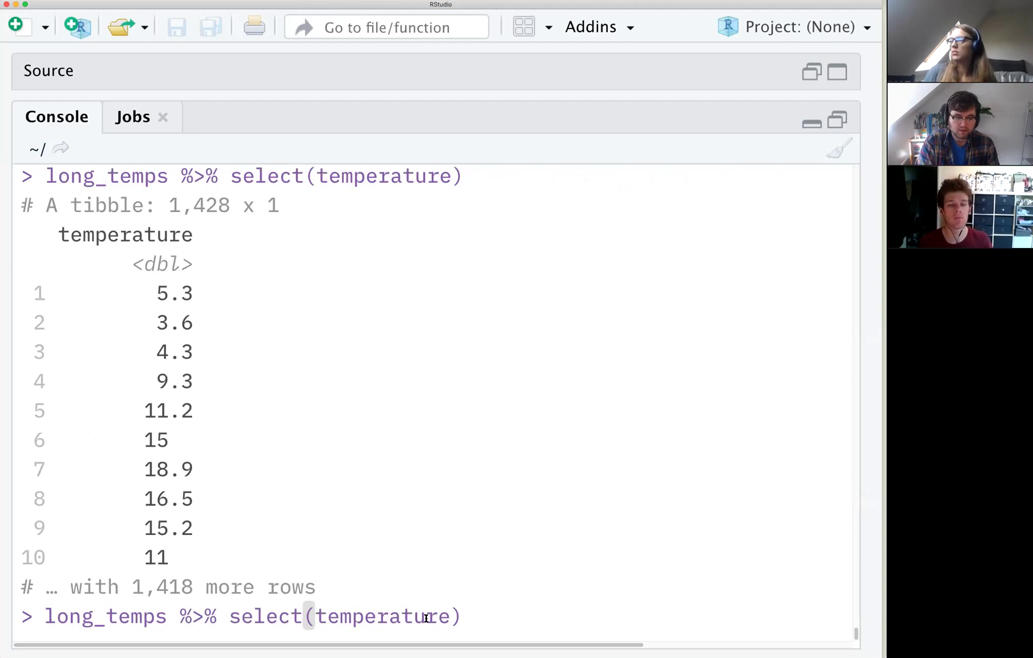
pyautogui.click(313, 617)
pyautogui.write('-')
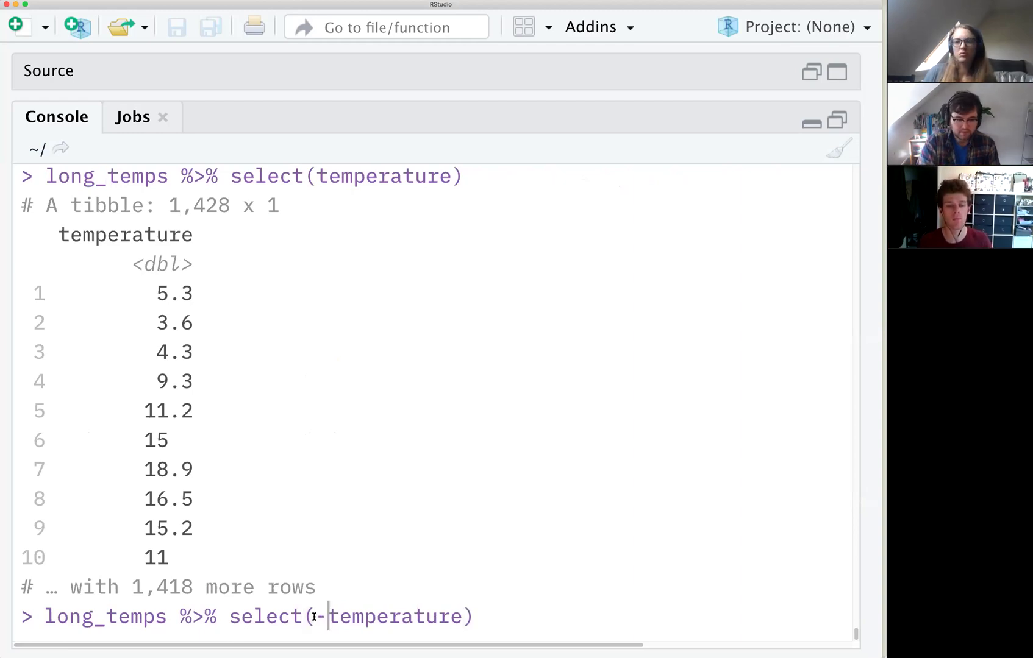
pyautogui.press('Return')
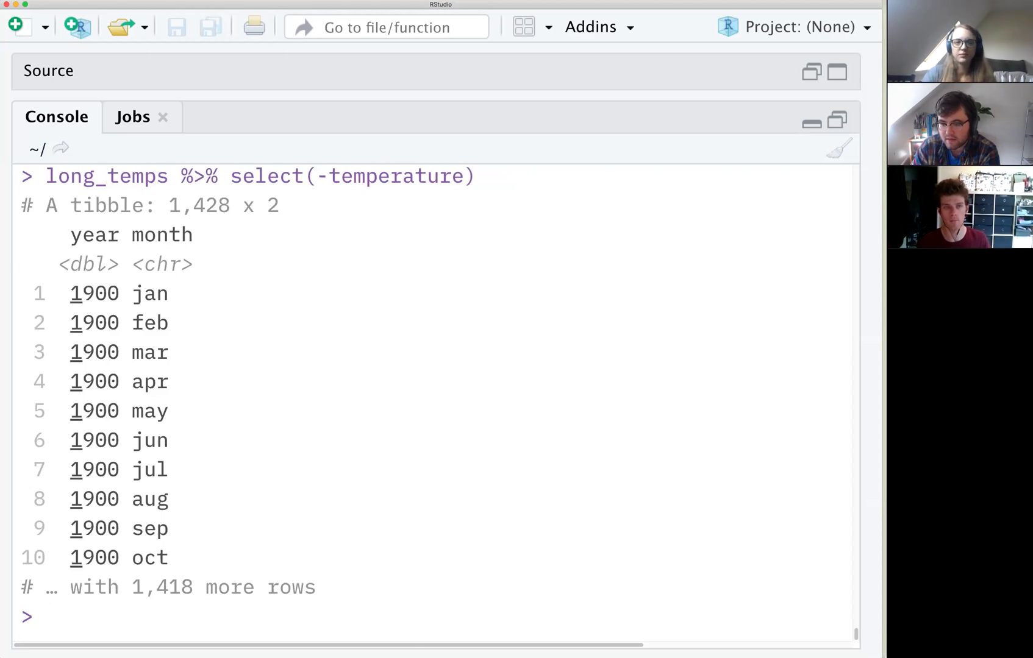
pyautogui.press('super+Tab')
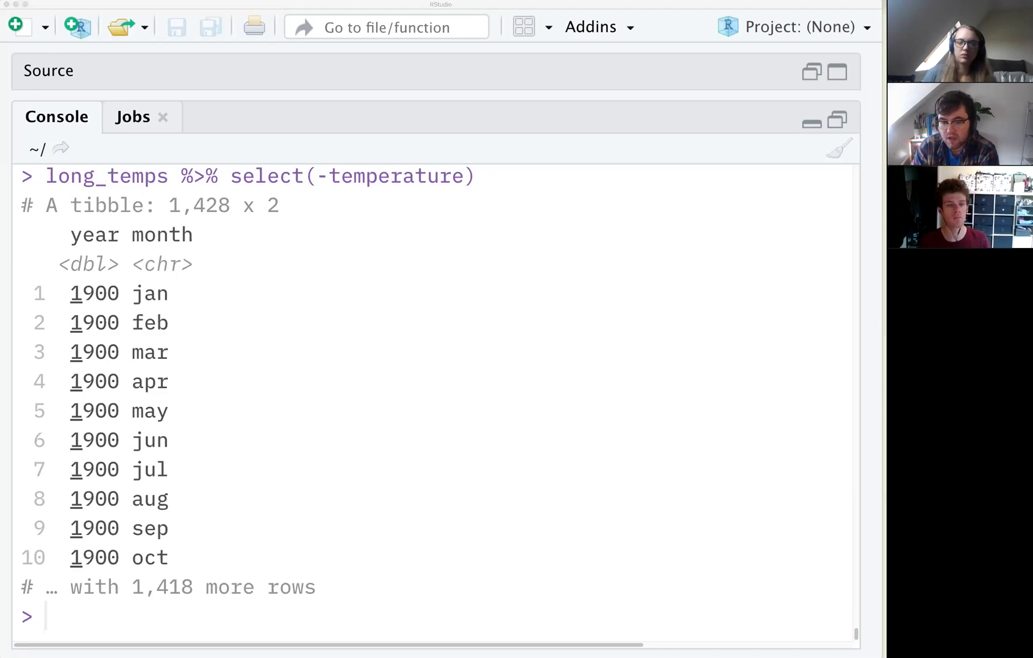
pyautogui.click(754, 277)
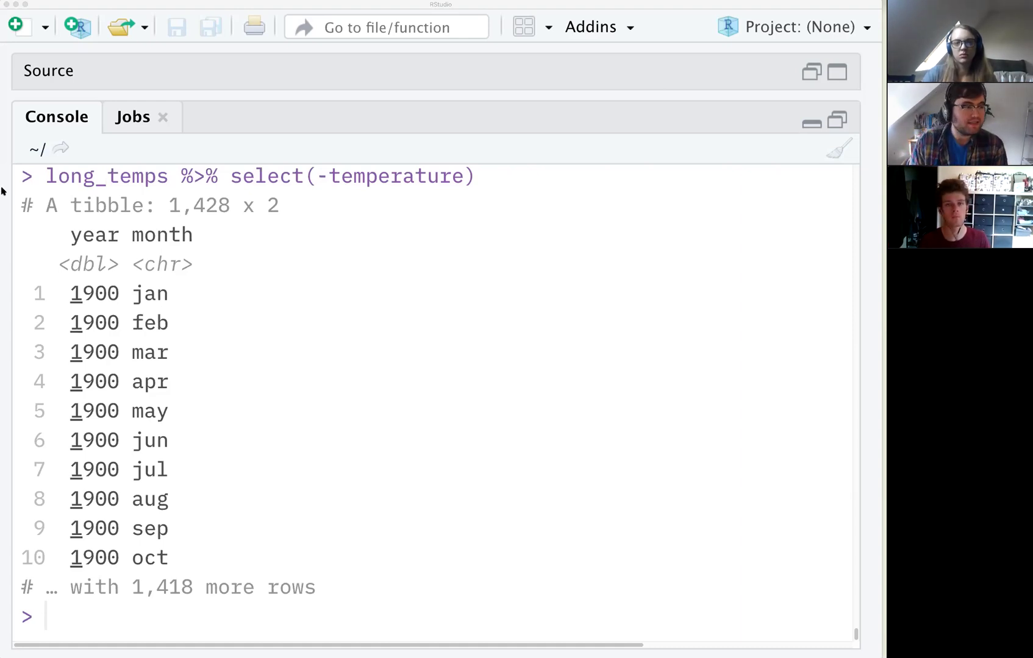
# - Switch to Chrome, go to ljwolf.org/teaching/gds/ and open the 5 October workbook from the schedule table
pyautogui.moveTo(3, 192)
pyautogui.click(4, 85)
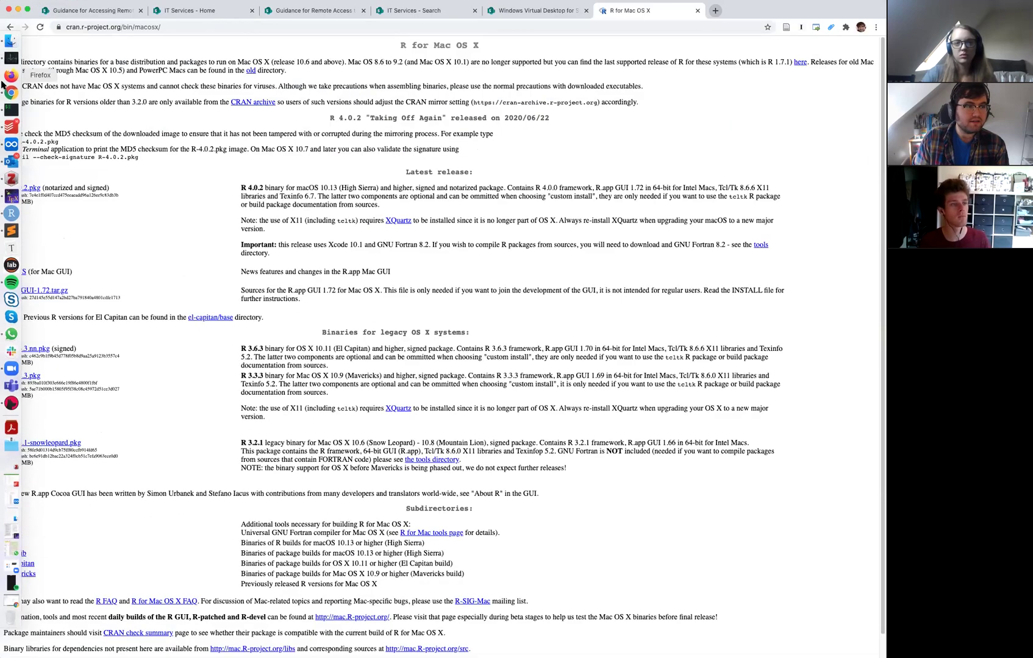
pyautogui.click(590, 31)
pyautogui.write('ljwolf.org/')
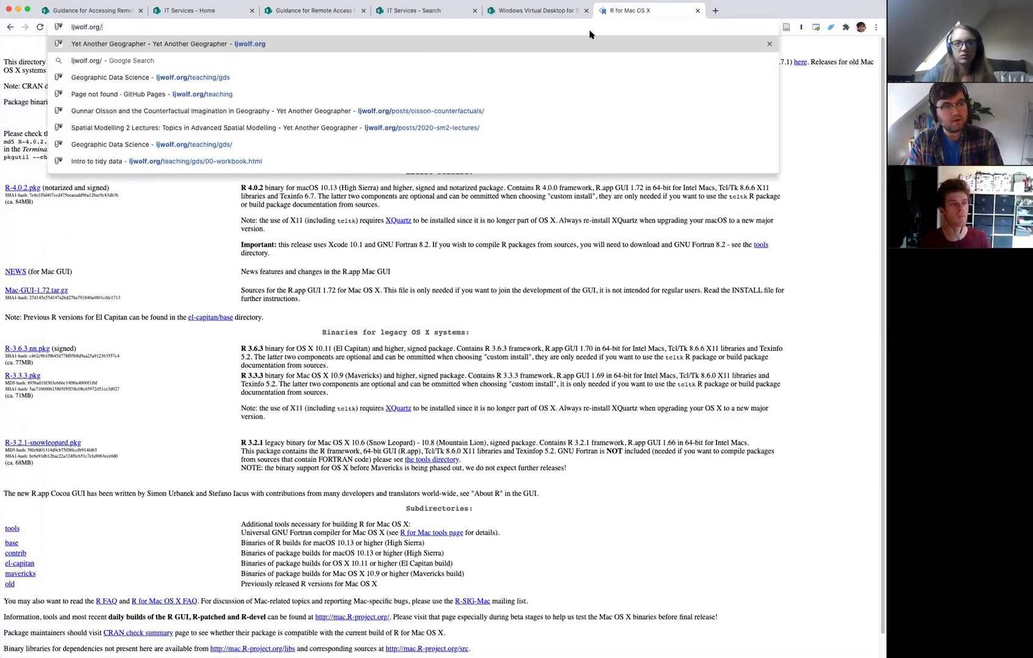
pyautogui.press('Down')
pyautogui.press('Down')
pyautogui.press('Return')
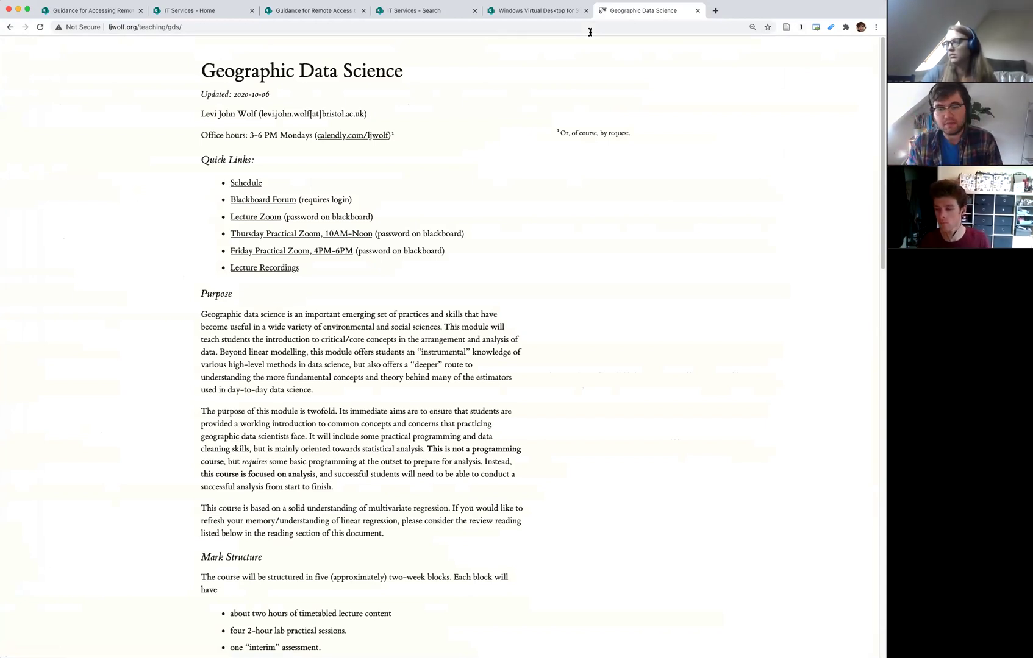
pyautogui.scroll(-15, 547, 360)
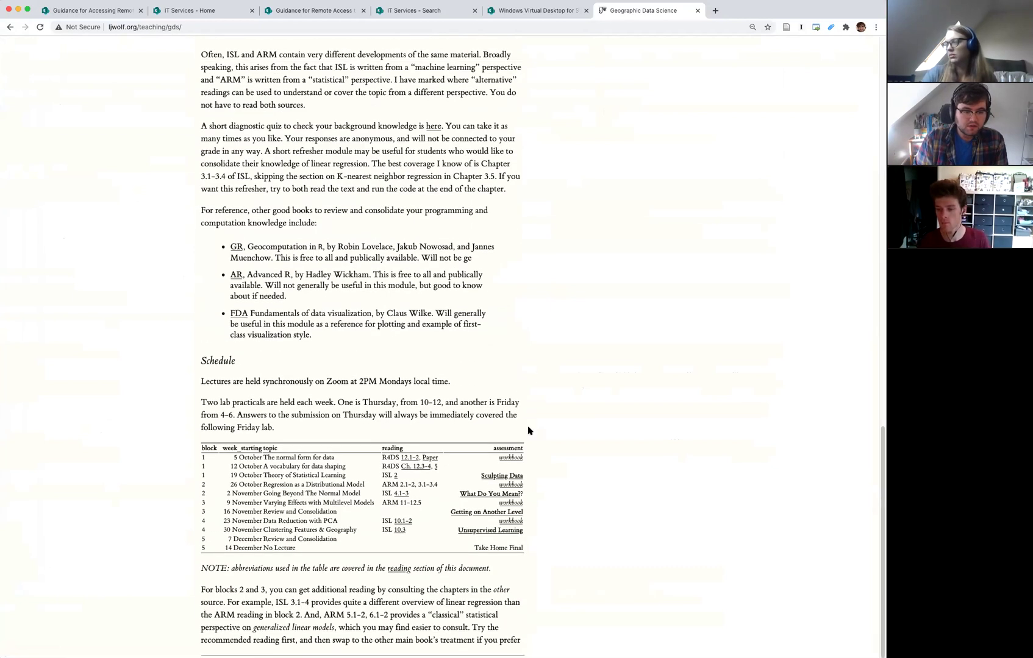
pyautogui.click(511, 458)
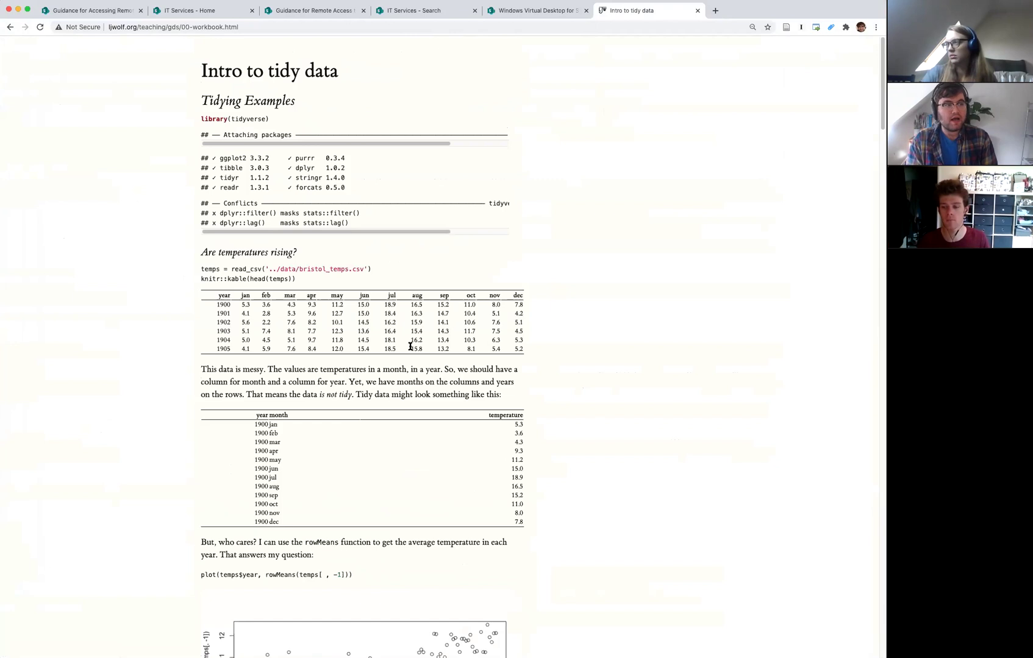
# - Download the workbook's Rmd version from ljwolf.org/teaching/gds/00-workbook.Rmd into Downloads and open it in RStudio
pyautogui.click(168, 28)
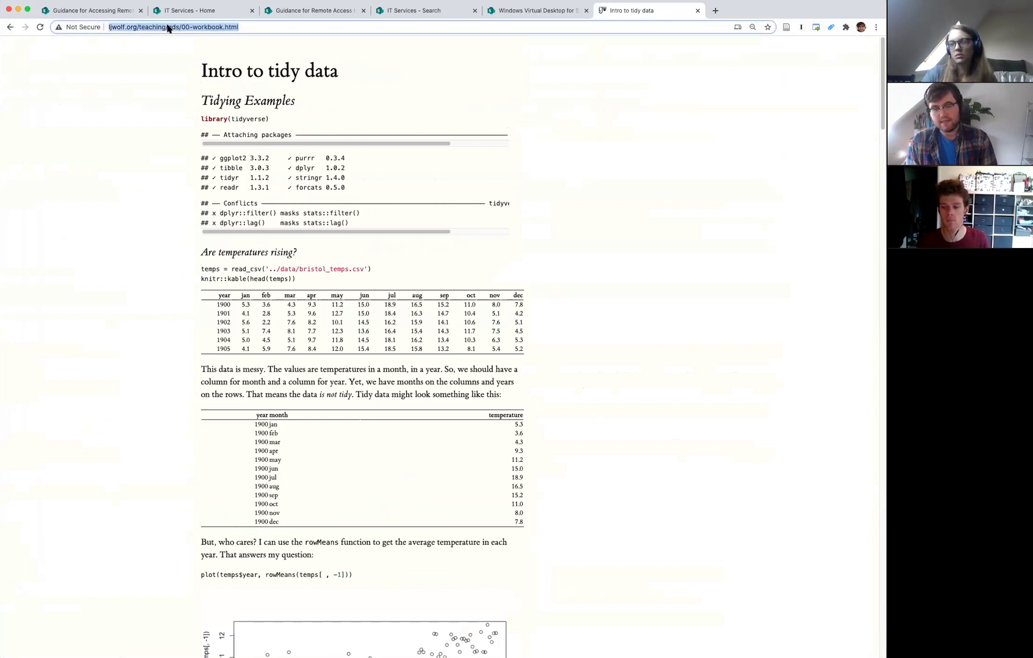
pyautogui.doubleClick(227, 28)
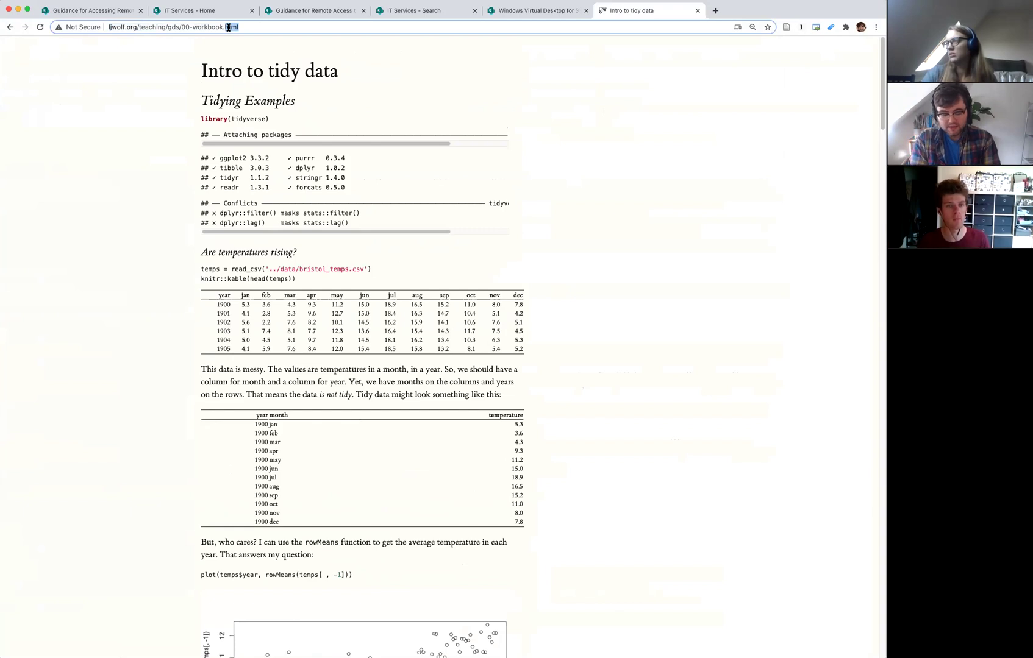
pyautogui.write('Rmd')
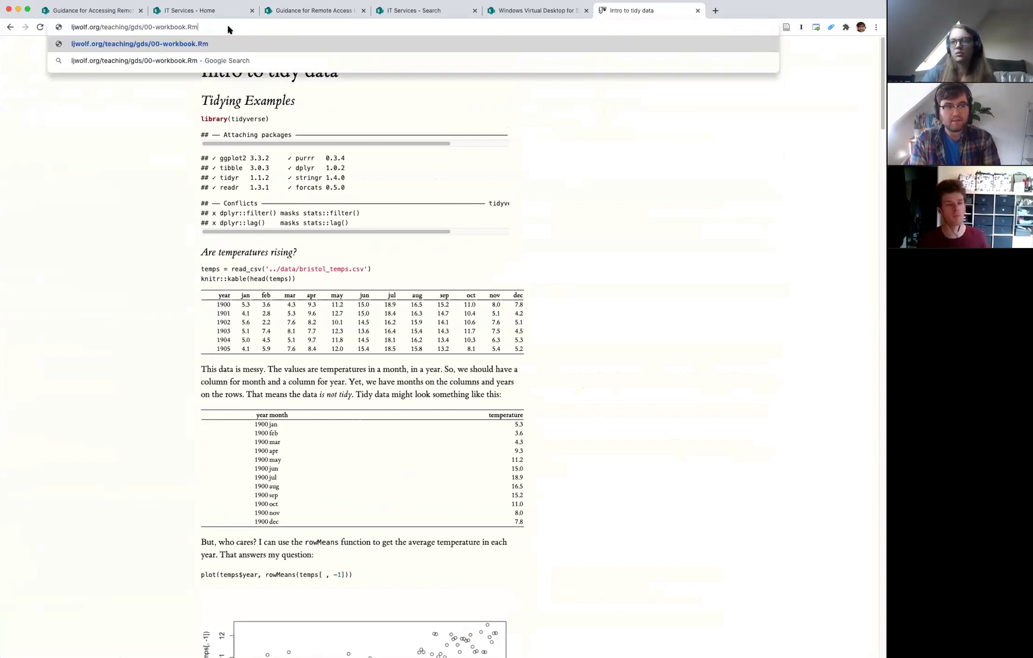
pyautogui.press('Return')
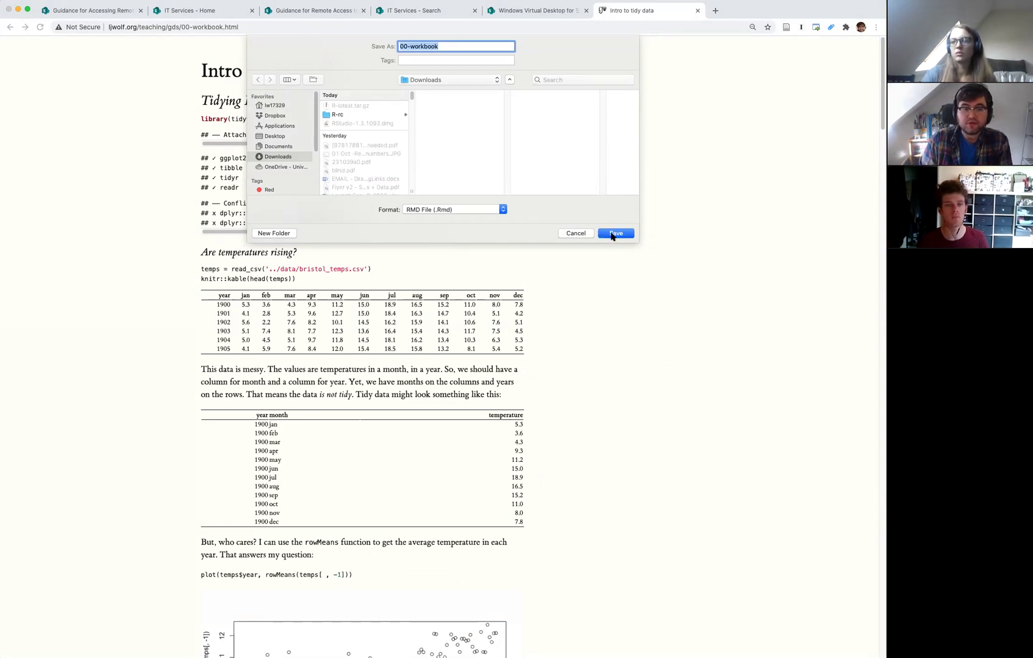
pyautogui.click(615, 233)
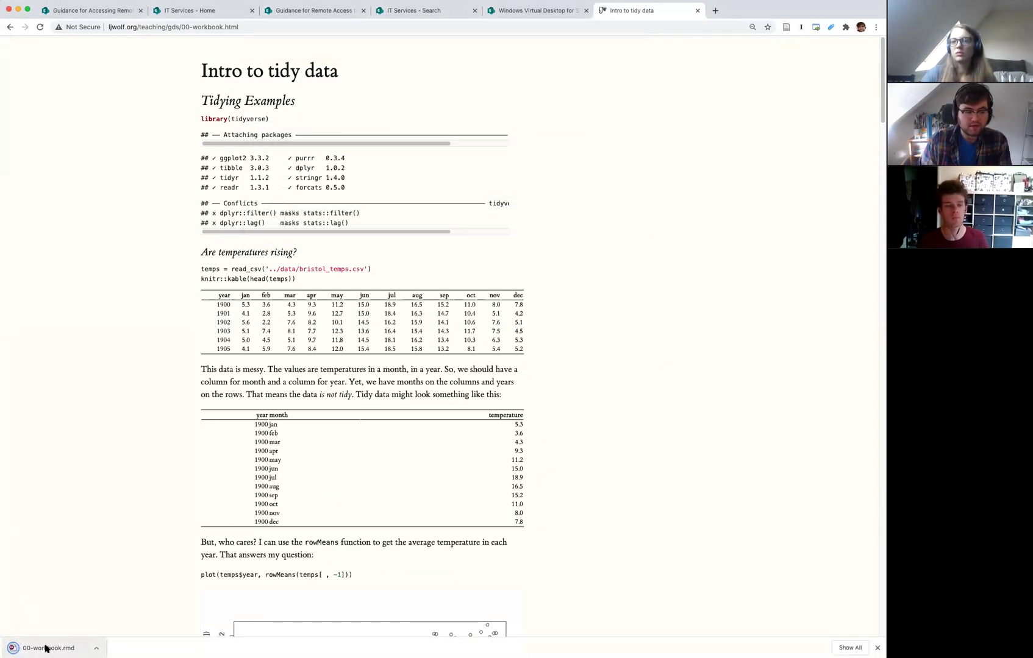
pyautogui.click(46, 648)
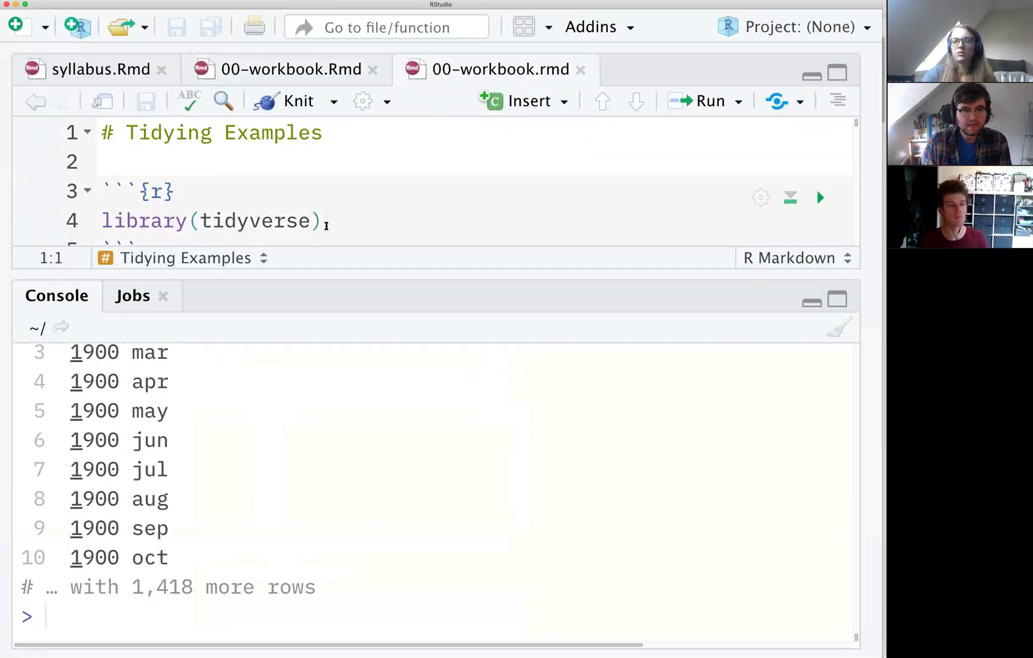
pyautogui.scroll(-1, 305, 181)
pyautogui.scroll(1, 306, 181)
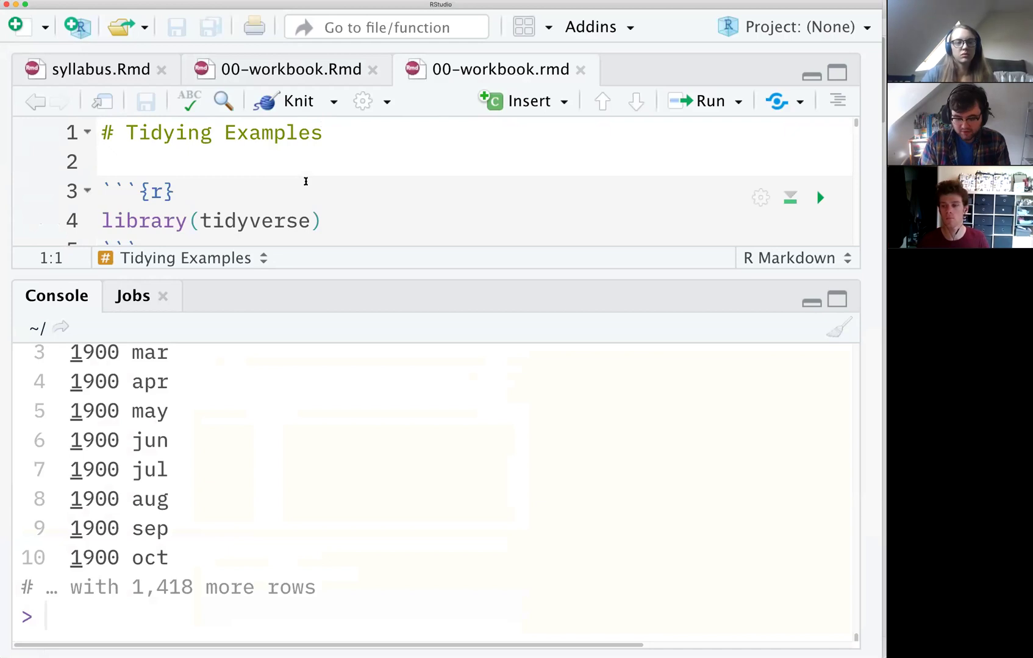
pyautogui.press('Return')
pyautogui.press('Return')
pyautogui.press('BackSpace')
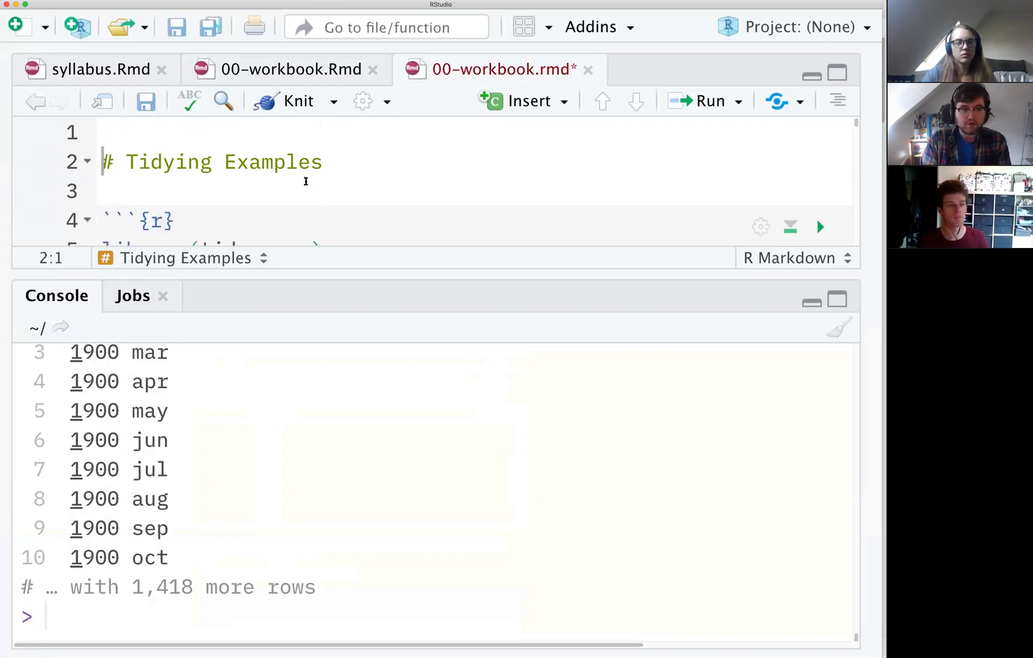
pyautogui.press('BackSpace')
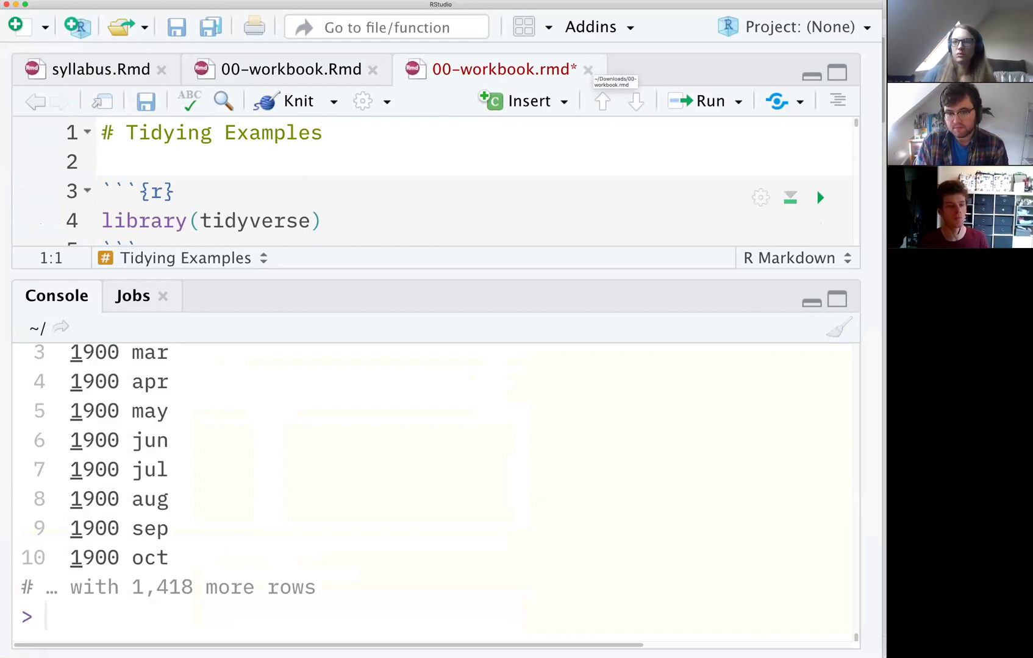
# - Look through the available knit output options for the 00-workbook.rmd document
pyautogui.press('super+Tab')
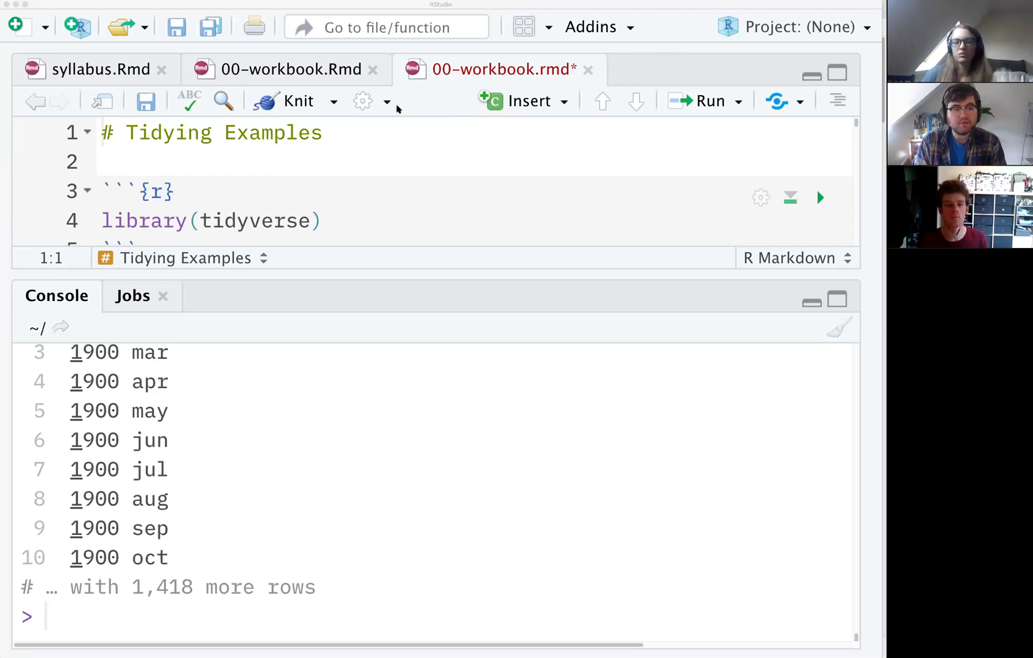
pyautogui.click(332, 104)
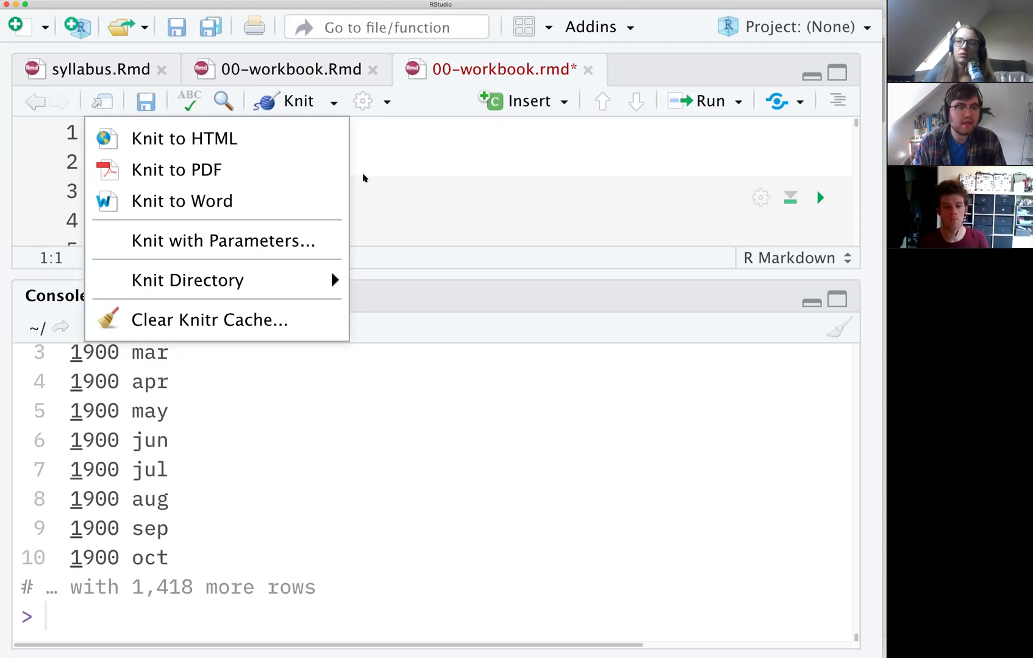
pyautogui.click(441, 164)
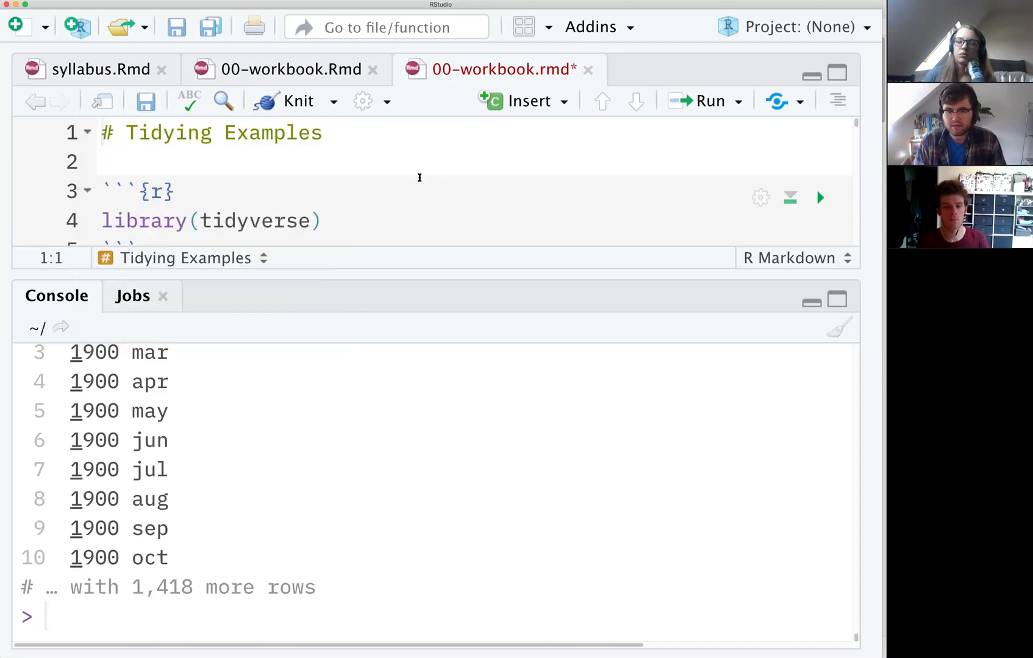
# - Switch to Chrome, go back from the workbook to the course page and examine the 12 and 19 October rows of the schedule table
pyautogui.rightClick(11, 92)
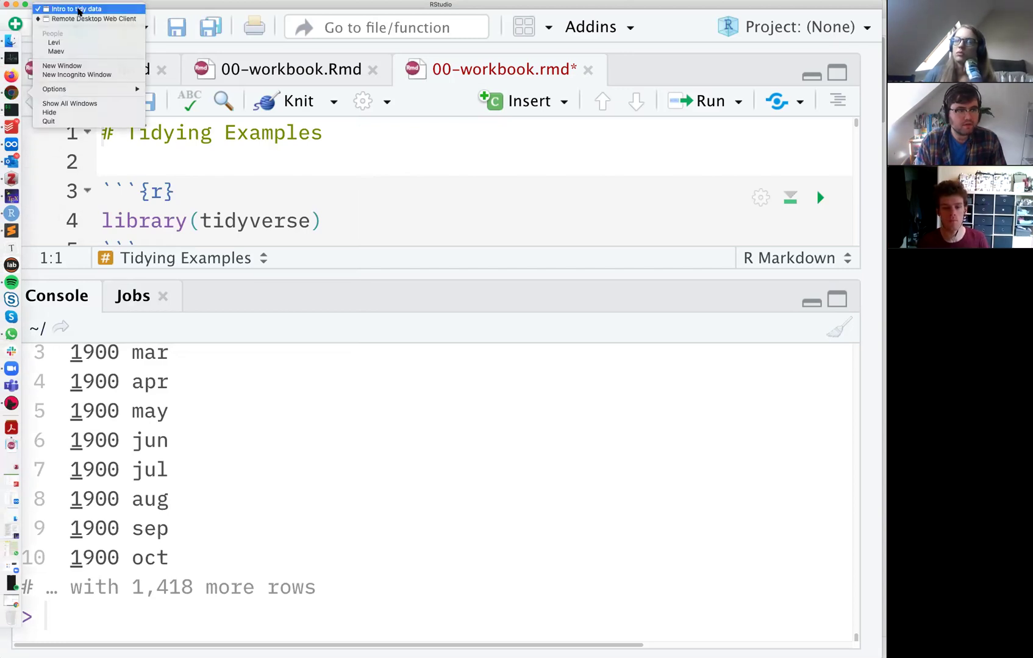
pyautogui.click(78, 9)
pyautogui.scroll(-15, 388, 216)
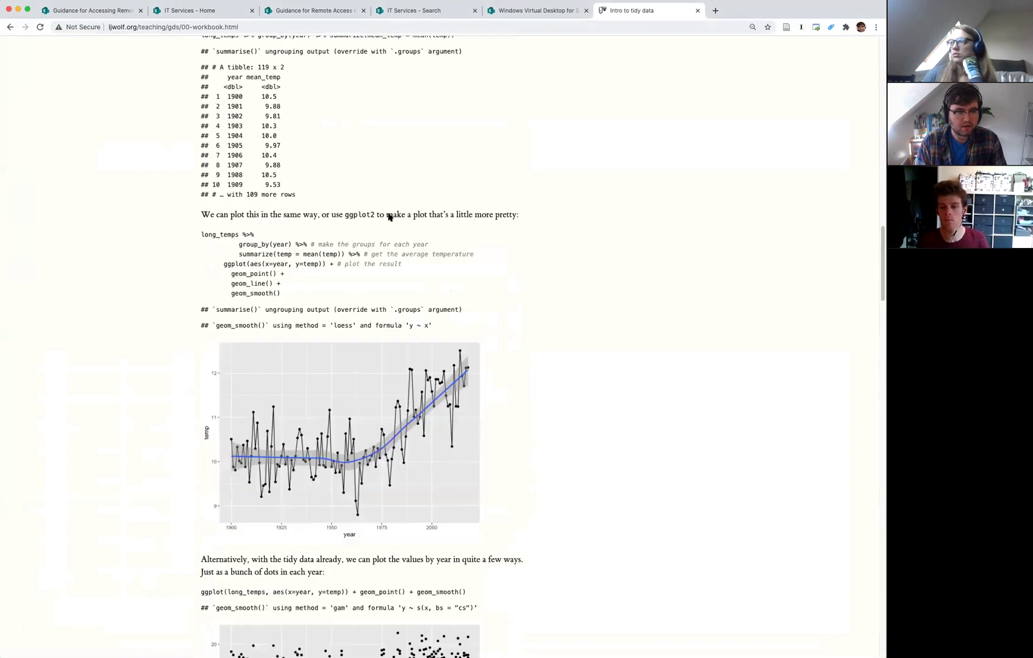
pyautogui.click(10, 27)
pyautogui.scroll(-2, 368, 275)
pyautogui.scroll(5, 516, 613)
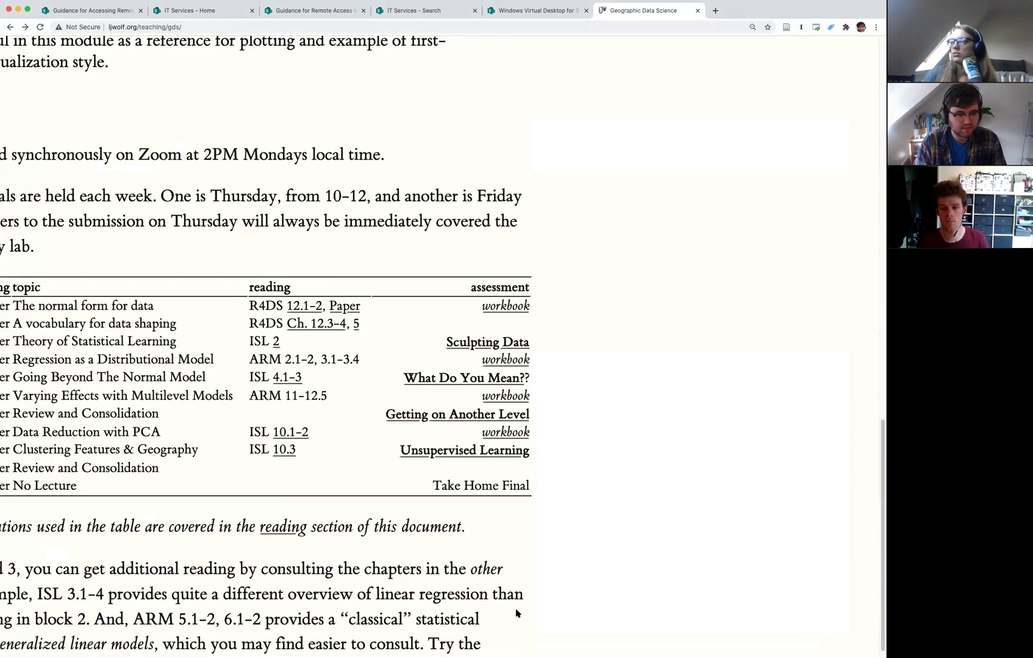
pyautogui.hscroll(-6, 516, 613)
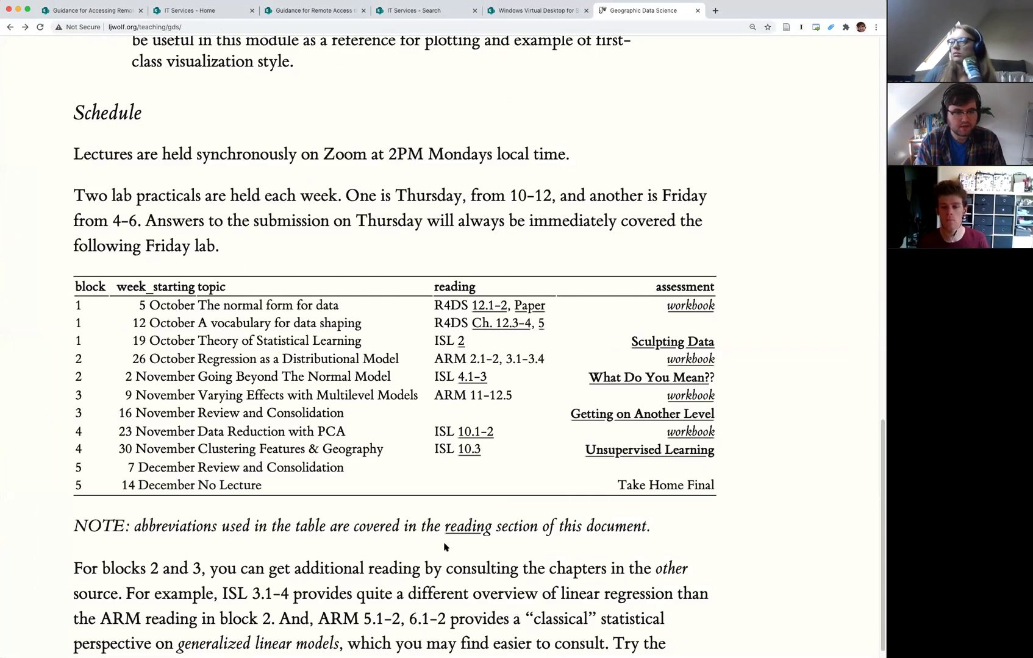
pyautogui.moveTo(195, 340); pyautogui.dragTo(625, 327)
pyautogui.click(769, 343)
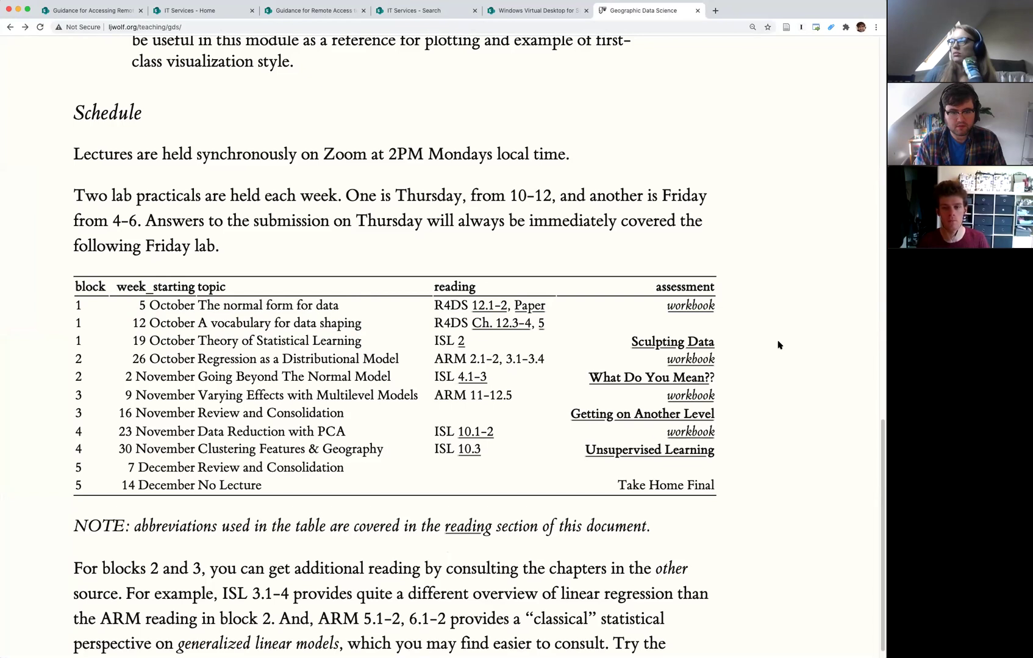